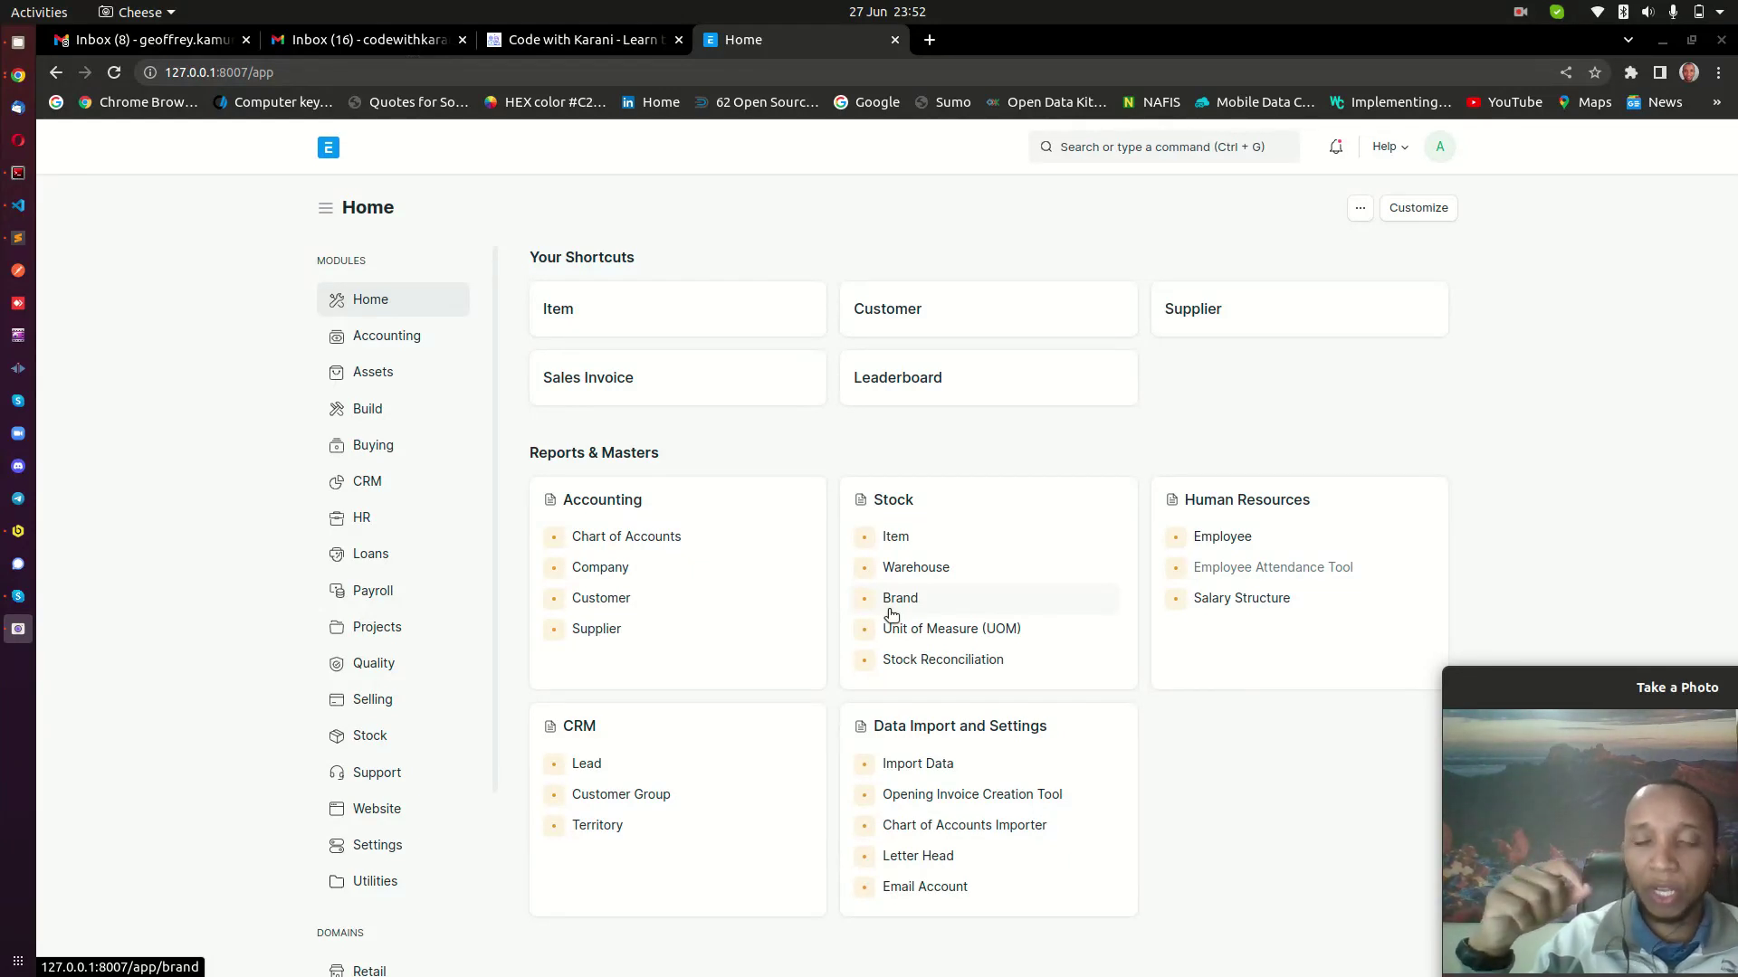
Open the Customer list under Selling and confirm that no customers exist yet.
click(932, 324)
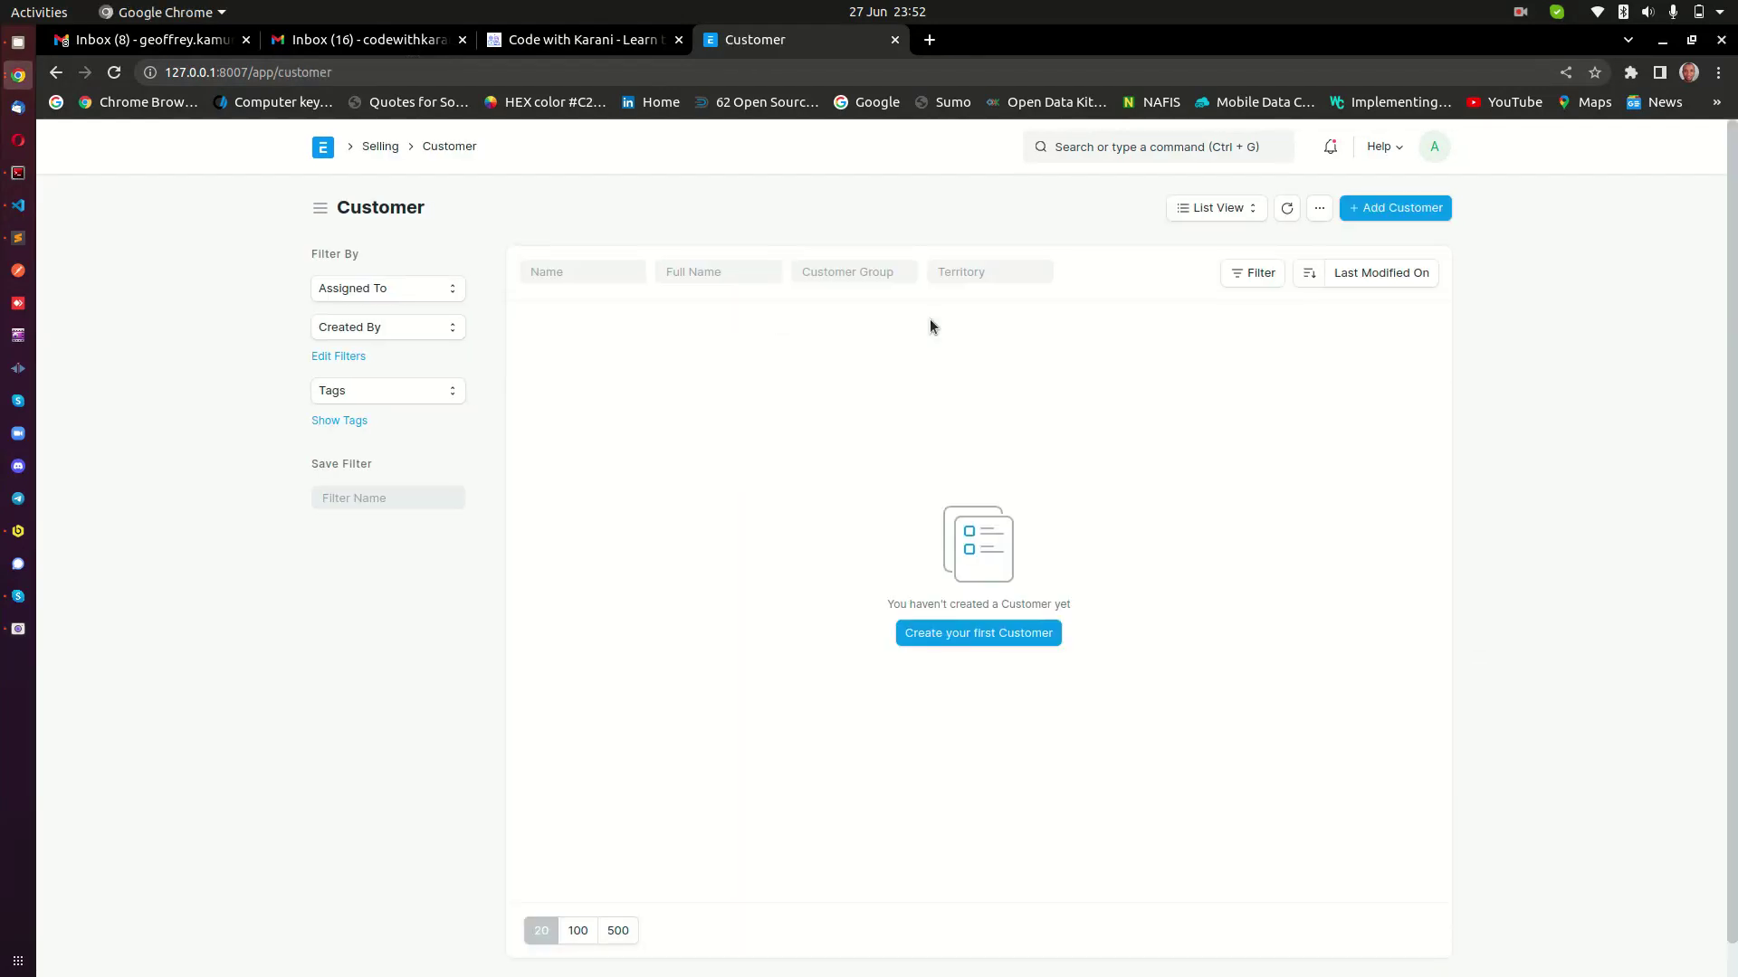
click(18, 631)
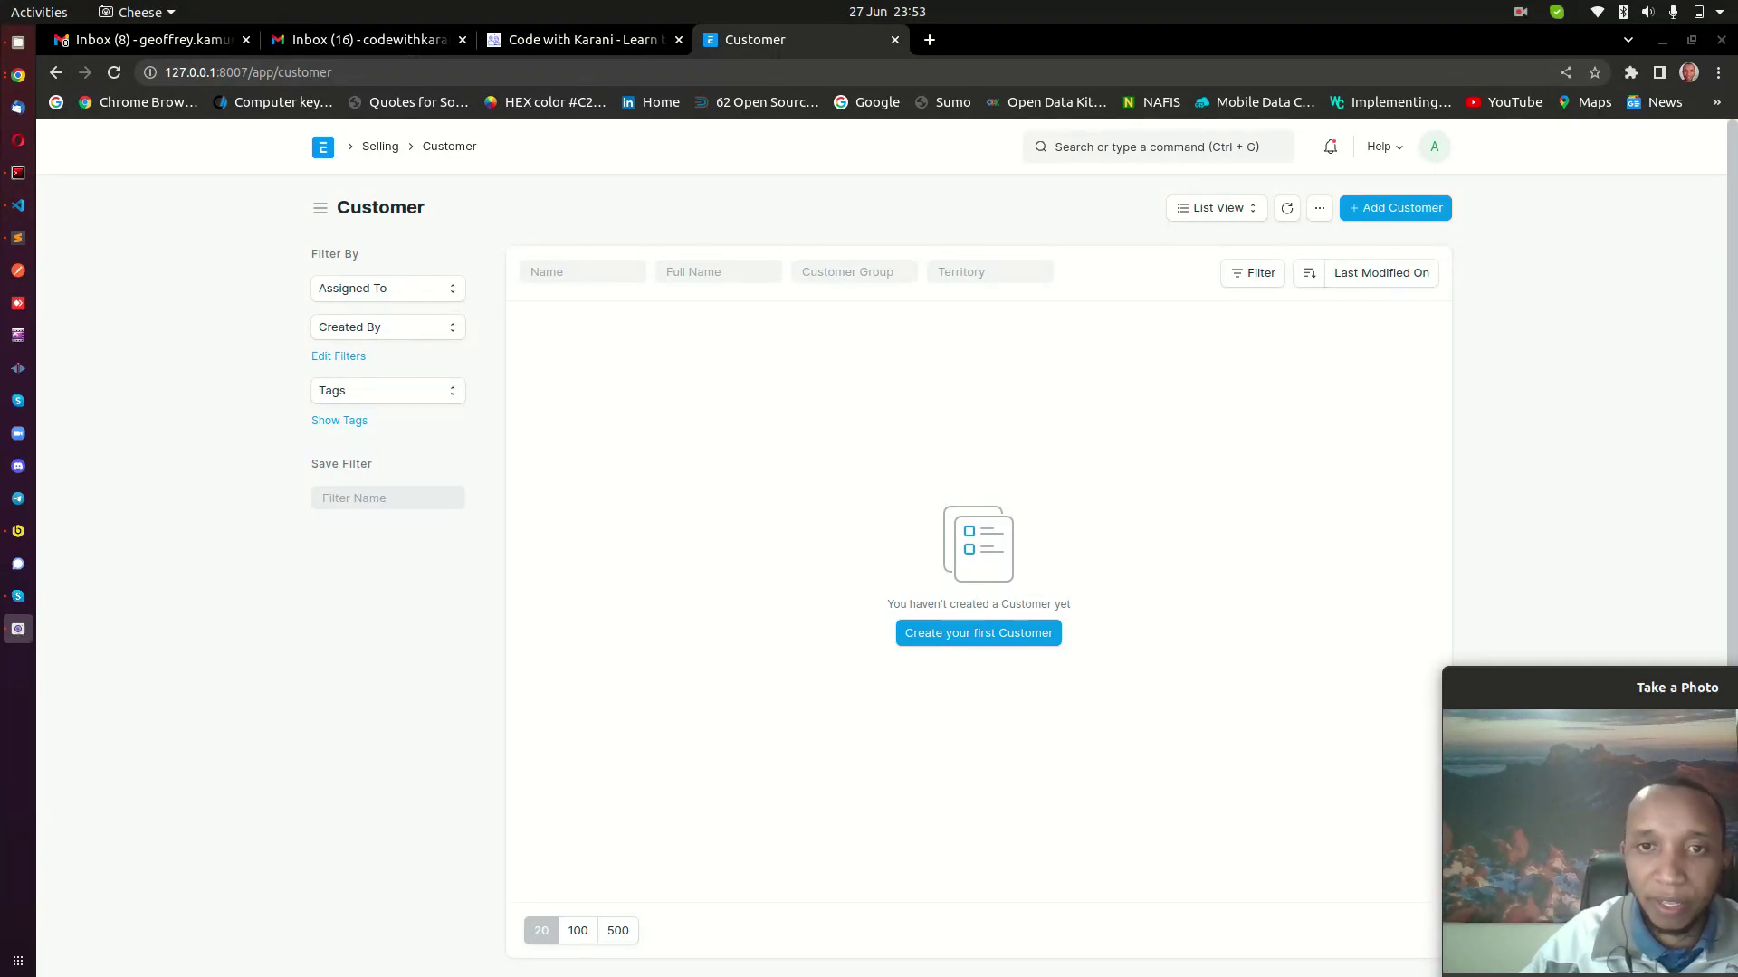
Start the first Customer in a full-page form, and open the Home workspace in a new tab.
click(969, 641)
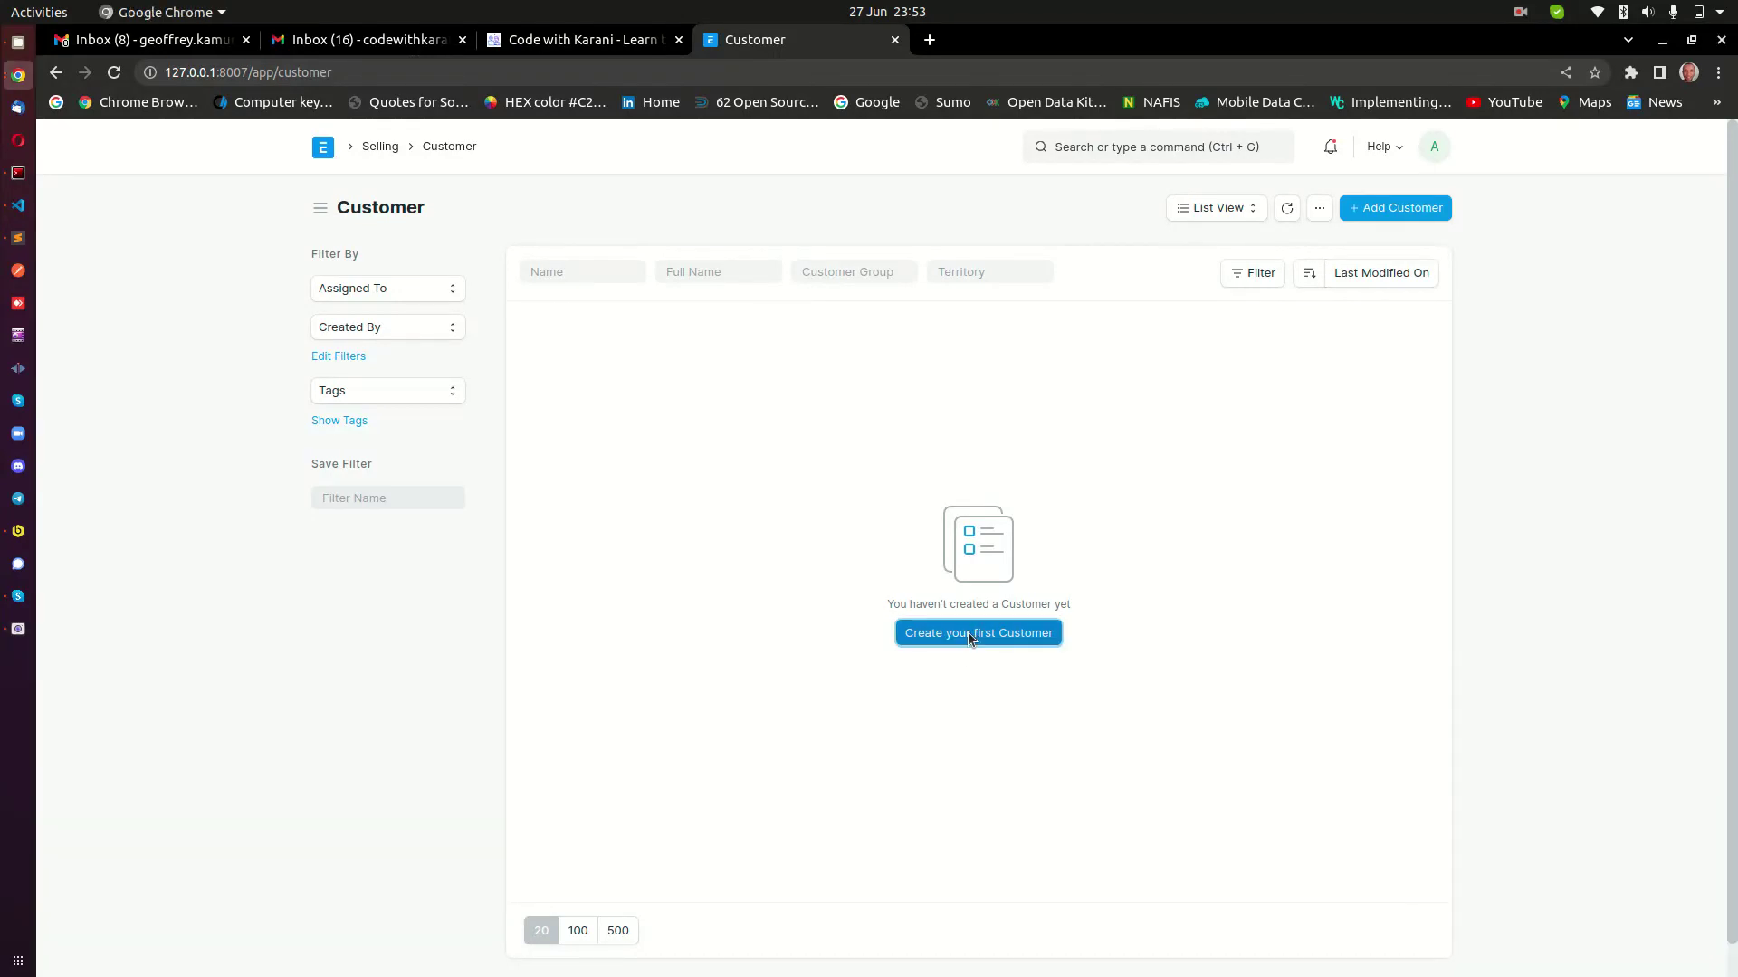
click(715, 603)
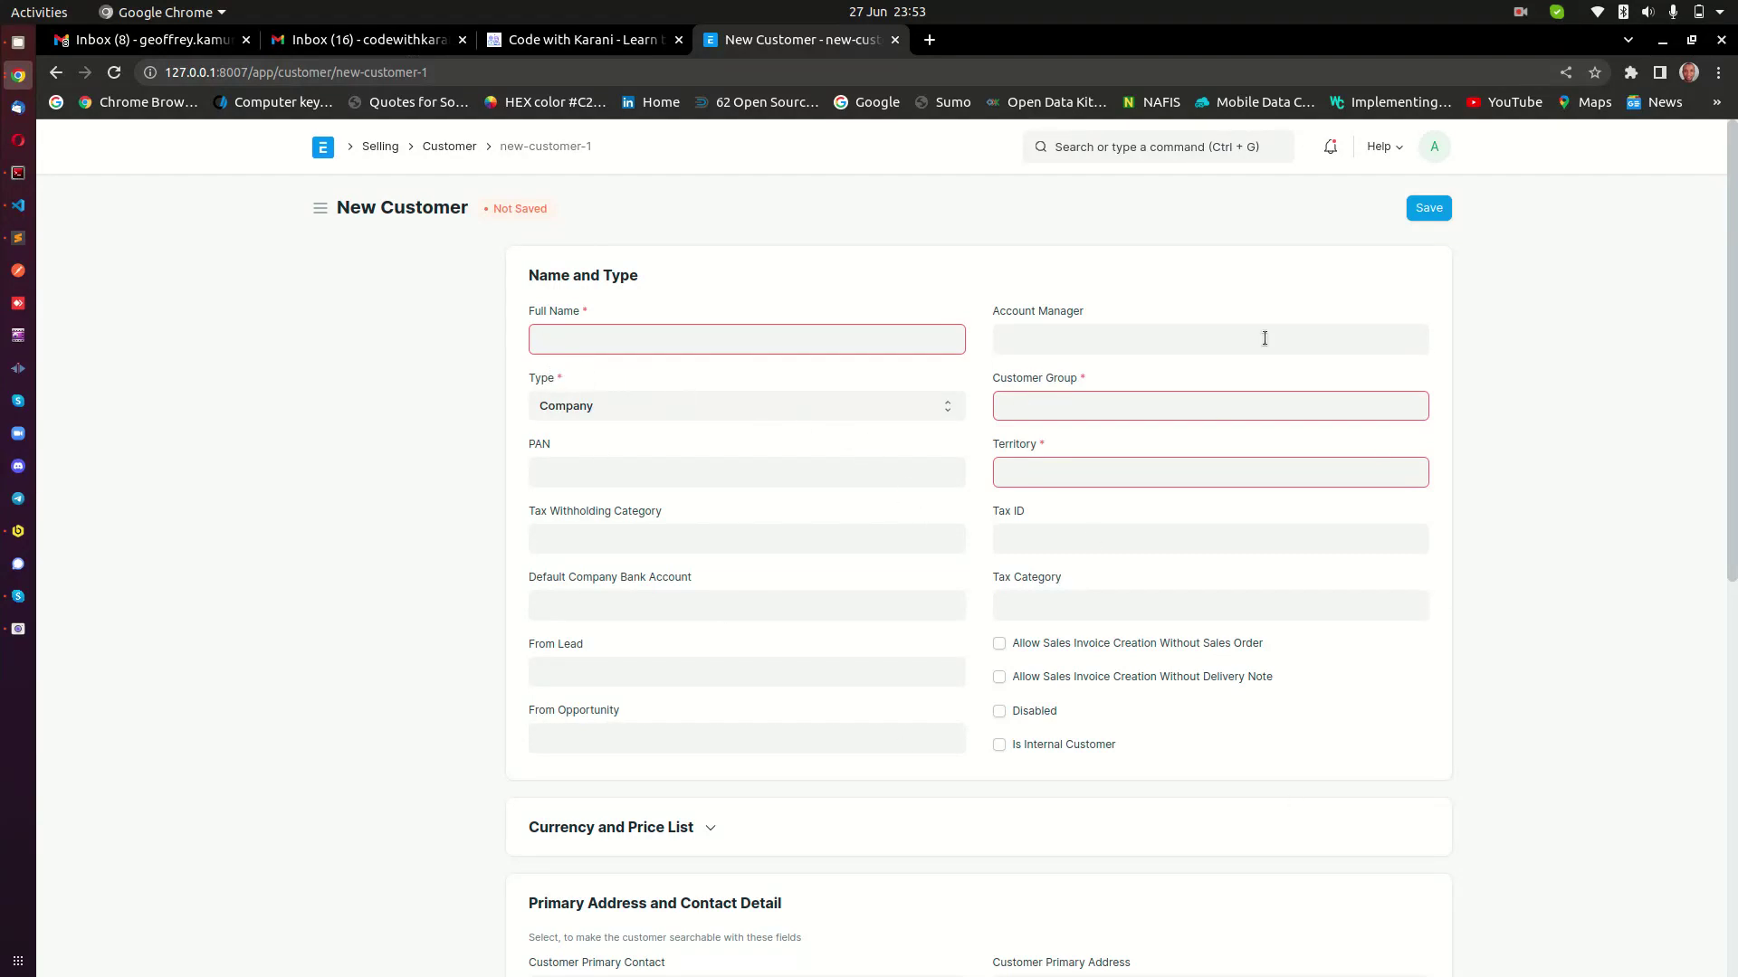
right_click(322, 154)
click(380, 168)
In the Home tab, search 'custom fi', open the Custom Field List and add a new field.
click(1012, 40)
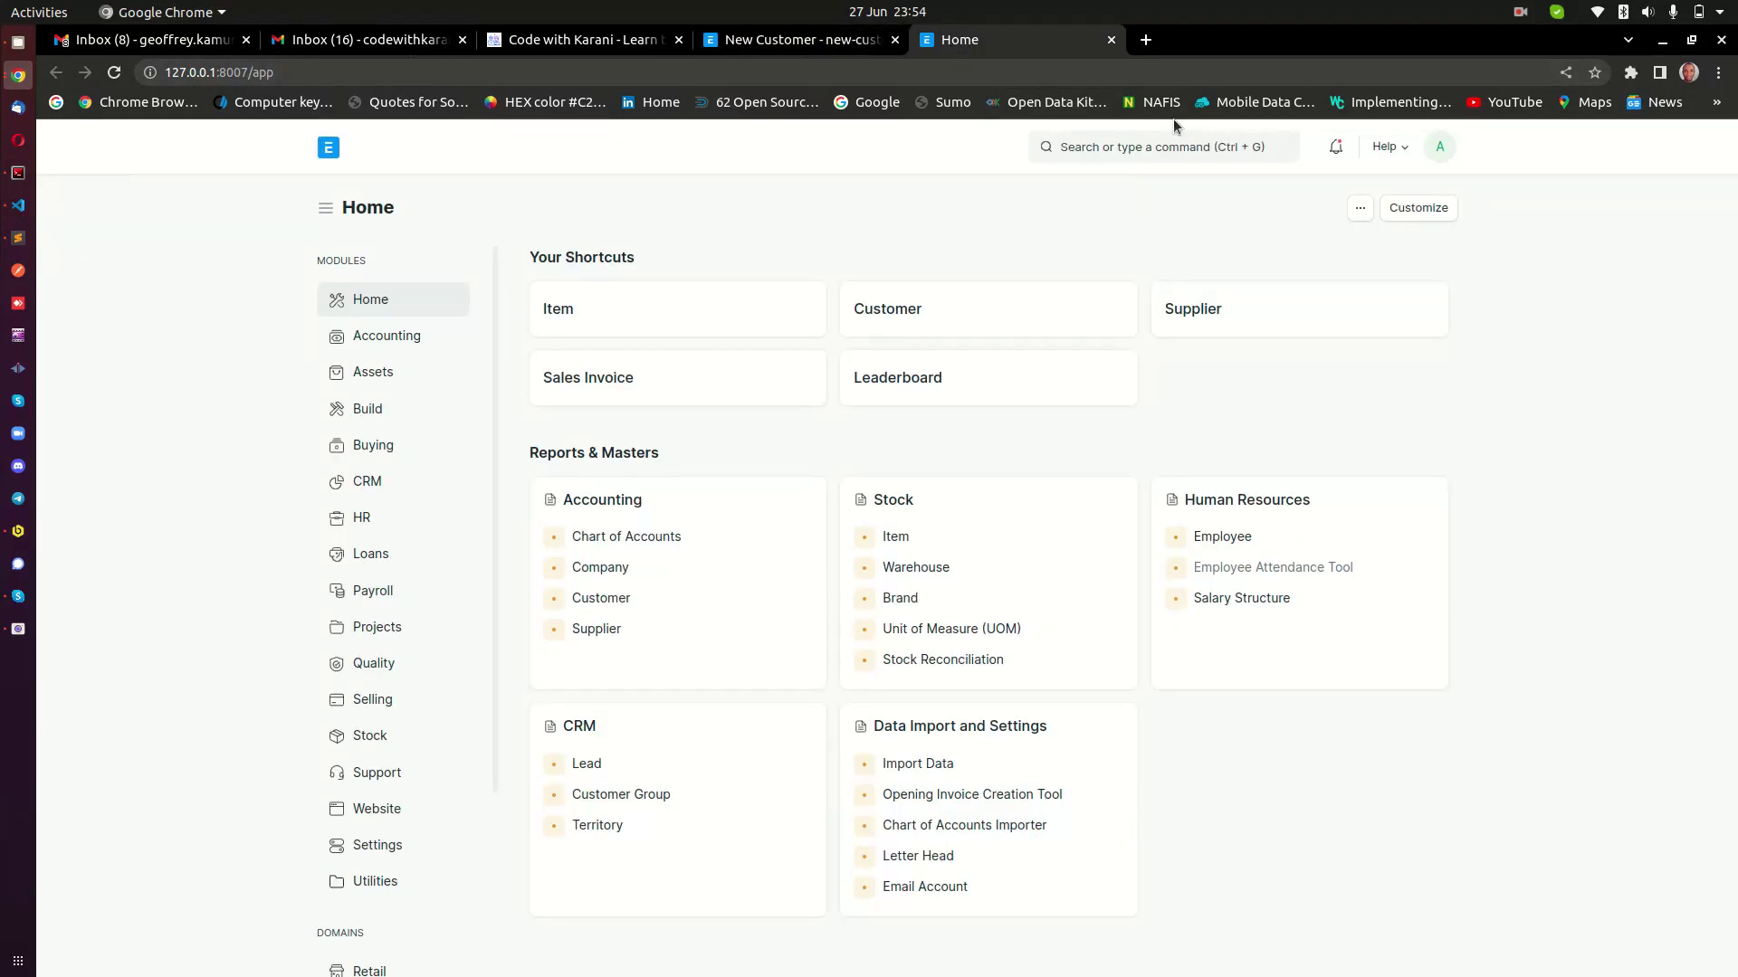
click(1183, 146)
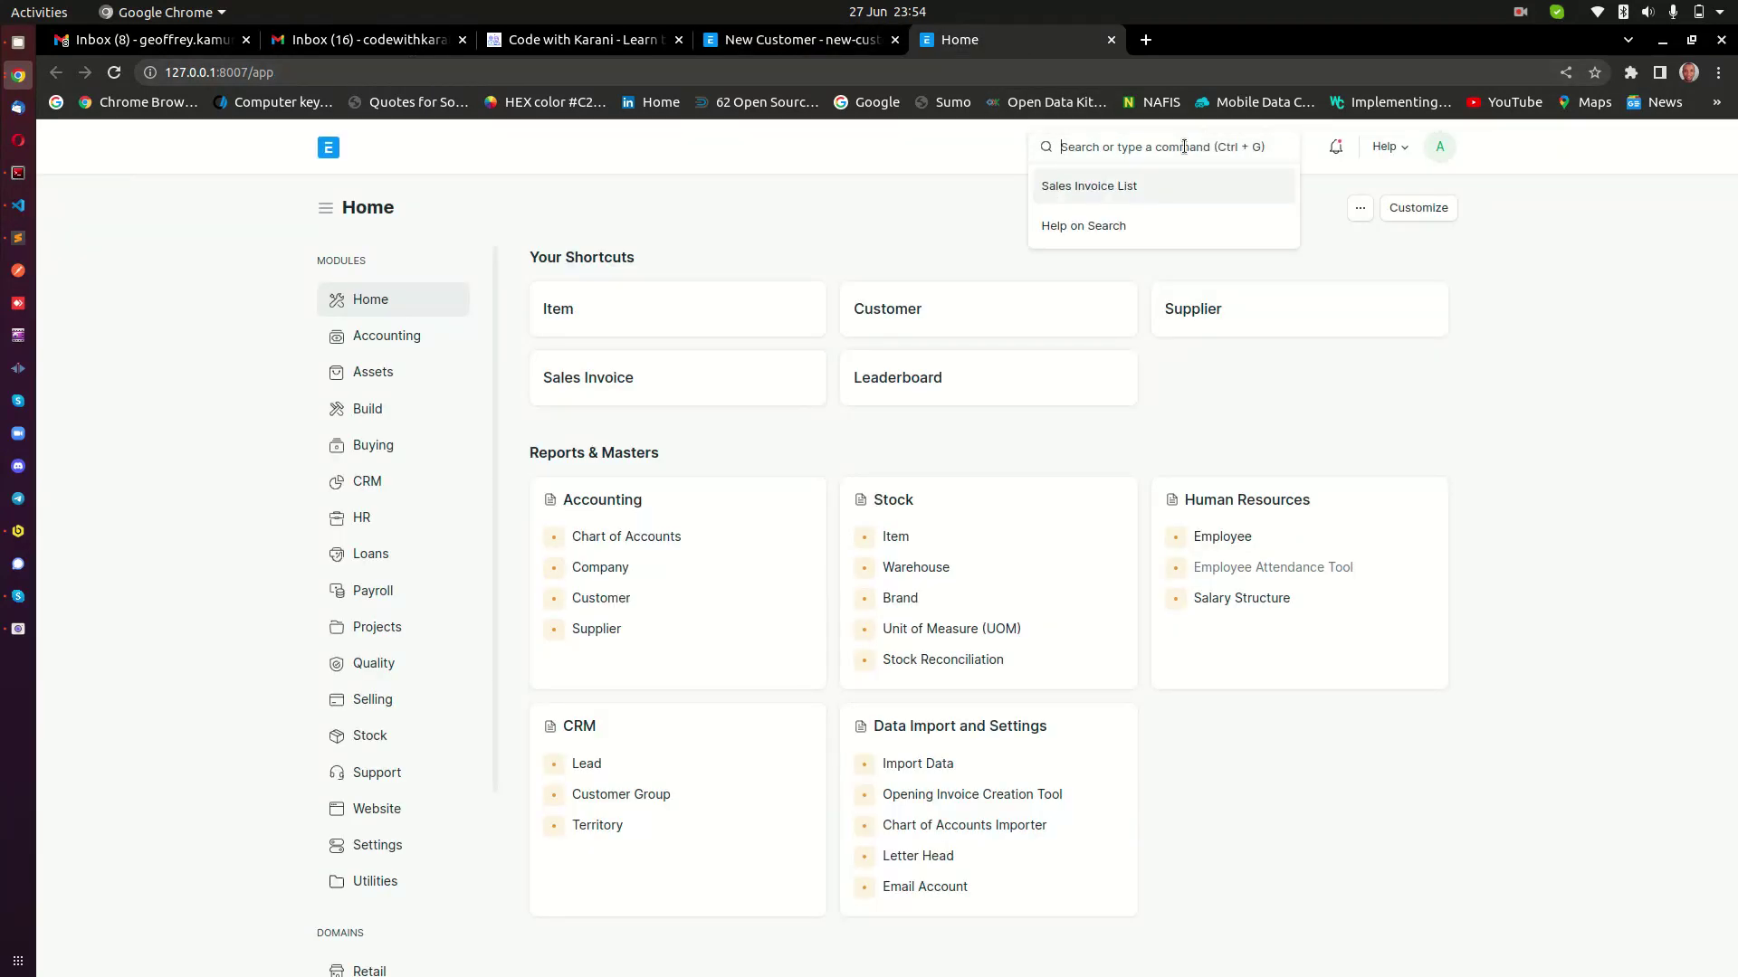
text(custom fi)
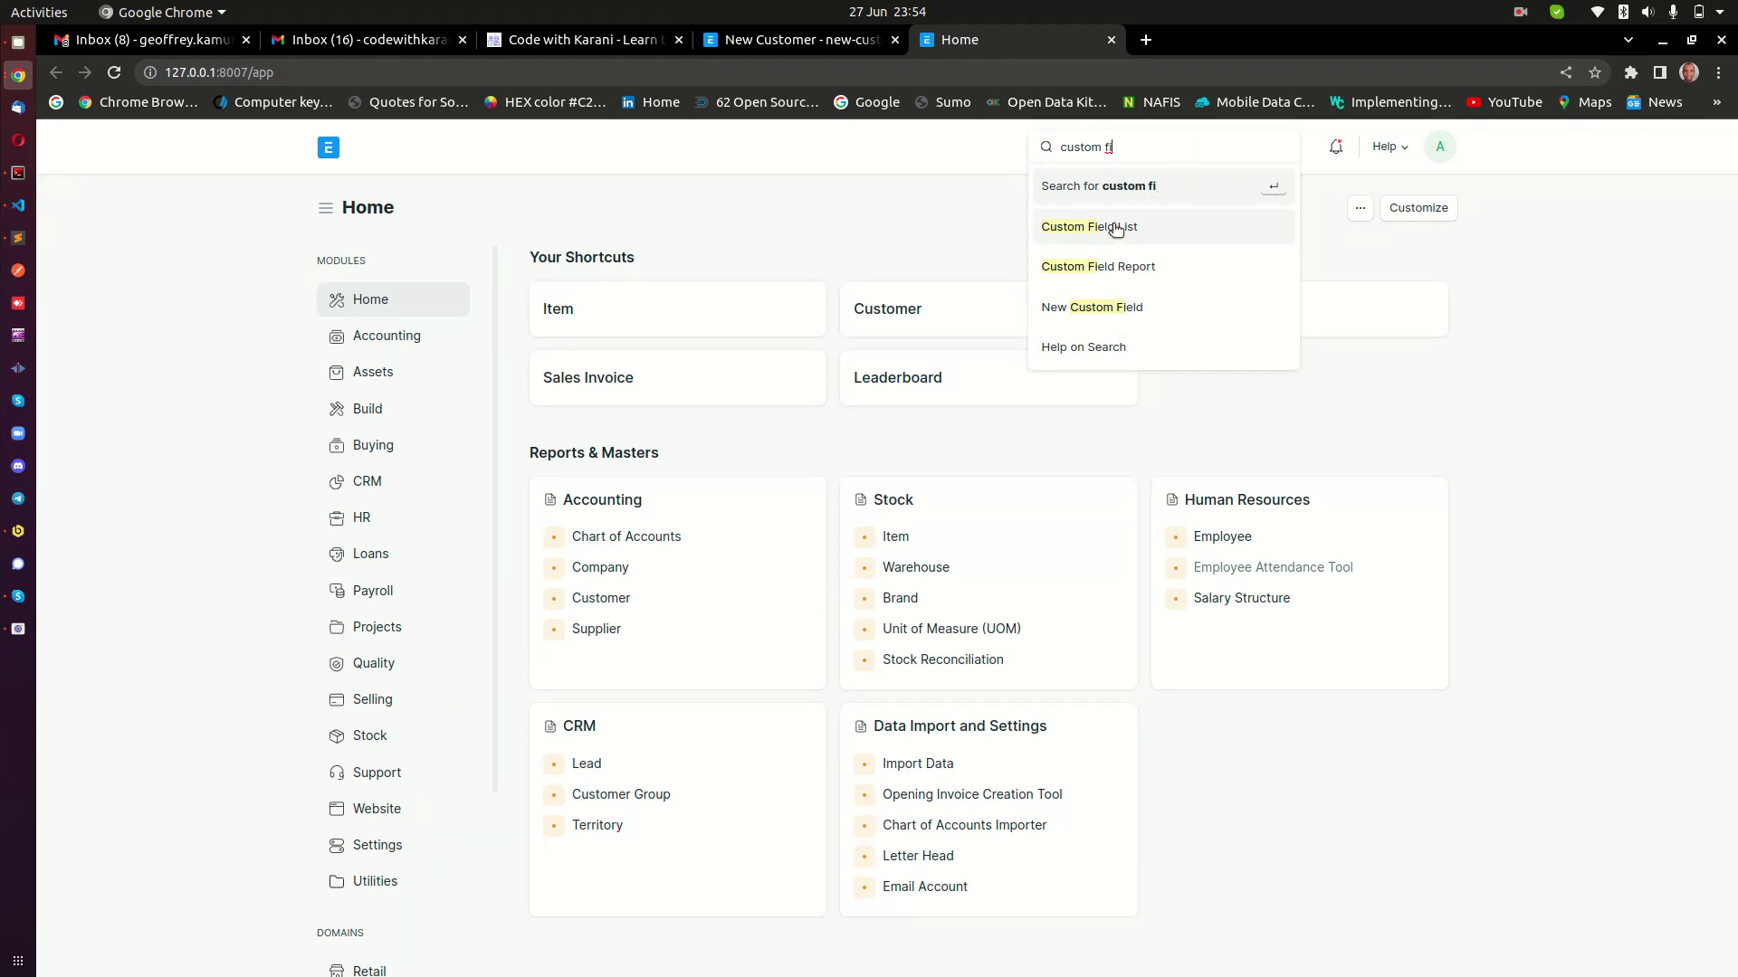
click(1112, 226)
click(1412, 210)
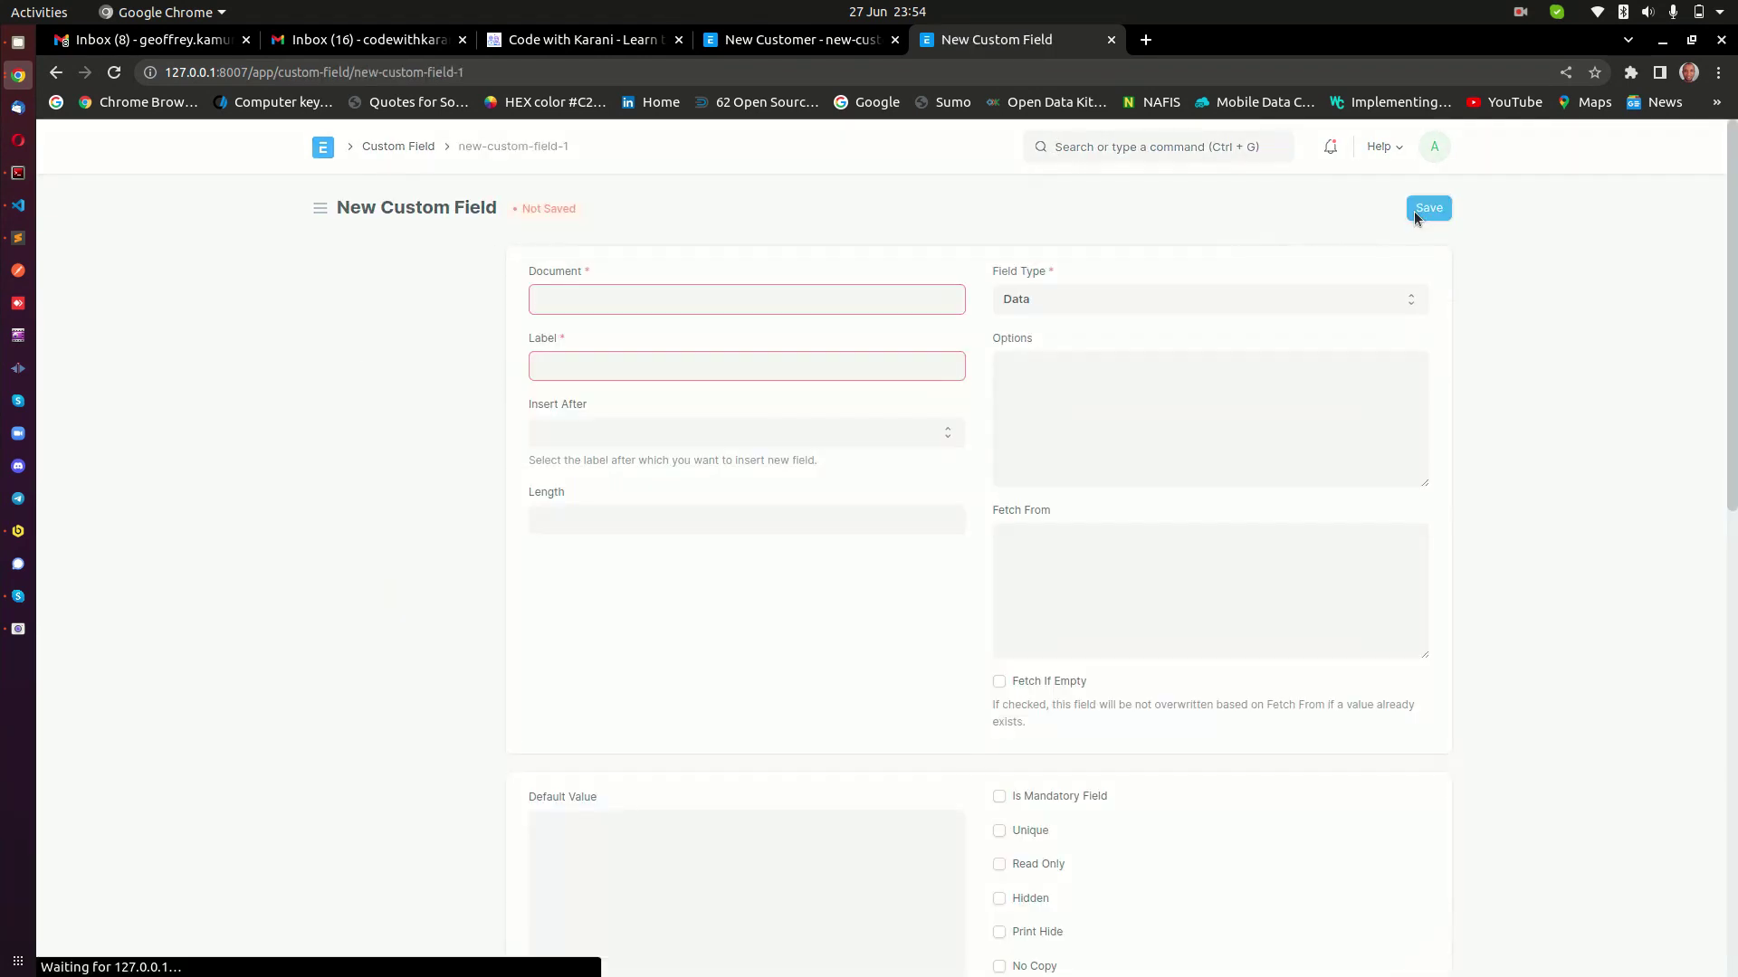
Set the new custom field's Document to Customer.
click(702, 294)
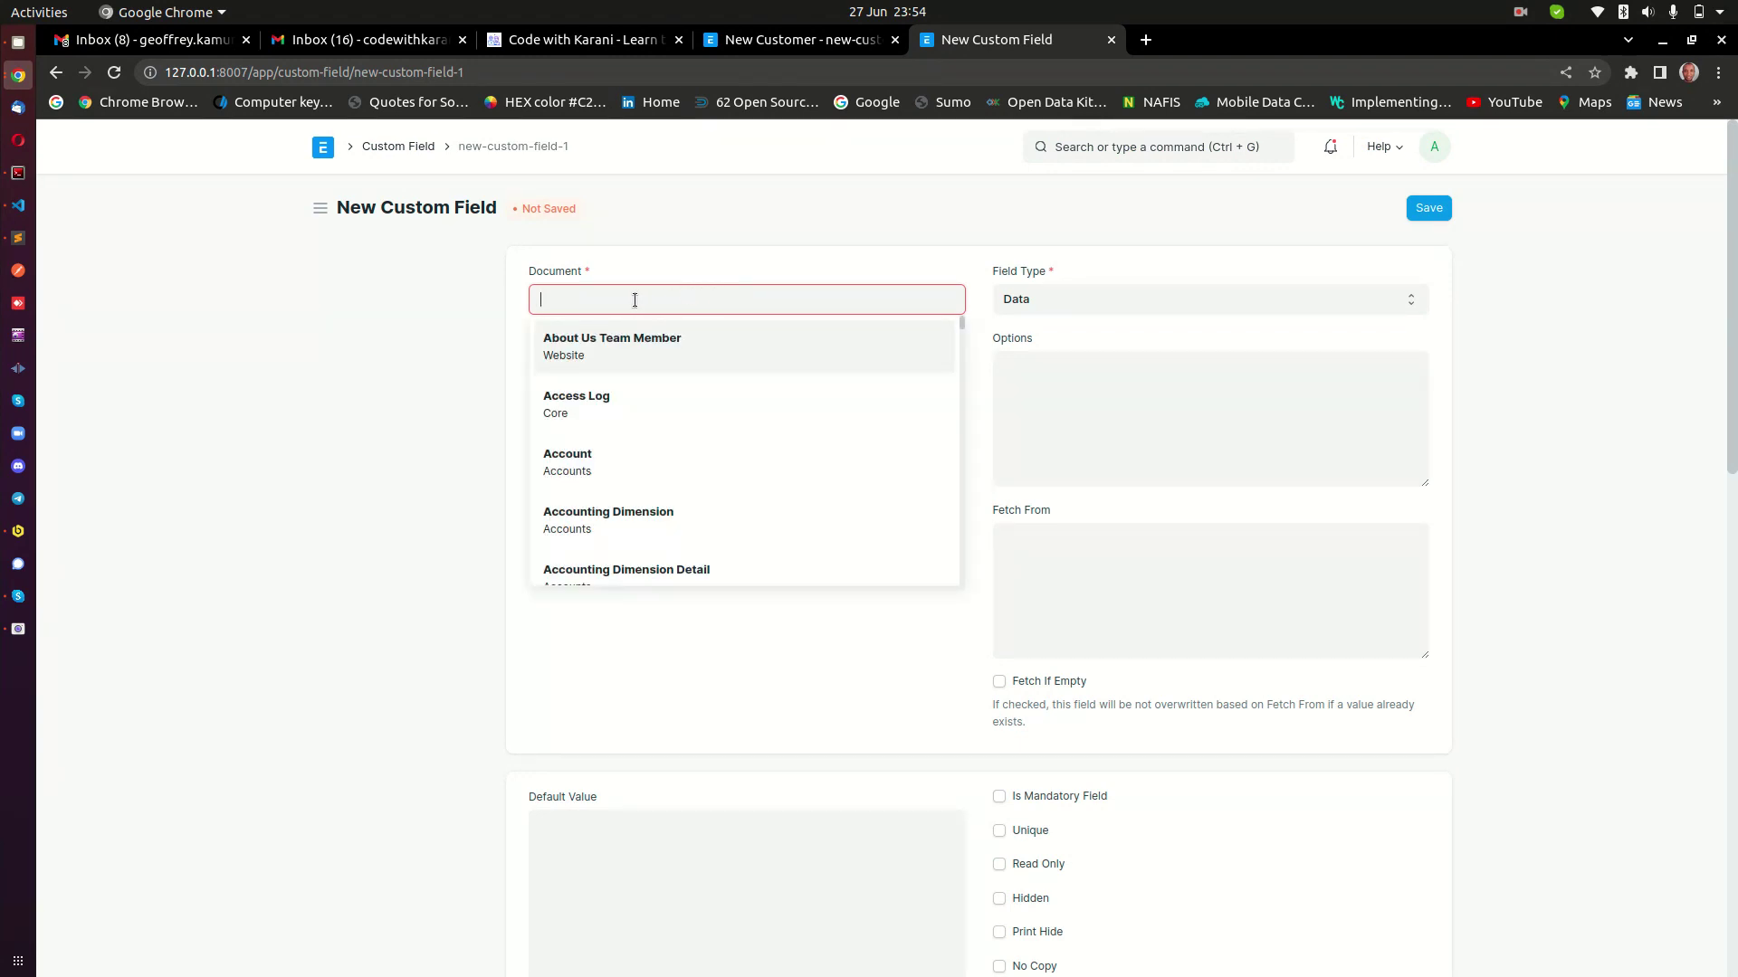
key(Tab)
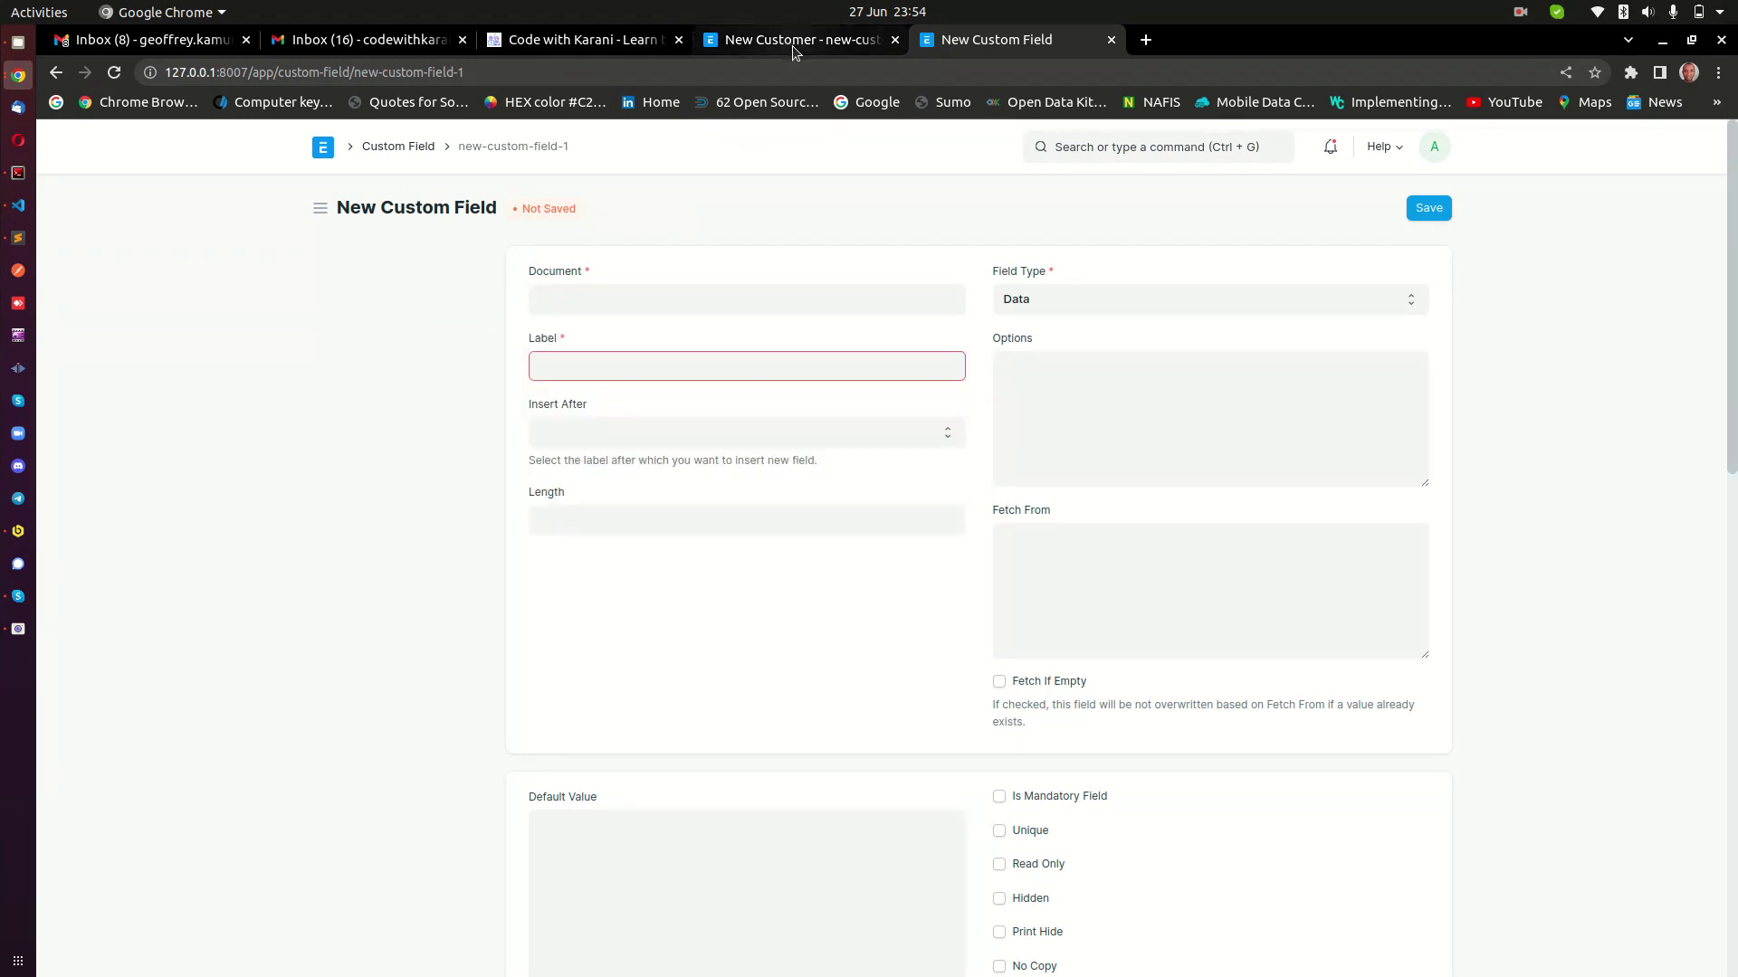
click(650, 296)
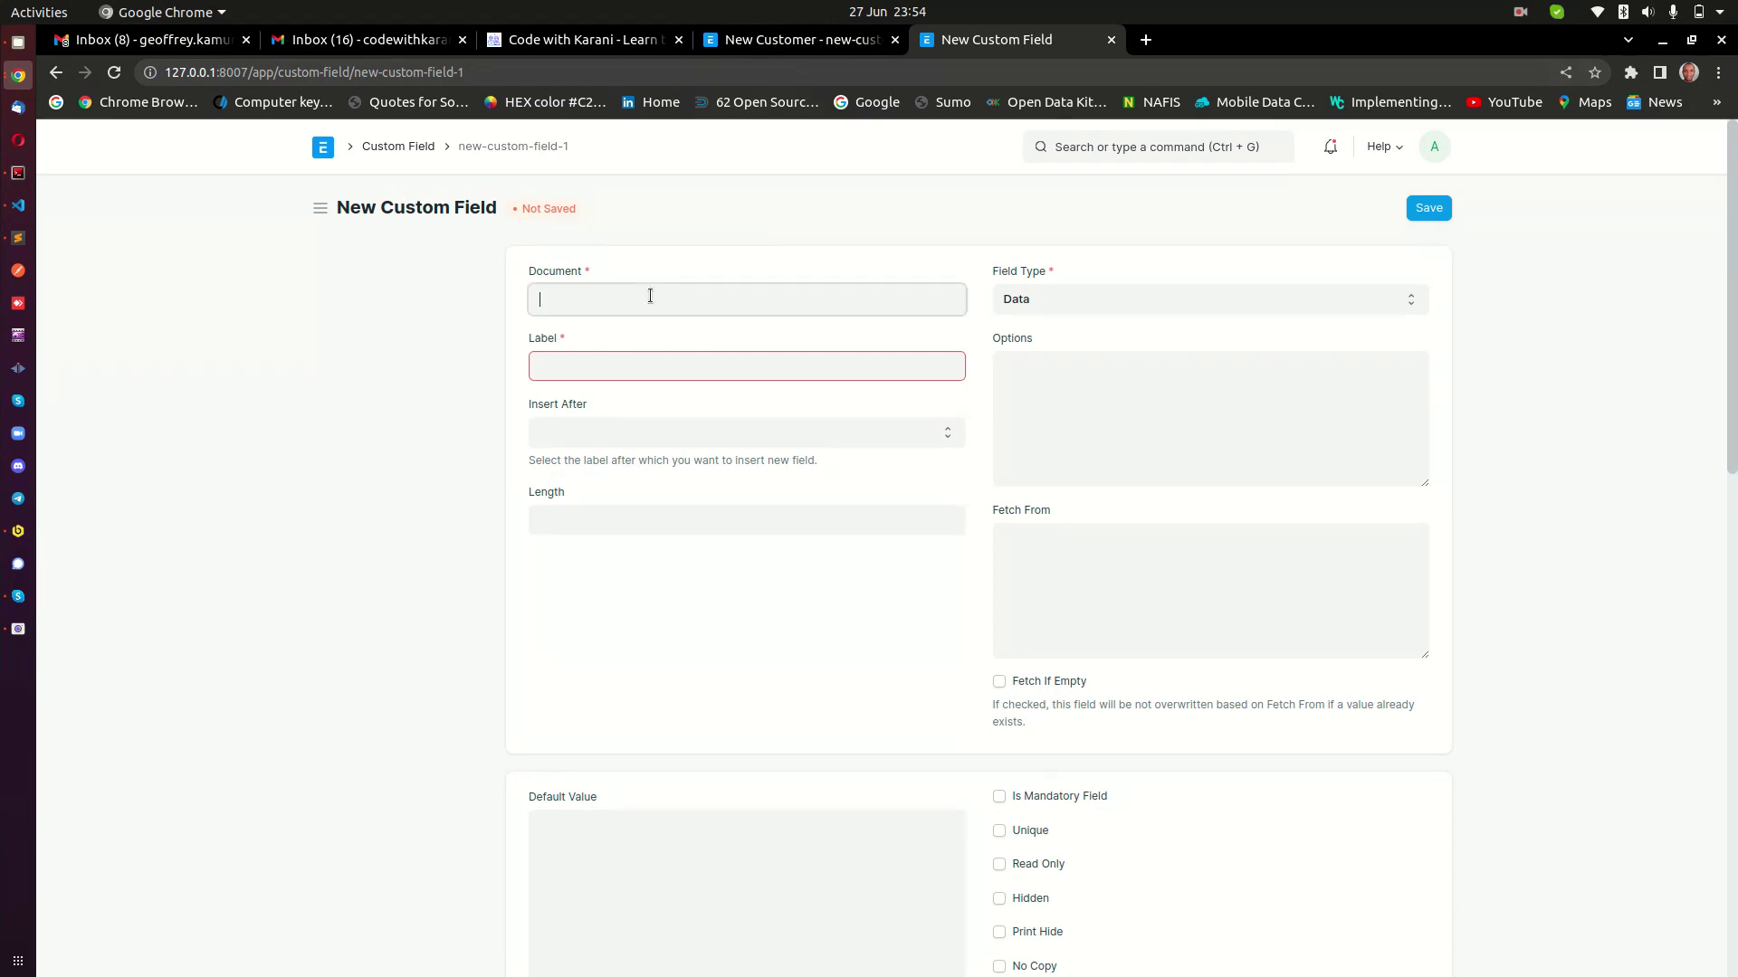
text(custome)
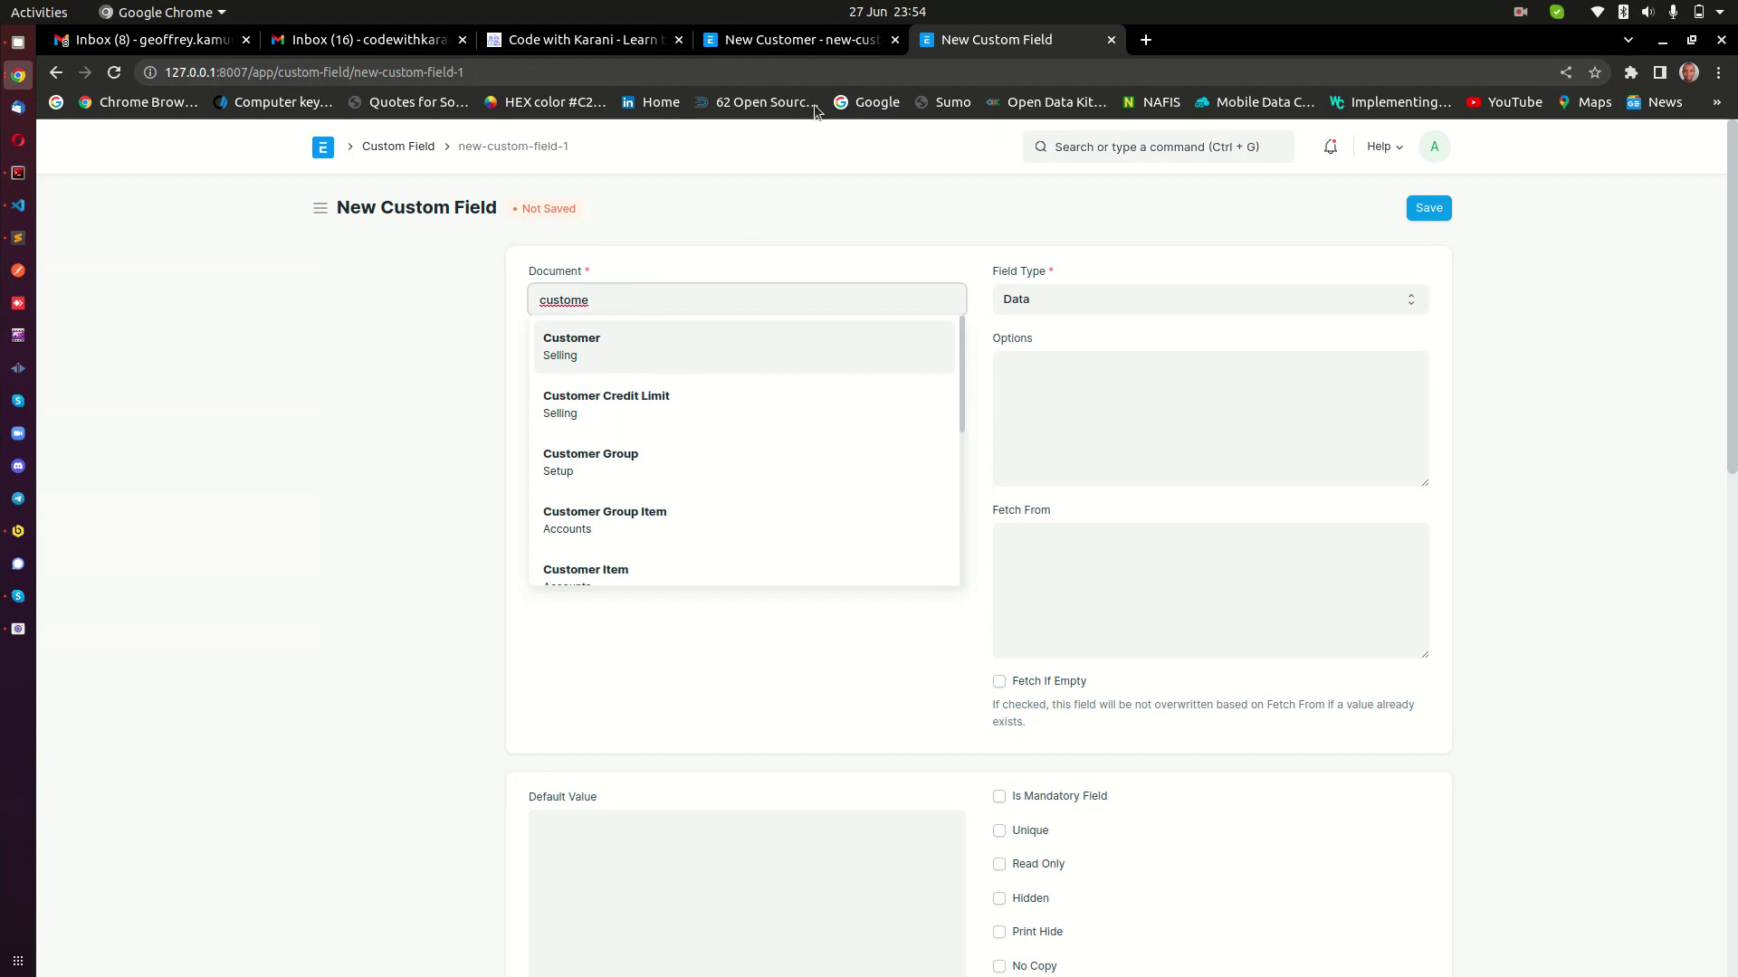
double_click(566, 301)
text(sales in)
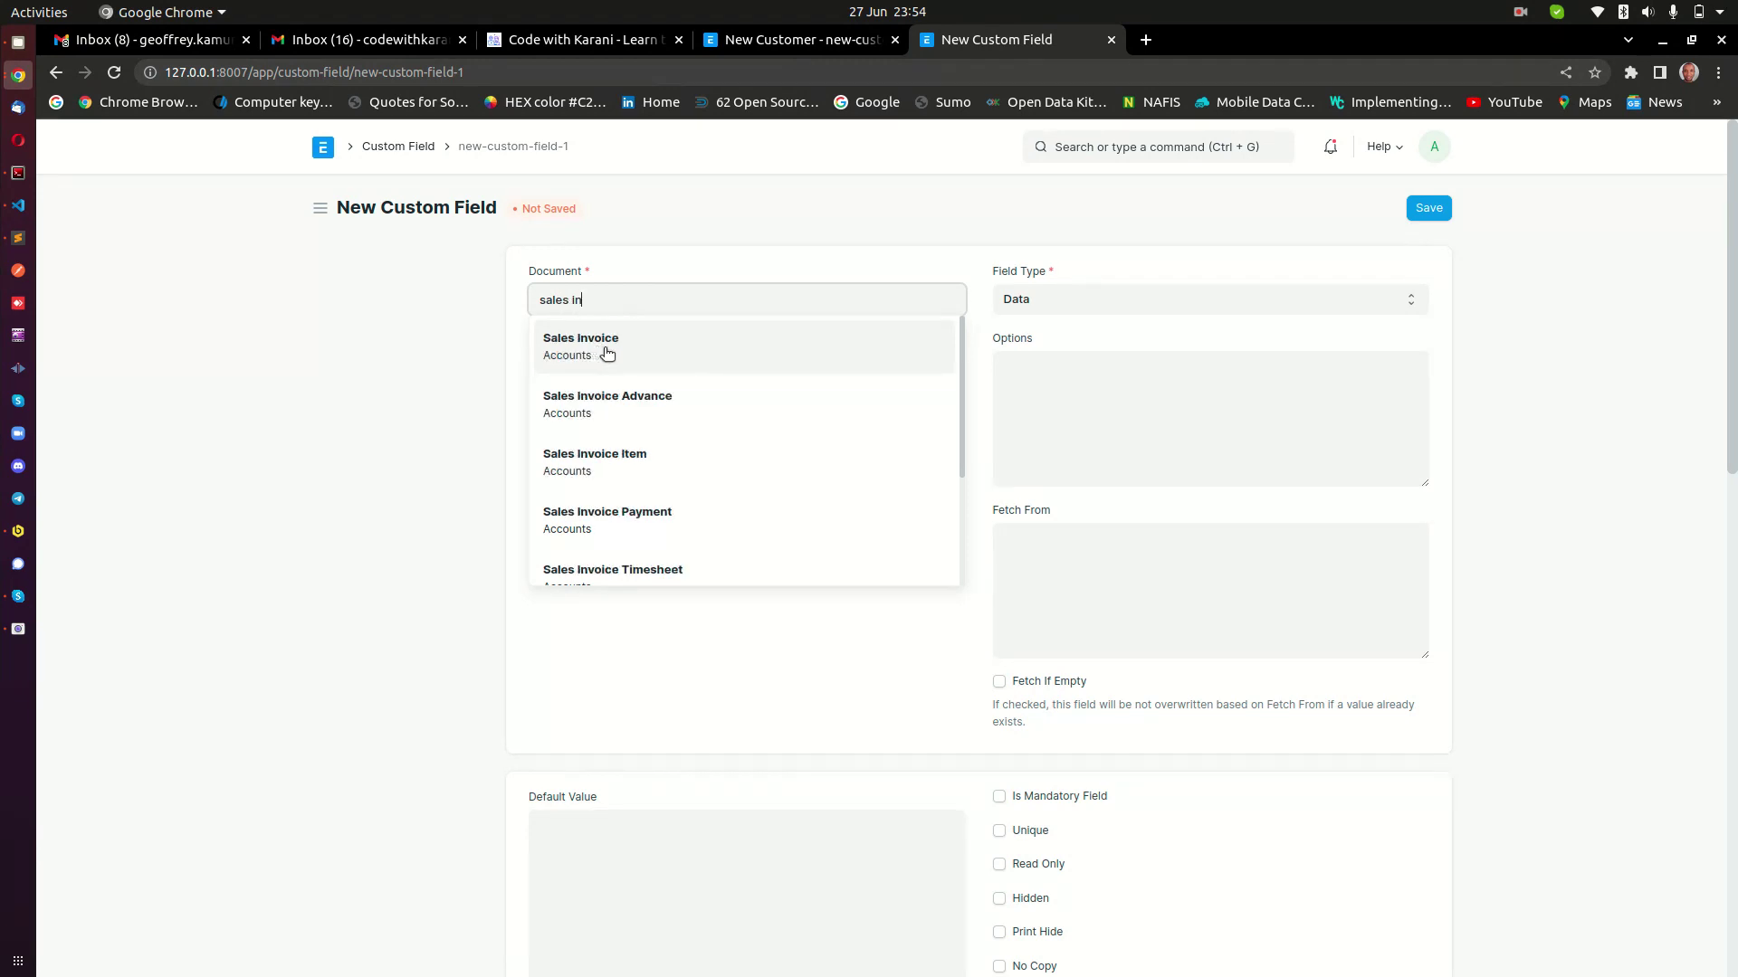
key(ctrl+shift+Left)
key(ctrl+shift+Left)
text(stunmde)
key(BackSpace)
key(BackSpace)
key(BackSpace)
key(BackSpace)
key(BackSpace)
key(BackSpace)
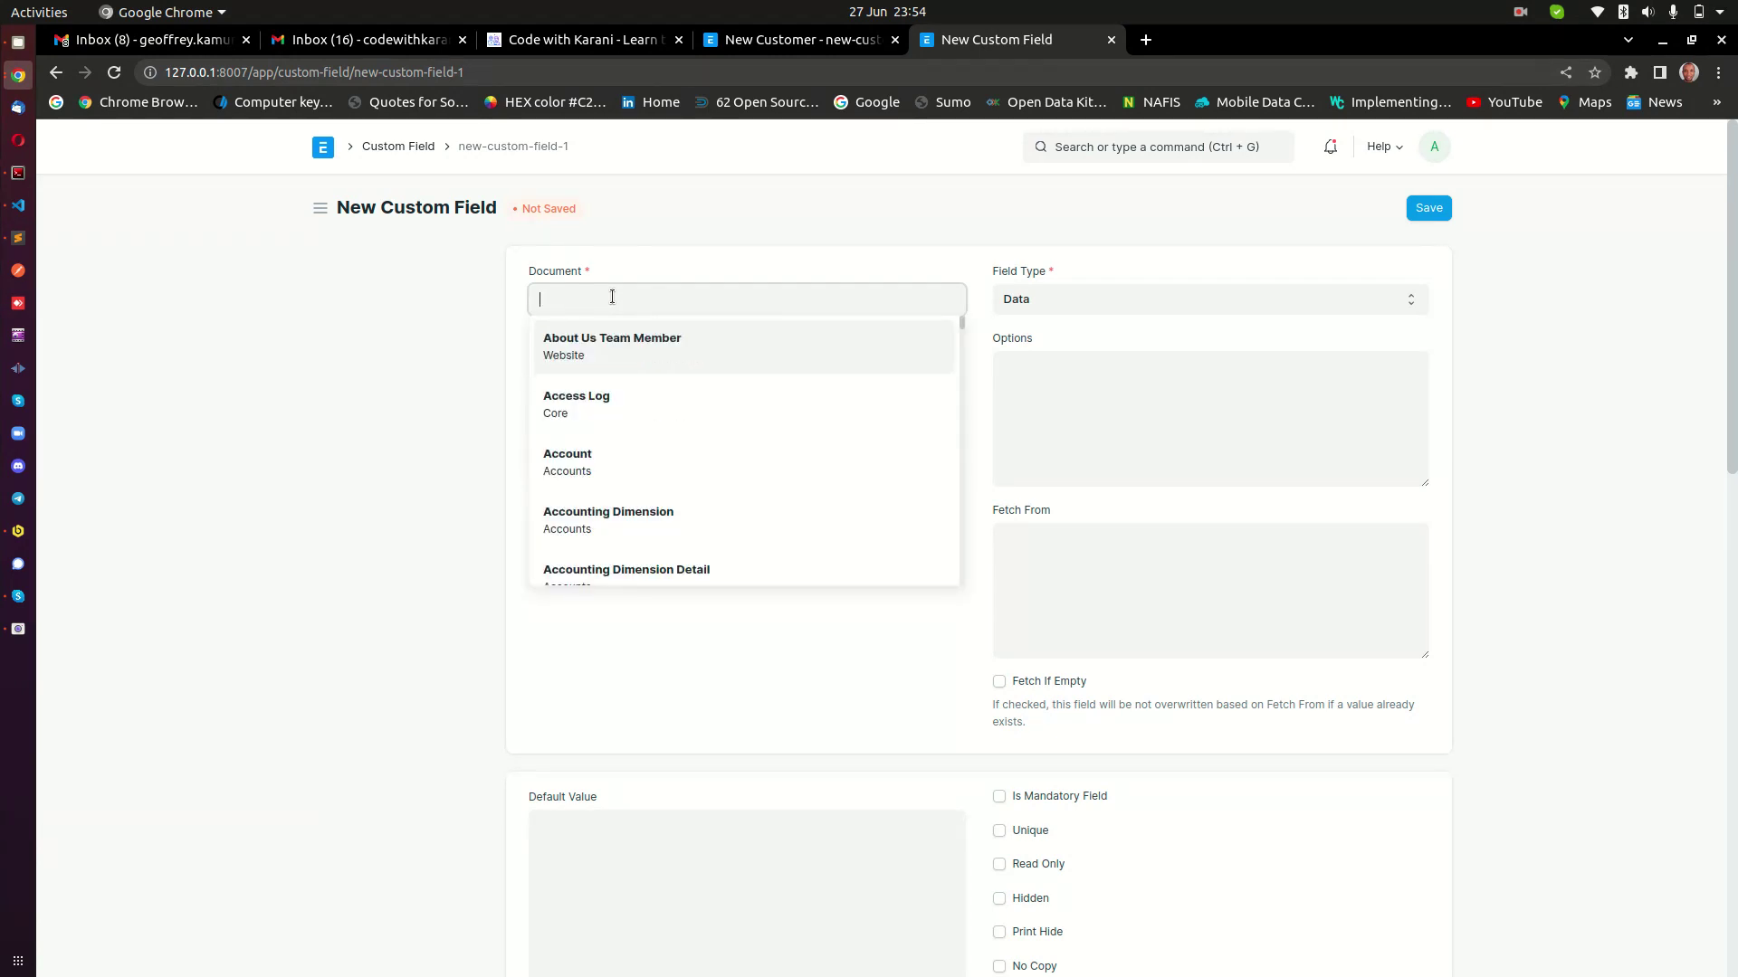
text(custom)
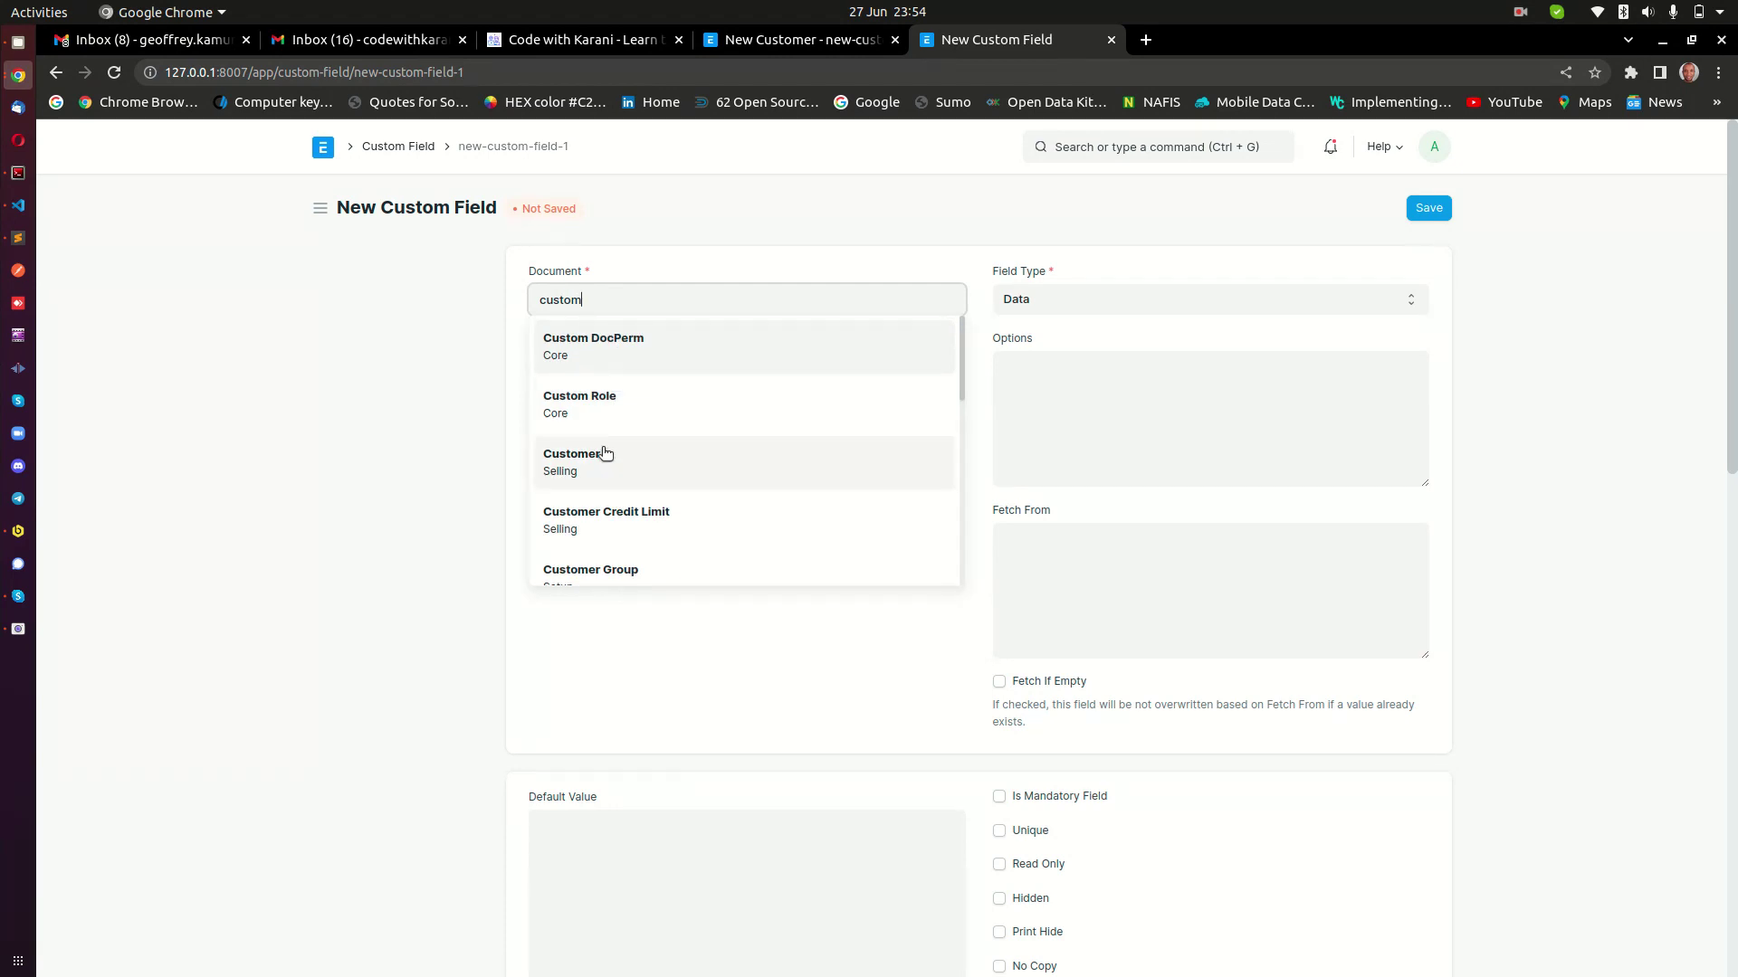
click(601, 453)
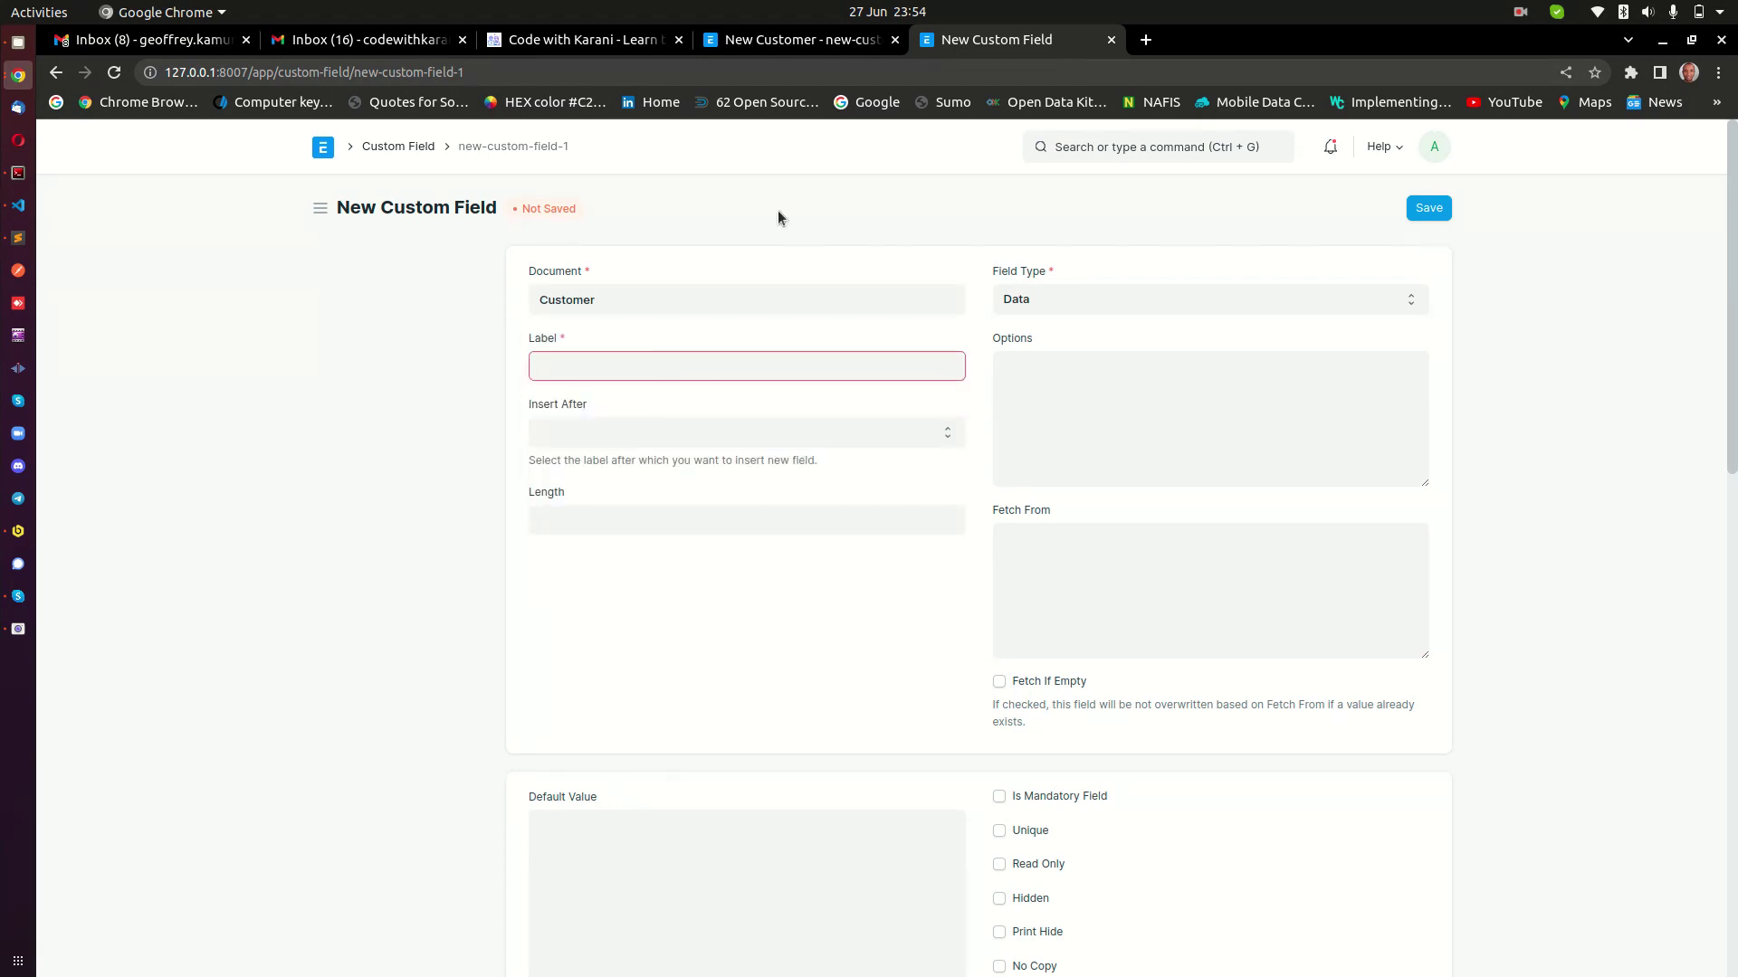
Review New Customer labels like Full Name, PAN and Tax Withholding Category, then return to Custom Field.
click(818, 41)
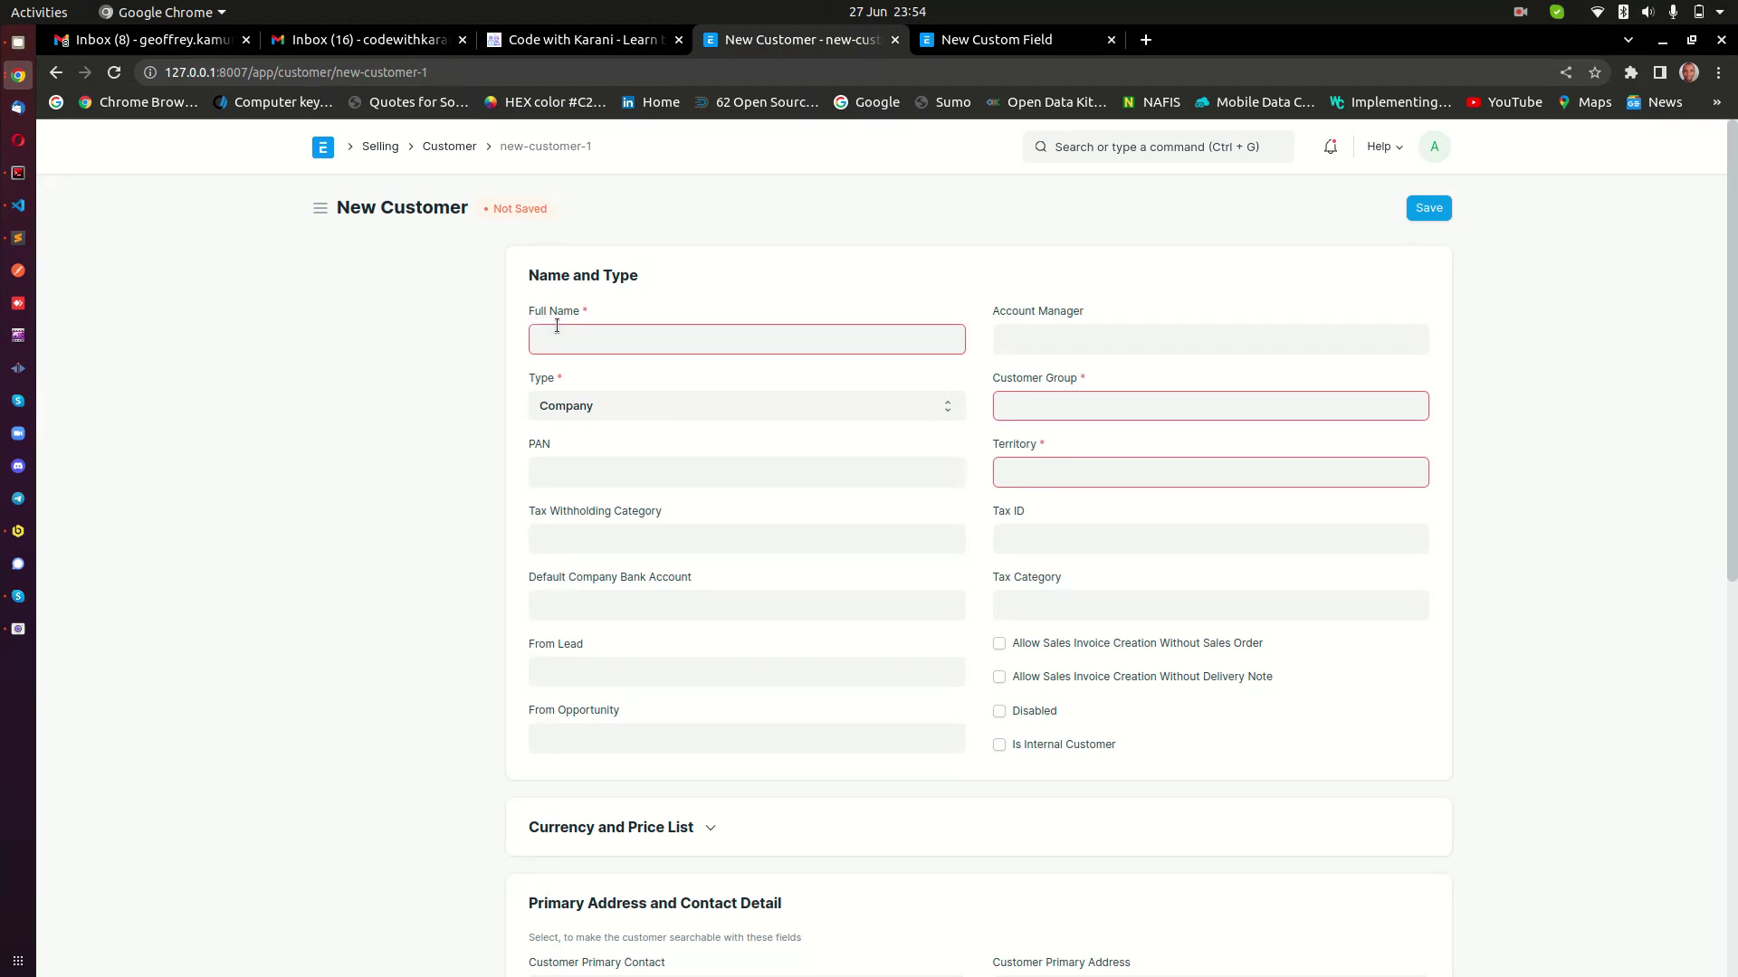
drag(568, 314, 554, 379)
click(531, 449)
double_click(531, 450)
drag(535, 512, 596, 514)
click(568, 581)
triple_click(569, 581)
click(1014, 45)
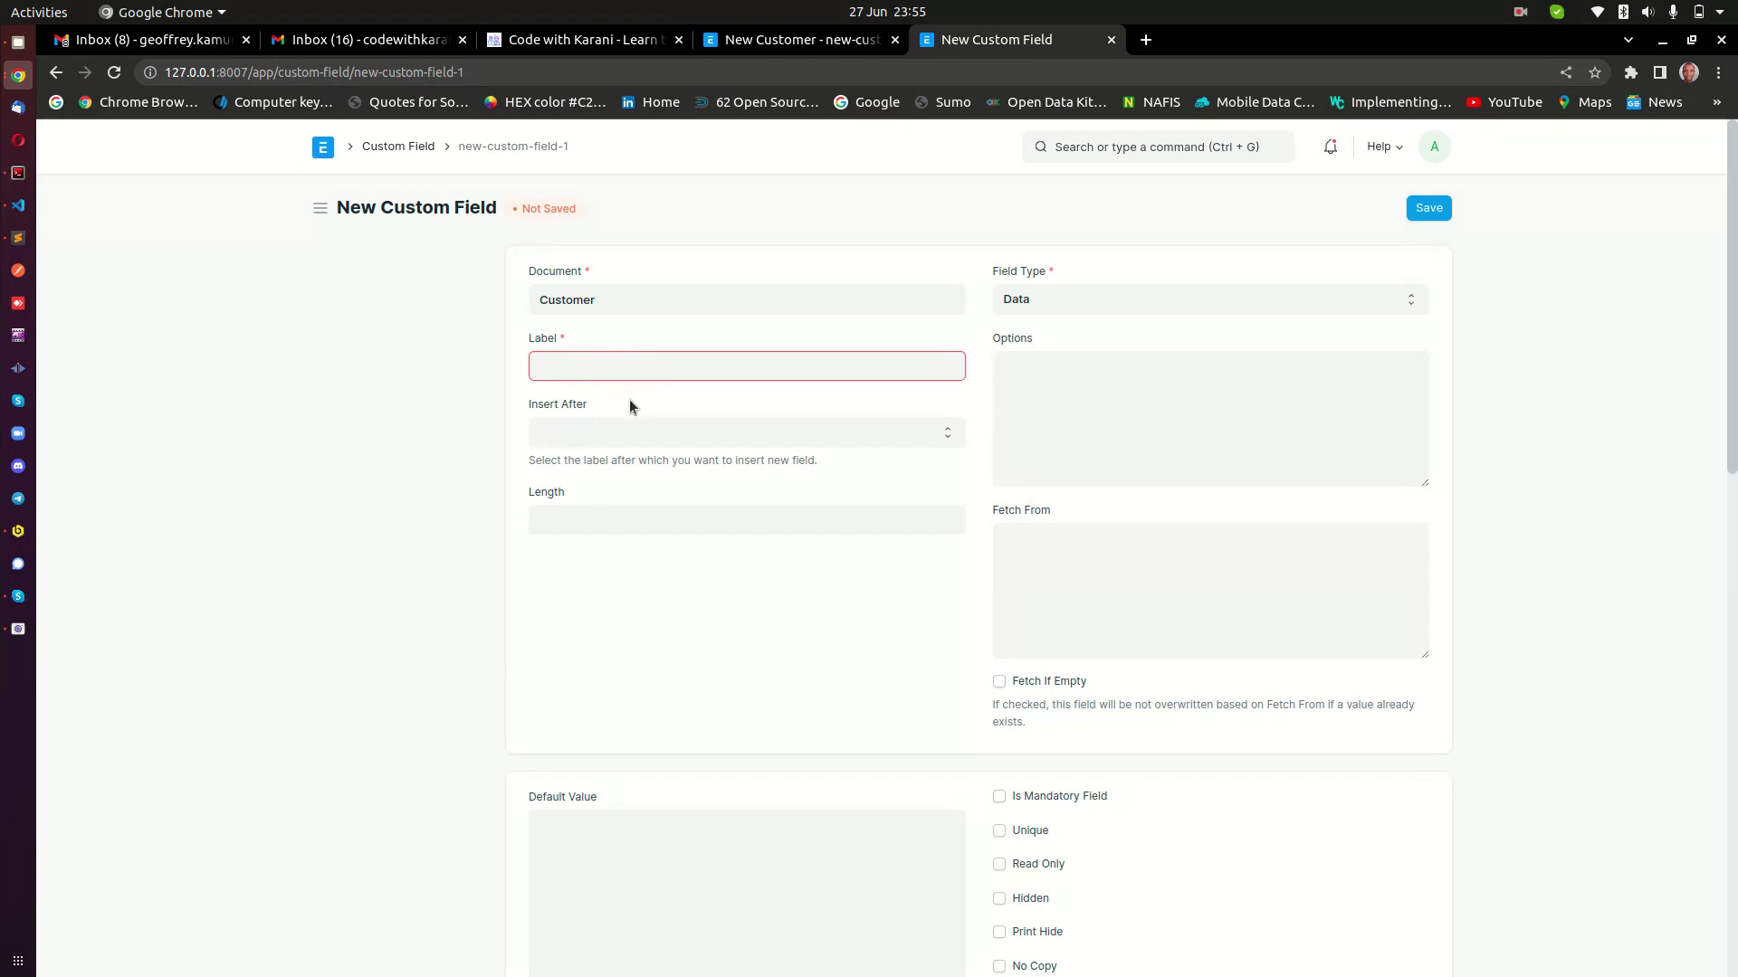
click(768, 40)
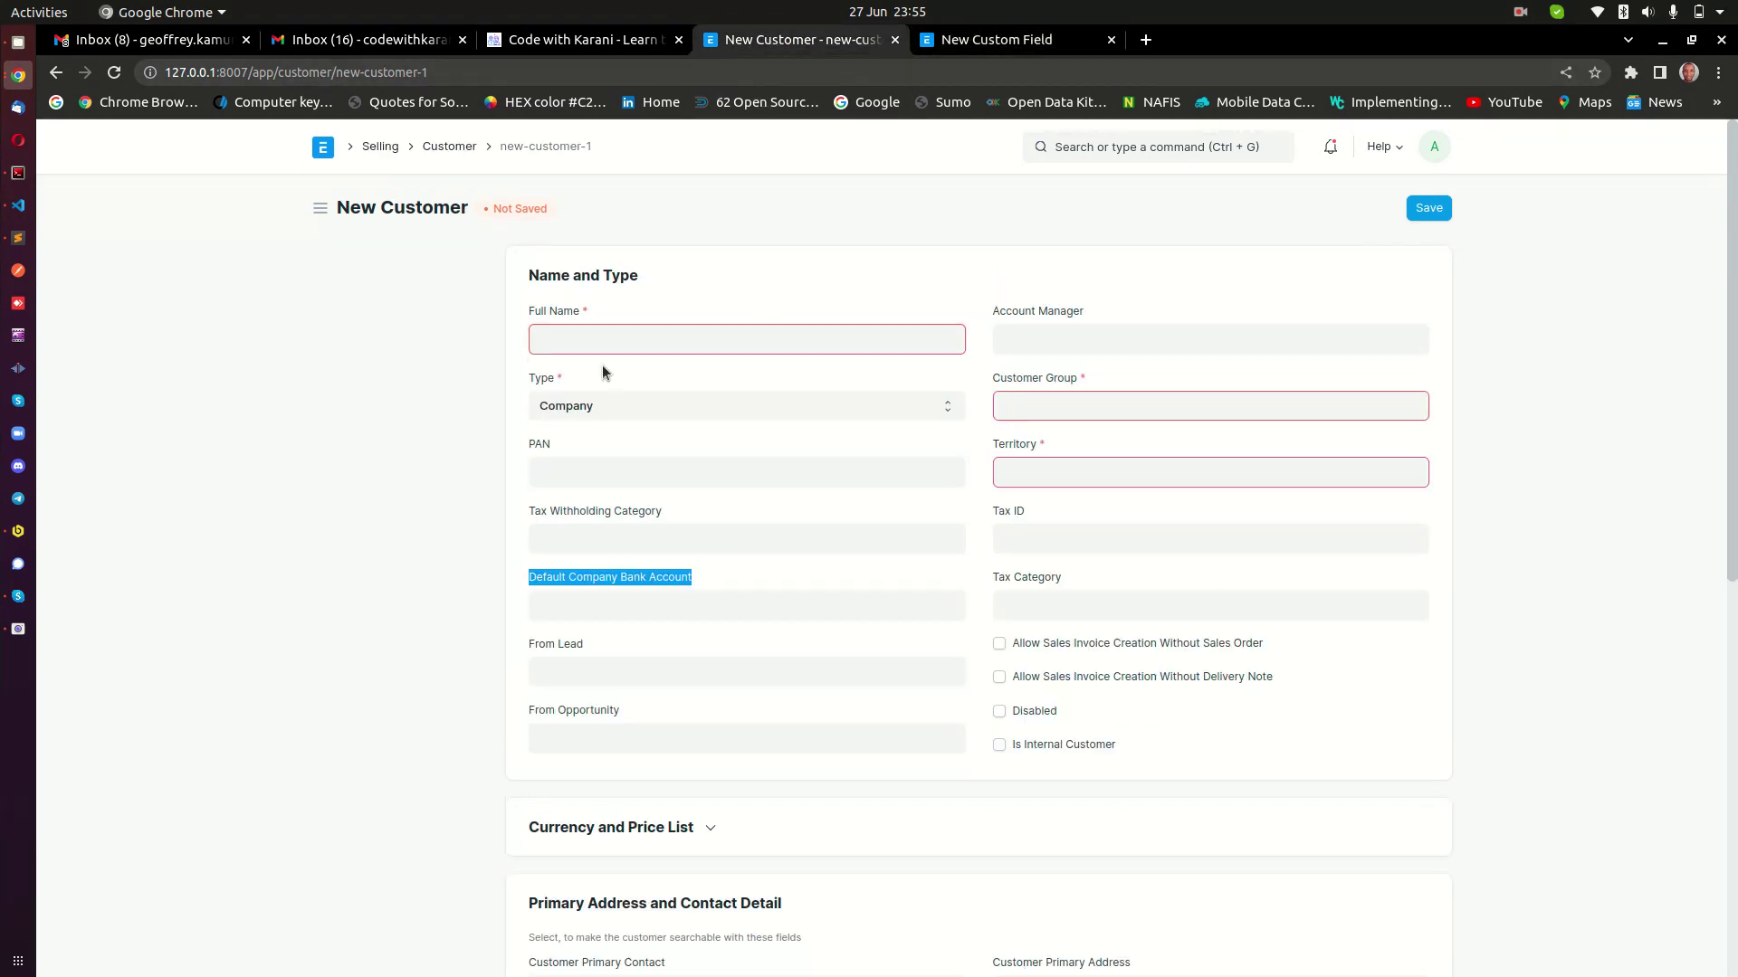
click(556, 378)
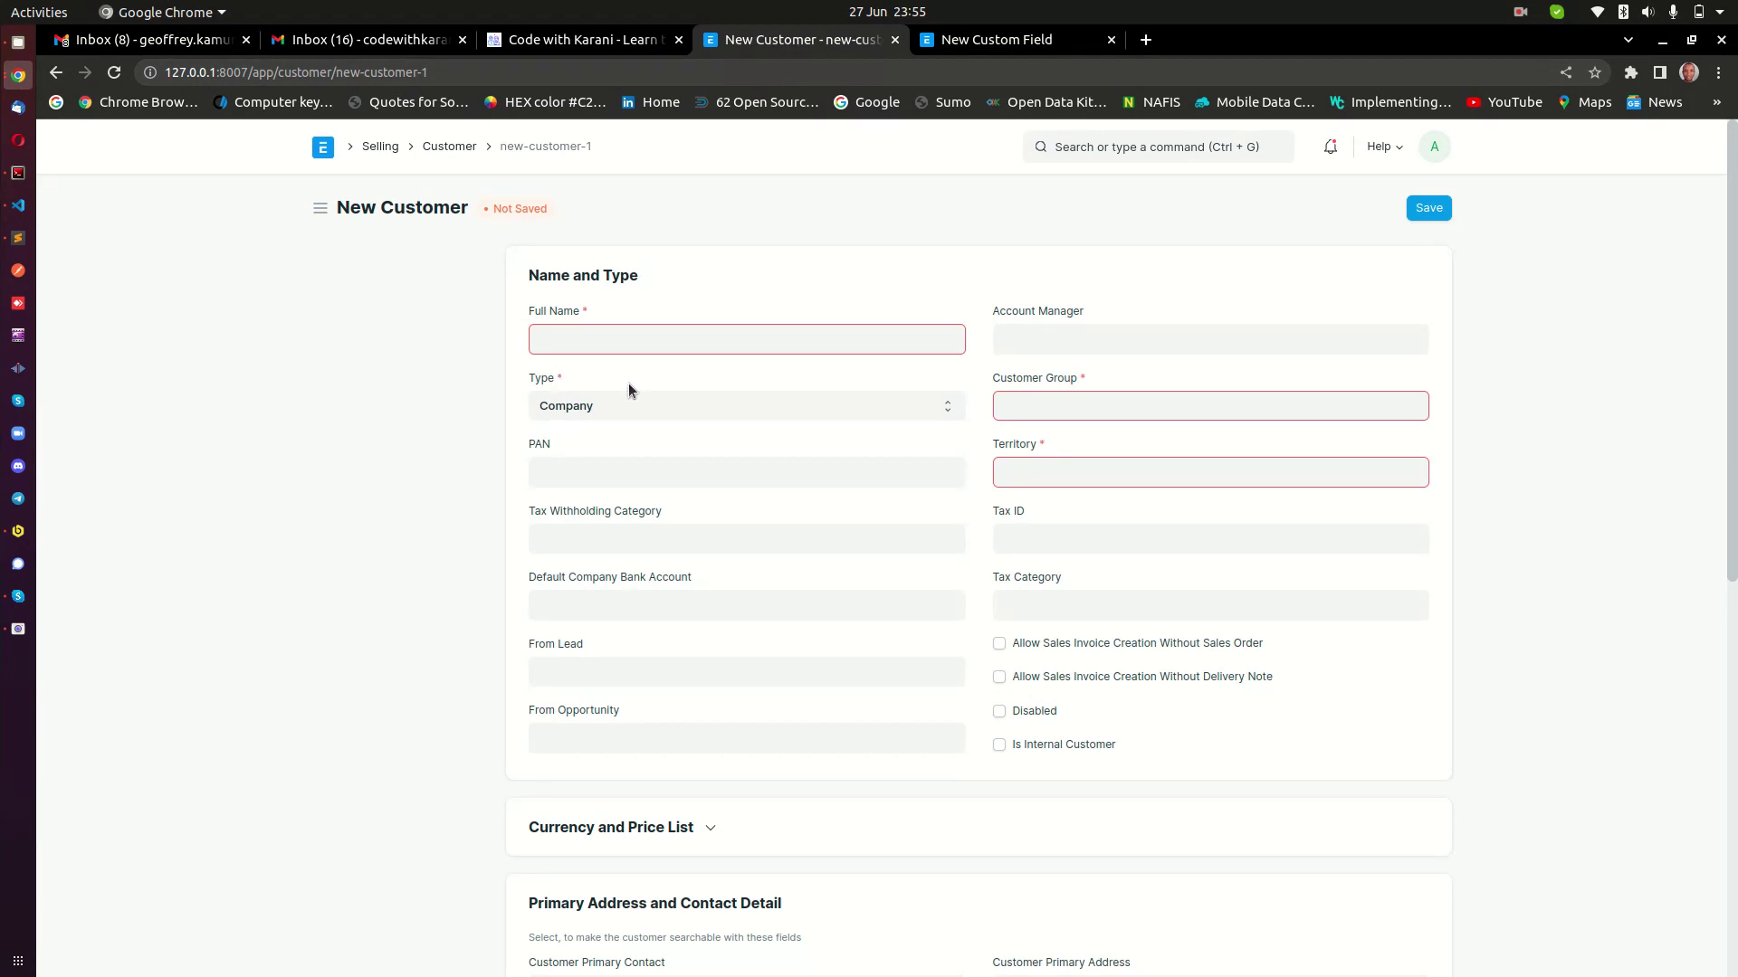
key(ctrl+Tab)
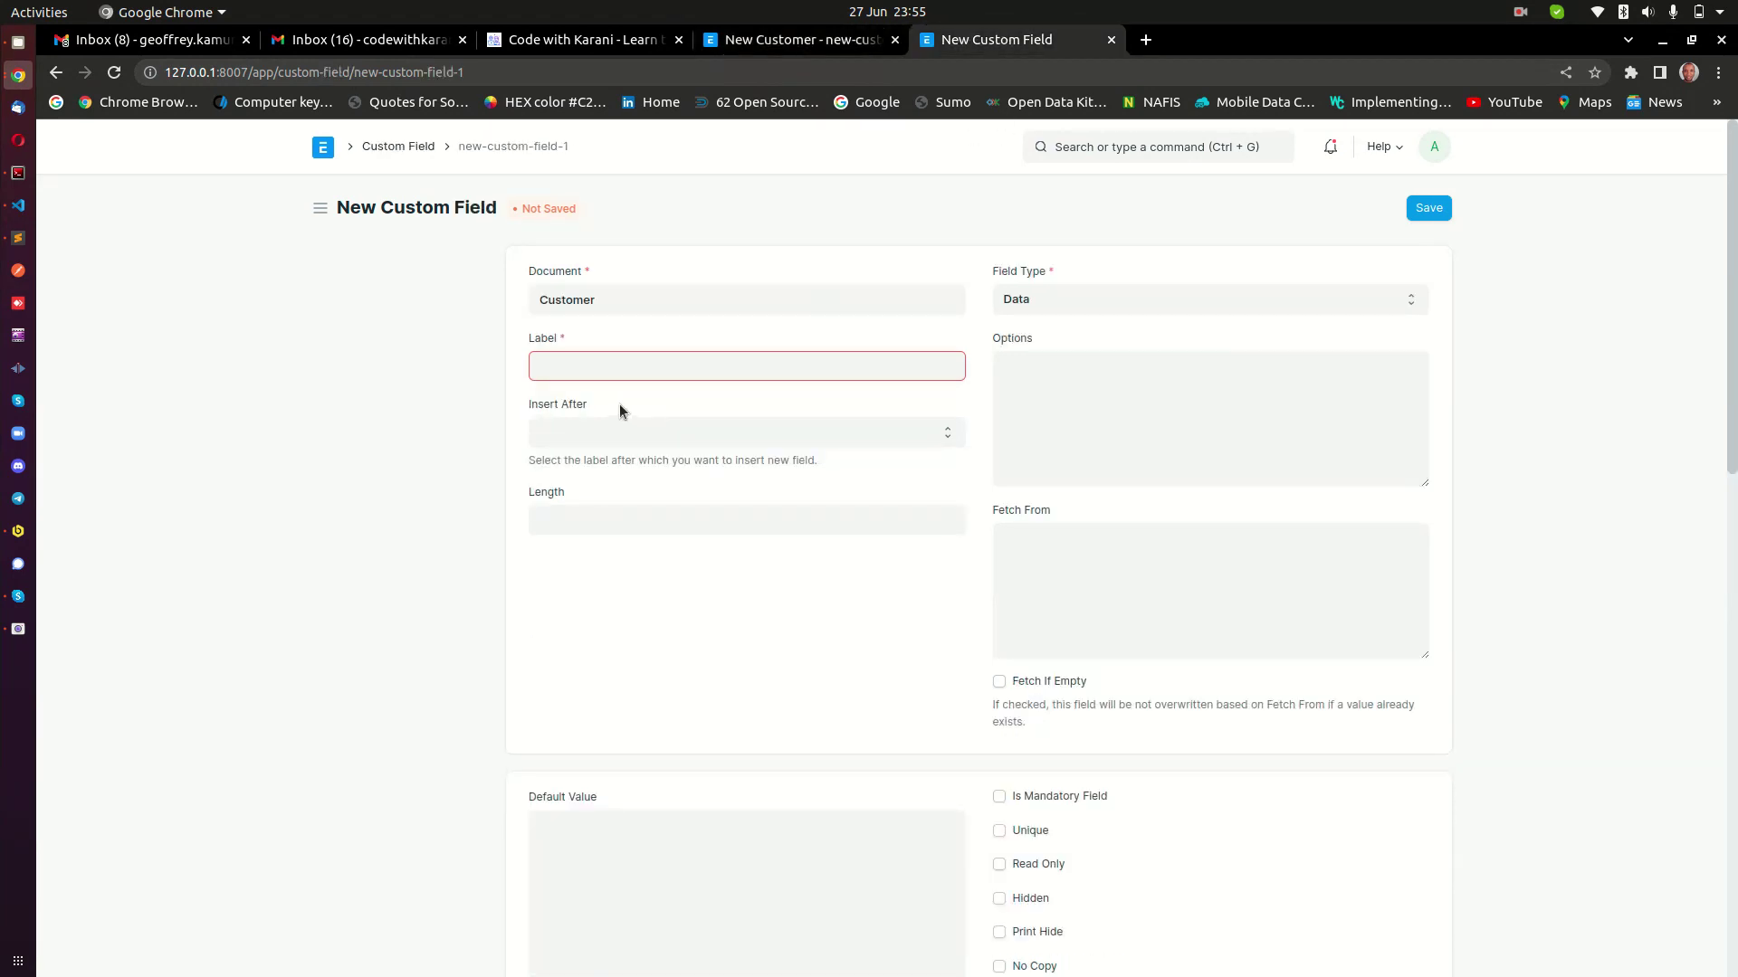
Enter 'Test' as the Label and browse the Customer fields offered for Insert After.
text(Test Field)
click(620, 404)
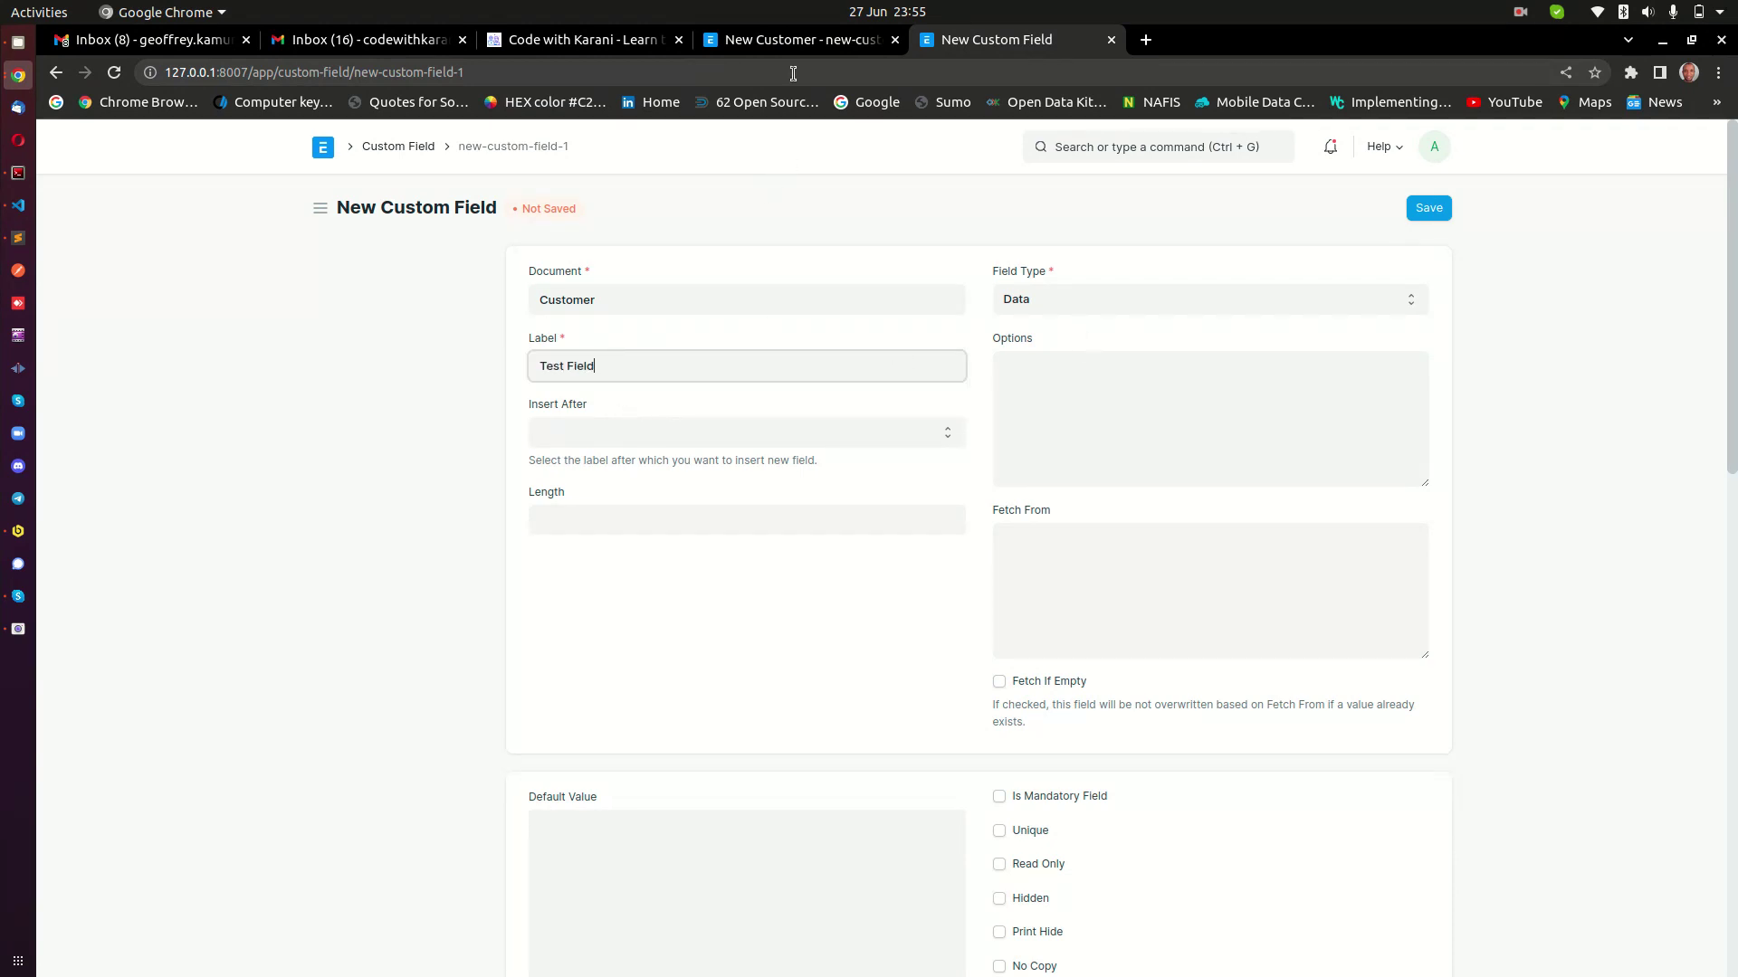
click(613, 438)
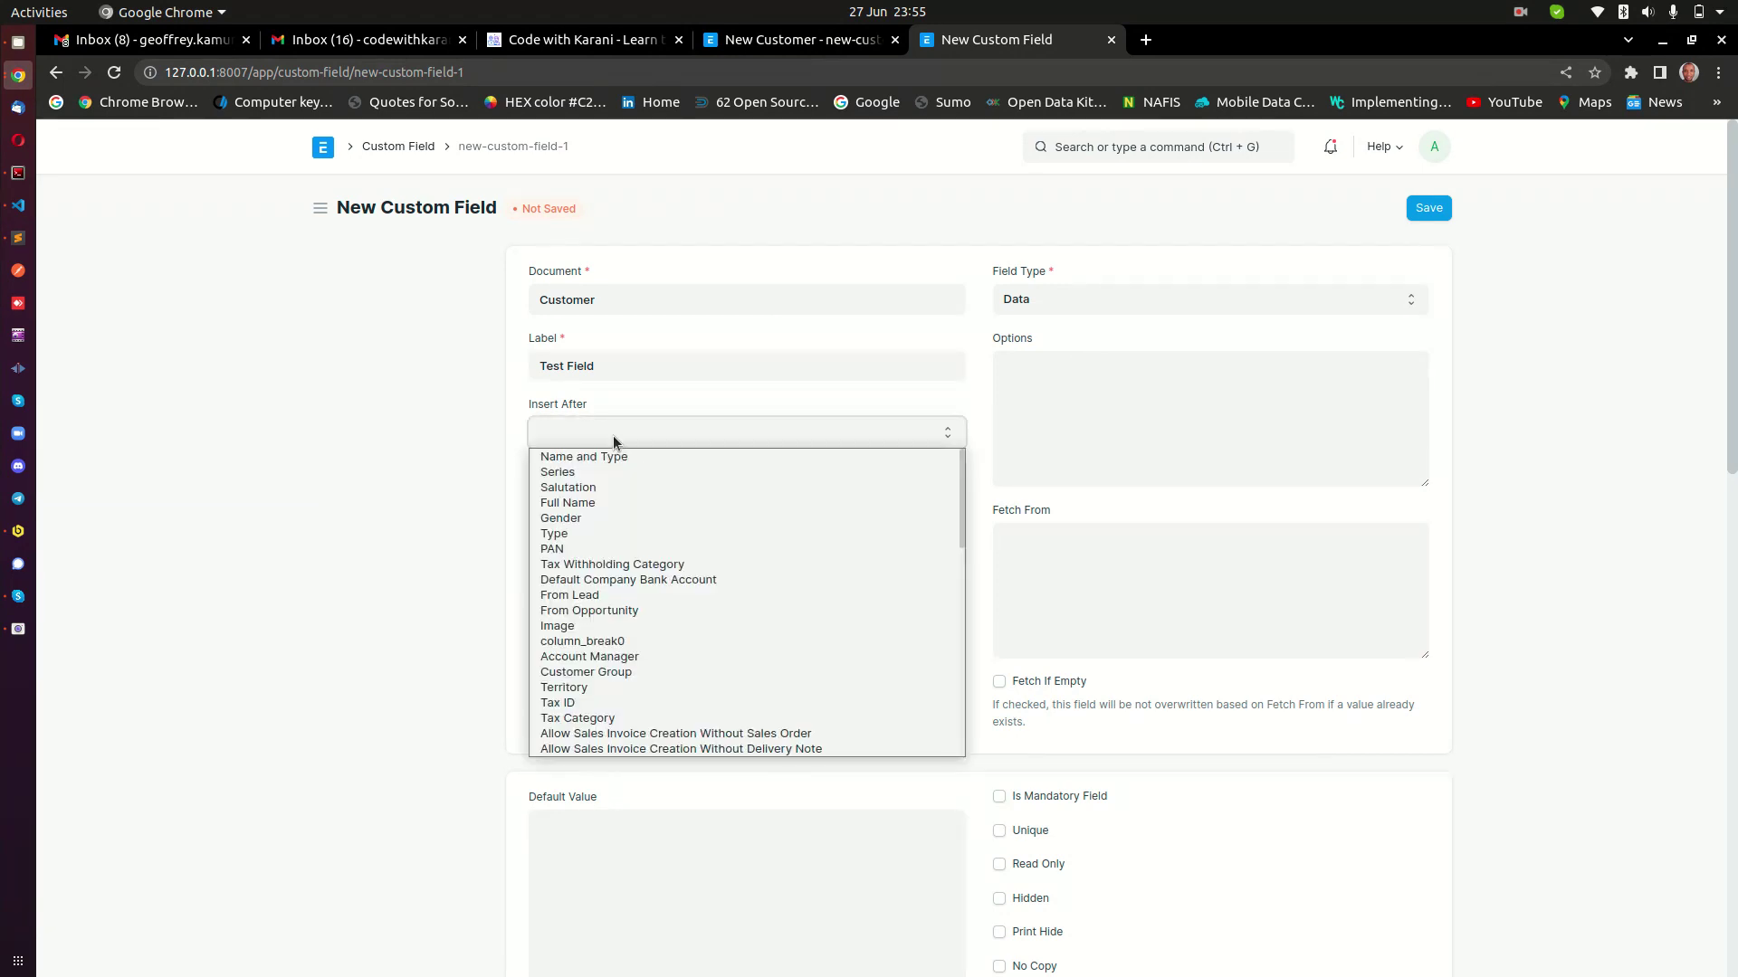
scroll(649, 649, down, 3)
scroll(649, 650, up, 3)
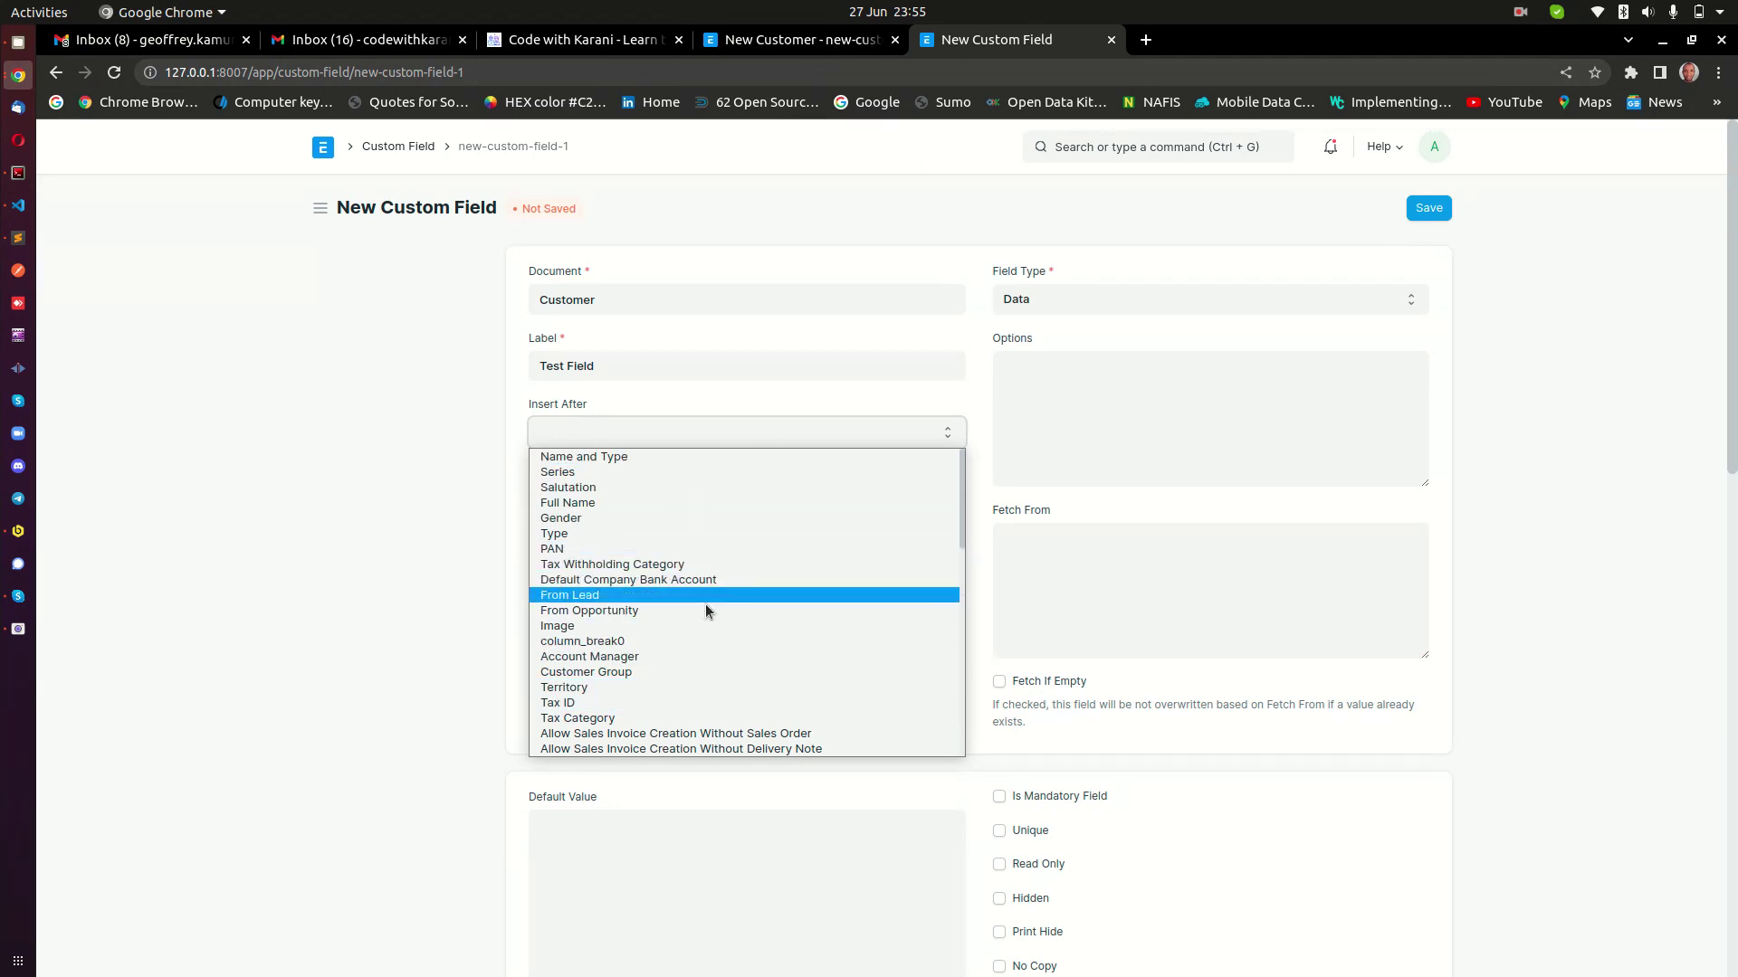
click(828, 45)
Compare with the New Customer form and set Insert After to Full Name.
click(827, 45)
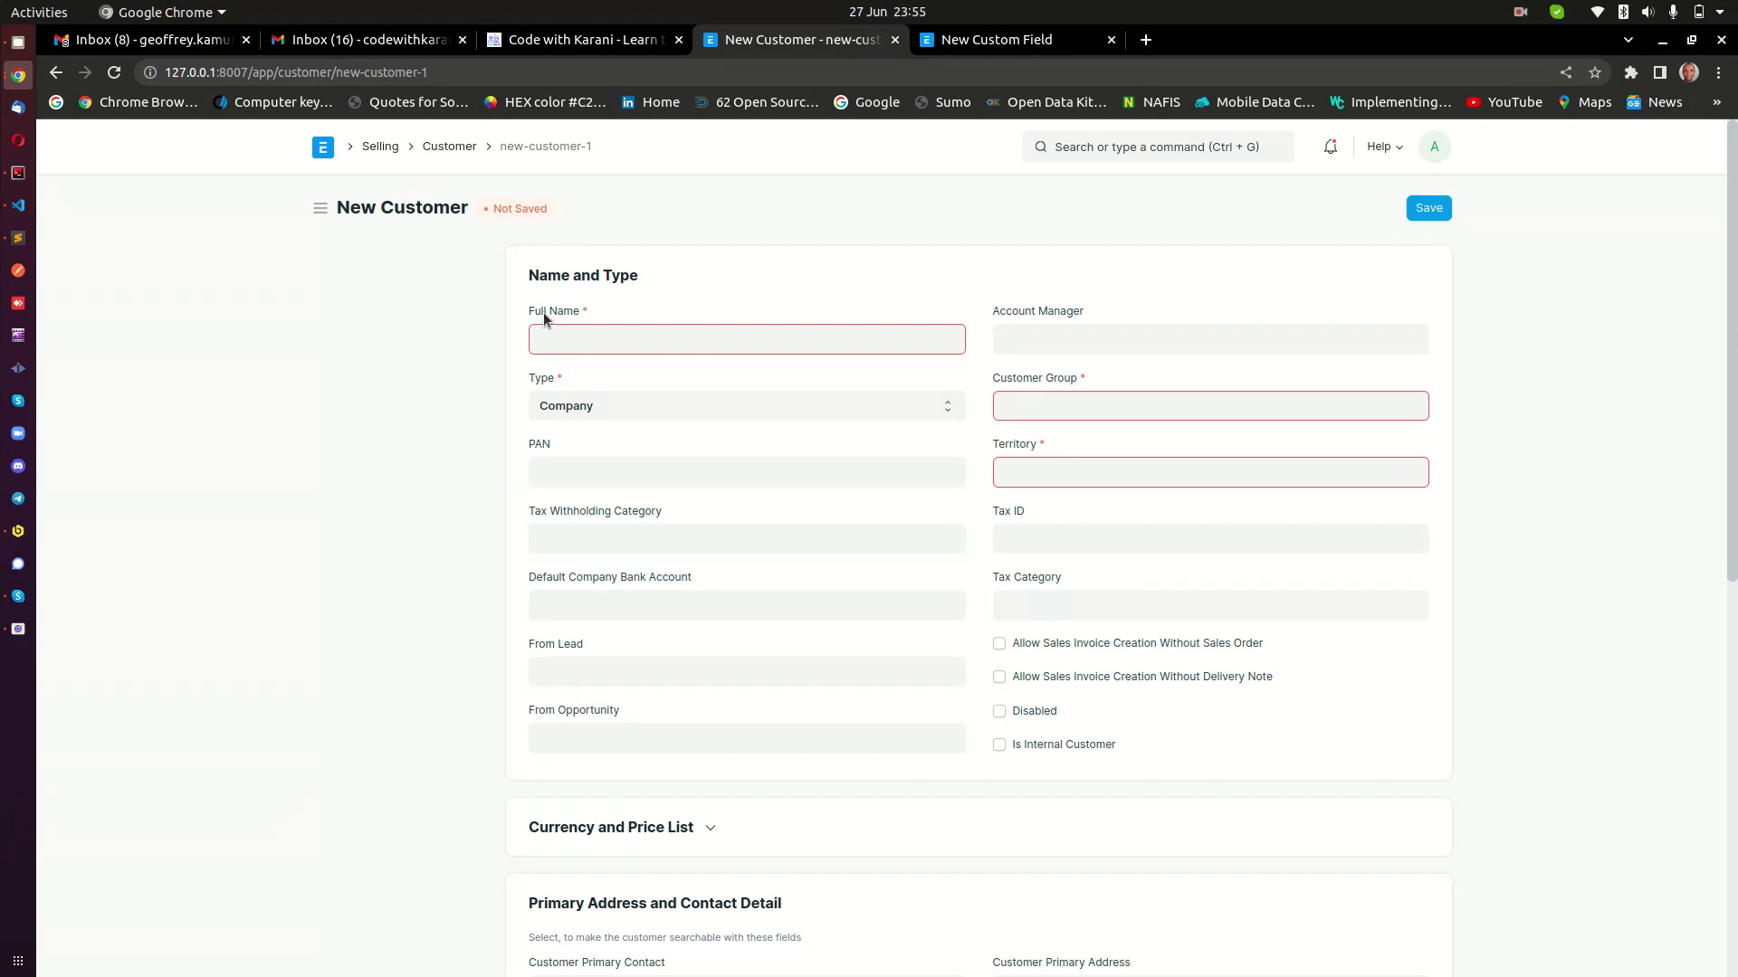
click(1050, 41)
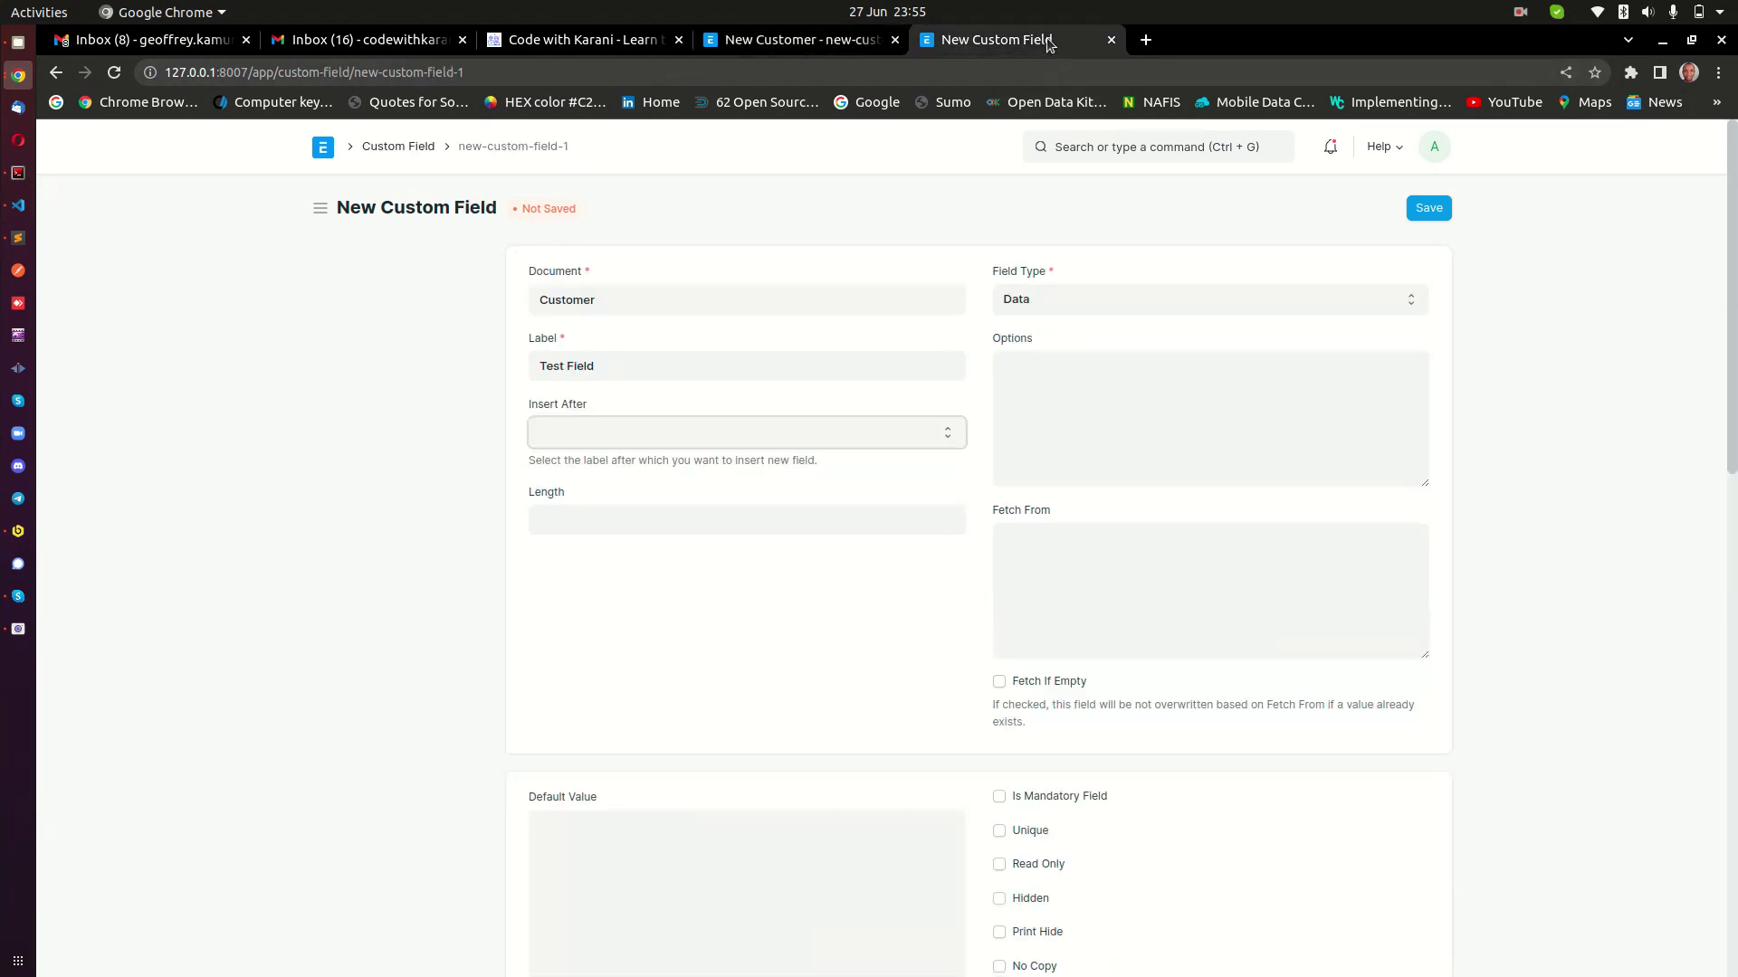
double_click(533, 408)
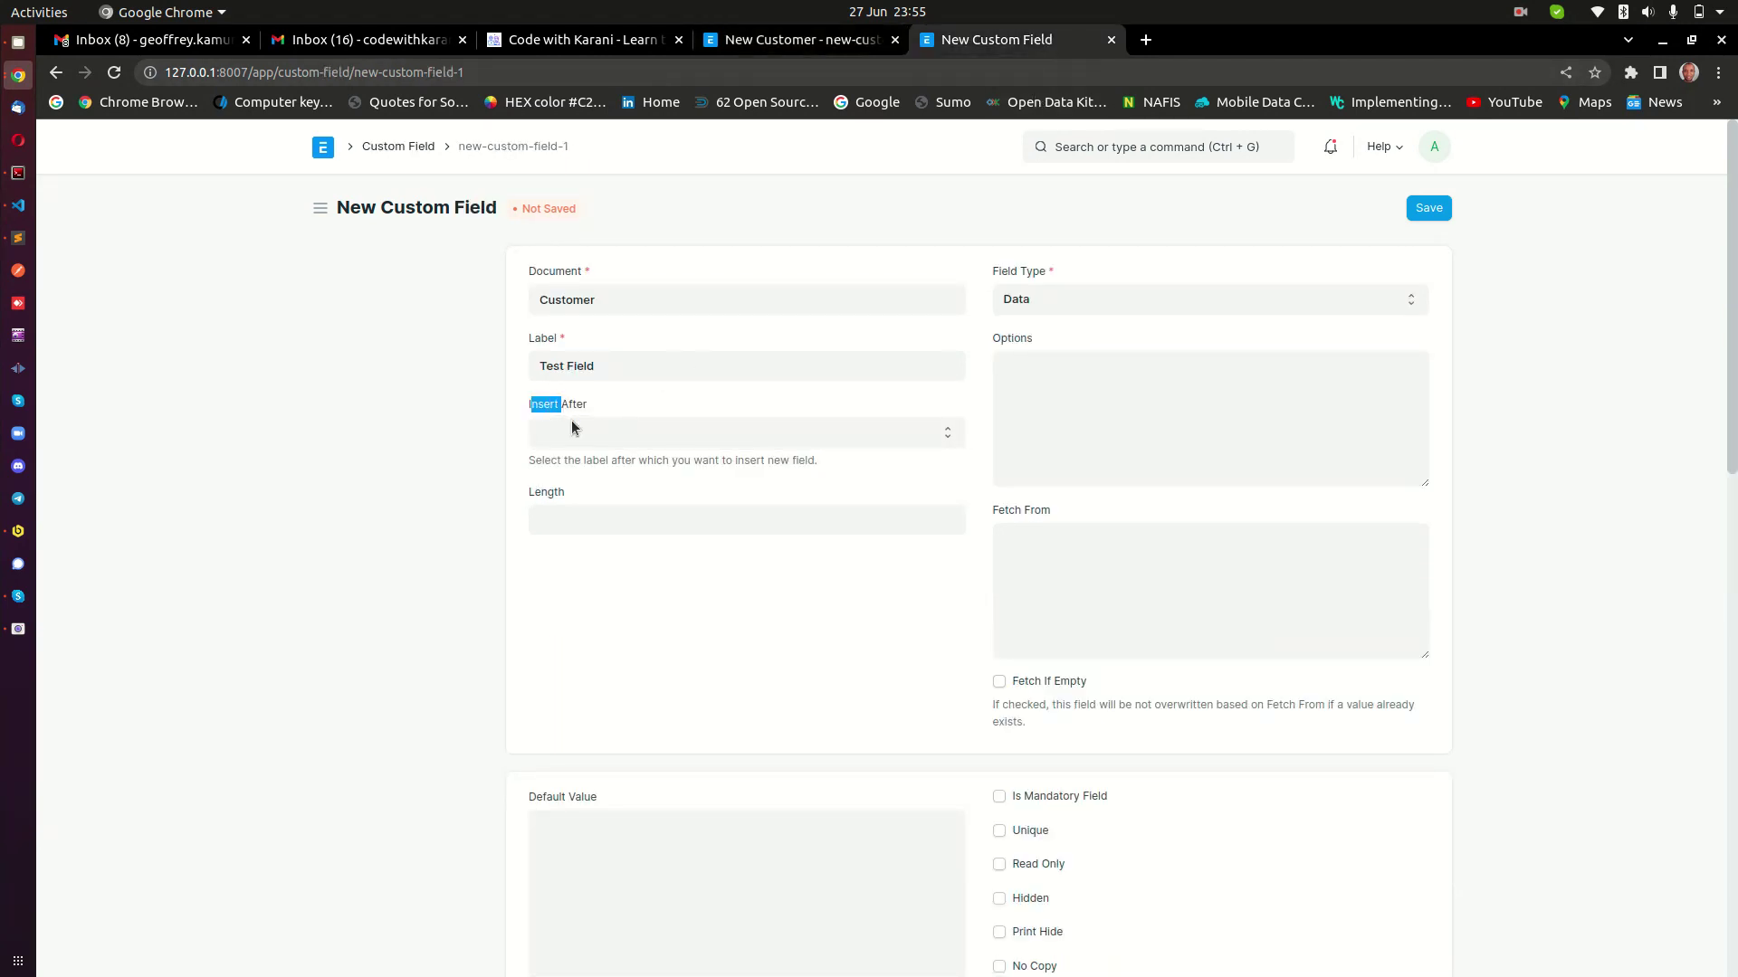
click(575, 432)
click(587, 501)
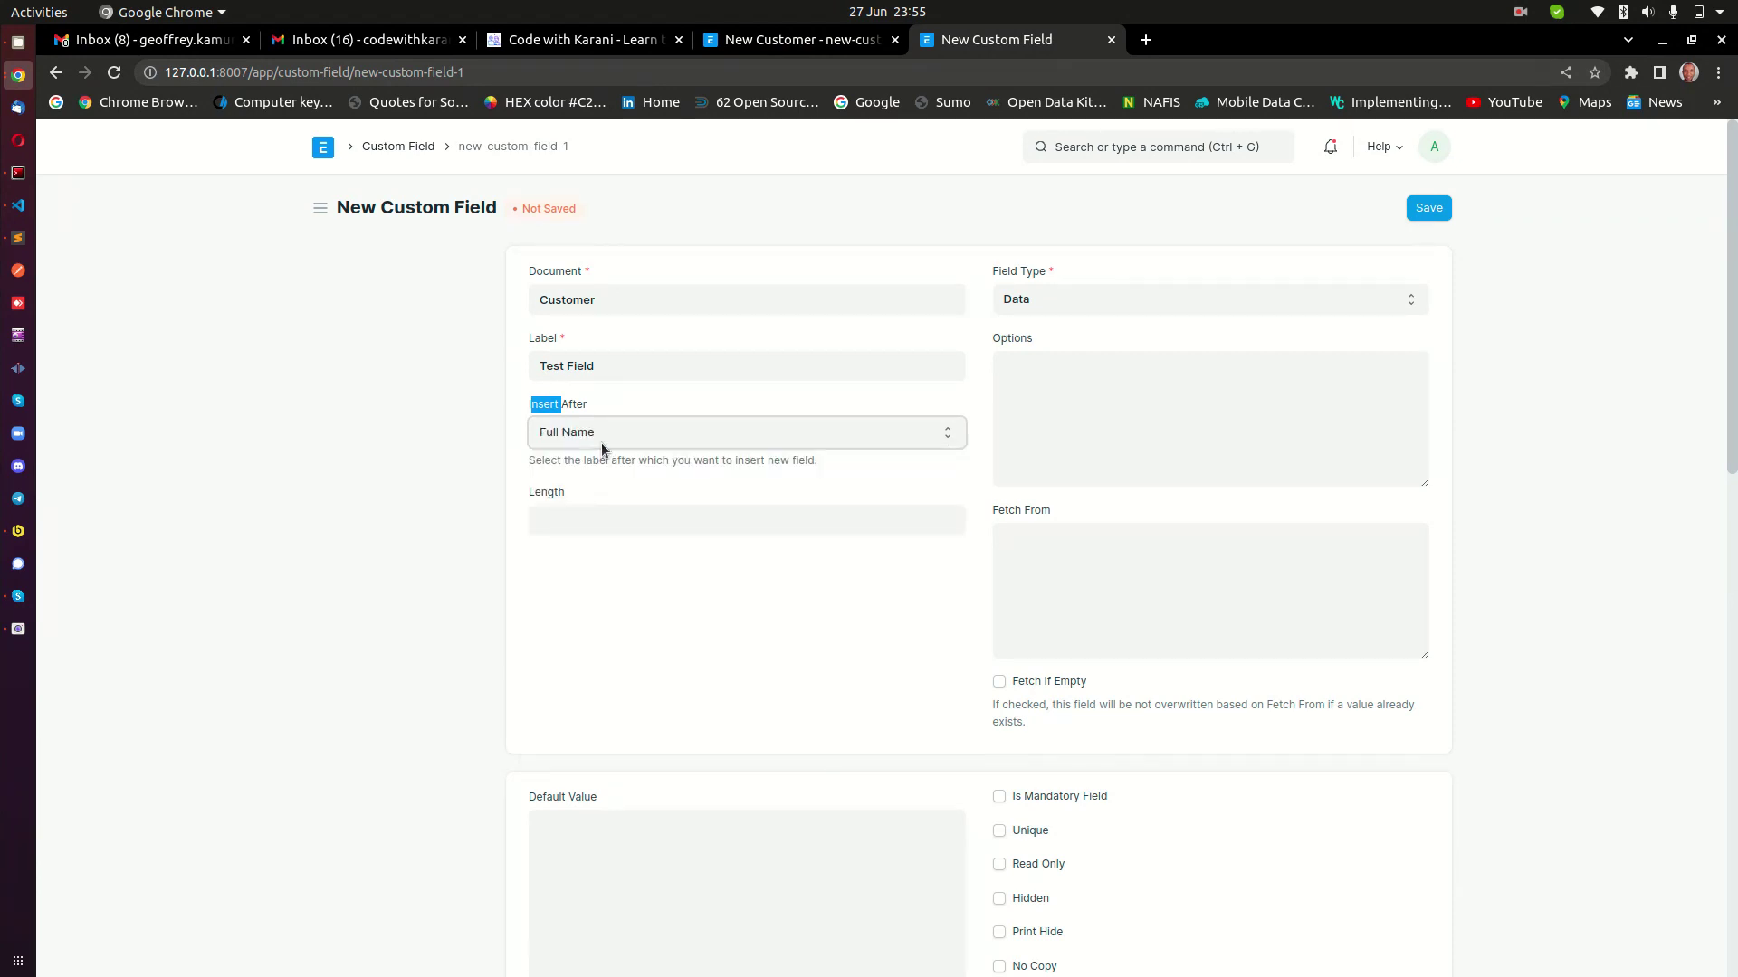
click(815, 40)
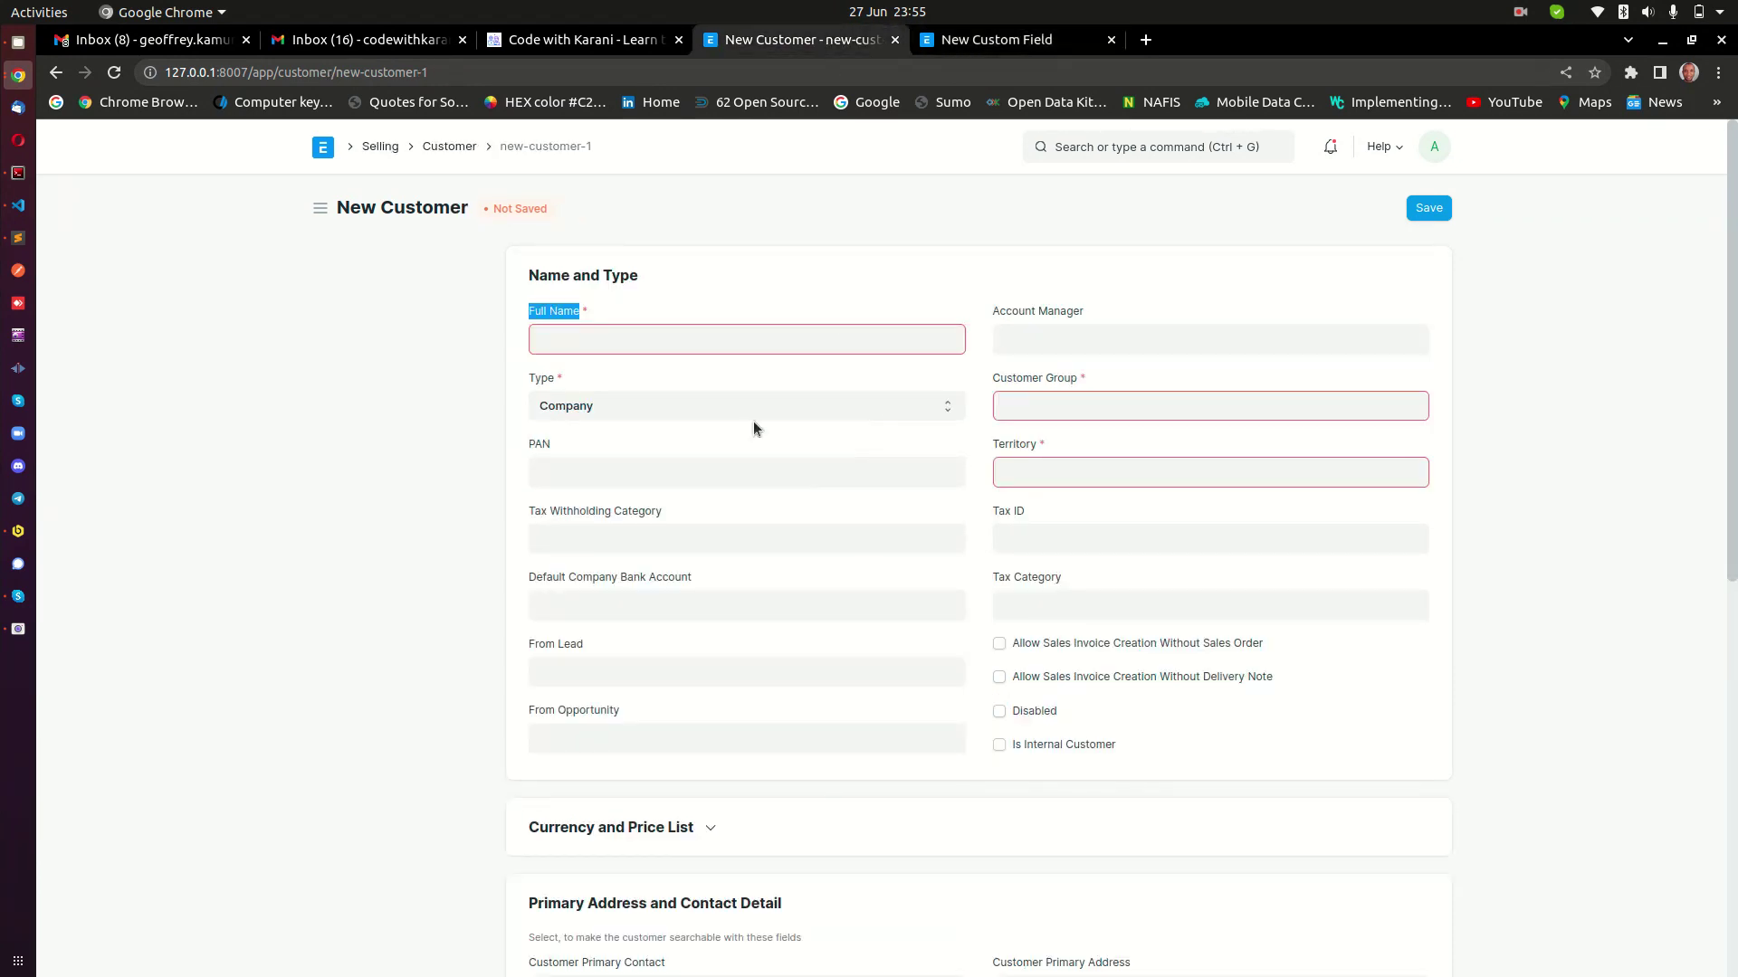
click(1035, 53)
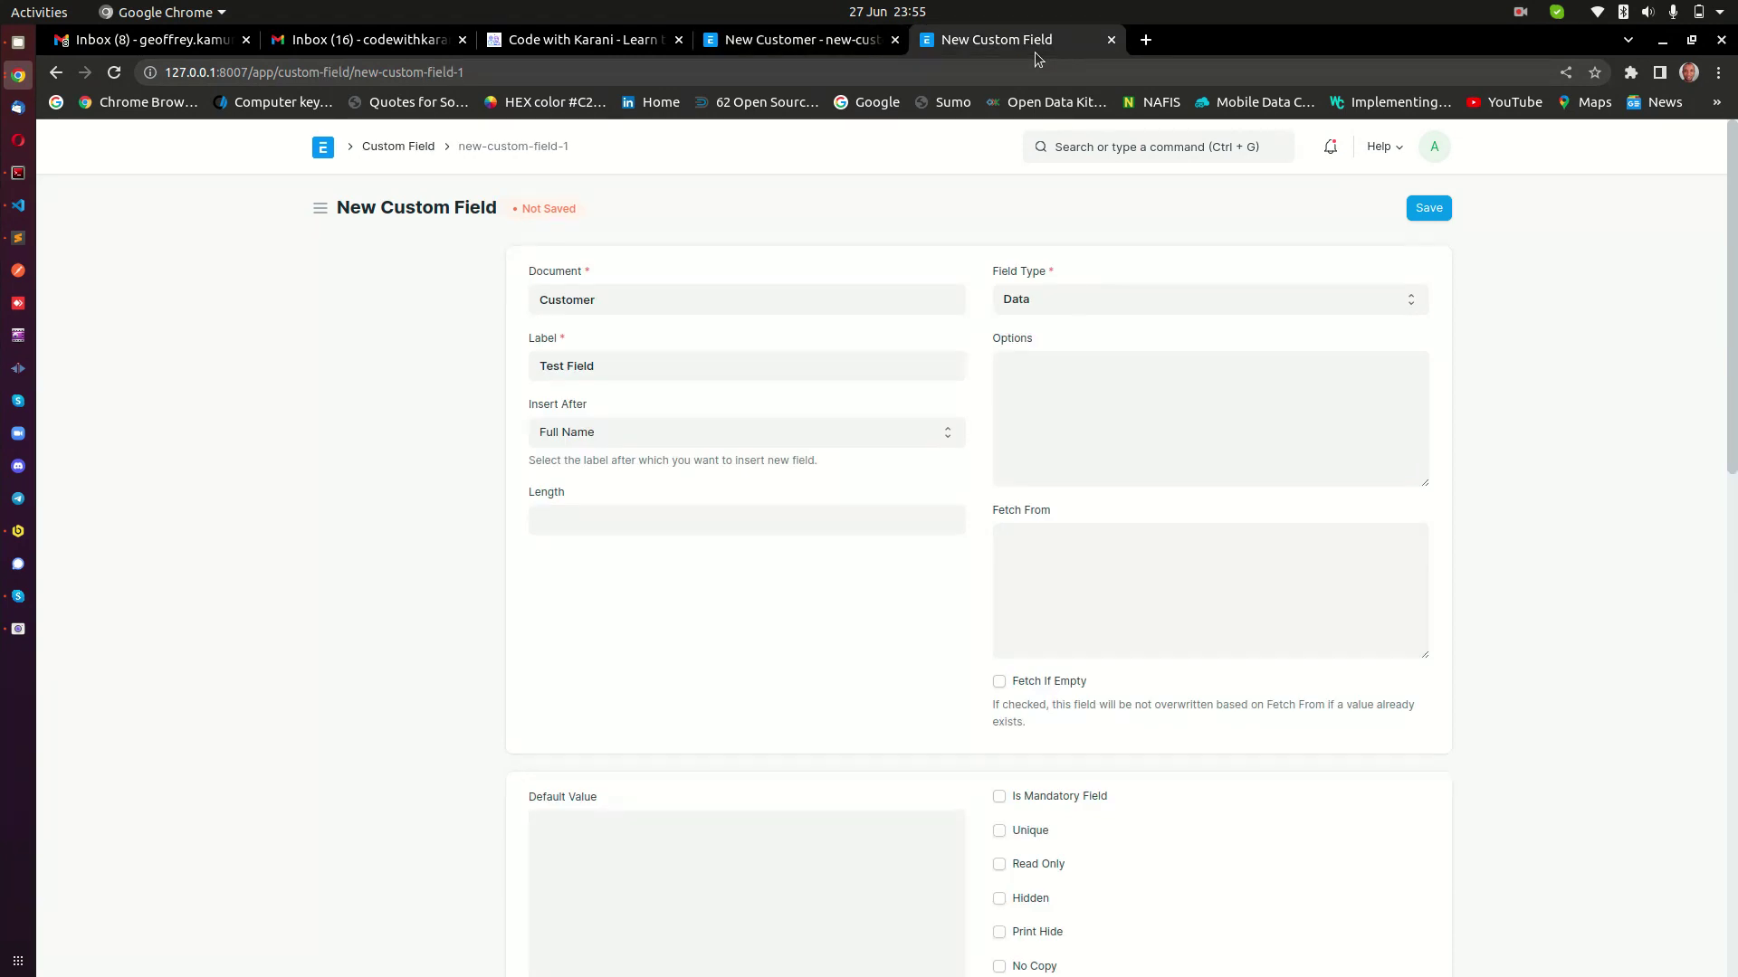
click(738, 439)
scroll(749, 562, down, 3)
scroll(758, 589, up, 3)
Keep Insert After as Full Name and confirm Field Type stays Data.
click(628, 446)
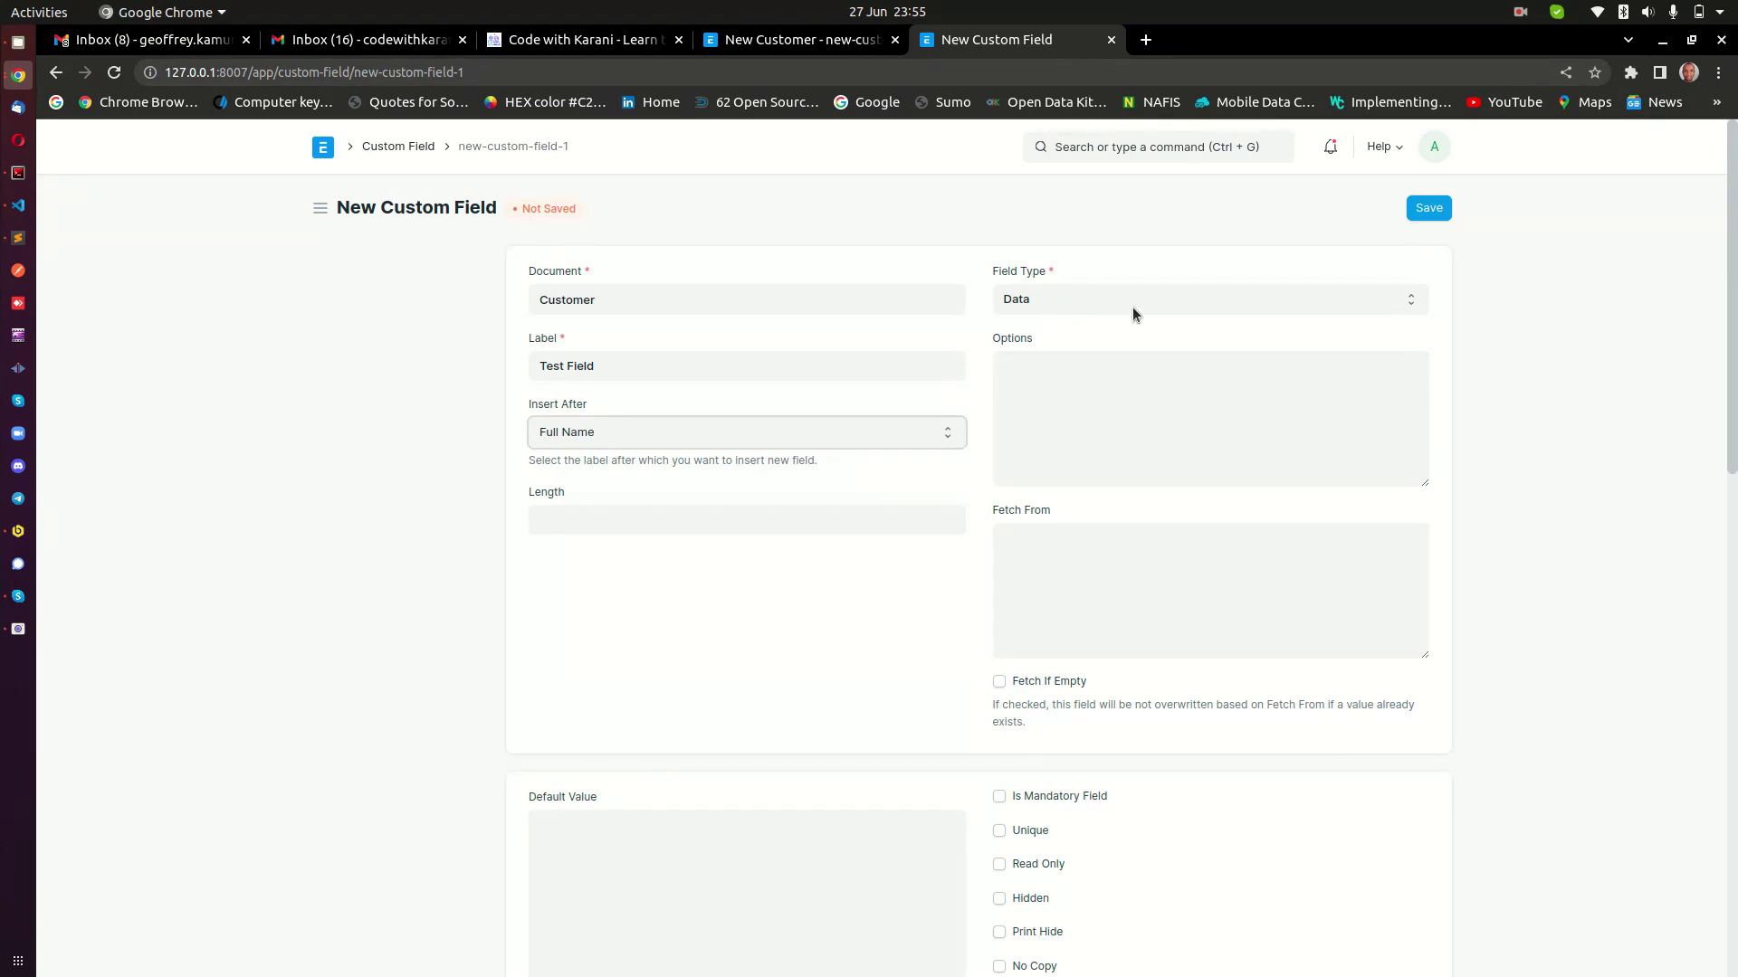
click(1198, 295)
click(1199, 296)
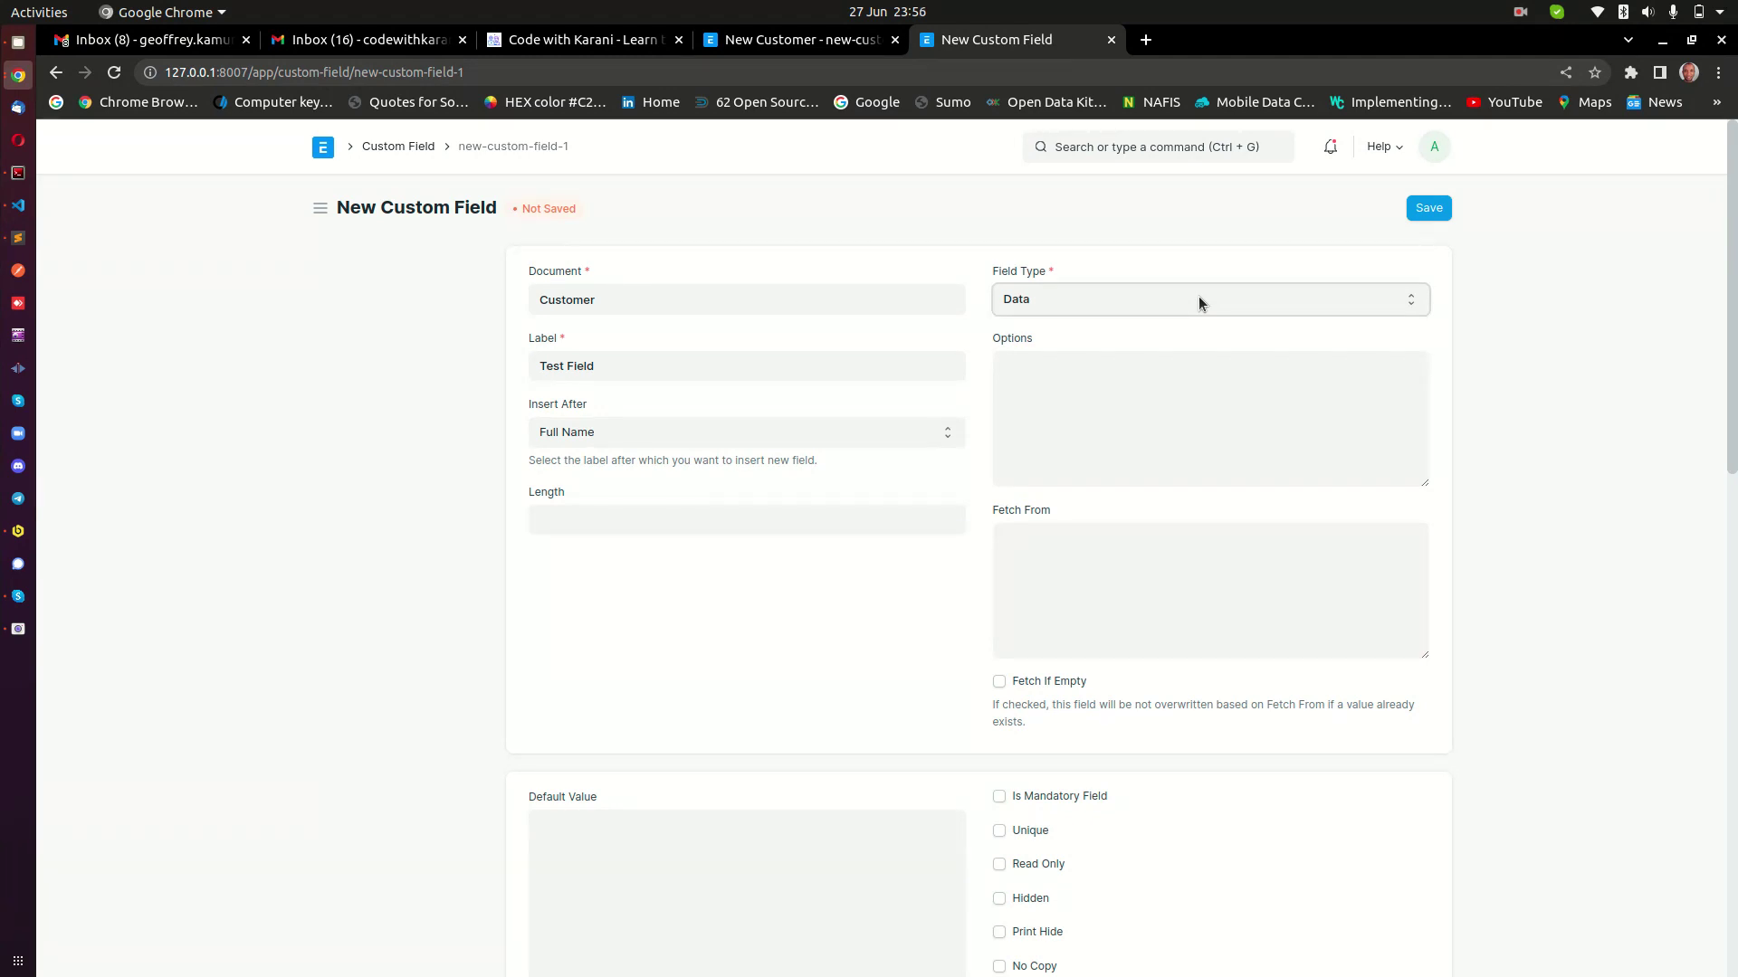
scroll(1141, 612, down, 3)
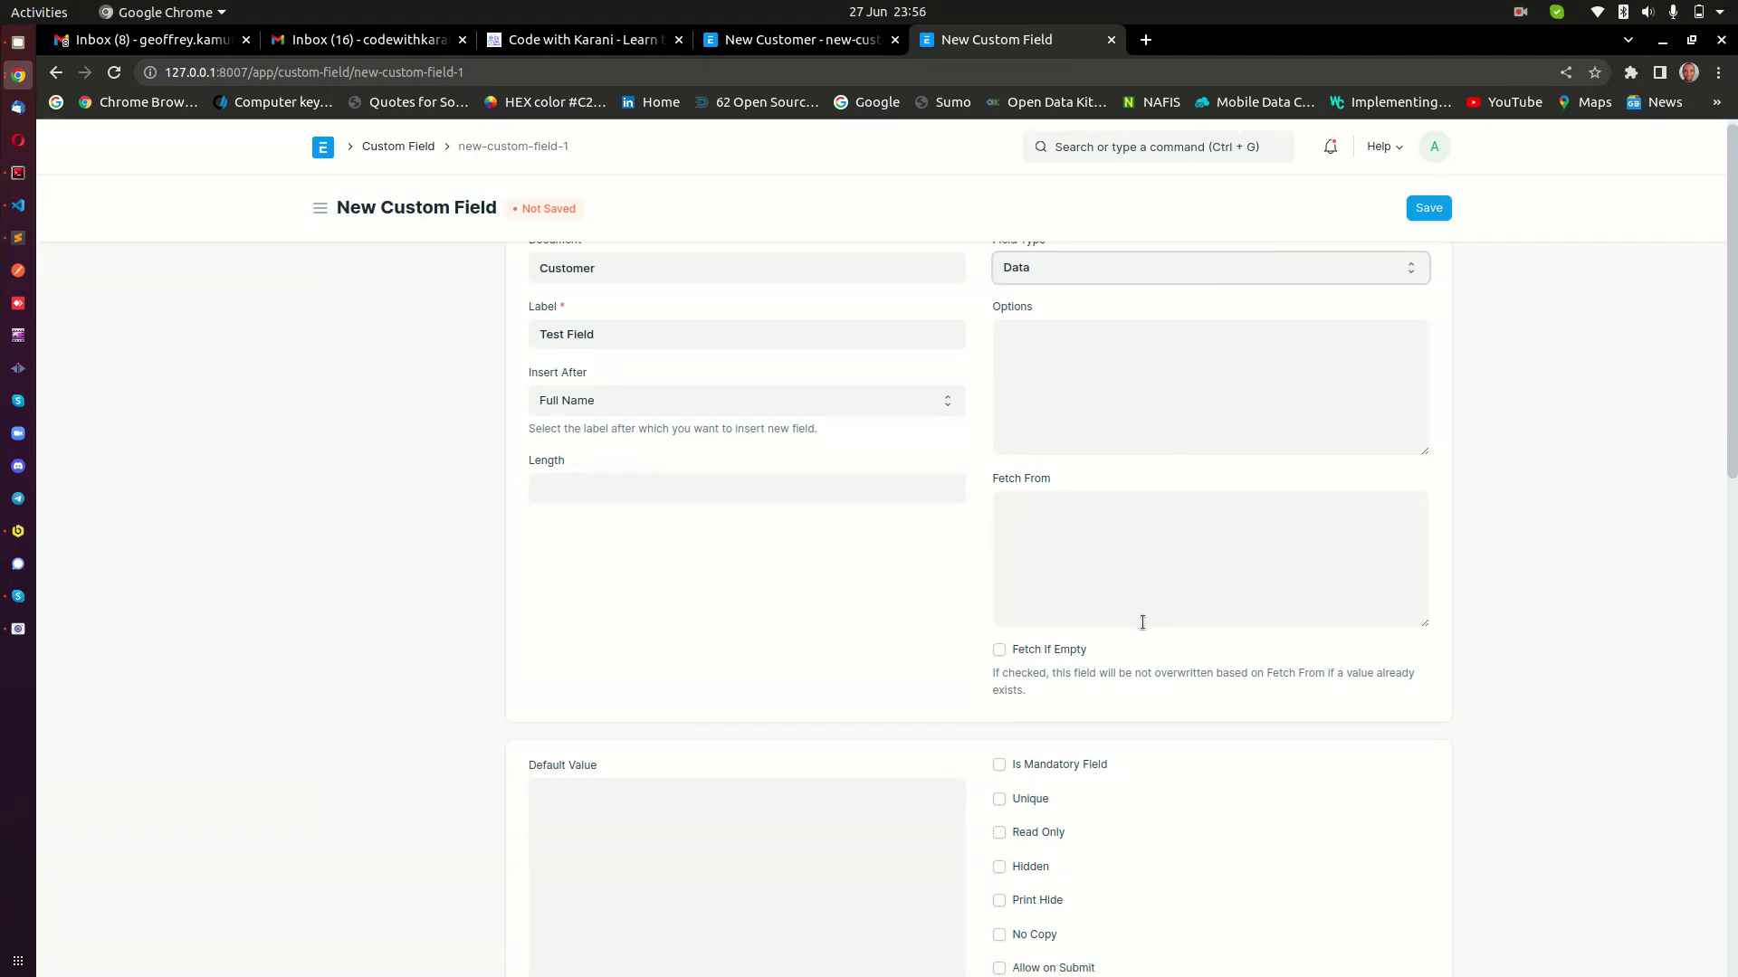
scroll(1153, 586, up, 3)
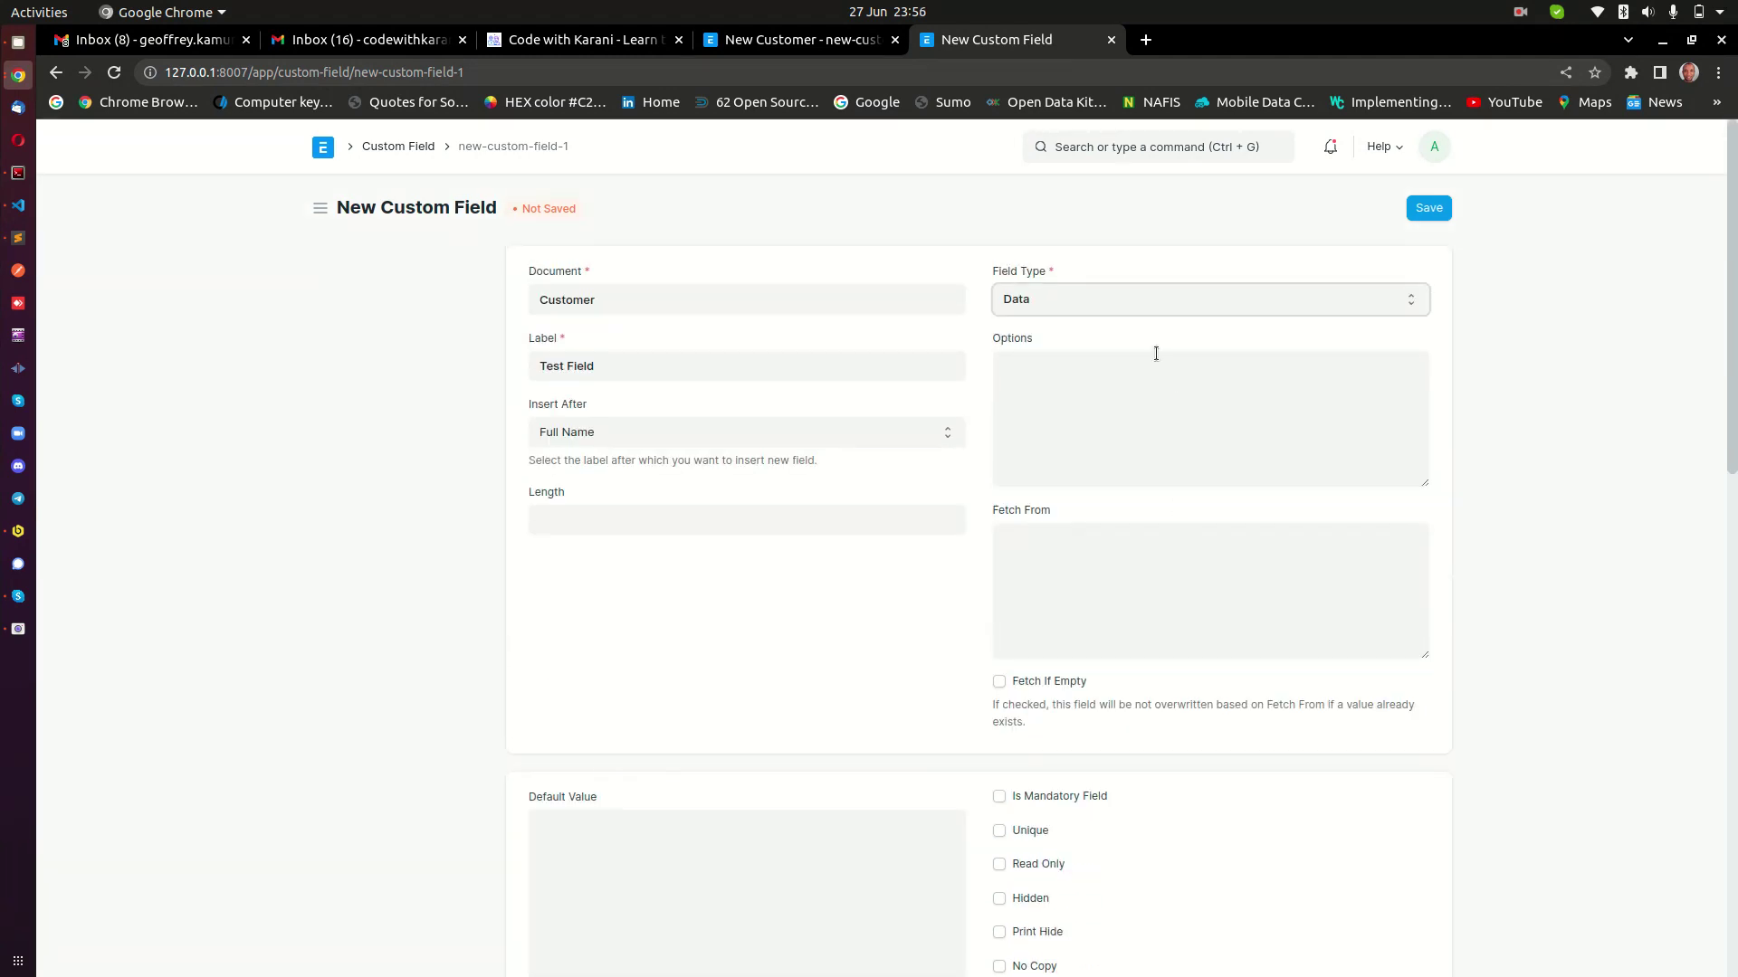
click(1100, 304)
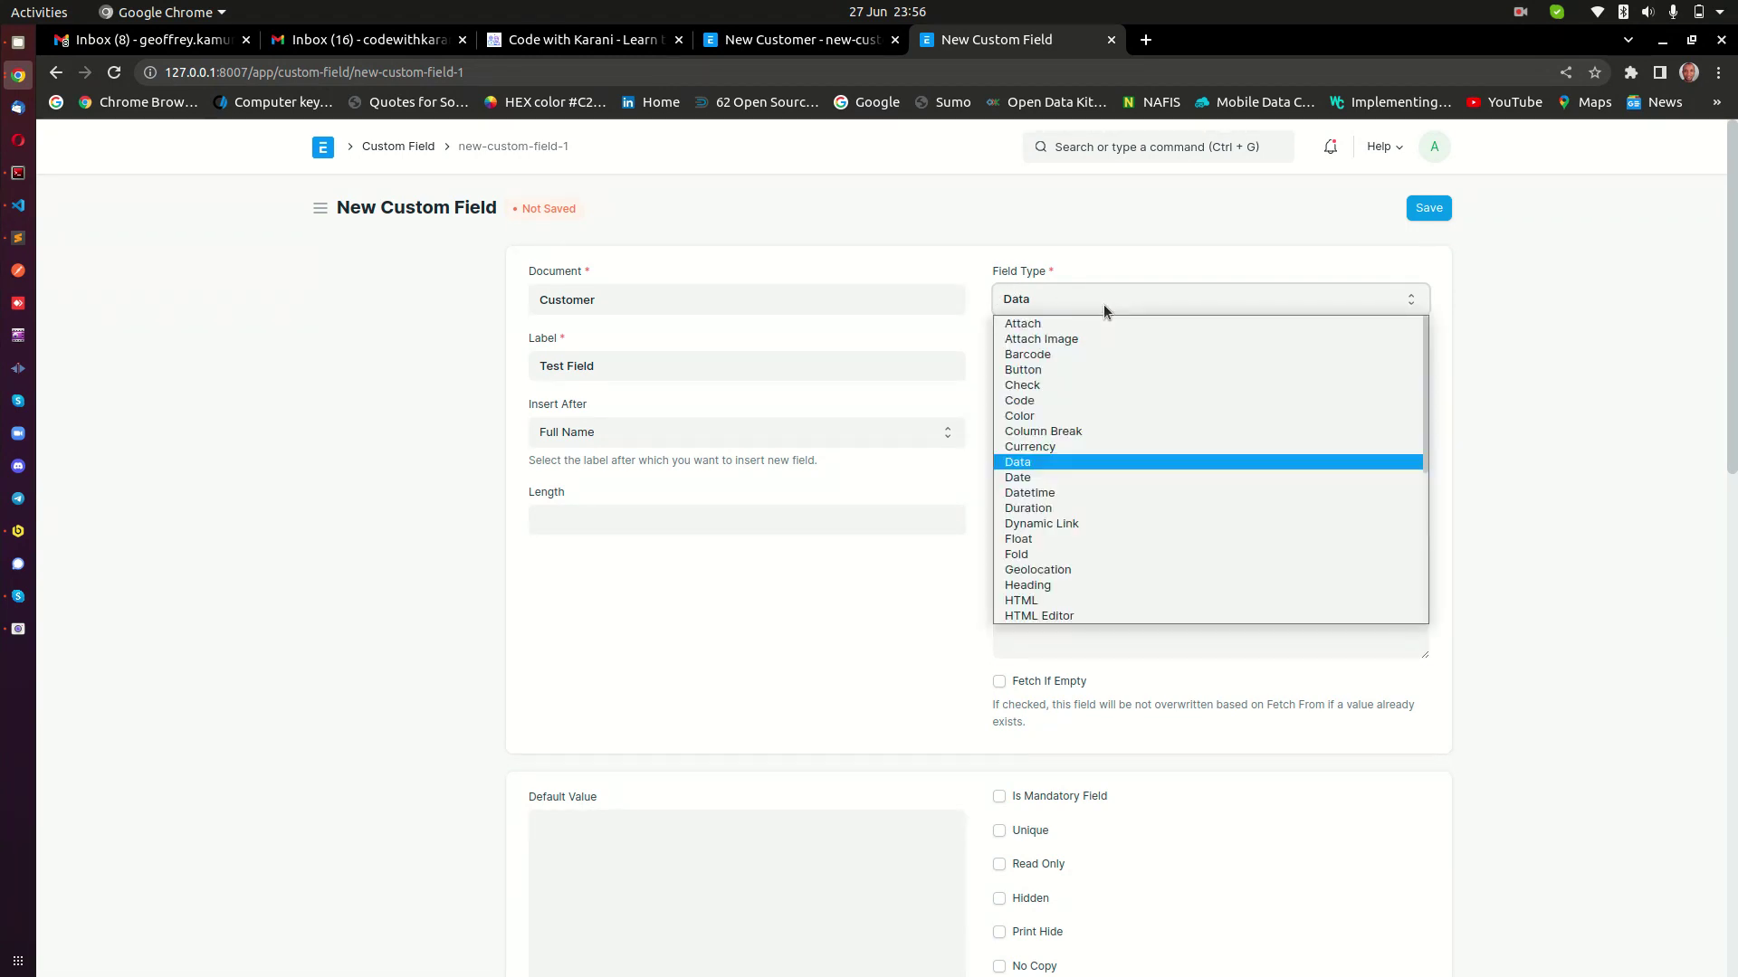
click(1587, 340)
click(1191, 391)
click(1160, 571)
scroll(1160, 570, down, 11)
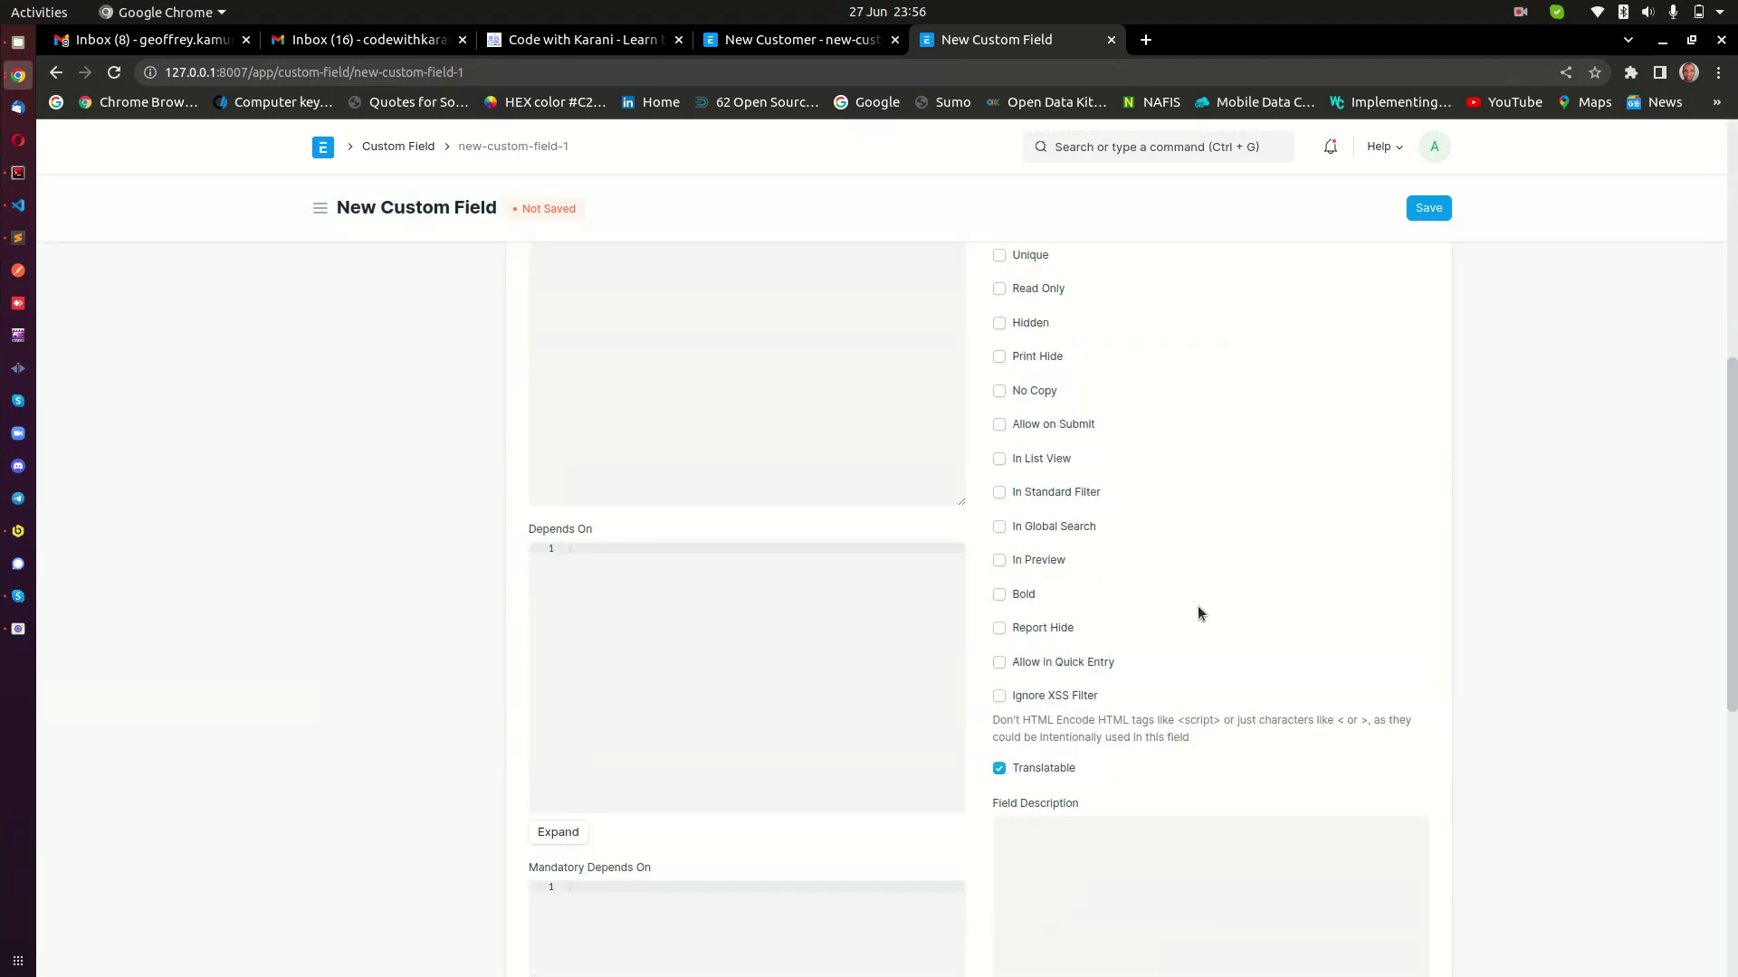
scroll(1216, 574, up, 12)
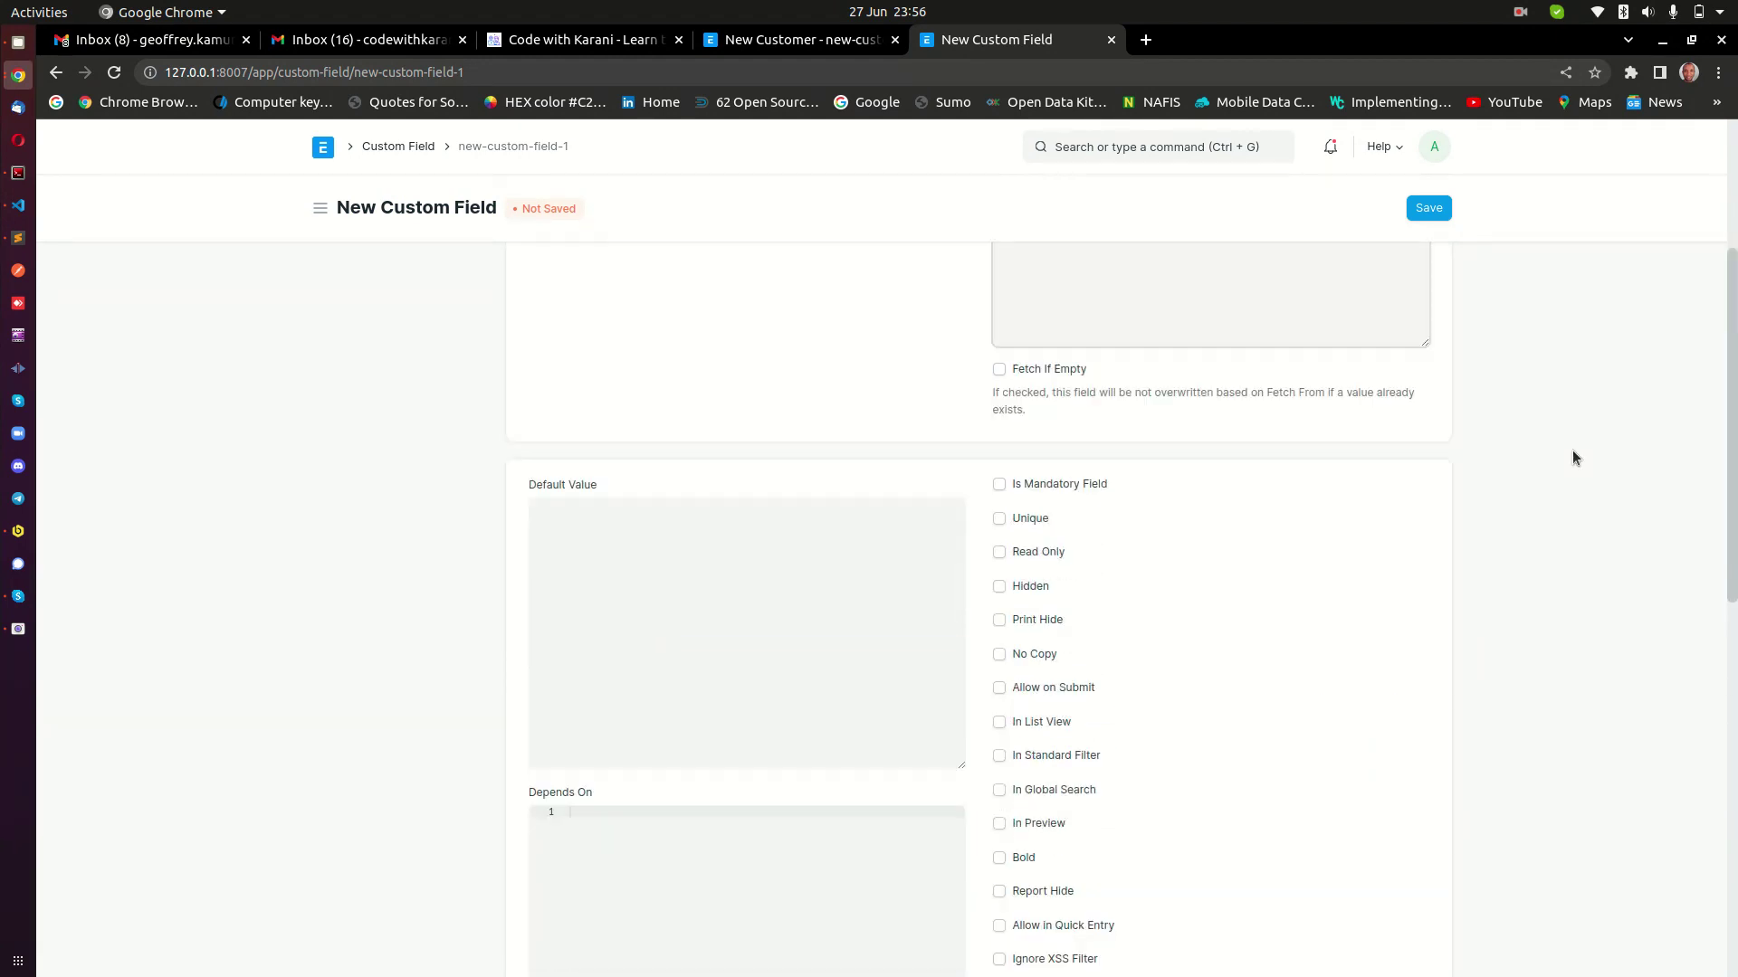
Save the field as Customer-test_field and reload the New Customer form to show Test Field.
click(1430, 210)
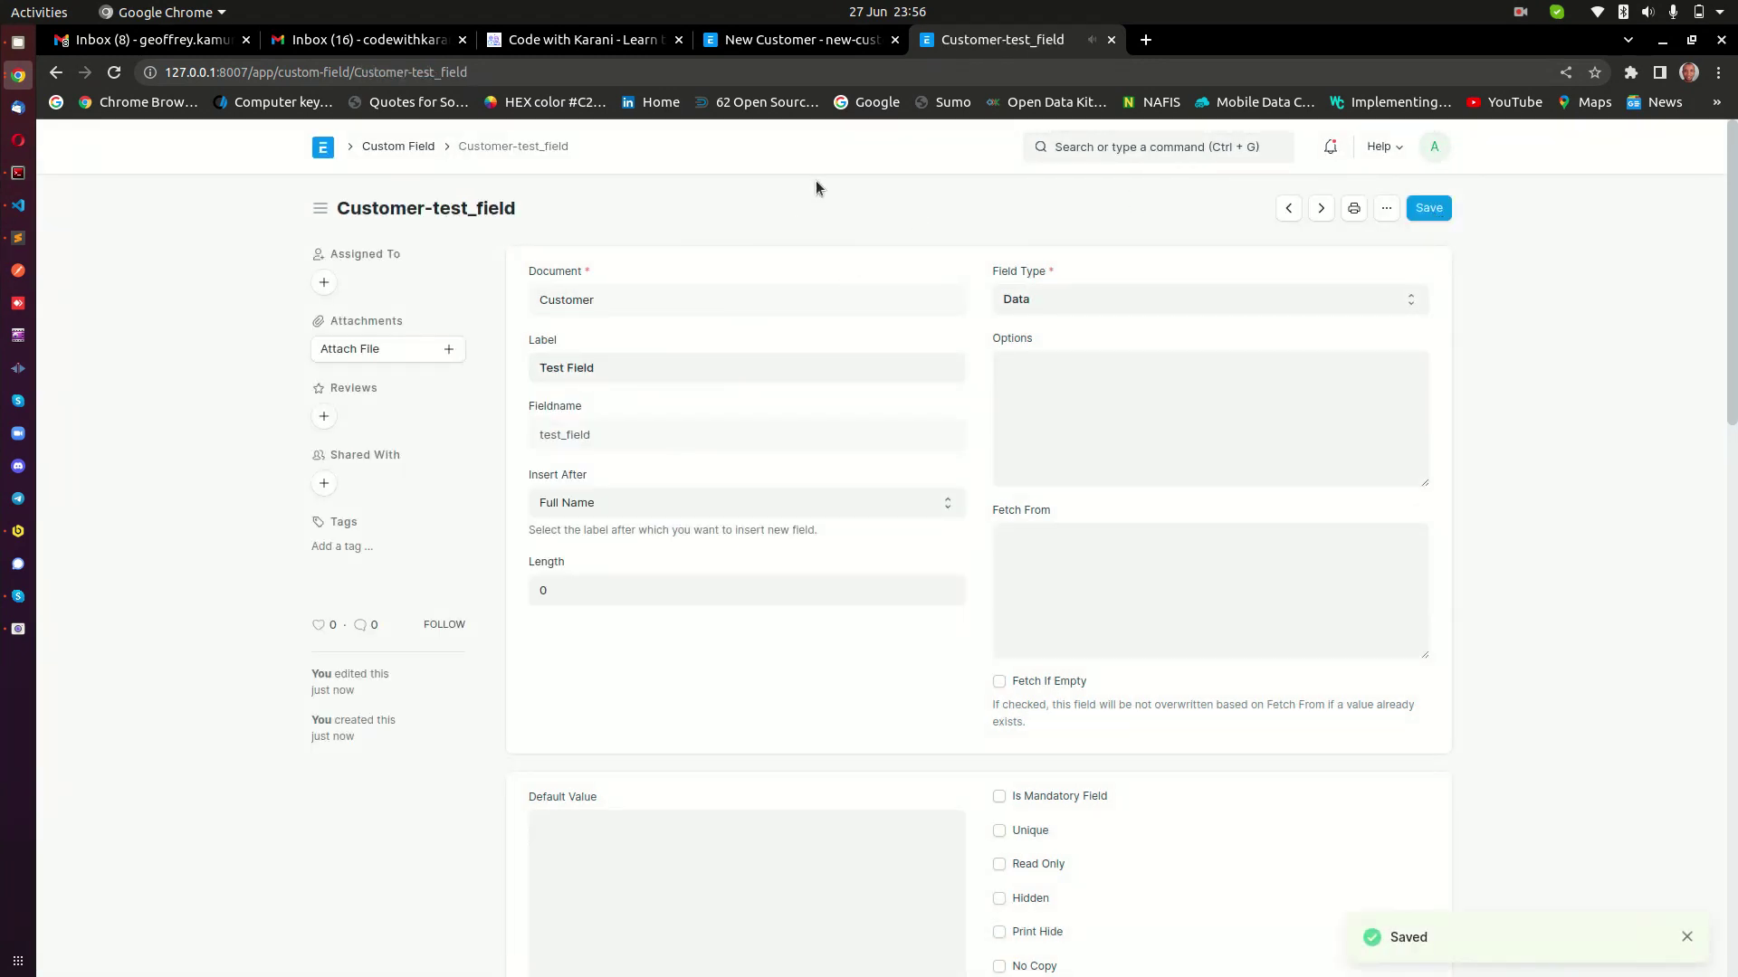
click(780, 38)
right_click(363, 366)
click(398, 422)
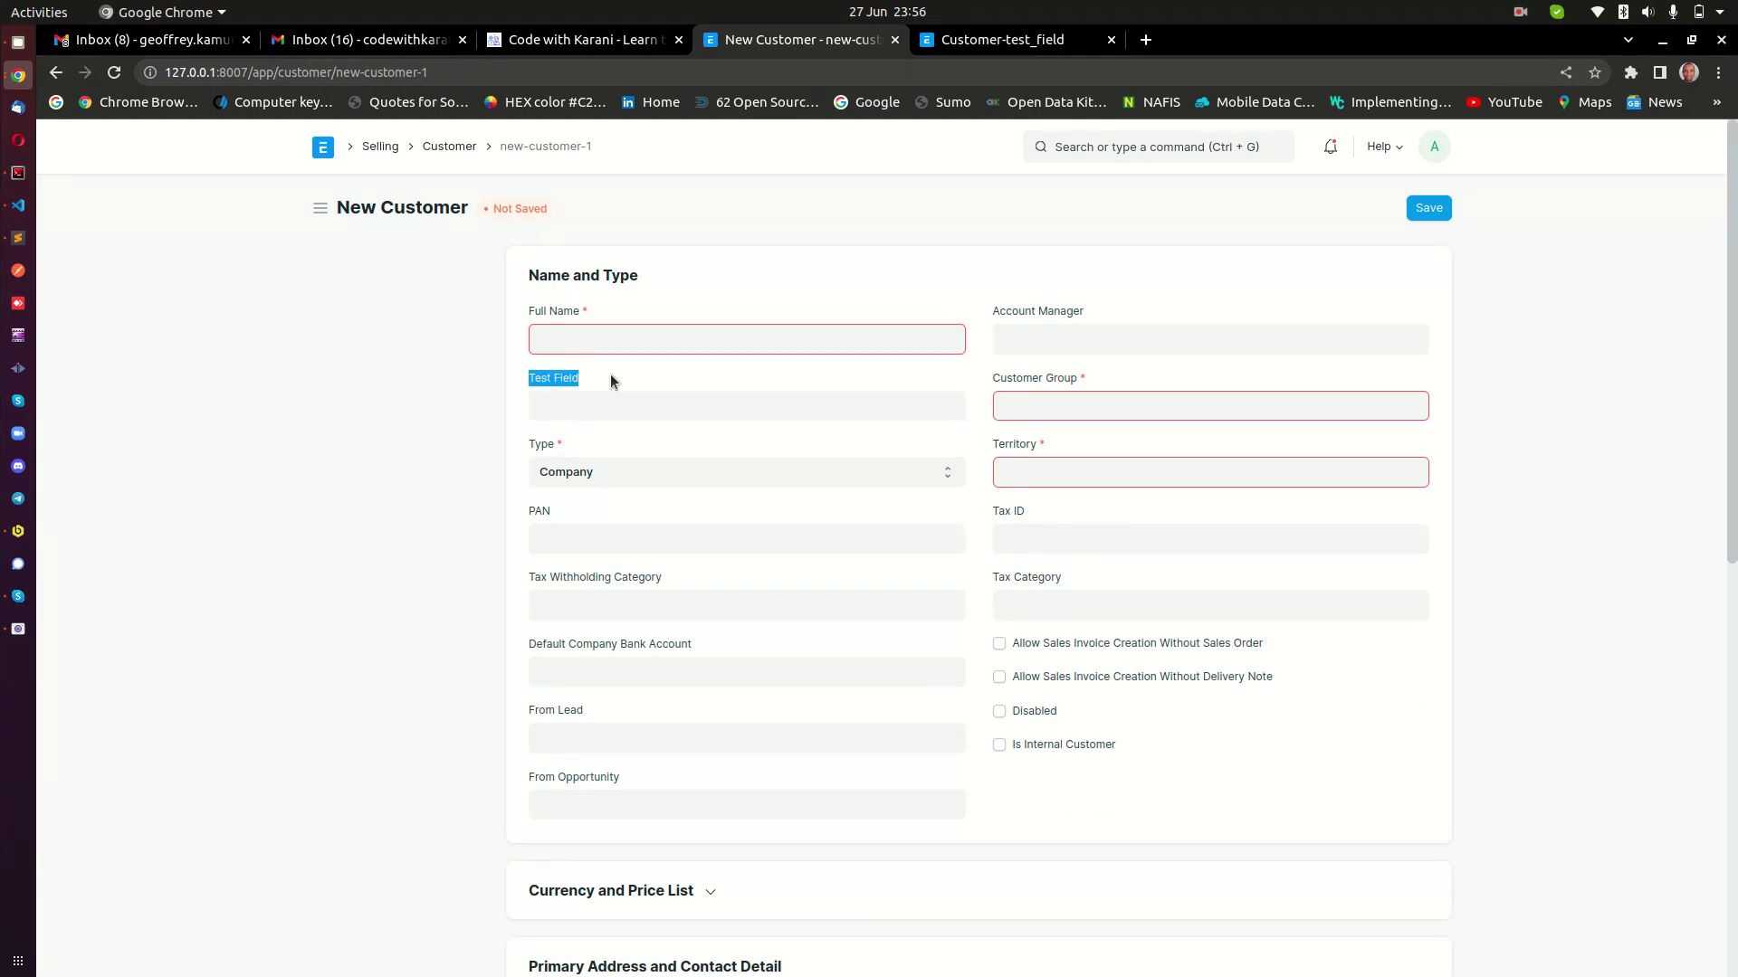
drag(528, 375, 610, 378)
click(525, 391)
click(606, 411)
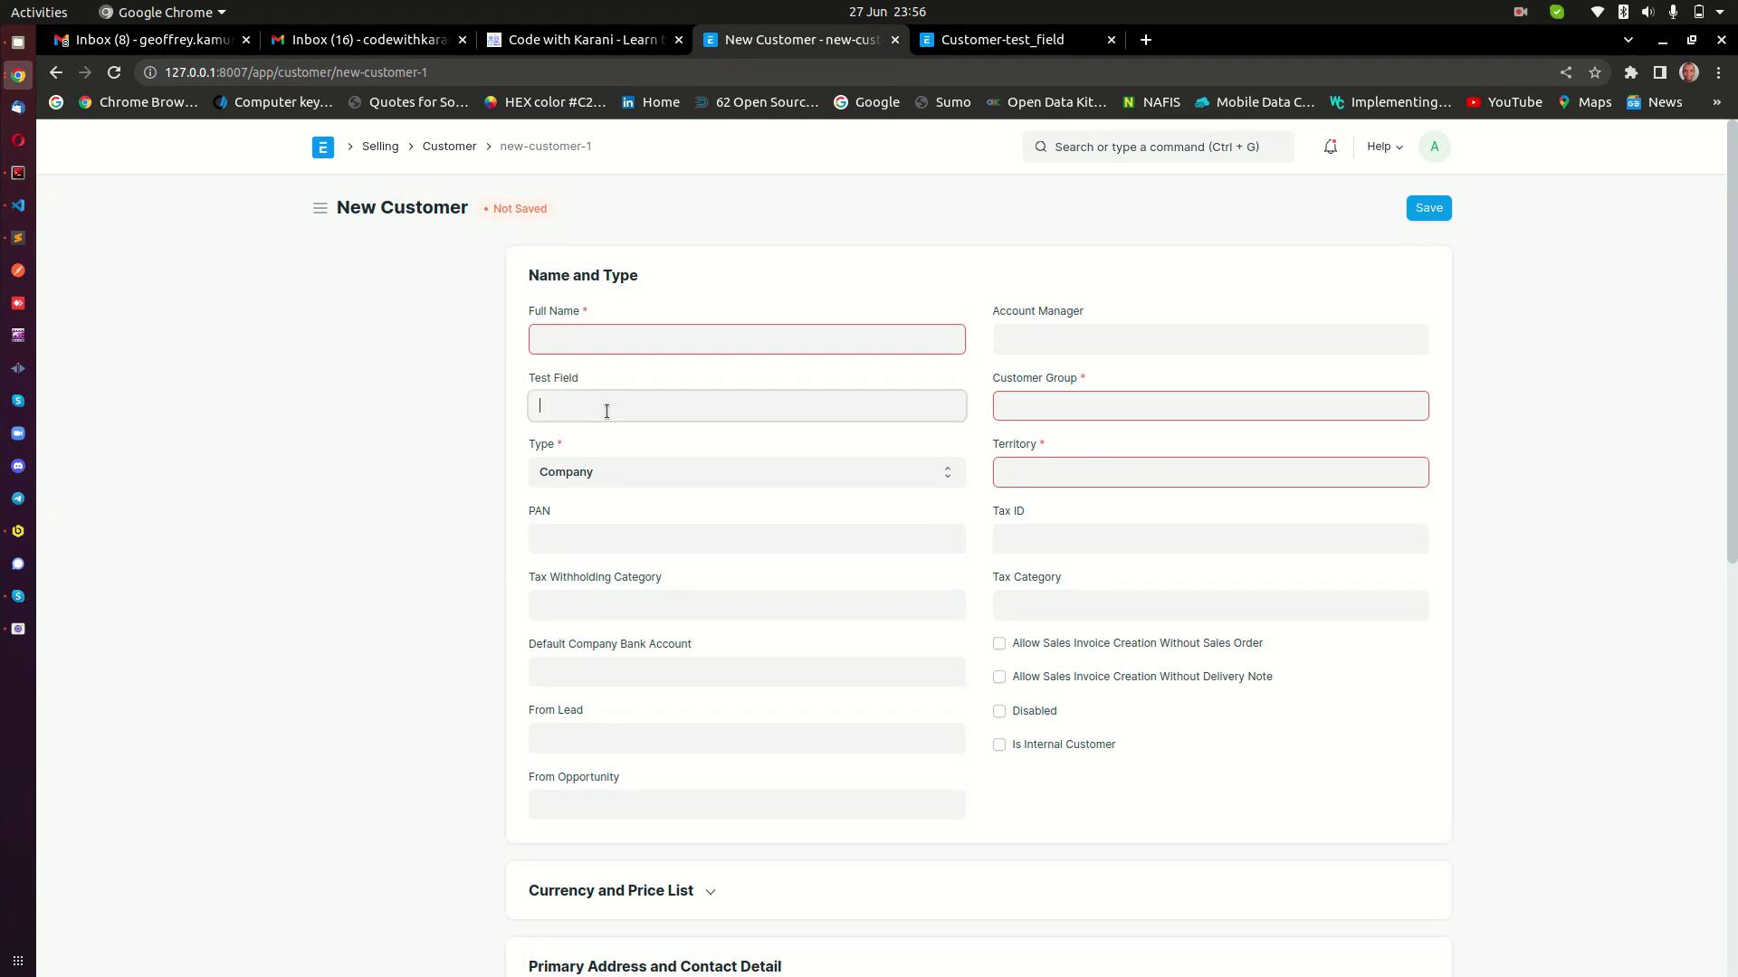
click(465, 413)
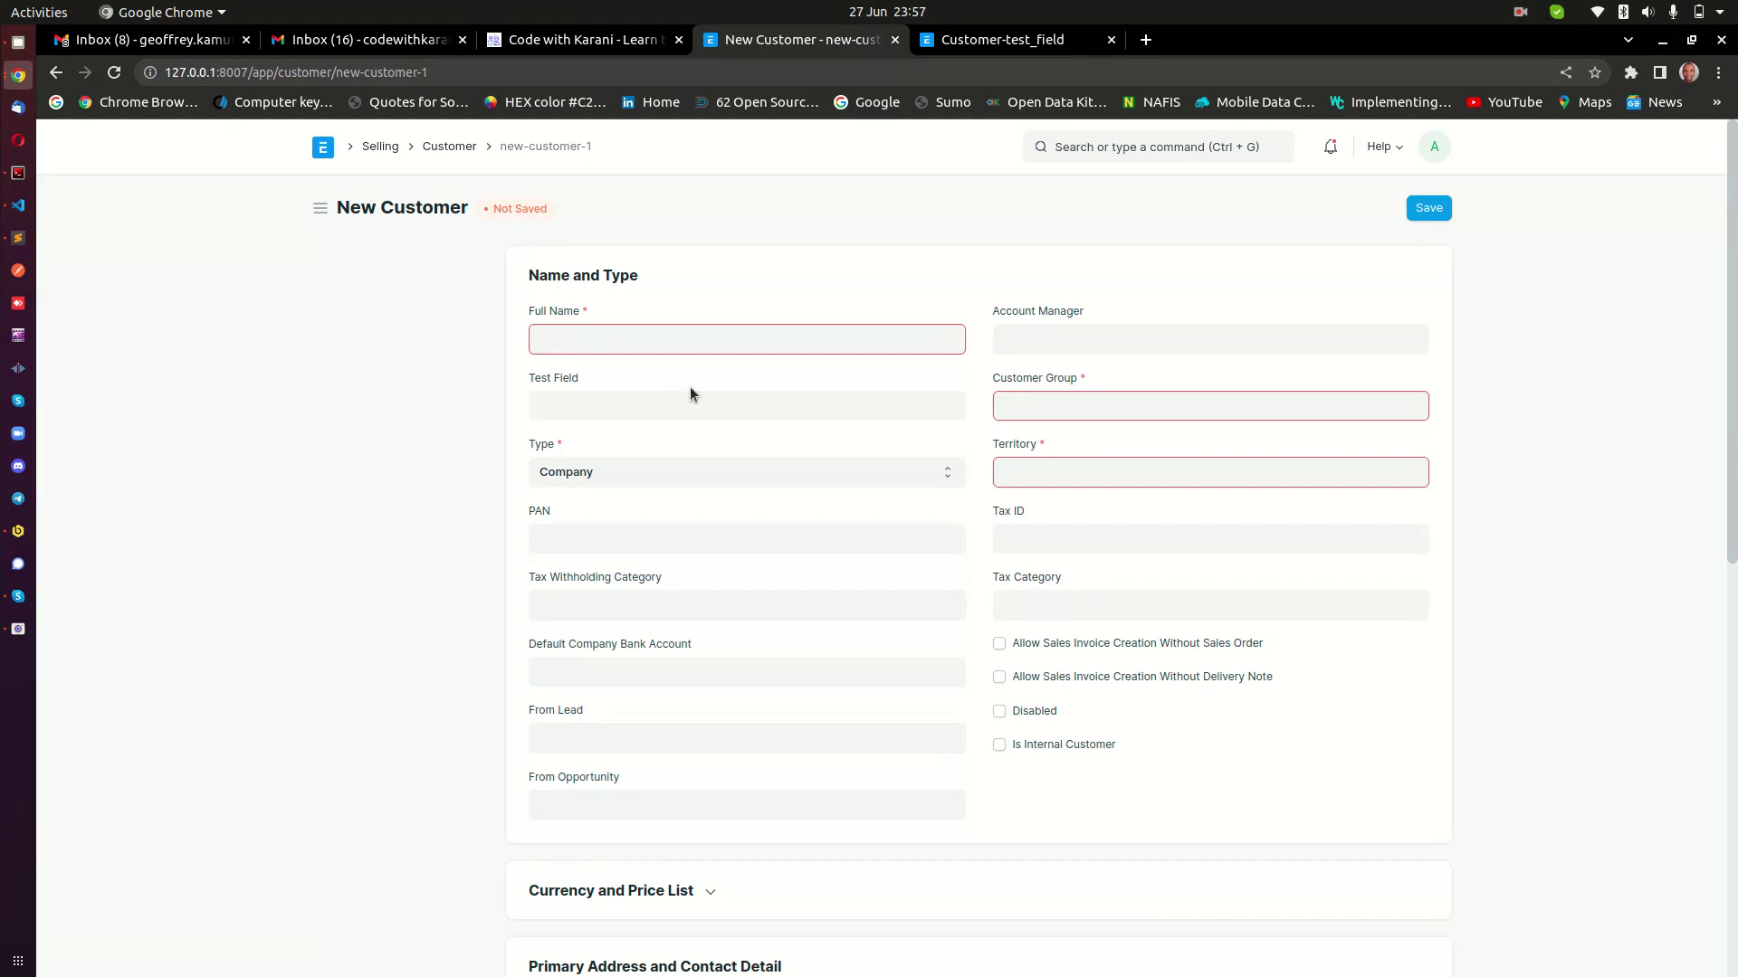
click(651, 405)
click(629, 369)
click(714, 402)
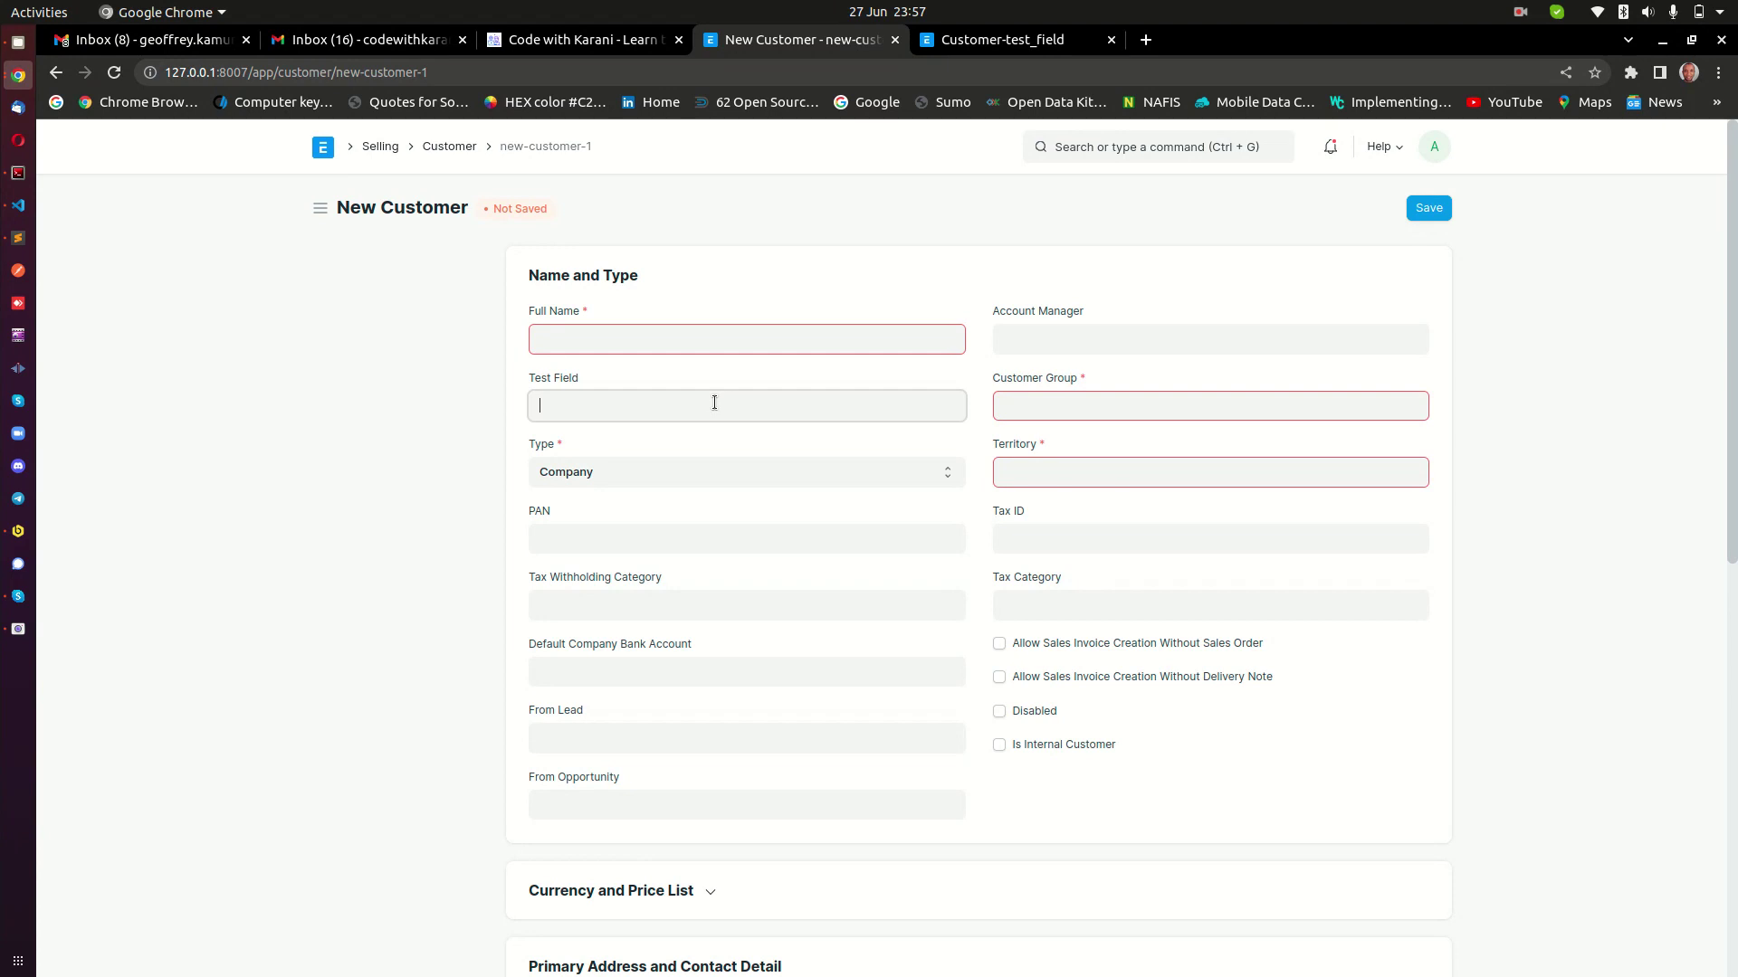
click(715, 377)
click(686, 408)
drag(530, 379, 590, 381)
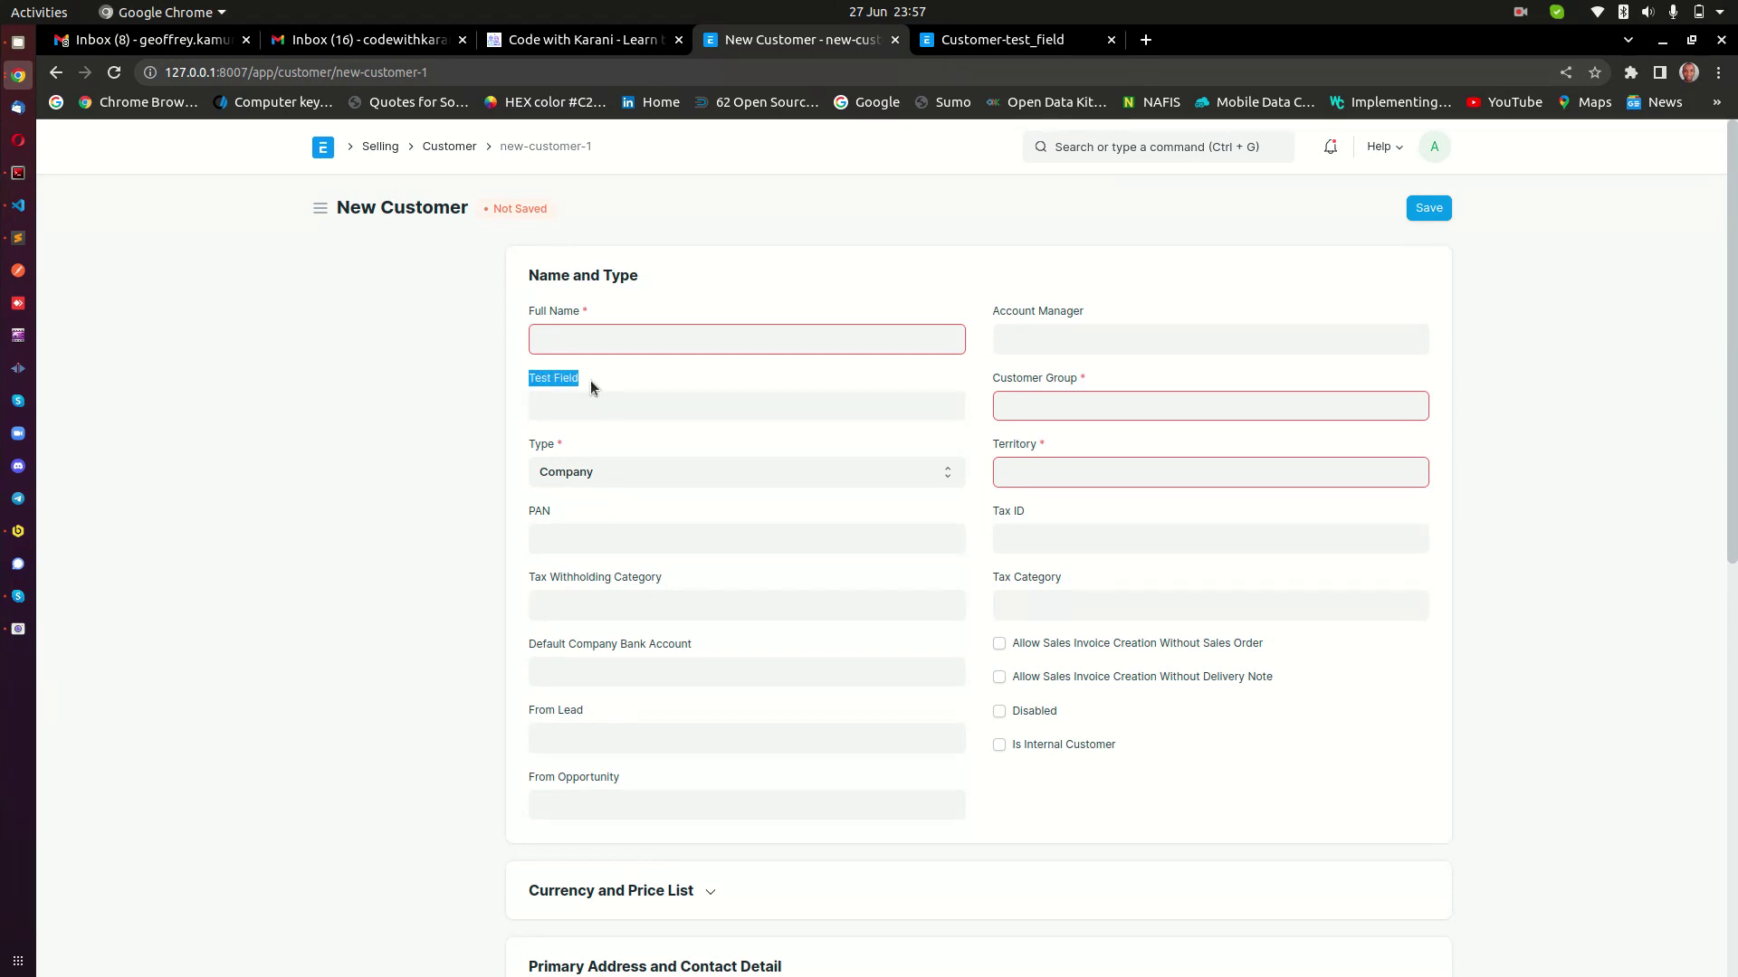
double_click(538, 381)
click(610, 373)
click(20, 178)
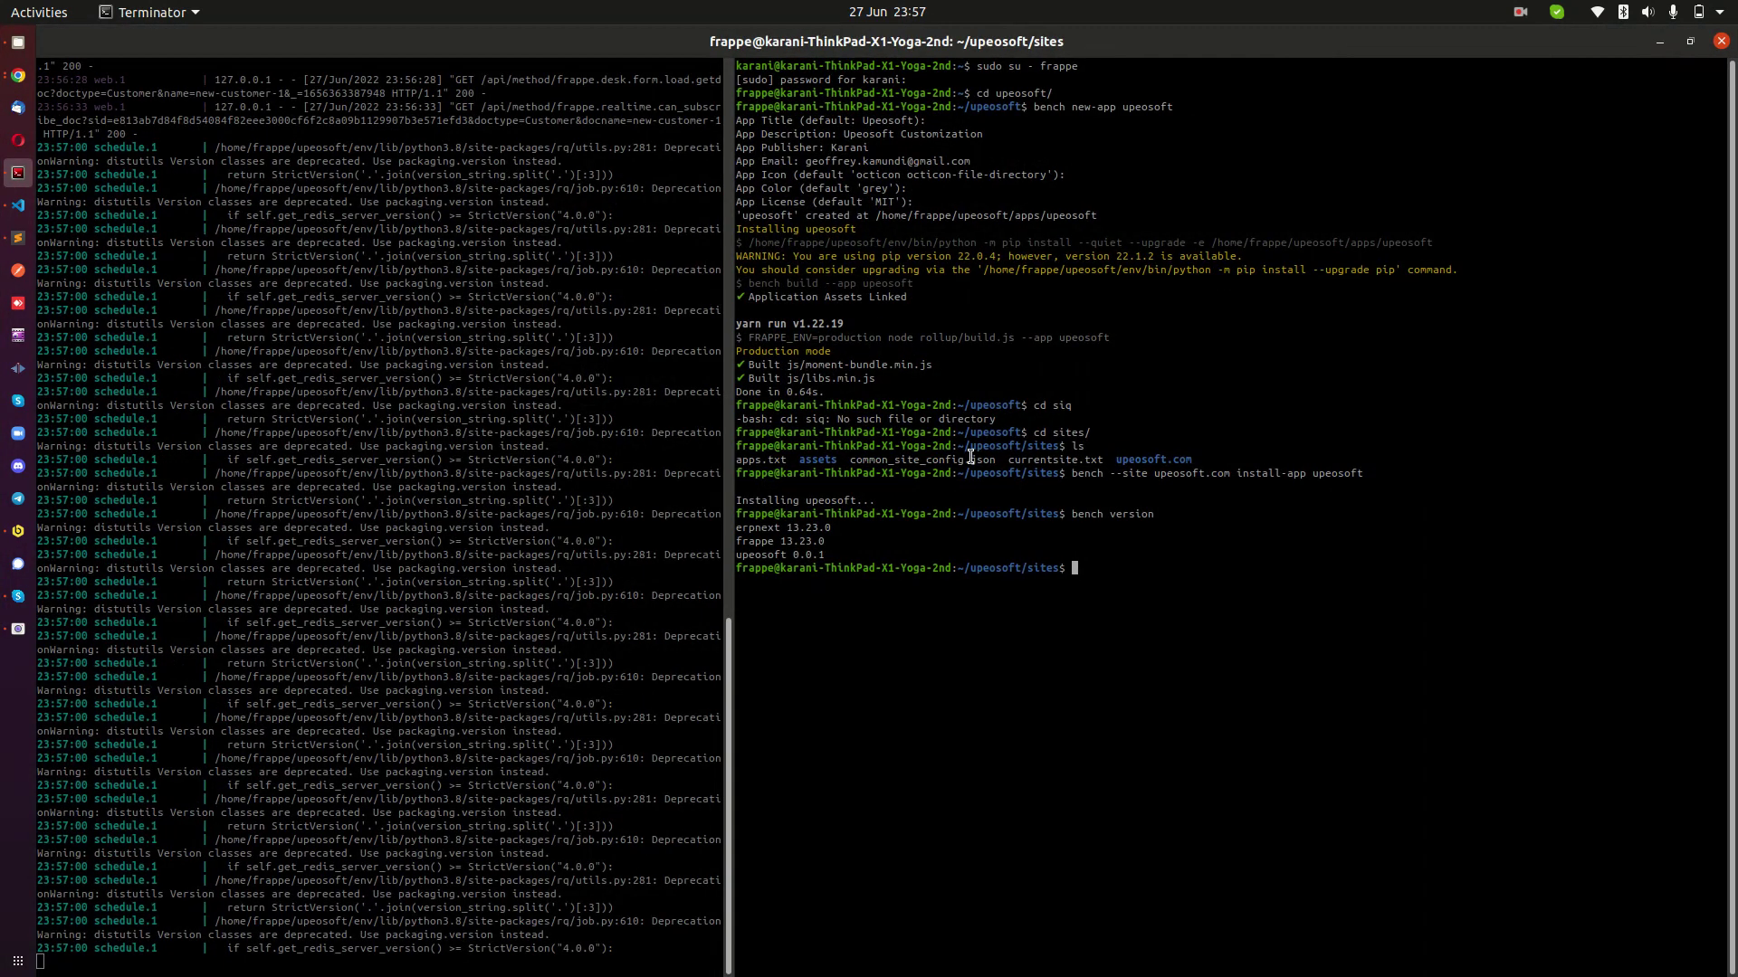
Clear the terminal, widen the pane, move up to the upeosoft bench and run bench version.
text(clear)
key(Return)
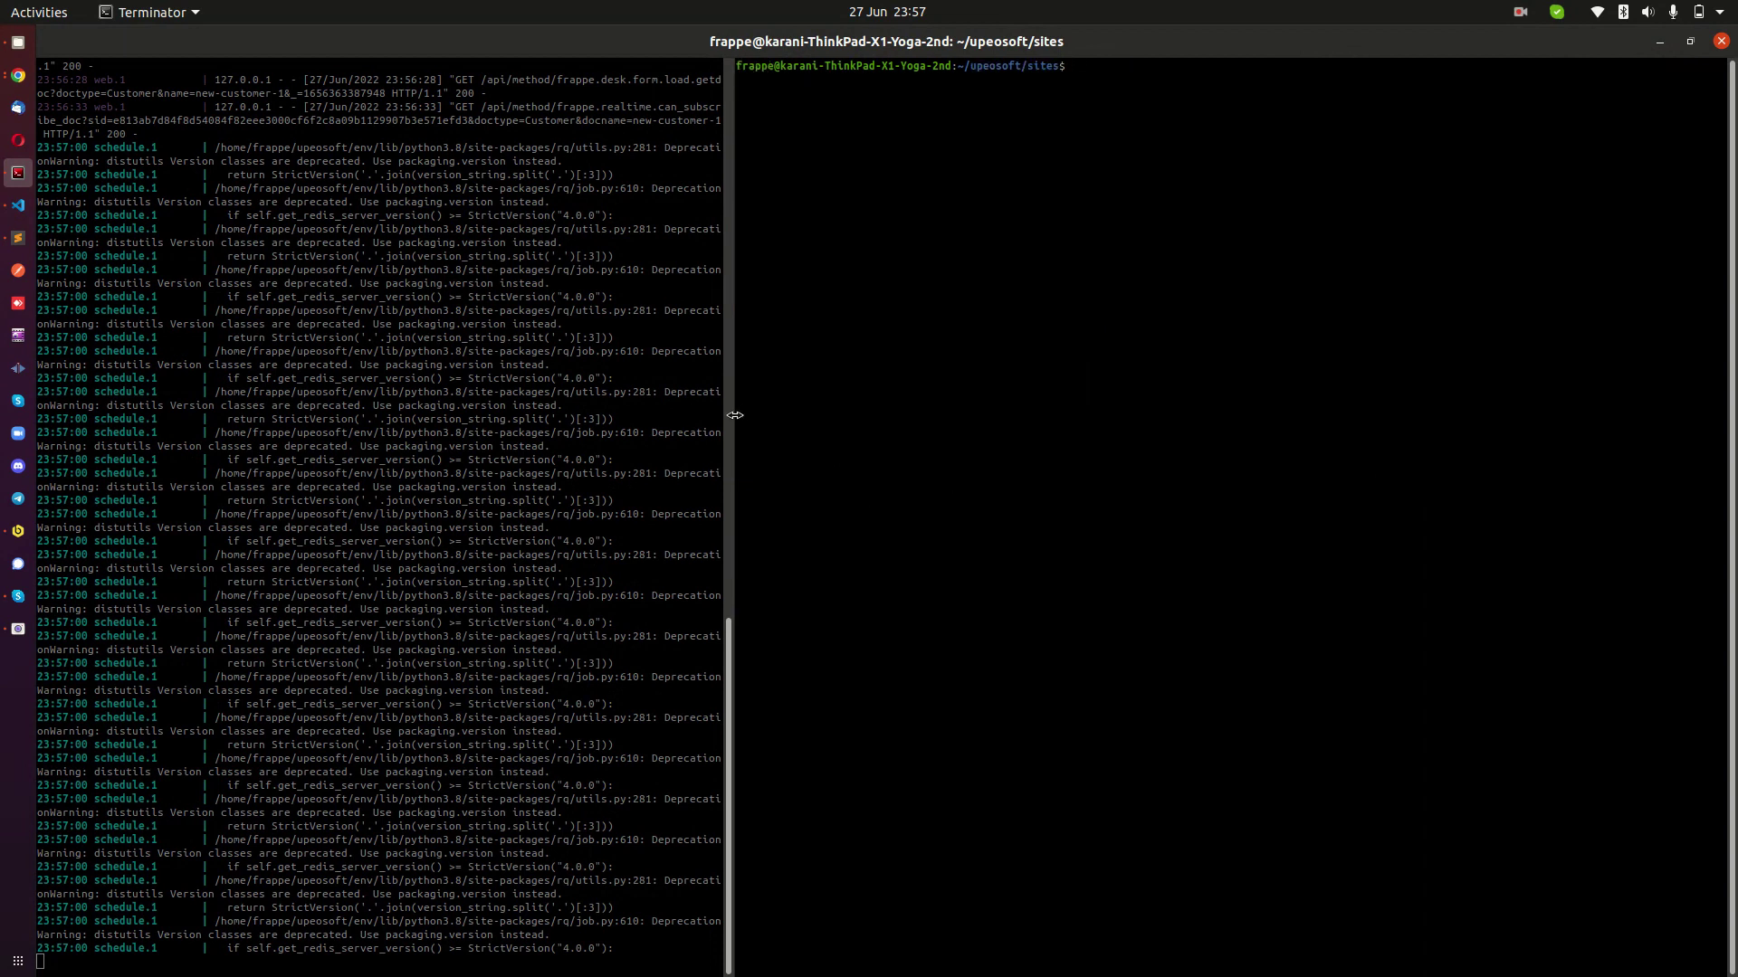
drag(729, 416, 481, 440)
text(cd ..)
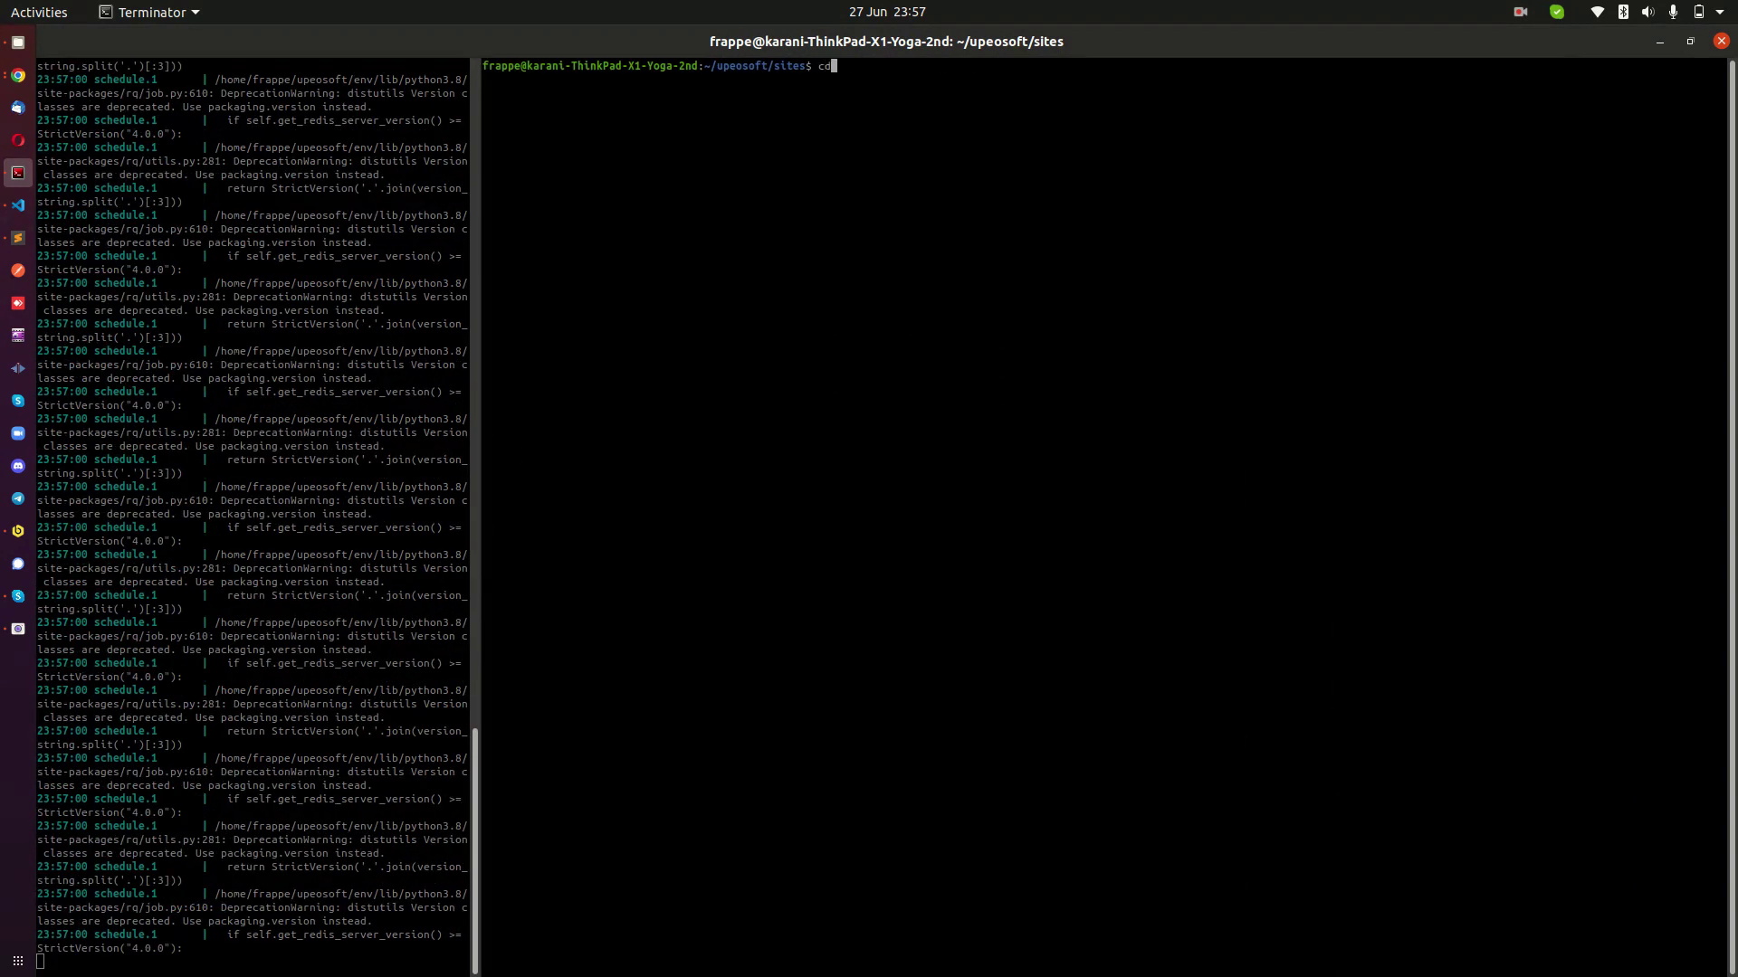
key(Return)
text(clear)
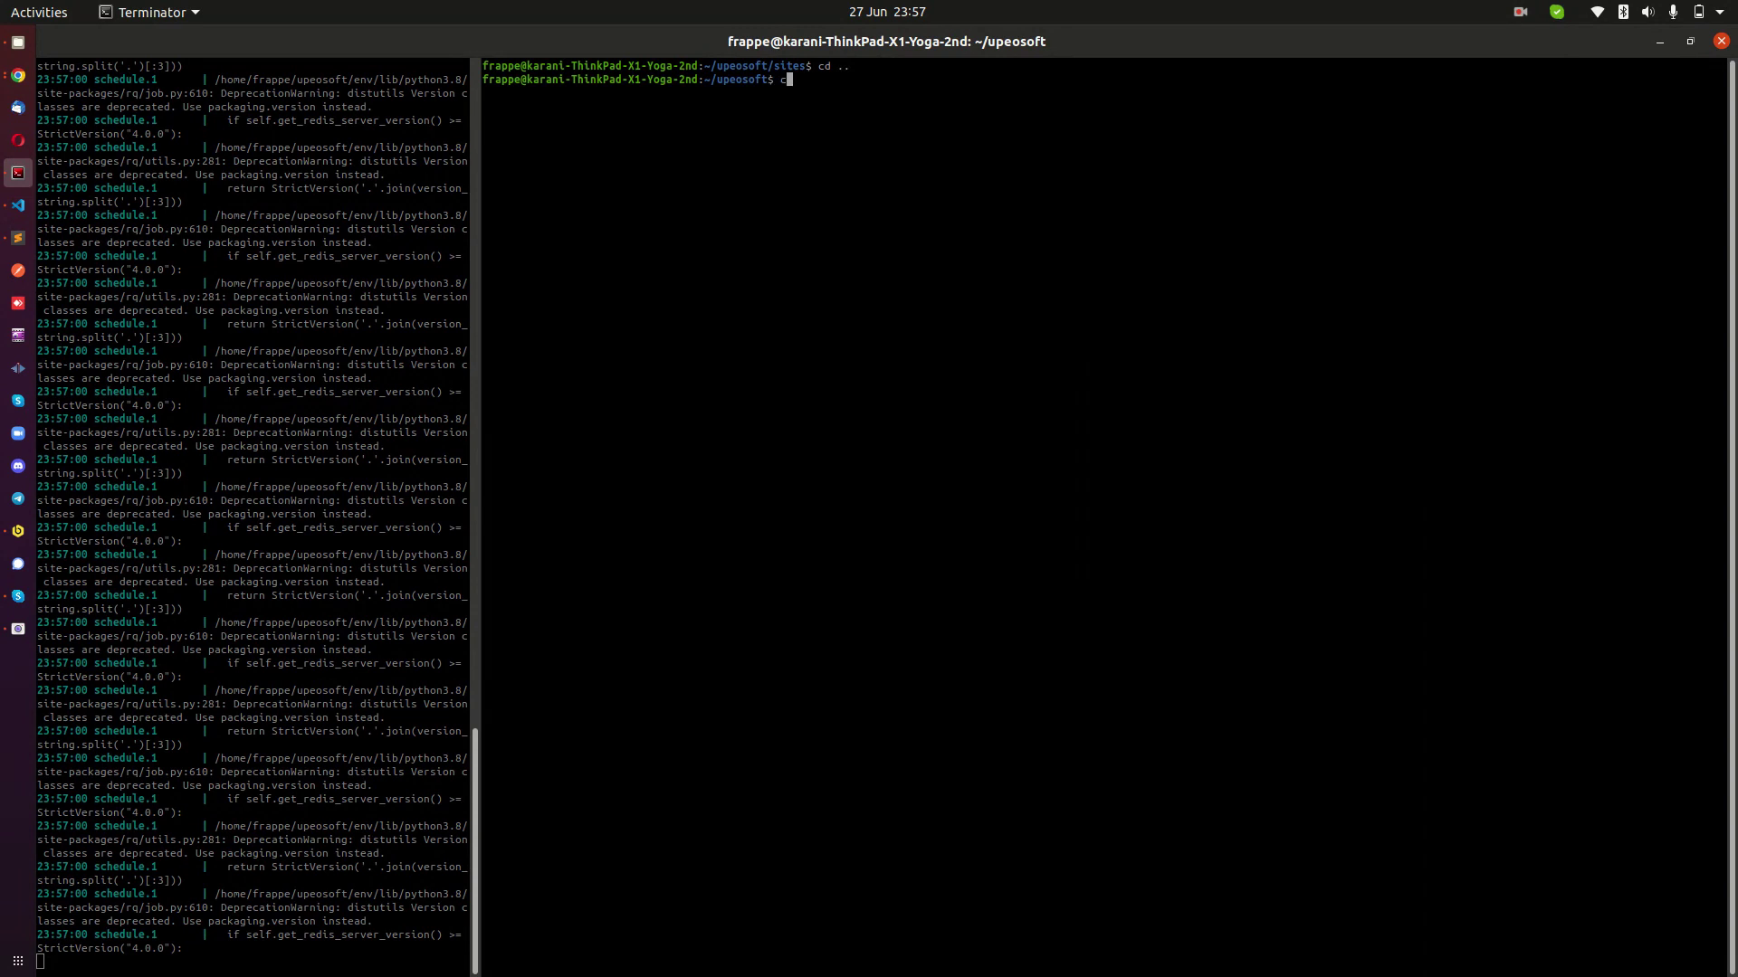
key(Return)
text(bench version)
key(Return)
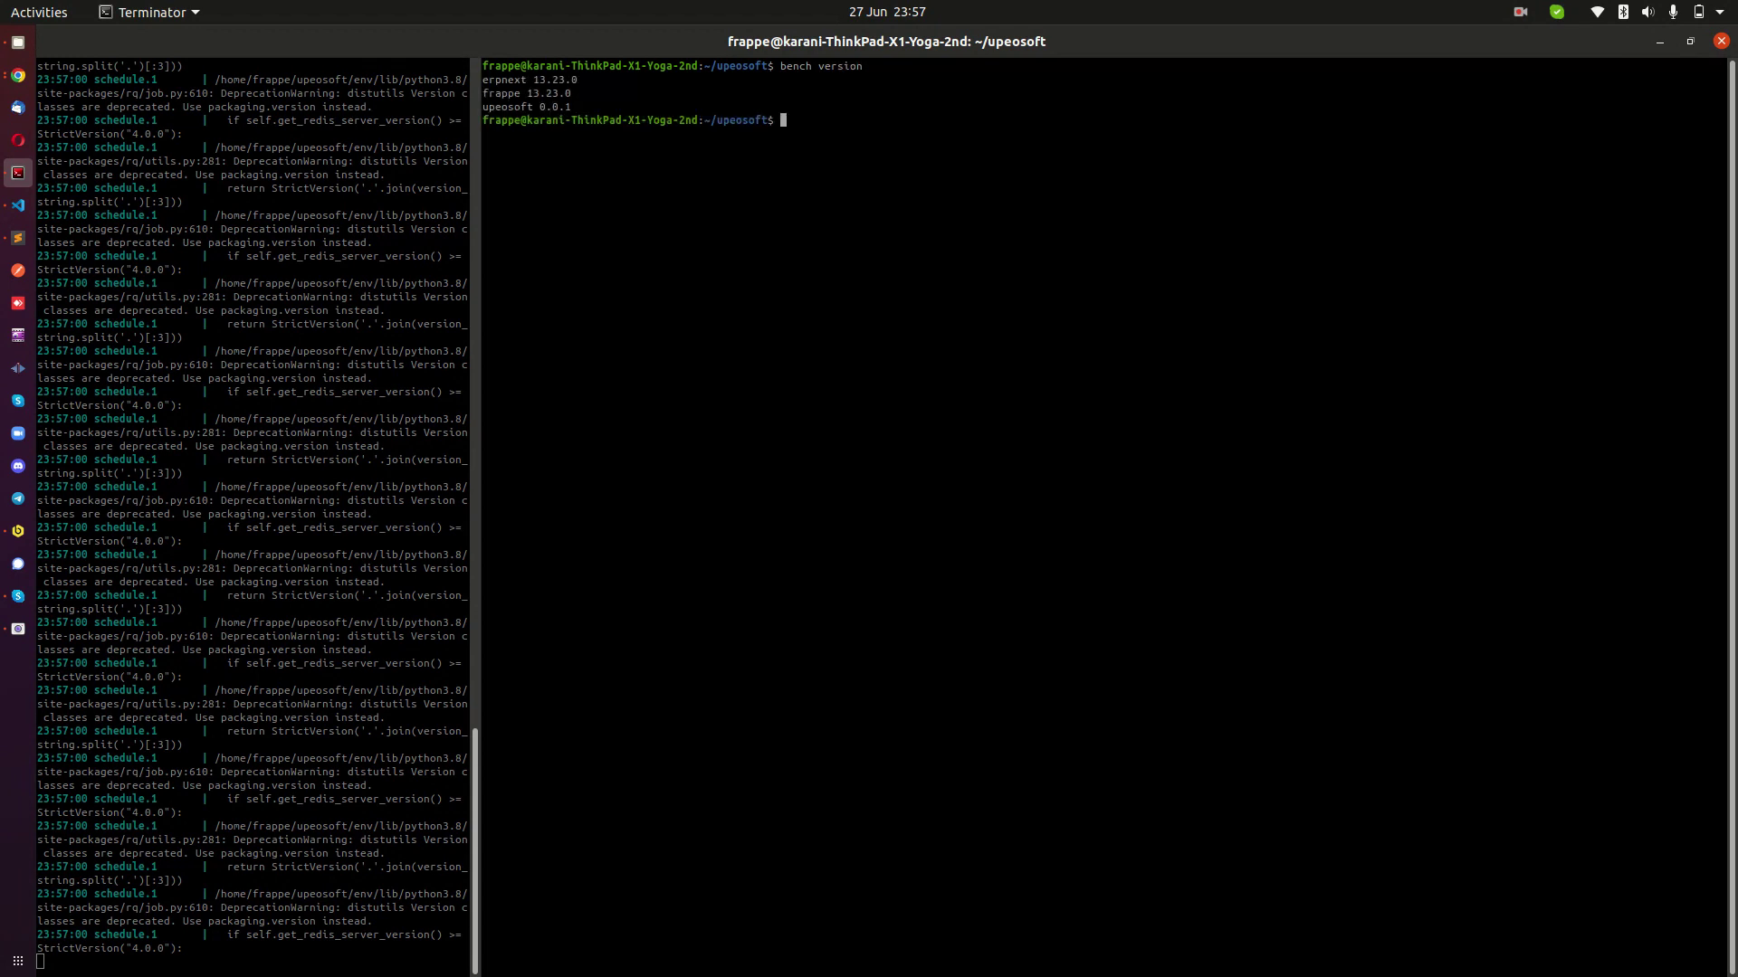
Enlarge the terminal font twice, widen the pane further and highlight the upeosoft 0.0.1 line.
key(ctrl+plus)
key(ctrl+plus)
key(ctrl+plus)
key(ctrl+plus)
key(ctrl+plus)
key(ctrl+plus)
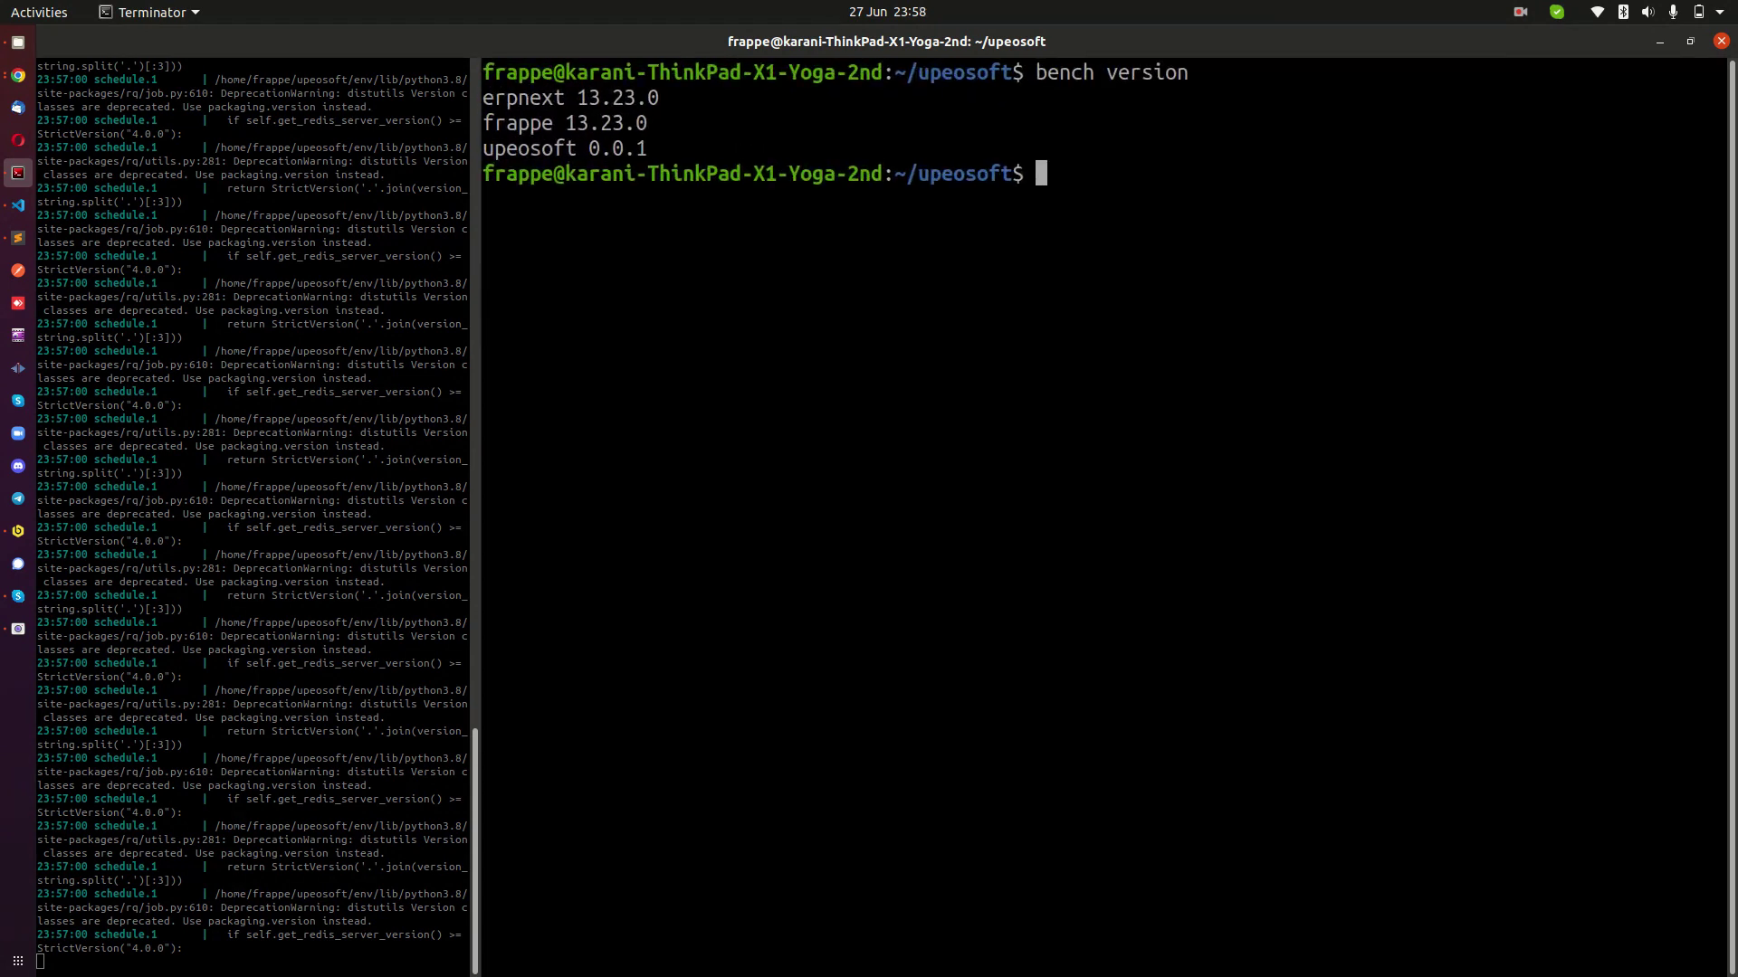
key(ctrl+plus)
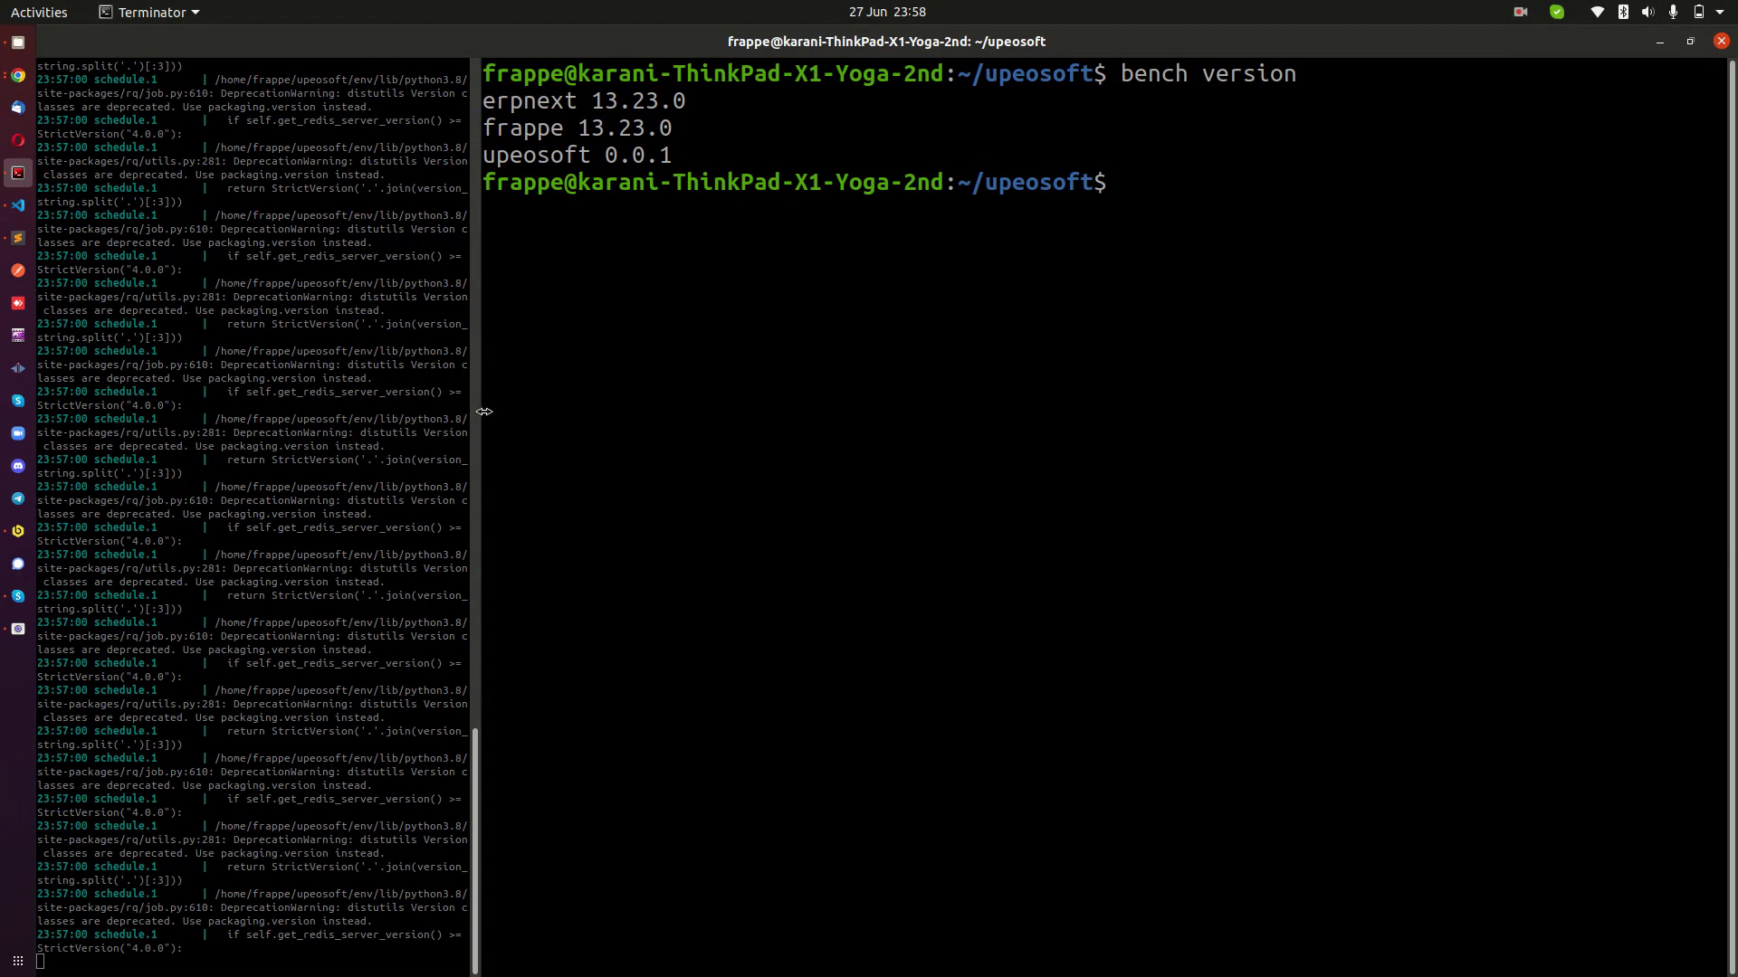
drag(484, 412, 303, 412)
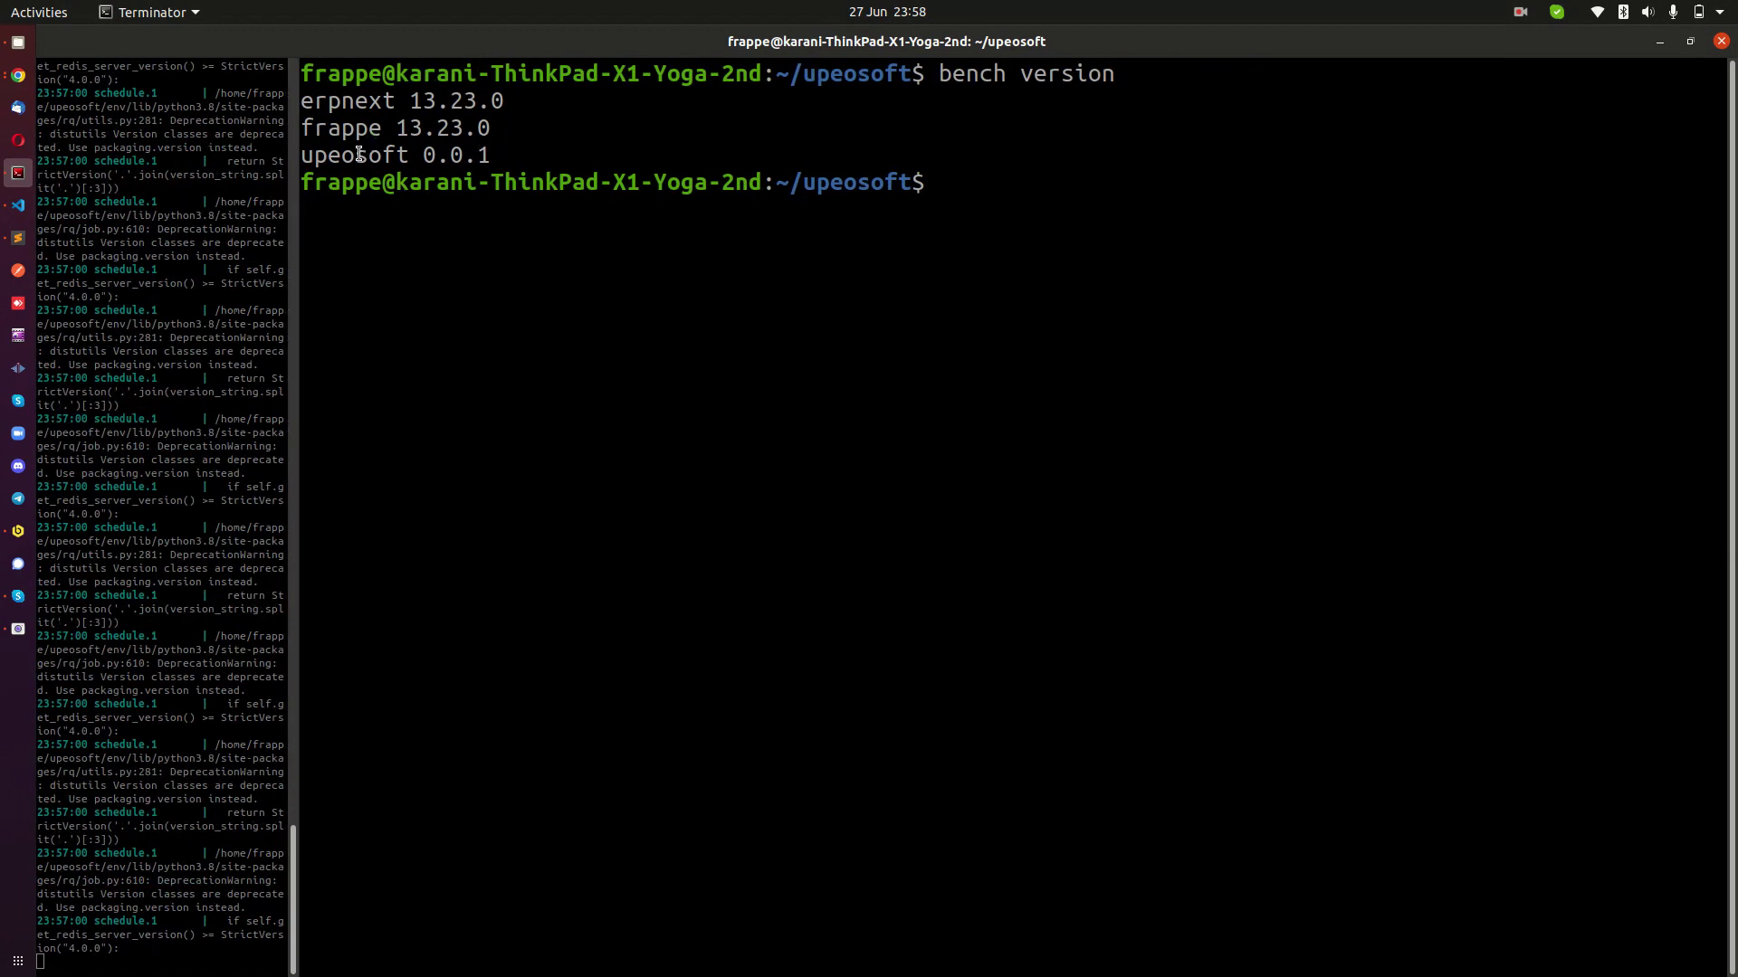
drag(313, 160, 506, 160)
click(435, 156)
click(505, 162)
drag(314, 158, 493, 156)
triple_click(405, 159)
click(451, 179)
Check the browser's Test Field, then type git status at the terminal prompt without running it.
click(20, 74)
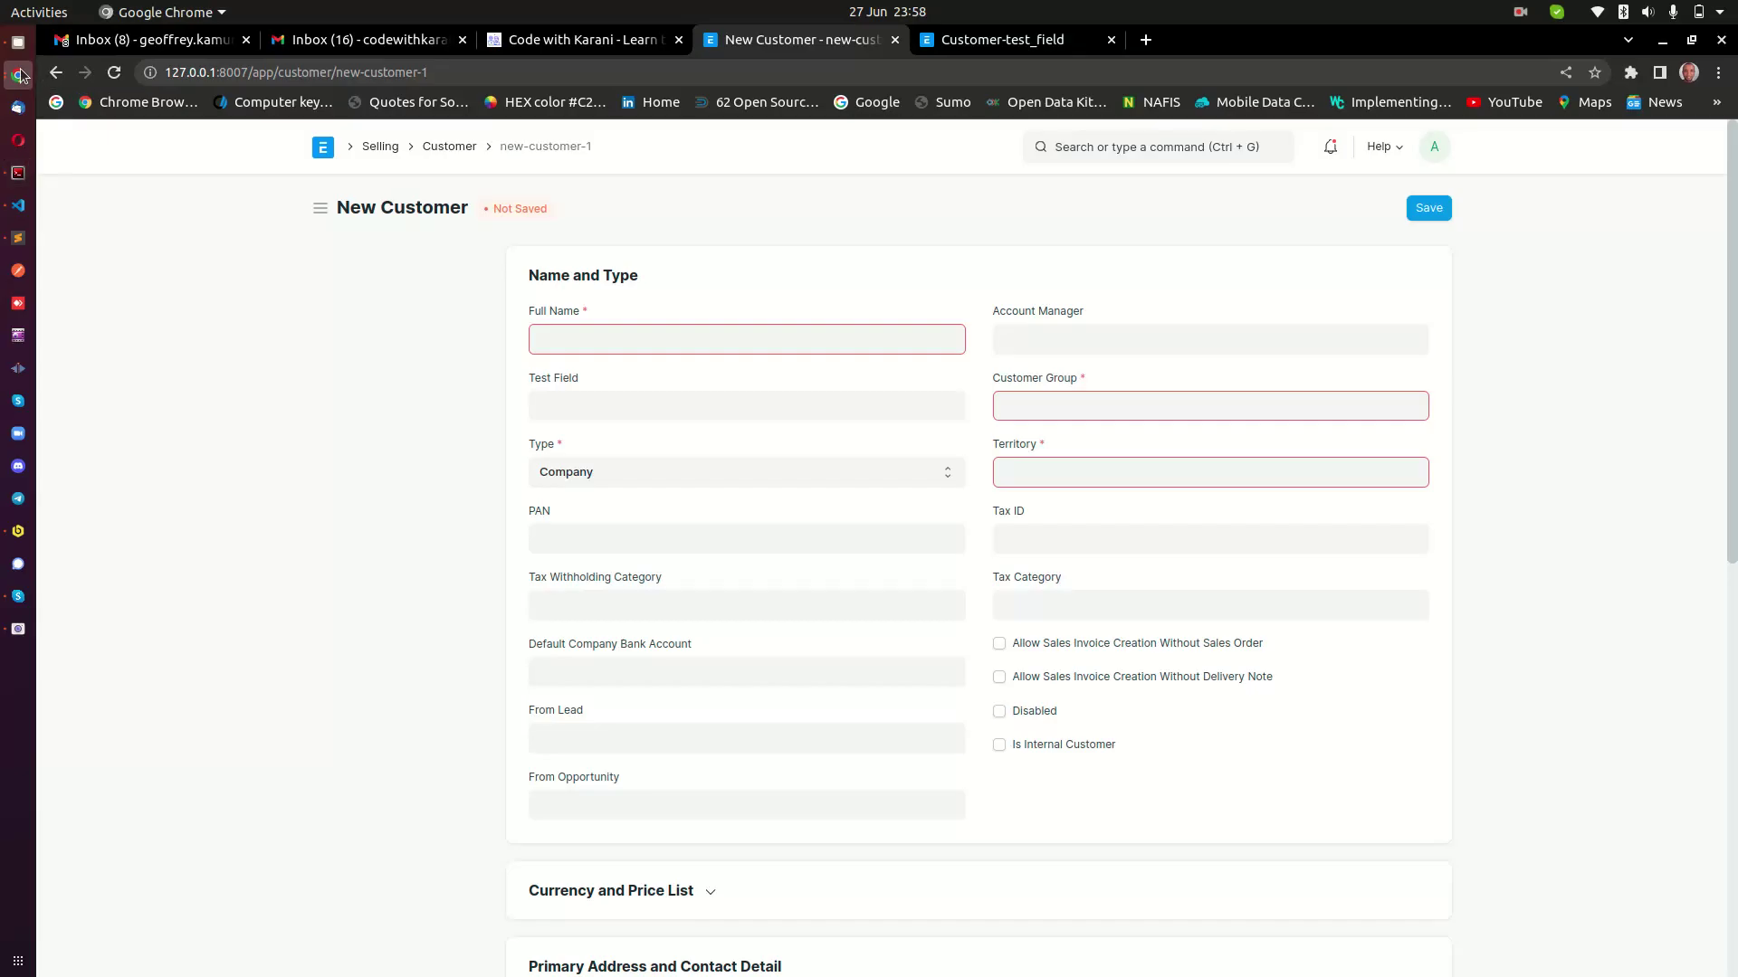
click(566, 407)
click(18, 173)
text(git ver)
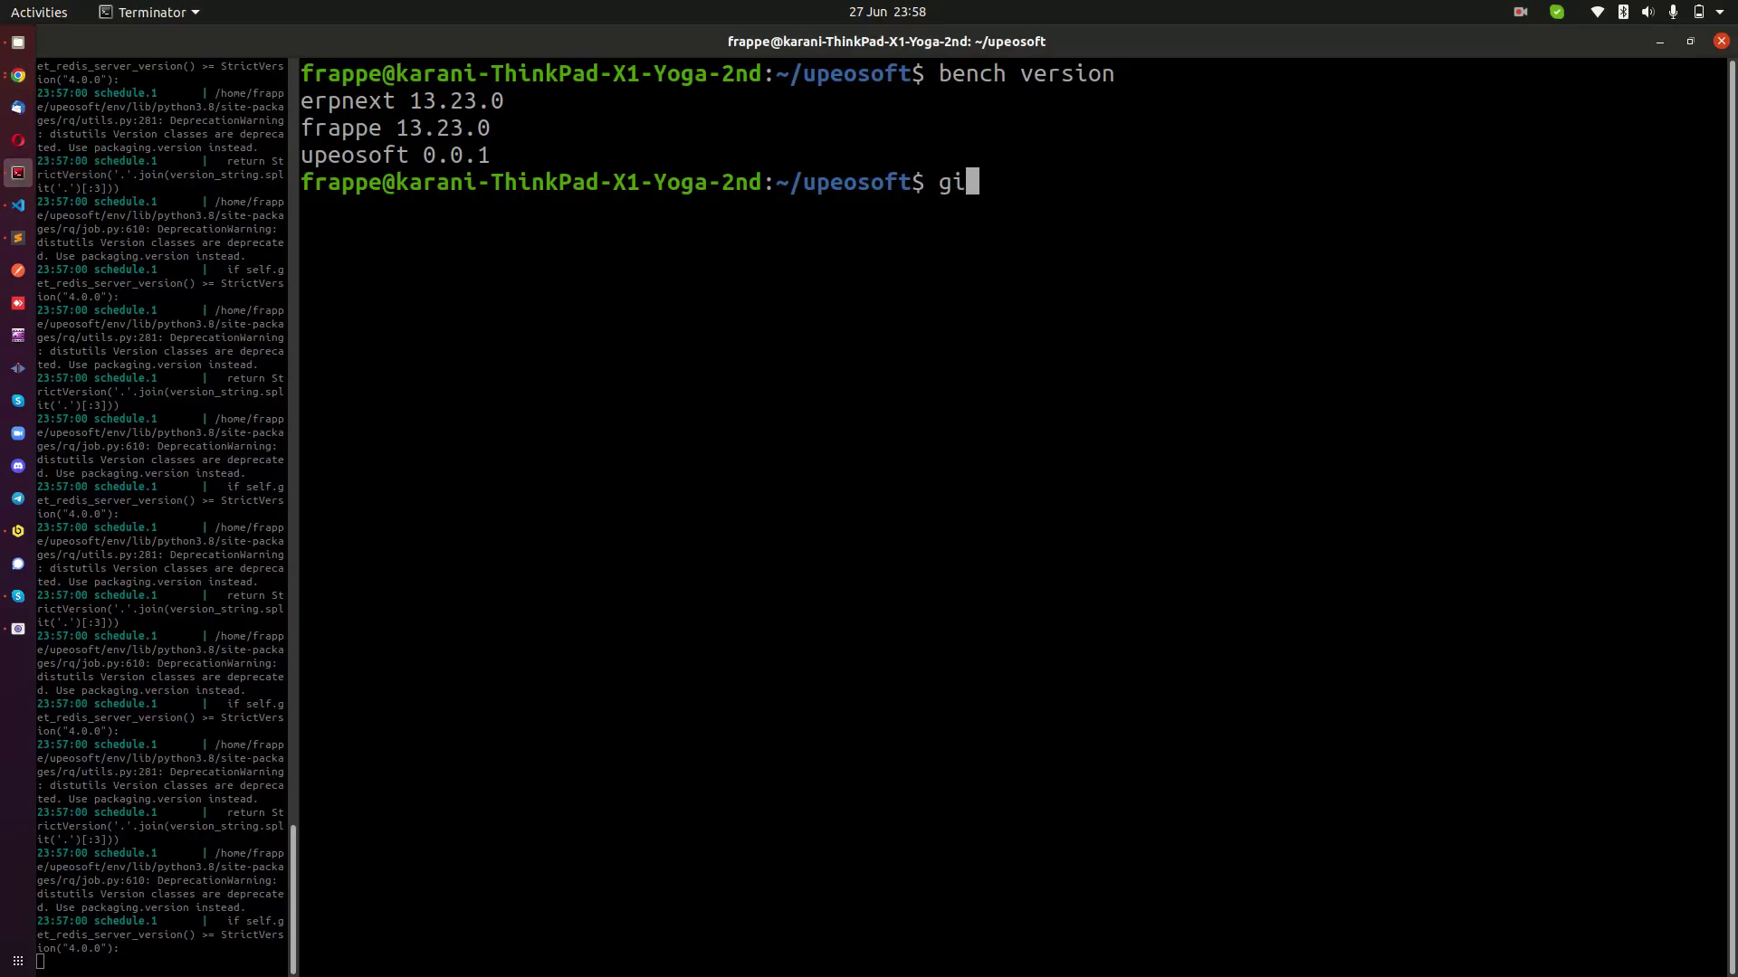
key(BackSpace)
key(BackSpace)
key(BackSpace)
text(status)
drag(939, 182, 1077, 184)
click(1077, 184)
click(17, 75)
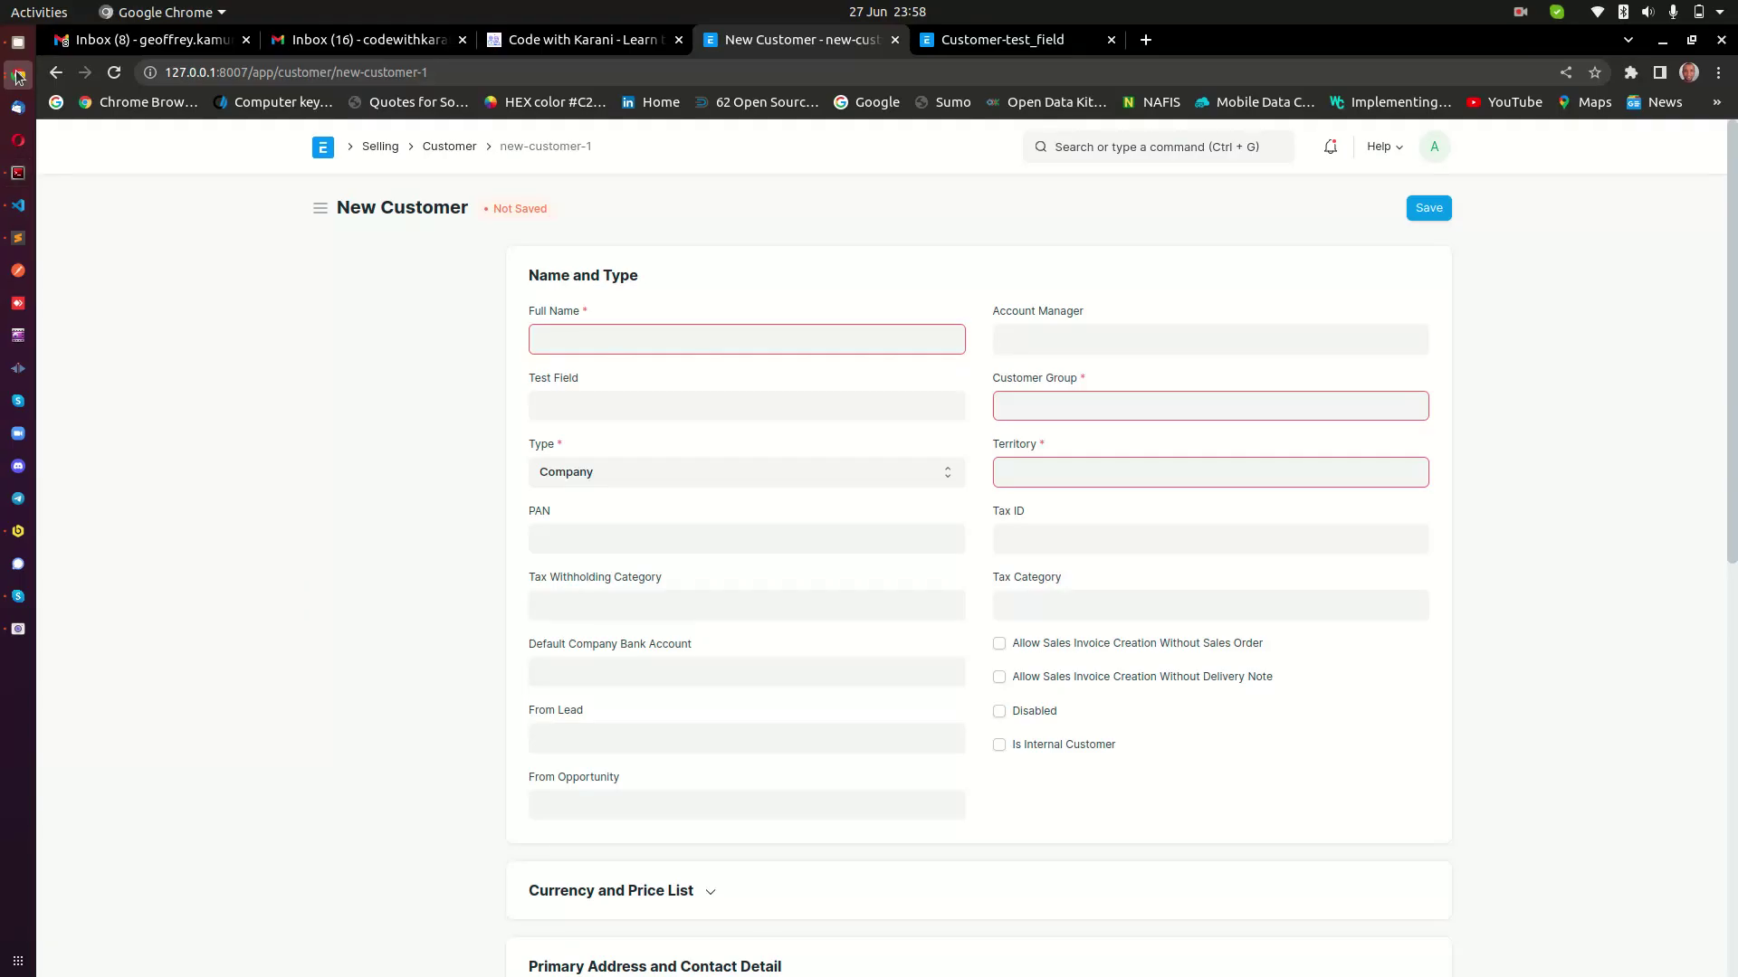
Open Code with Karani's 'Managing Frappe/ERPNext Custom Code via GitHub' page, then return to Customer-test_field.
click(570, 40)
scroll(616, 583, down, 5)
scroll(616, 588, down, 3)
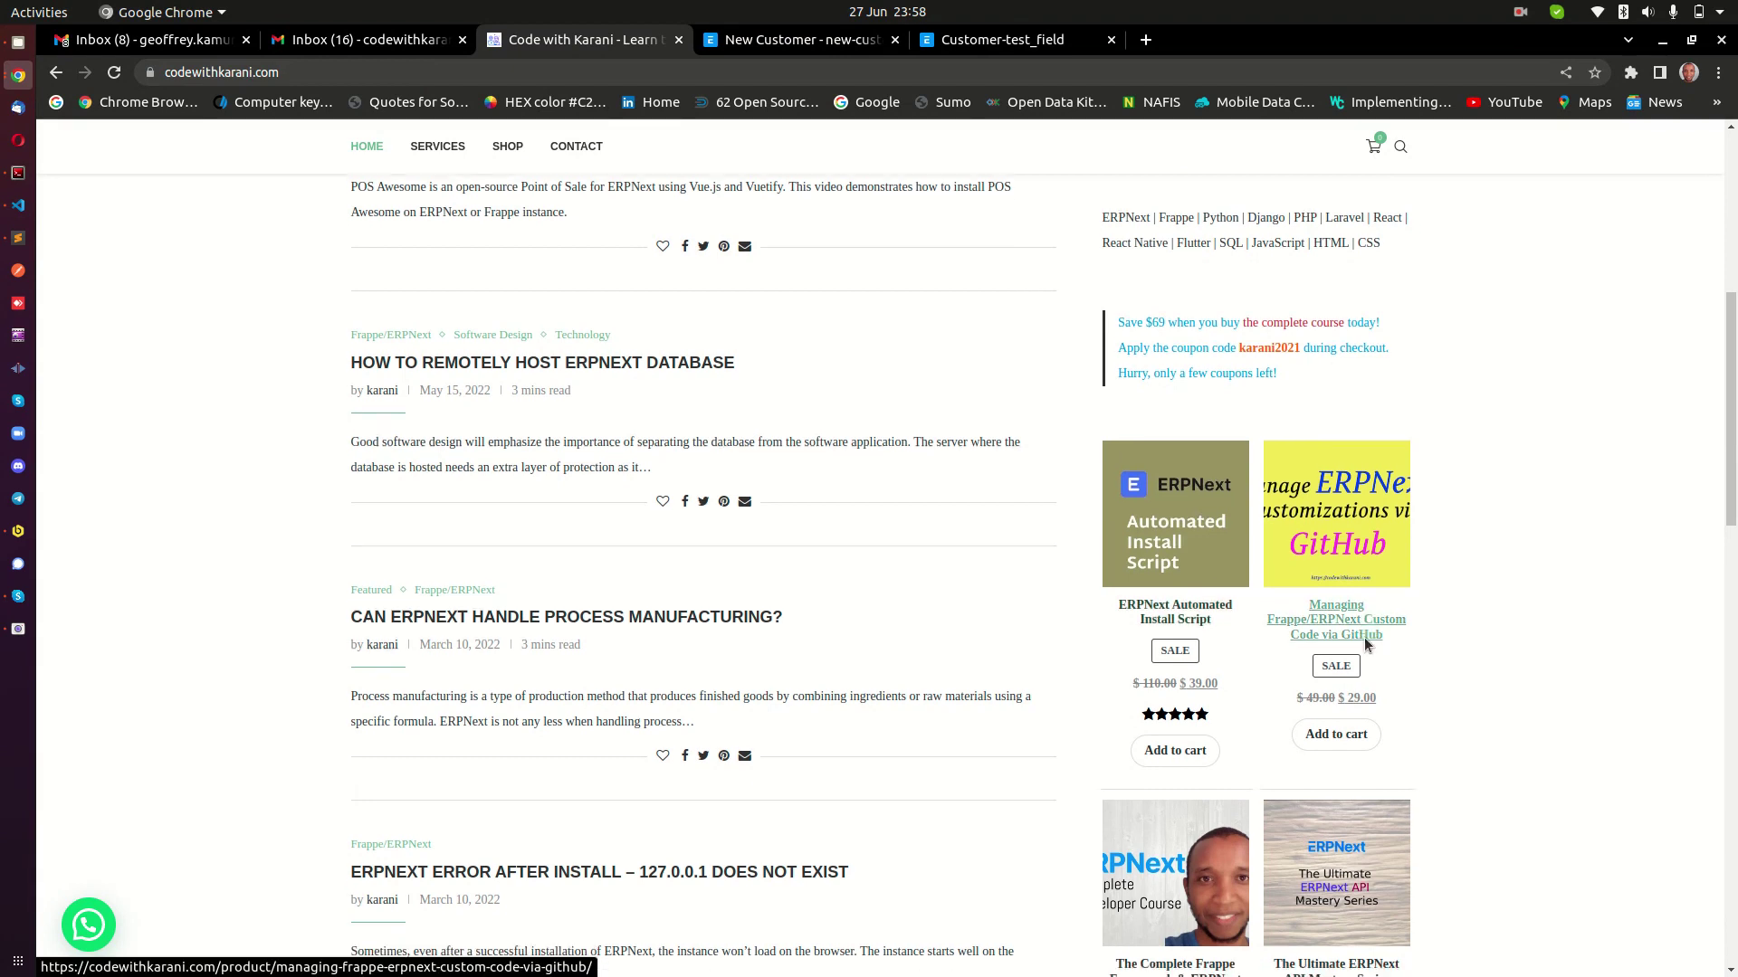
scroll(1321, 518, down, 2)
click(1341, 493)
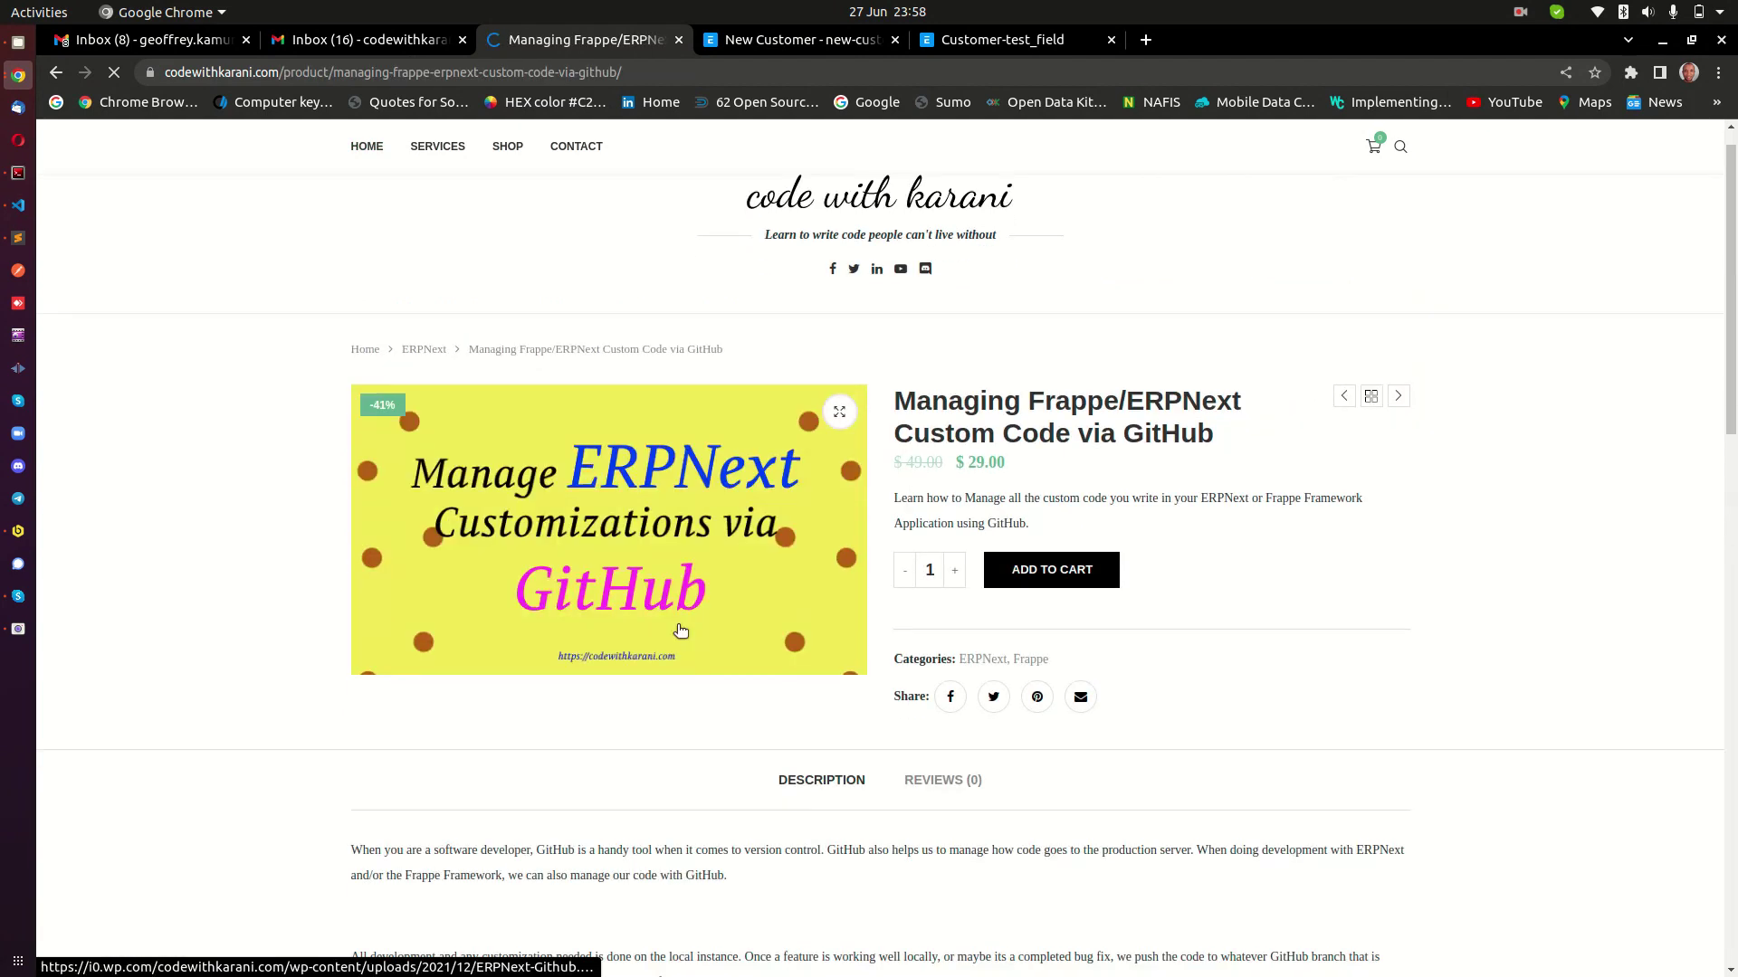
drag(886, 391, 1251, 423)
click(1036, 214)
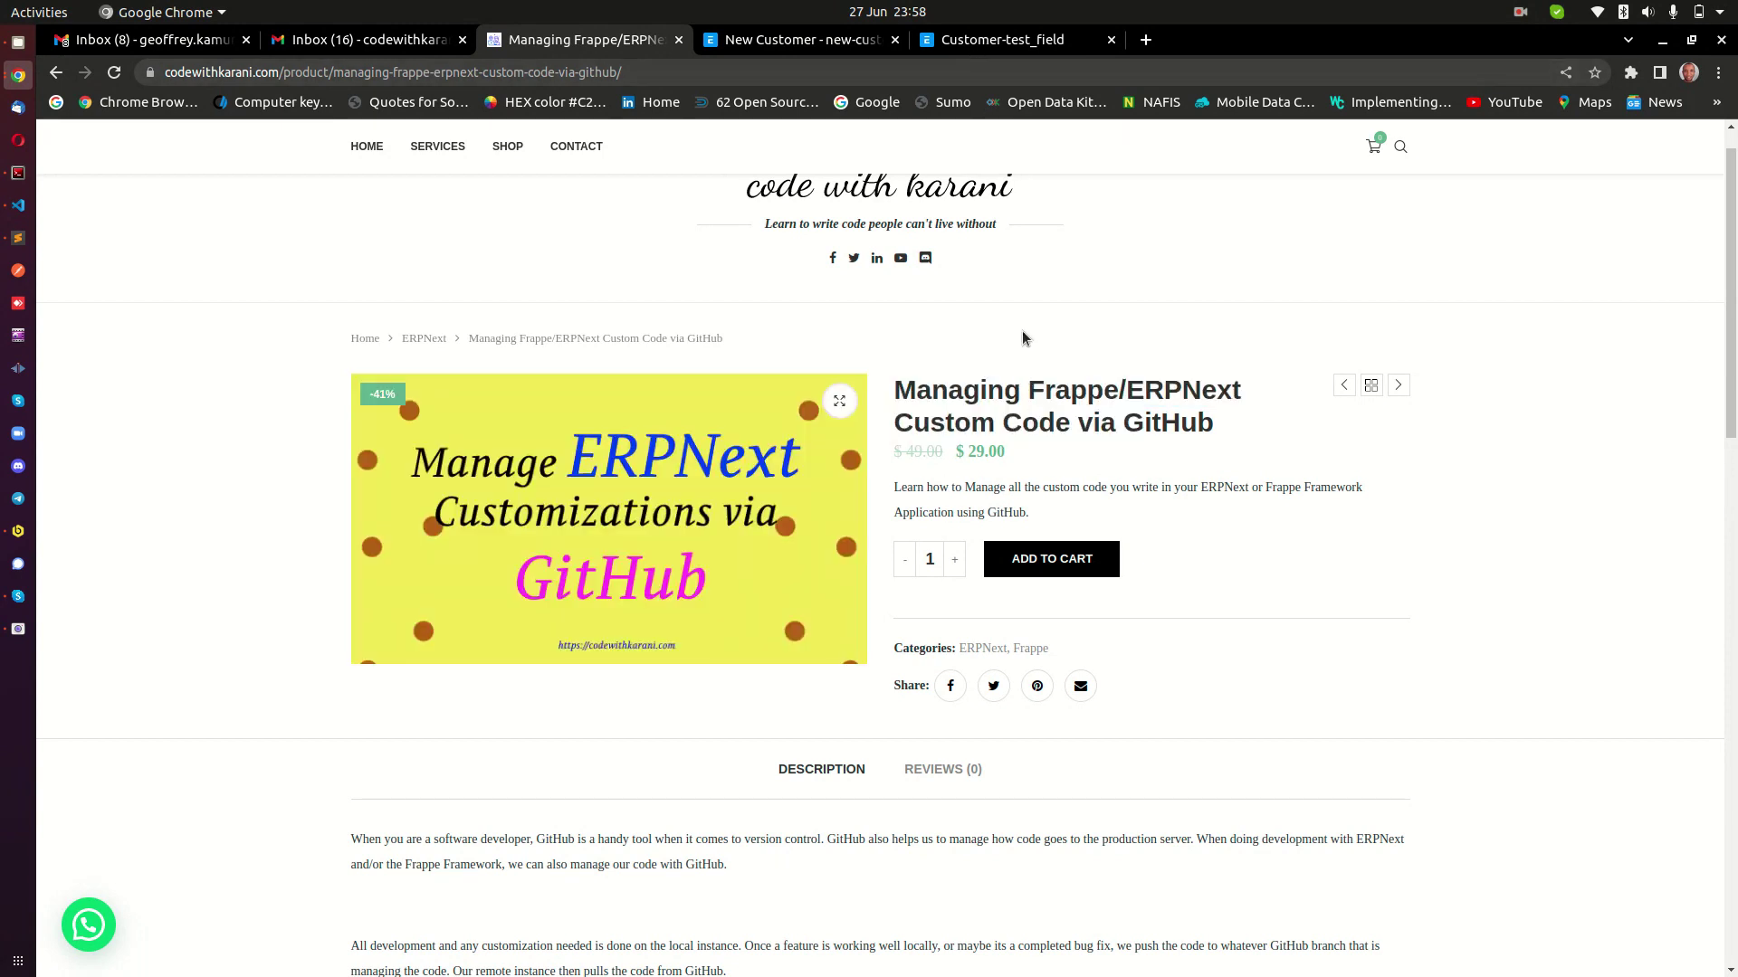
click(1001, 39)
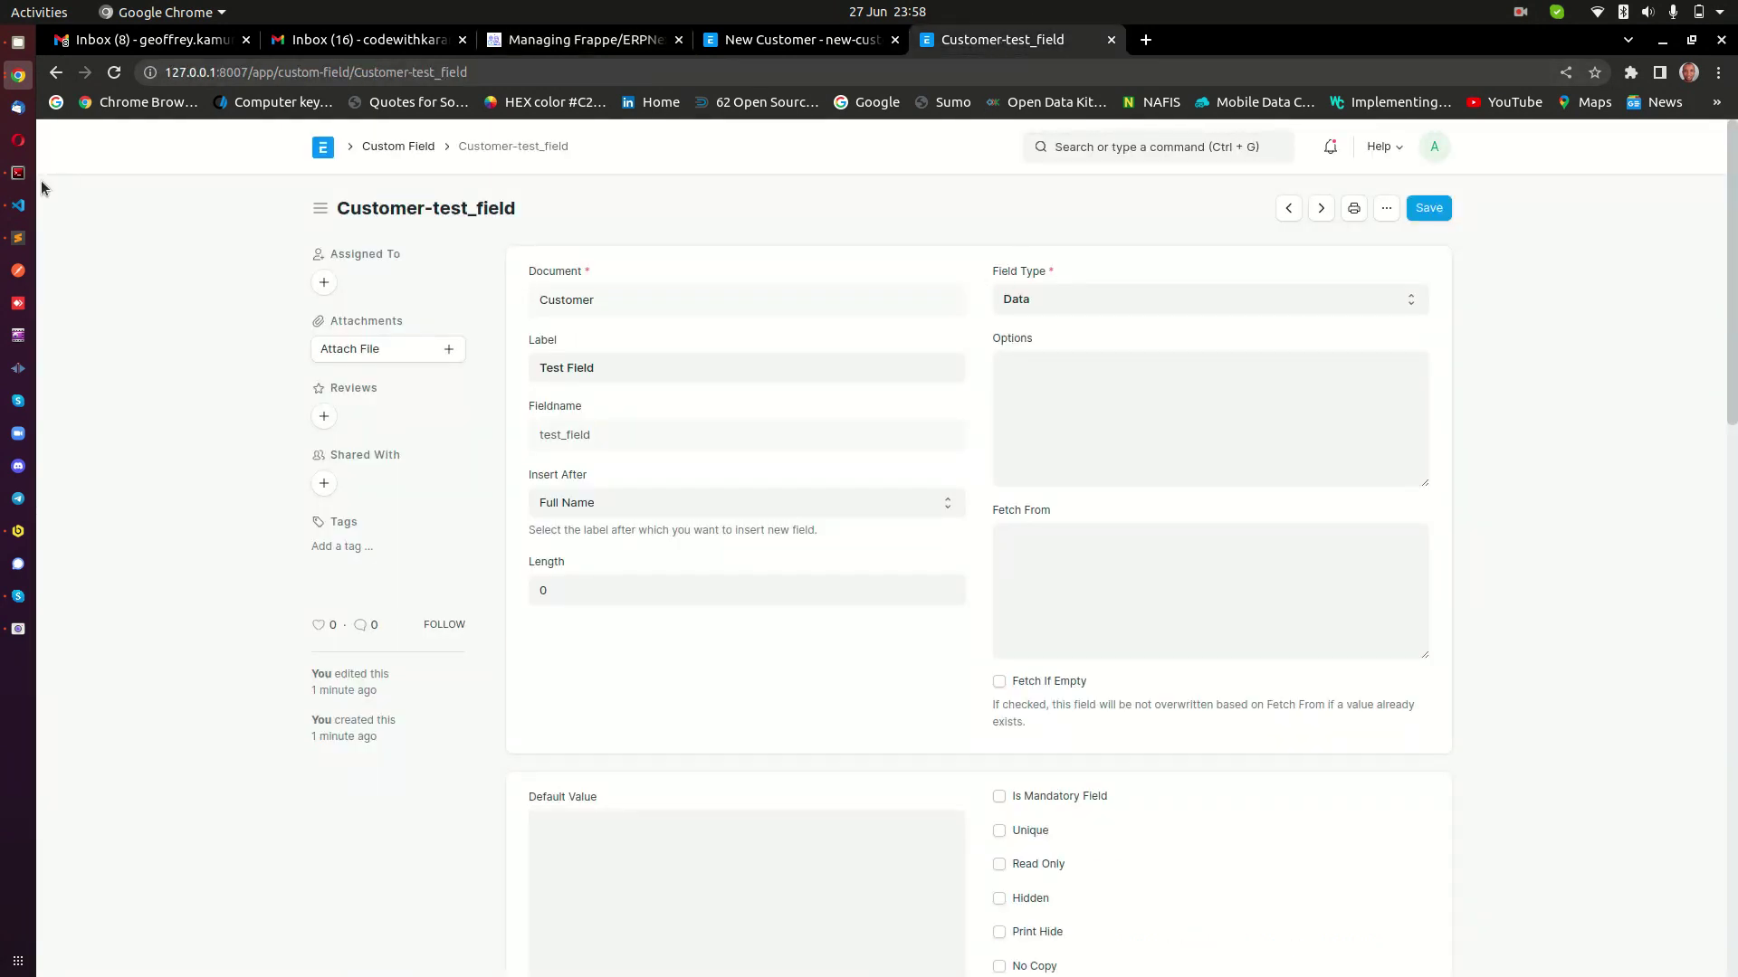
Run git status in the bench folder, then cd into apps/upeosoft using tab completion.
click(18, 172)
key(Return)
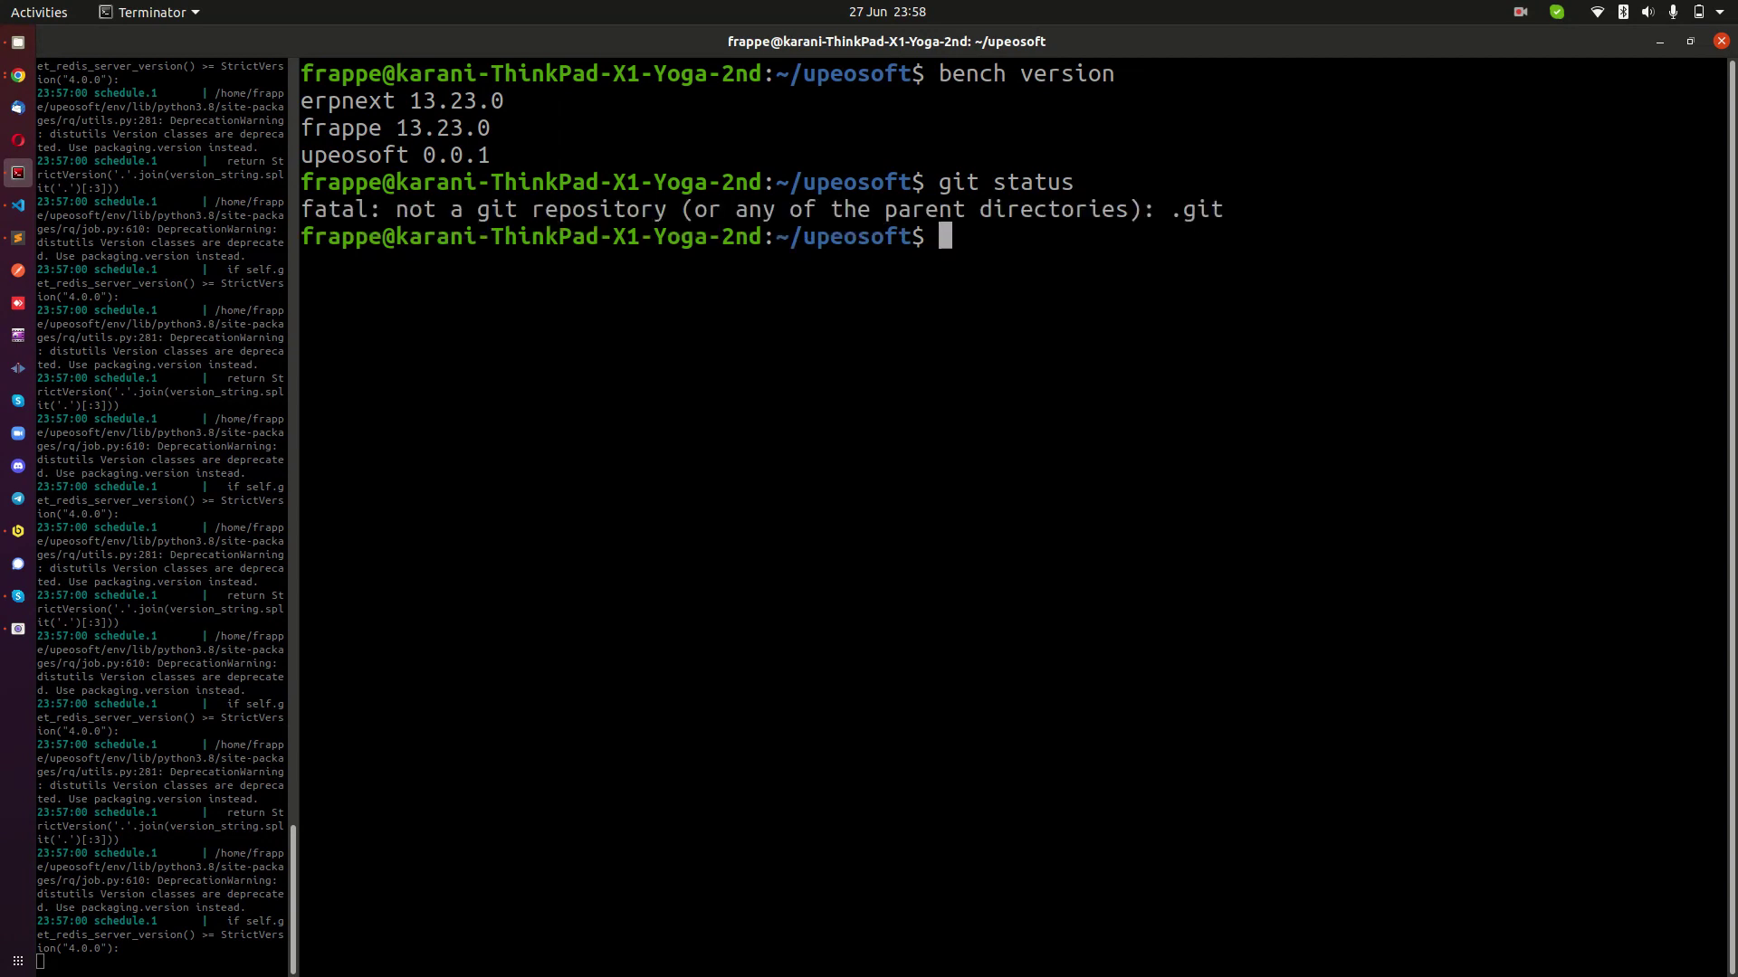
text(cd a)
key(Tab)
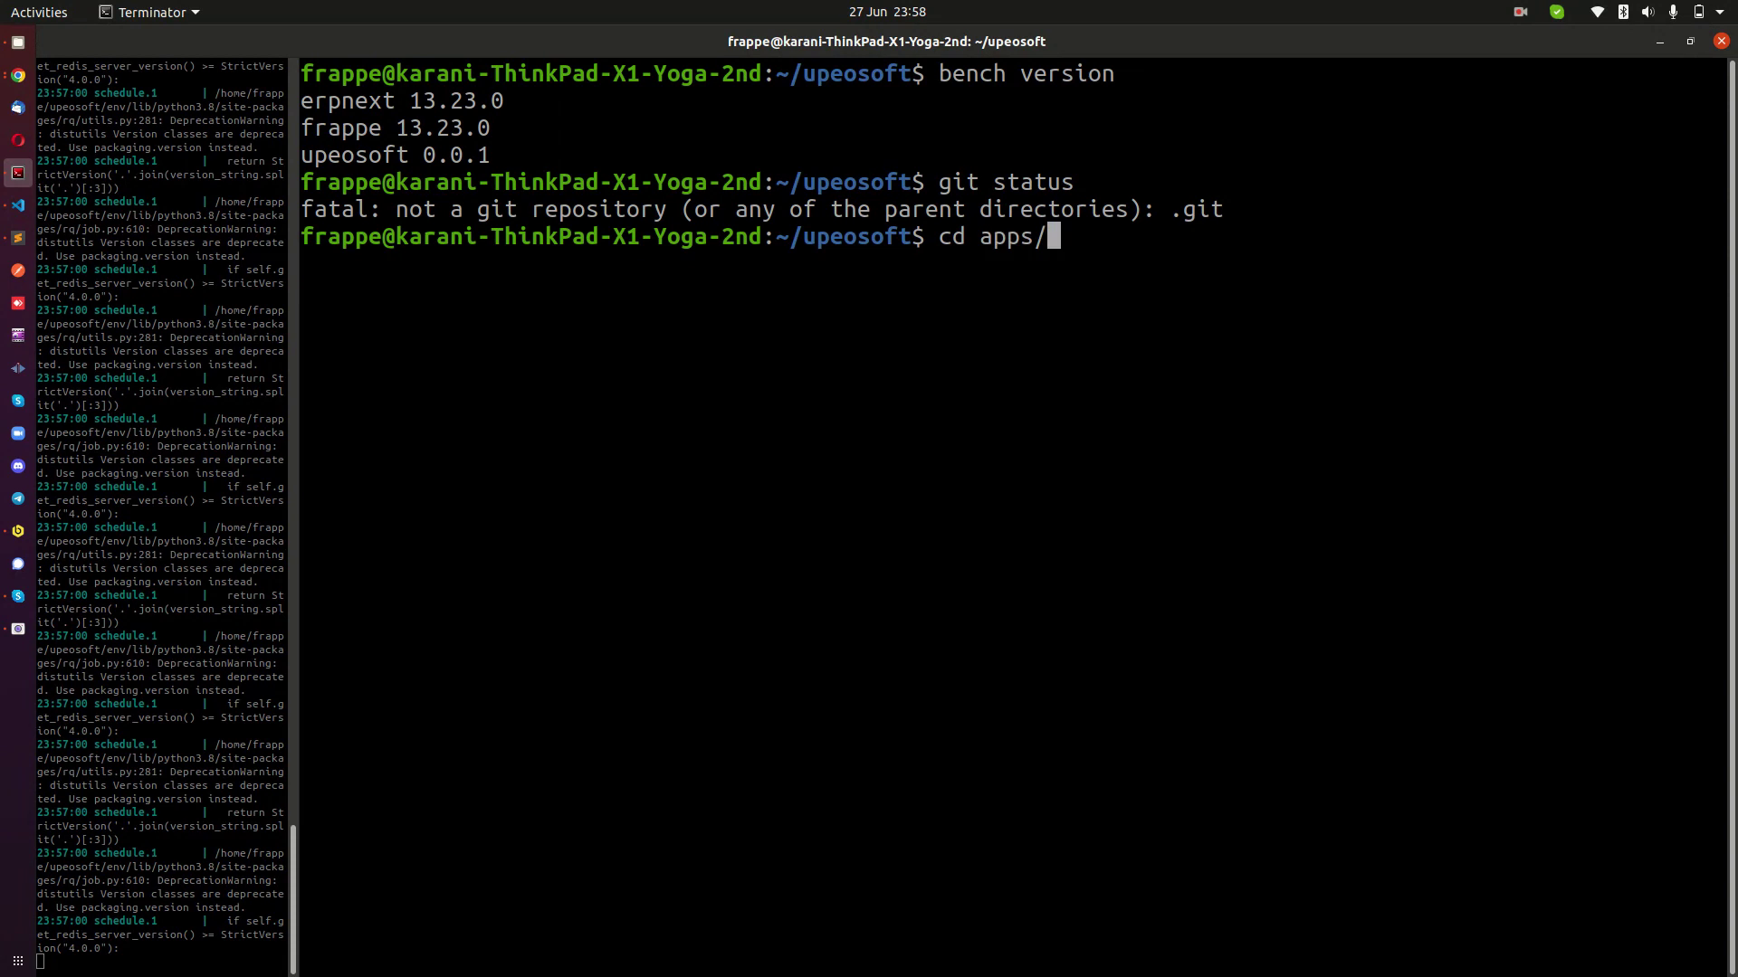
text(u)
key(Tab)
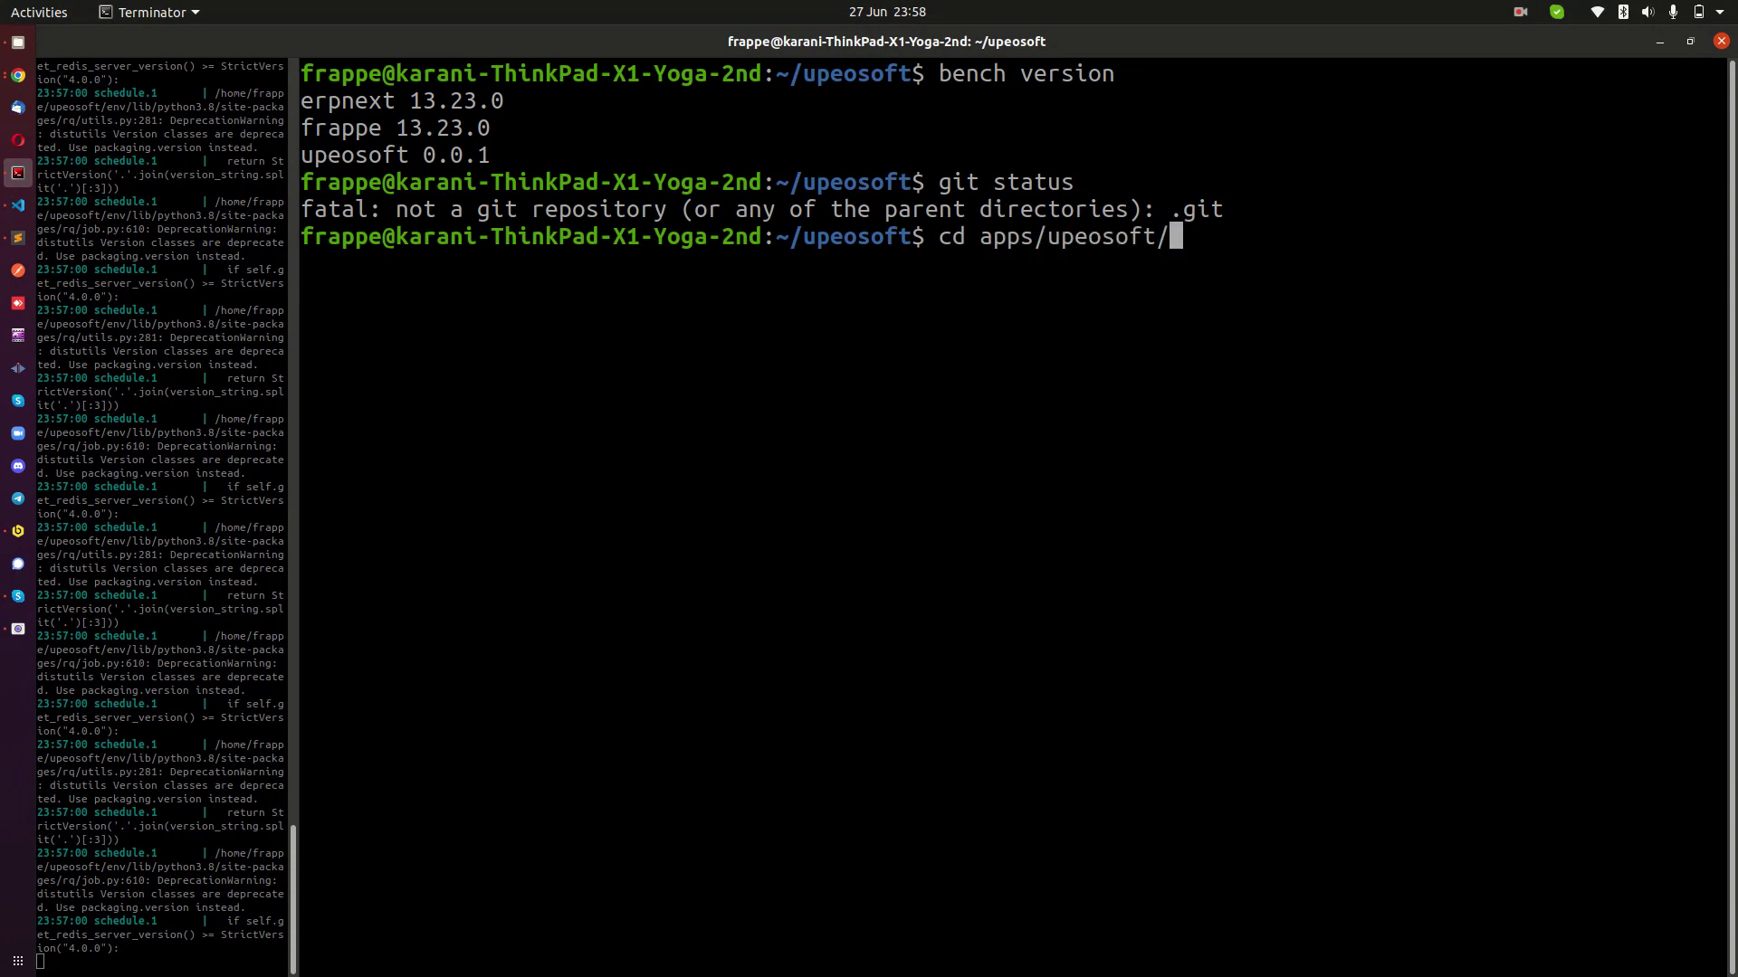
key(Return)
Rerun git status in the app folder and highlight the 'nothing to commit, working tree clean' result.
key(Up)
key(Up)
key(Return)
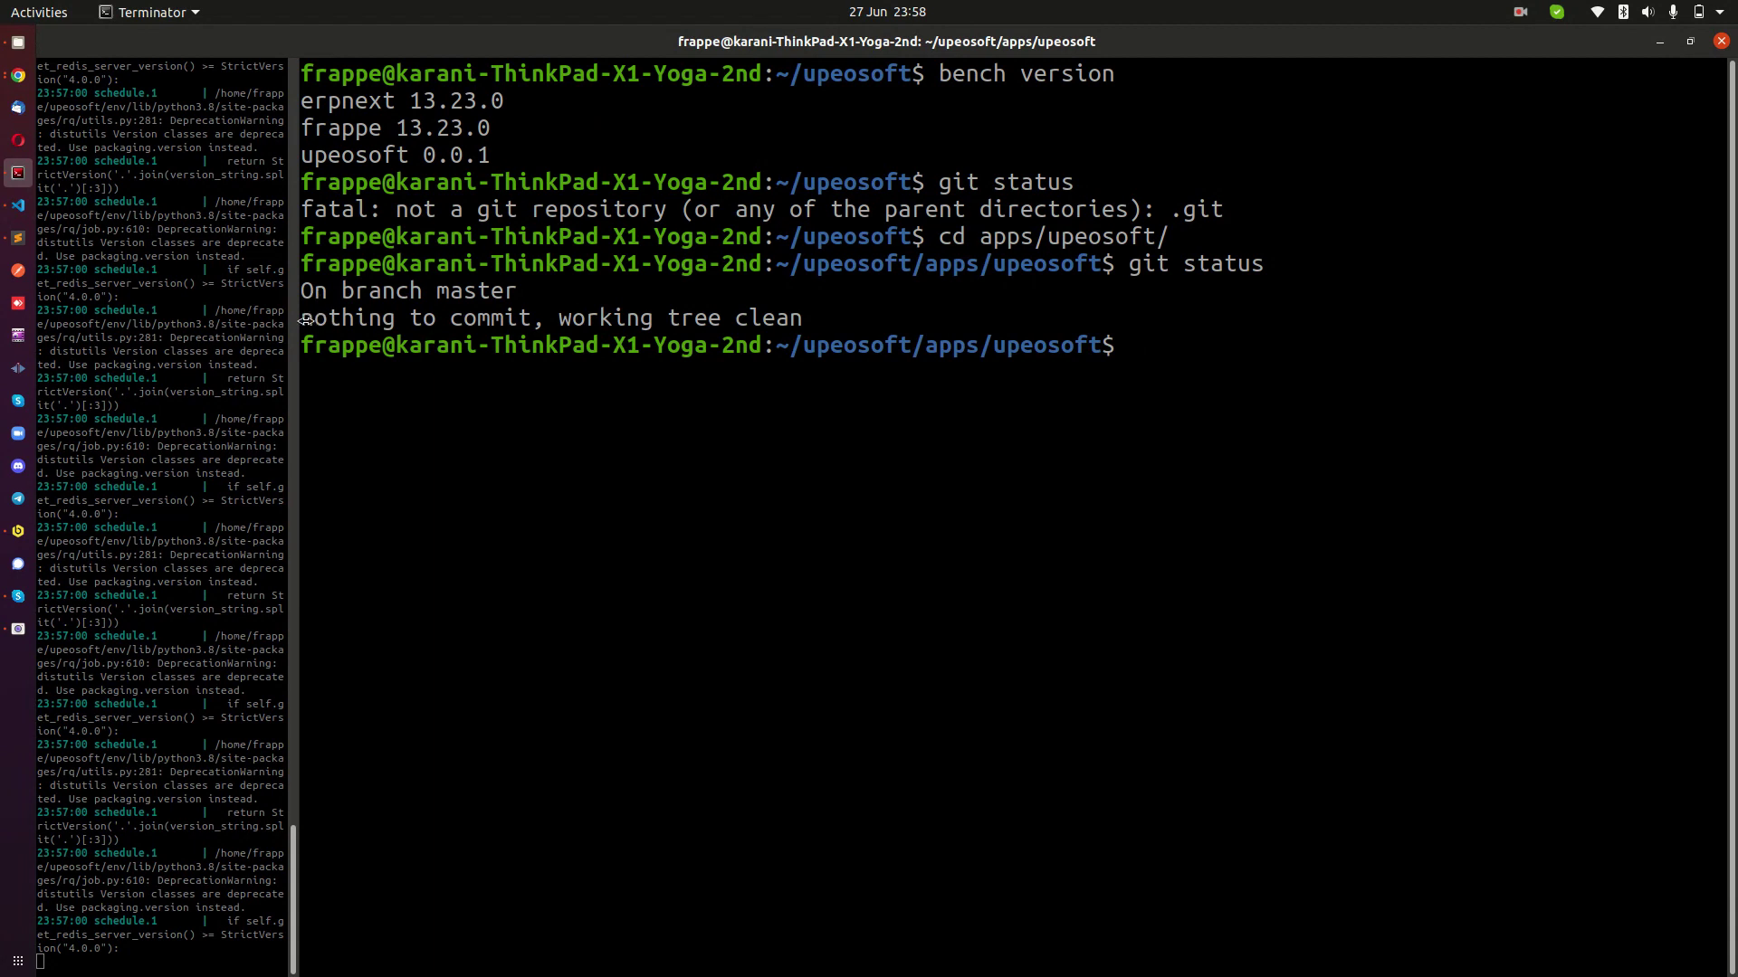
drag(304, 321, 744, 319)
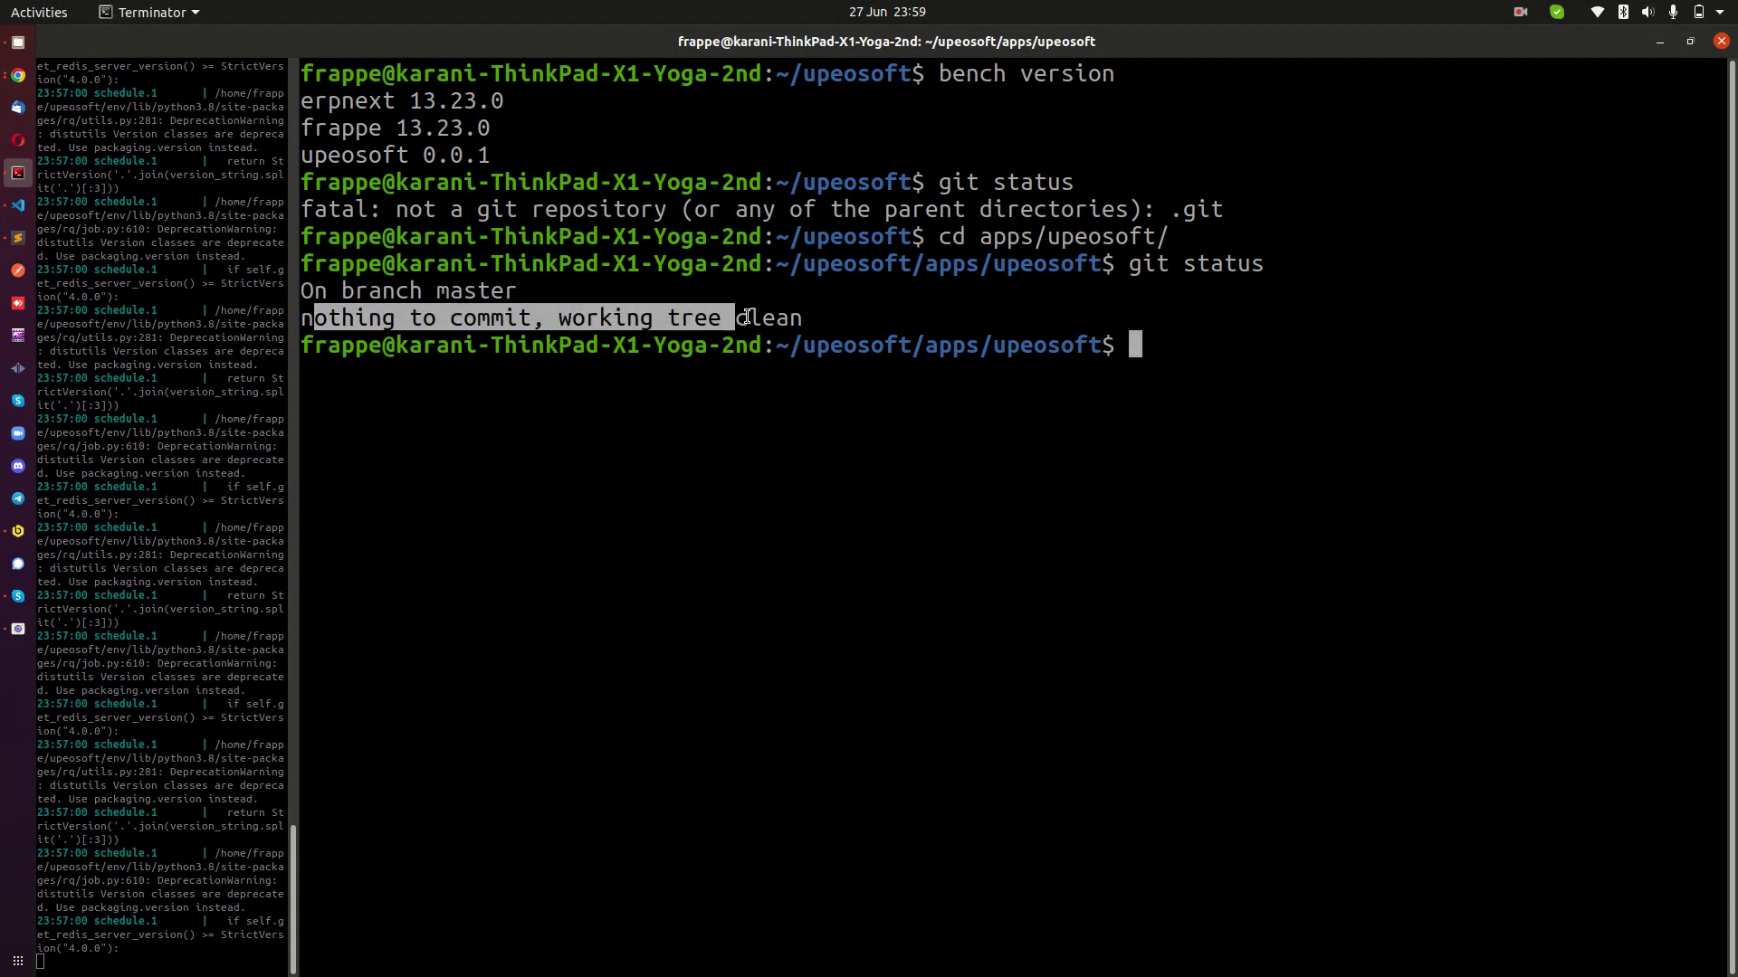
click(593, 327)
drag(305, 321, 842, 306)
click(808, 290)
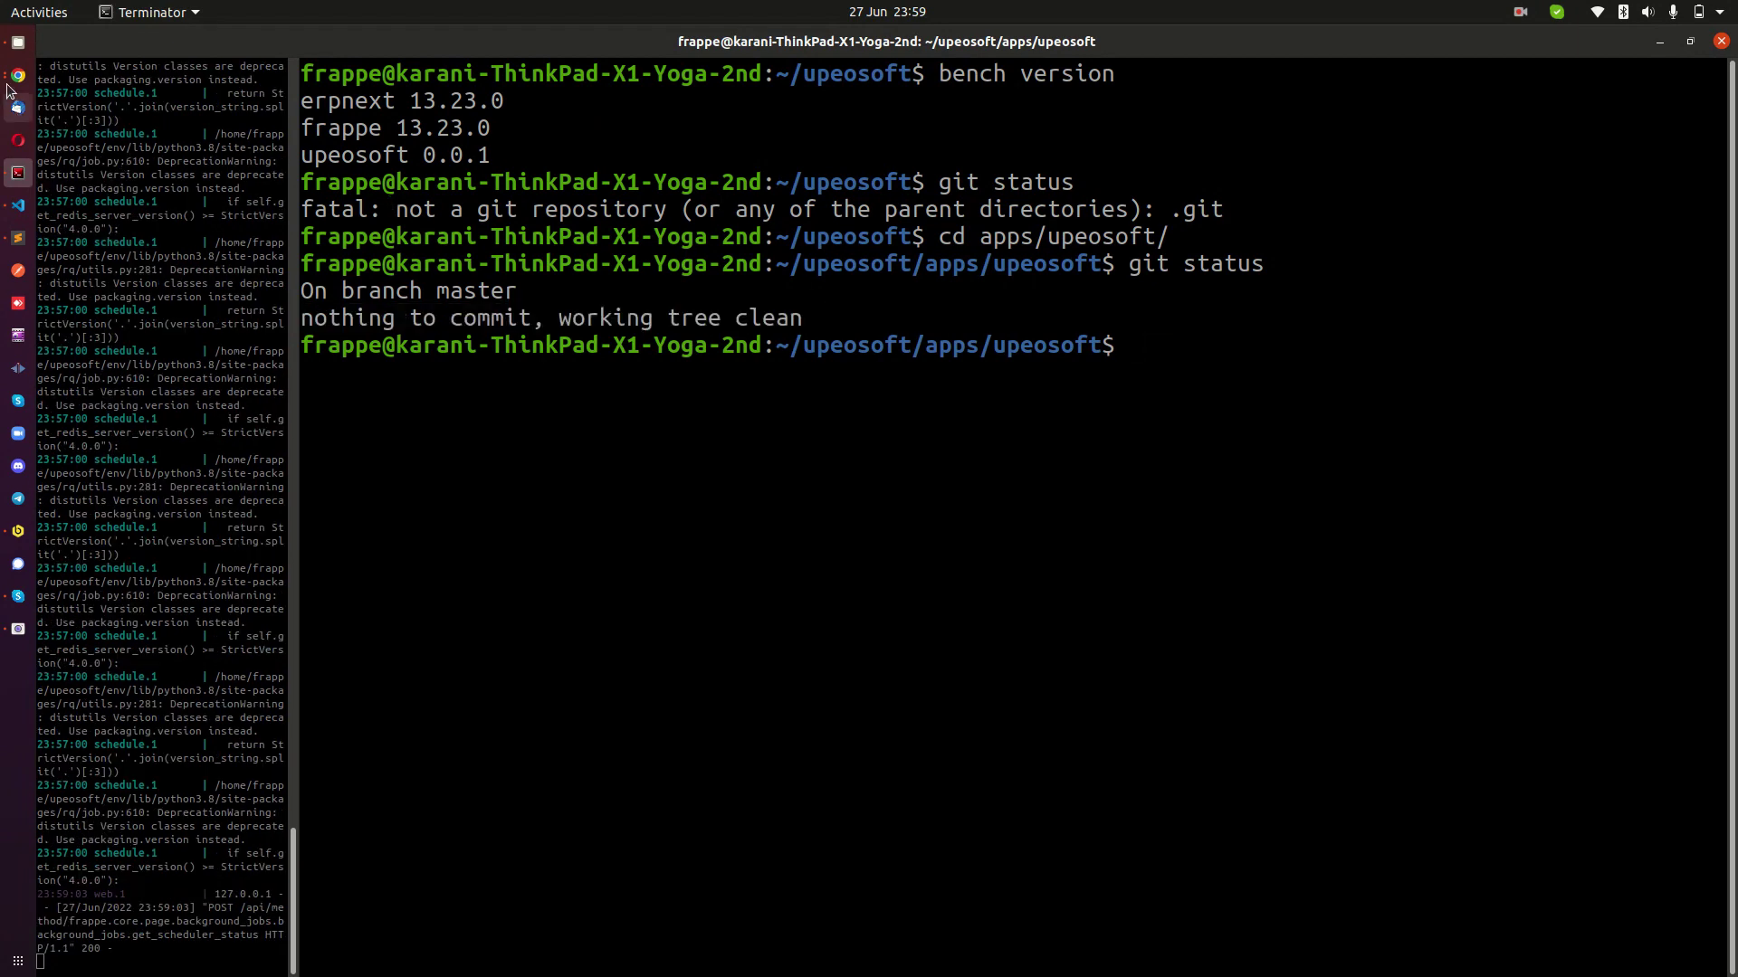
click(14, 78)
Delete the Test Field label, reload to discard the change, then switch to VS Code.
triple_click(572, 366)
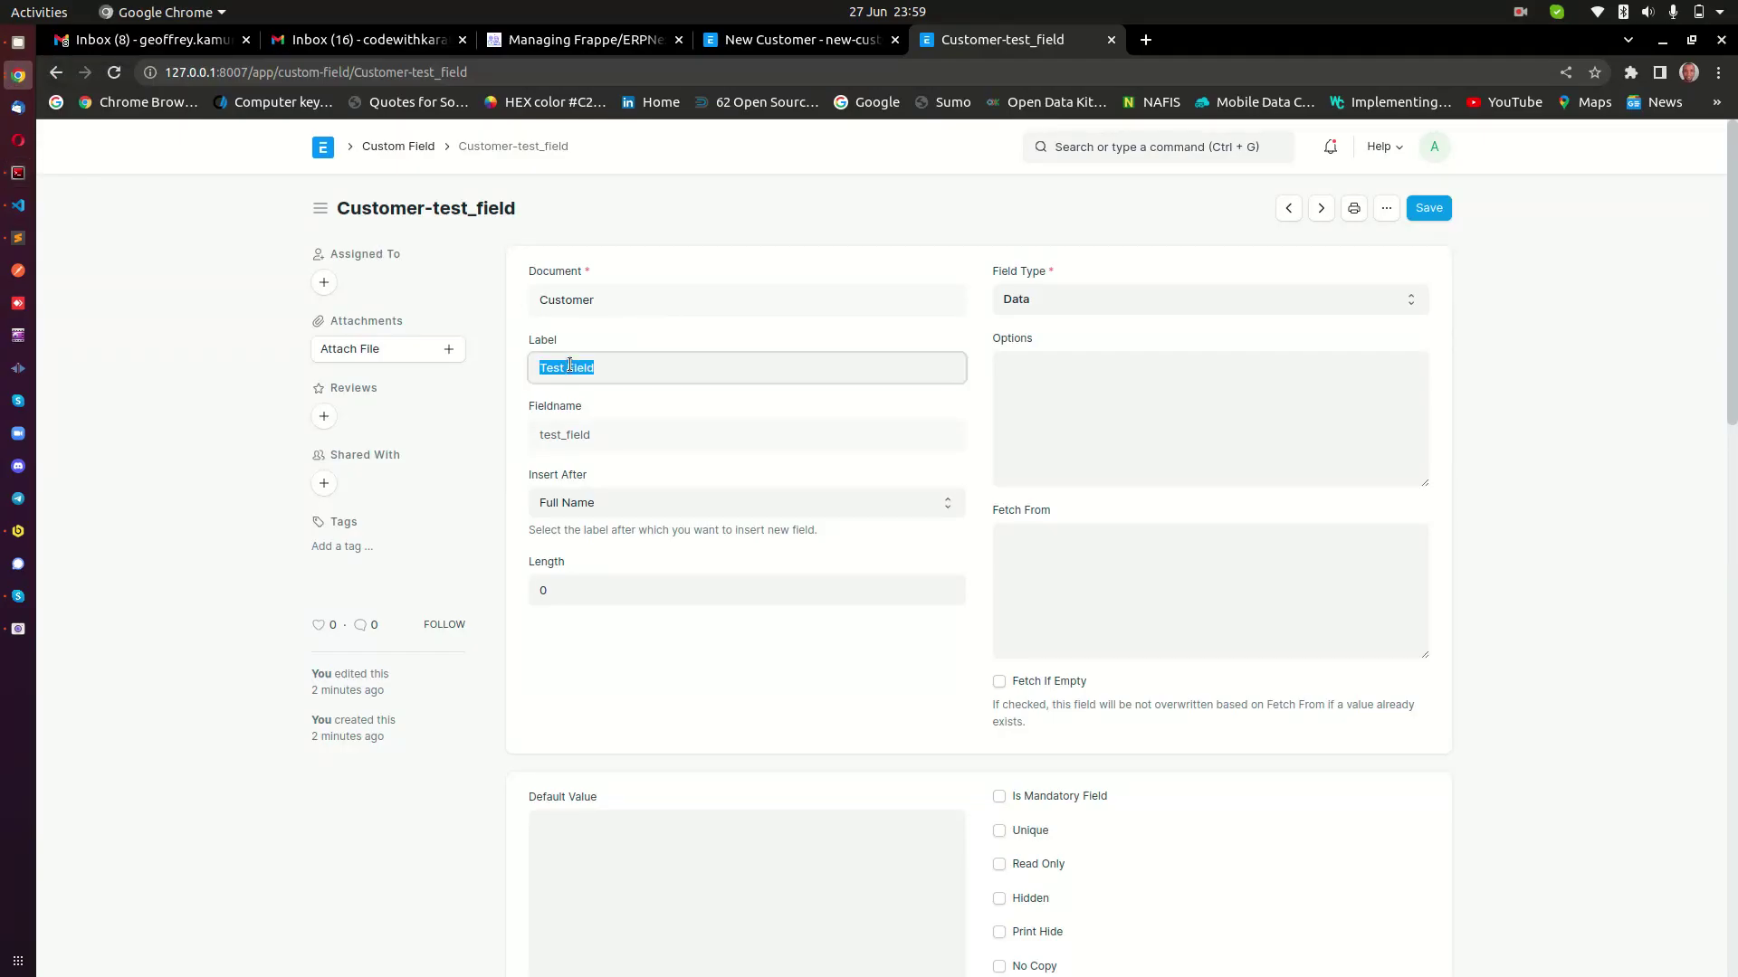
key(BackSpace)
click(607, 319)
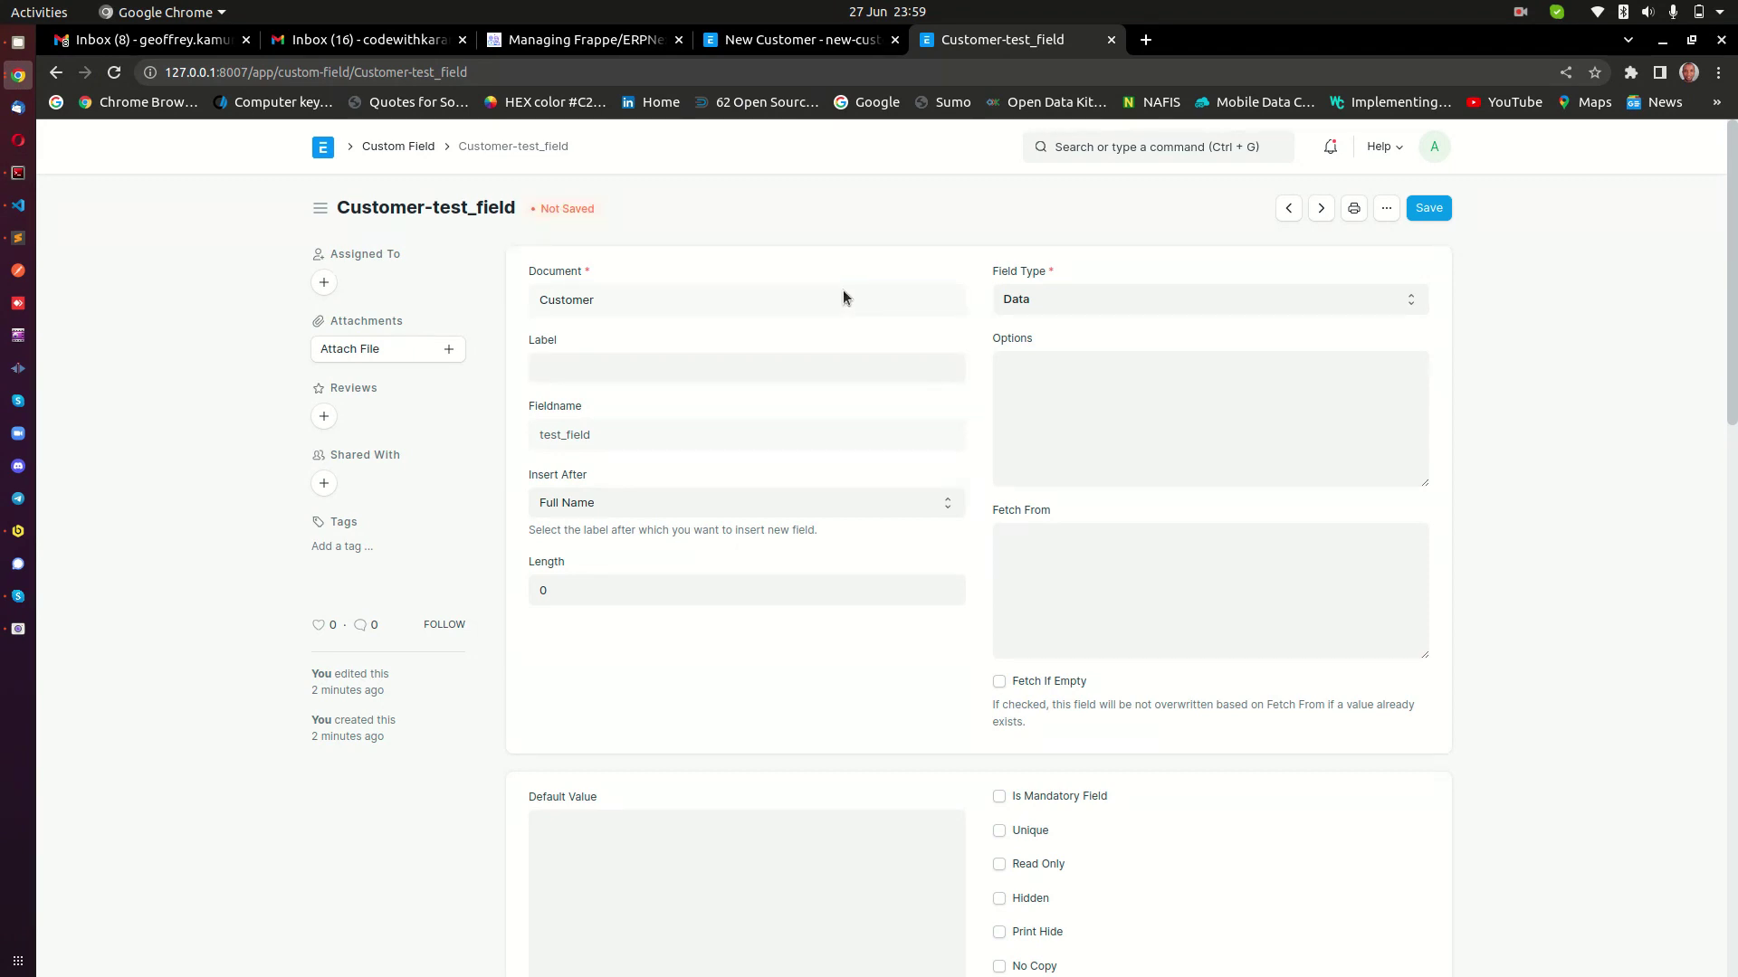
right_click(263, 418)
click(321, 479)
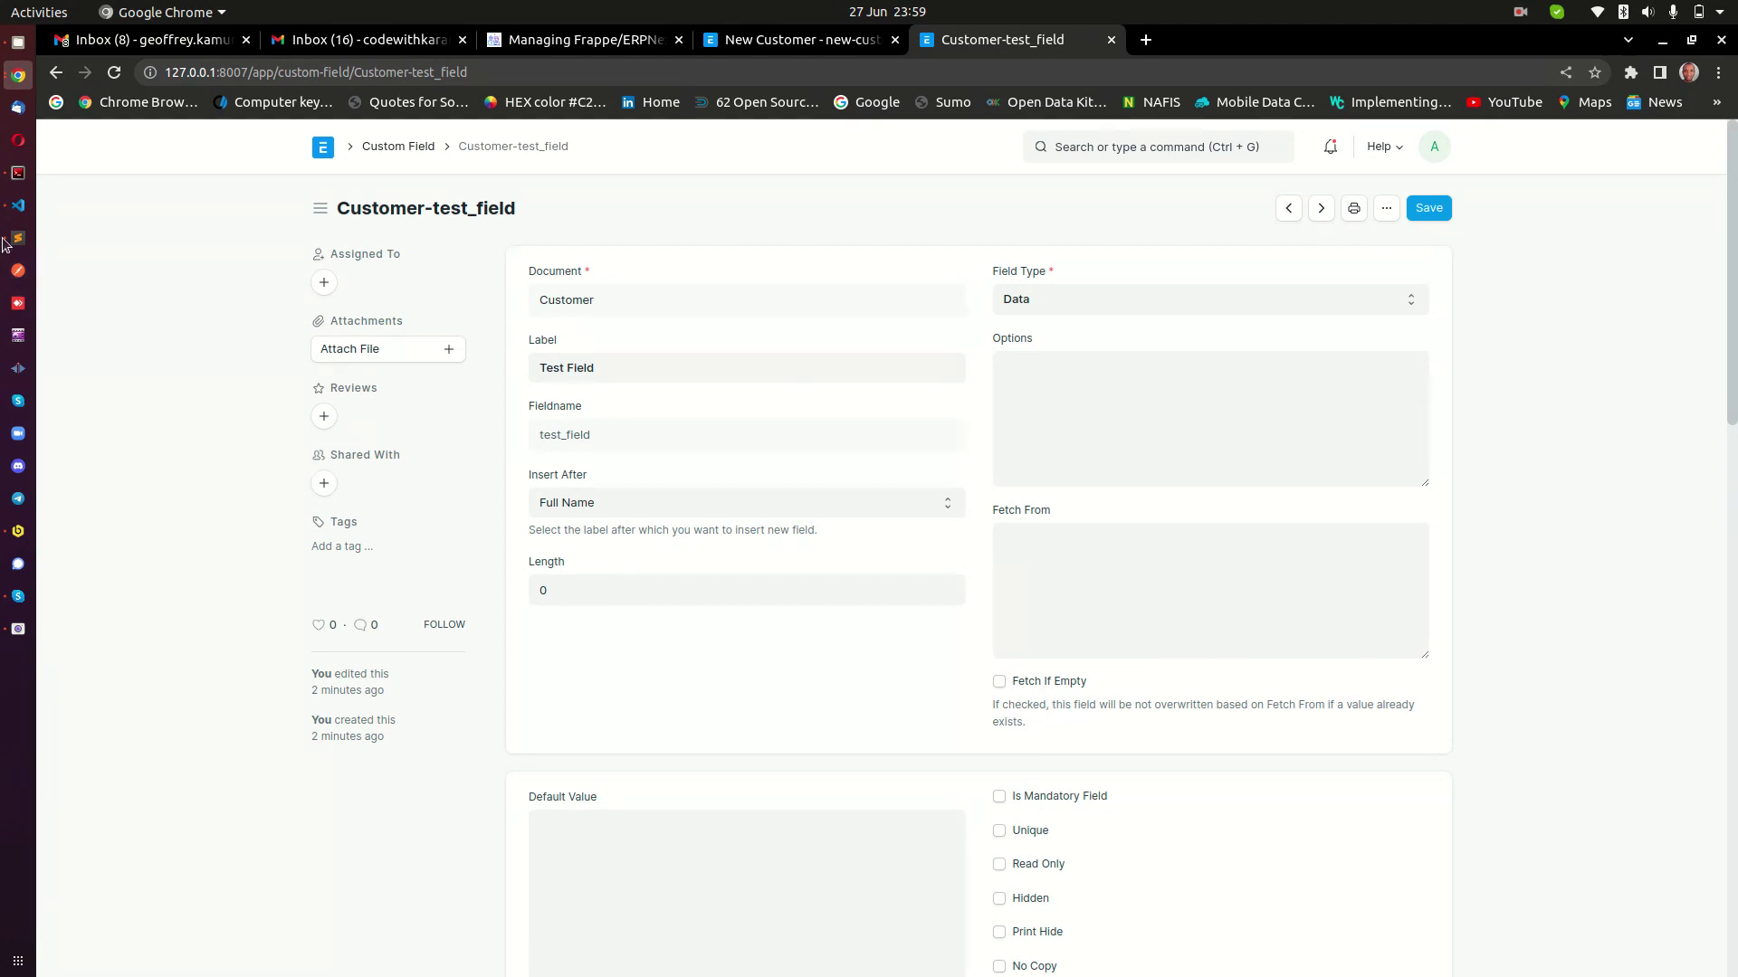
click(29, 207)
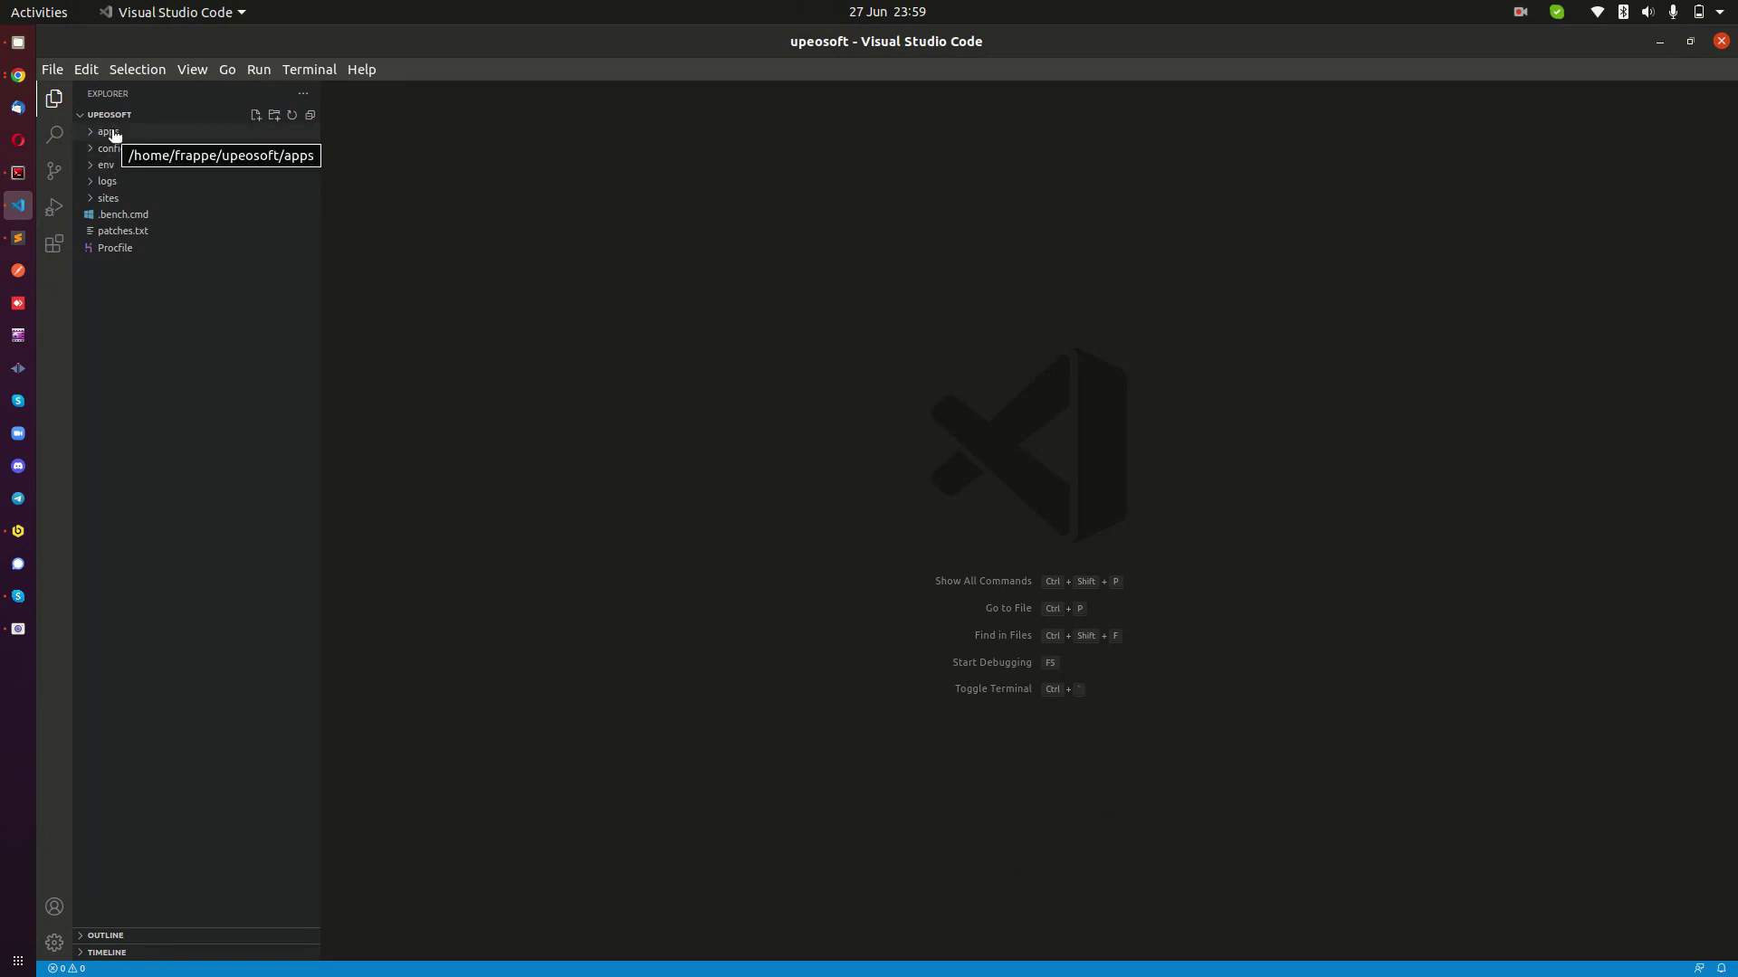
Enlarge the editor and open hooks.py from apps/upeosoft/upeosoft in the Explorer.
key(ctrl+equal)
key(ctrl+equal)
key(ctrl+equal)
key(ctrl+equal)
key(ctrl+equal)
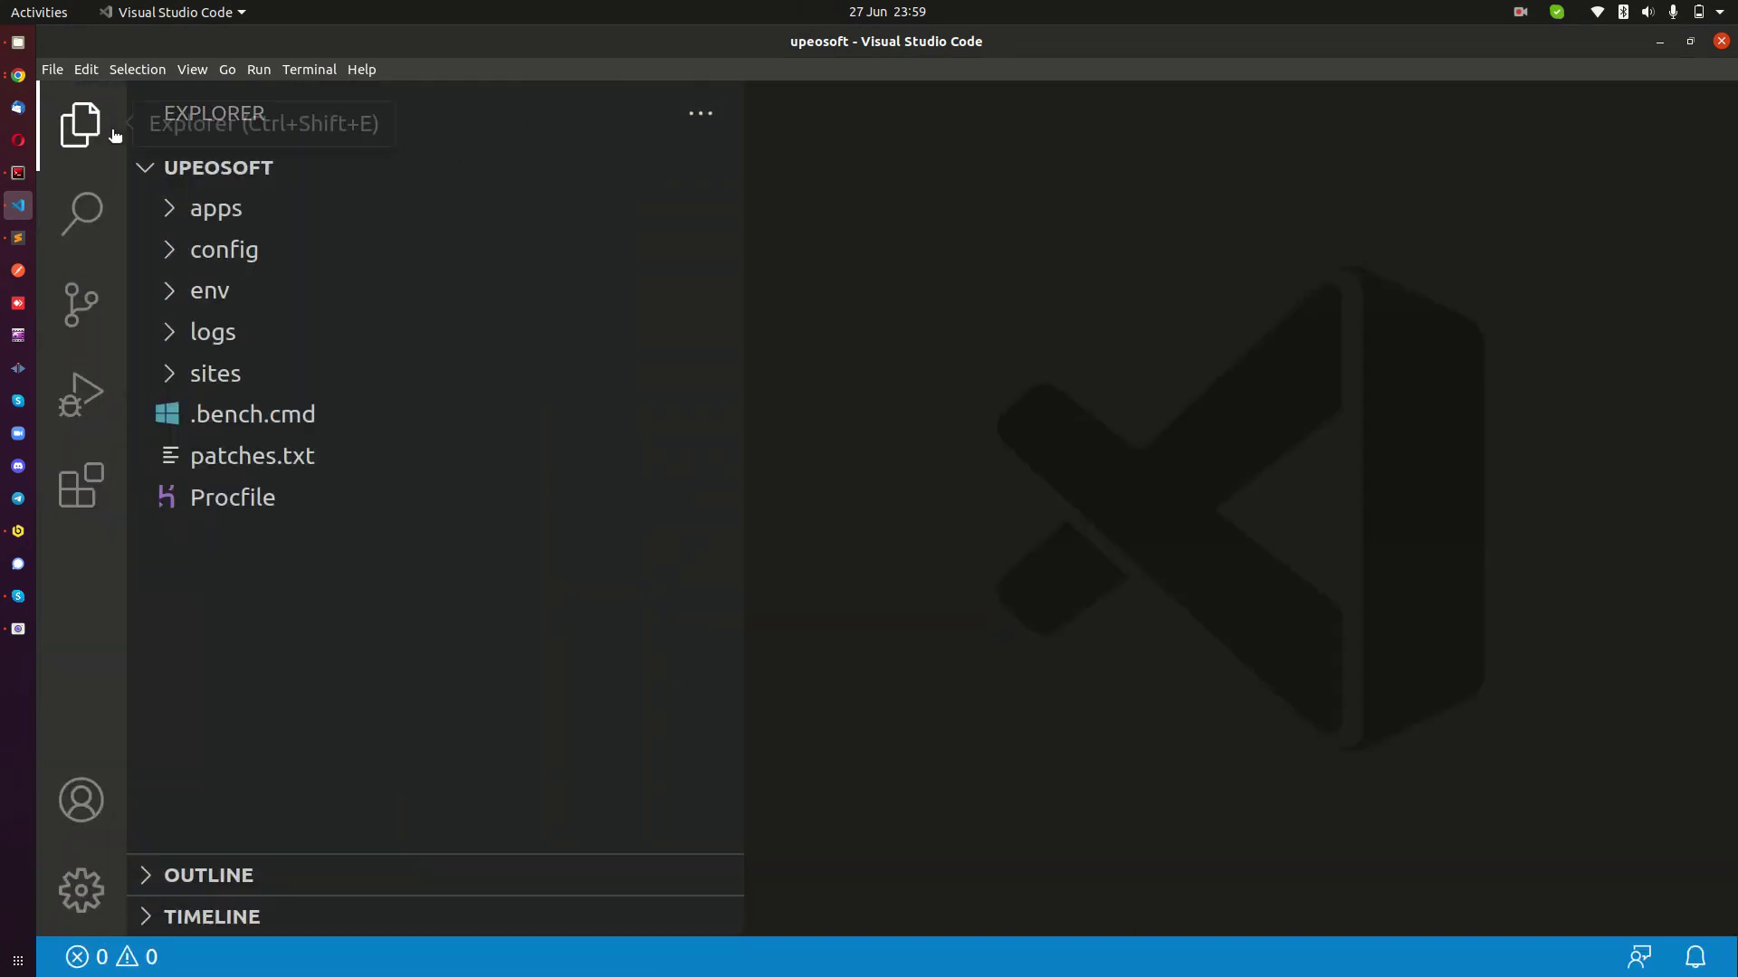
drag(742, 292, 547, 288)
click(251, 215)
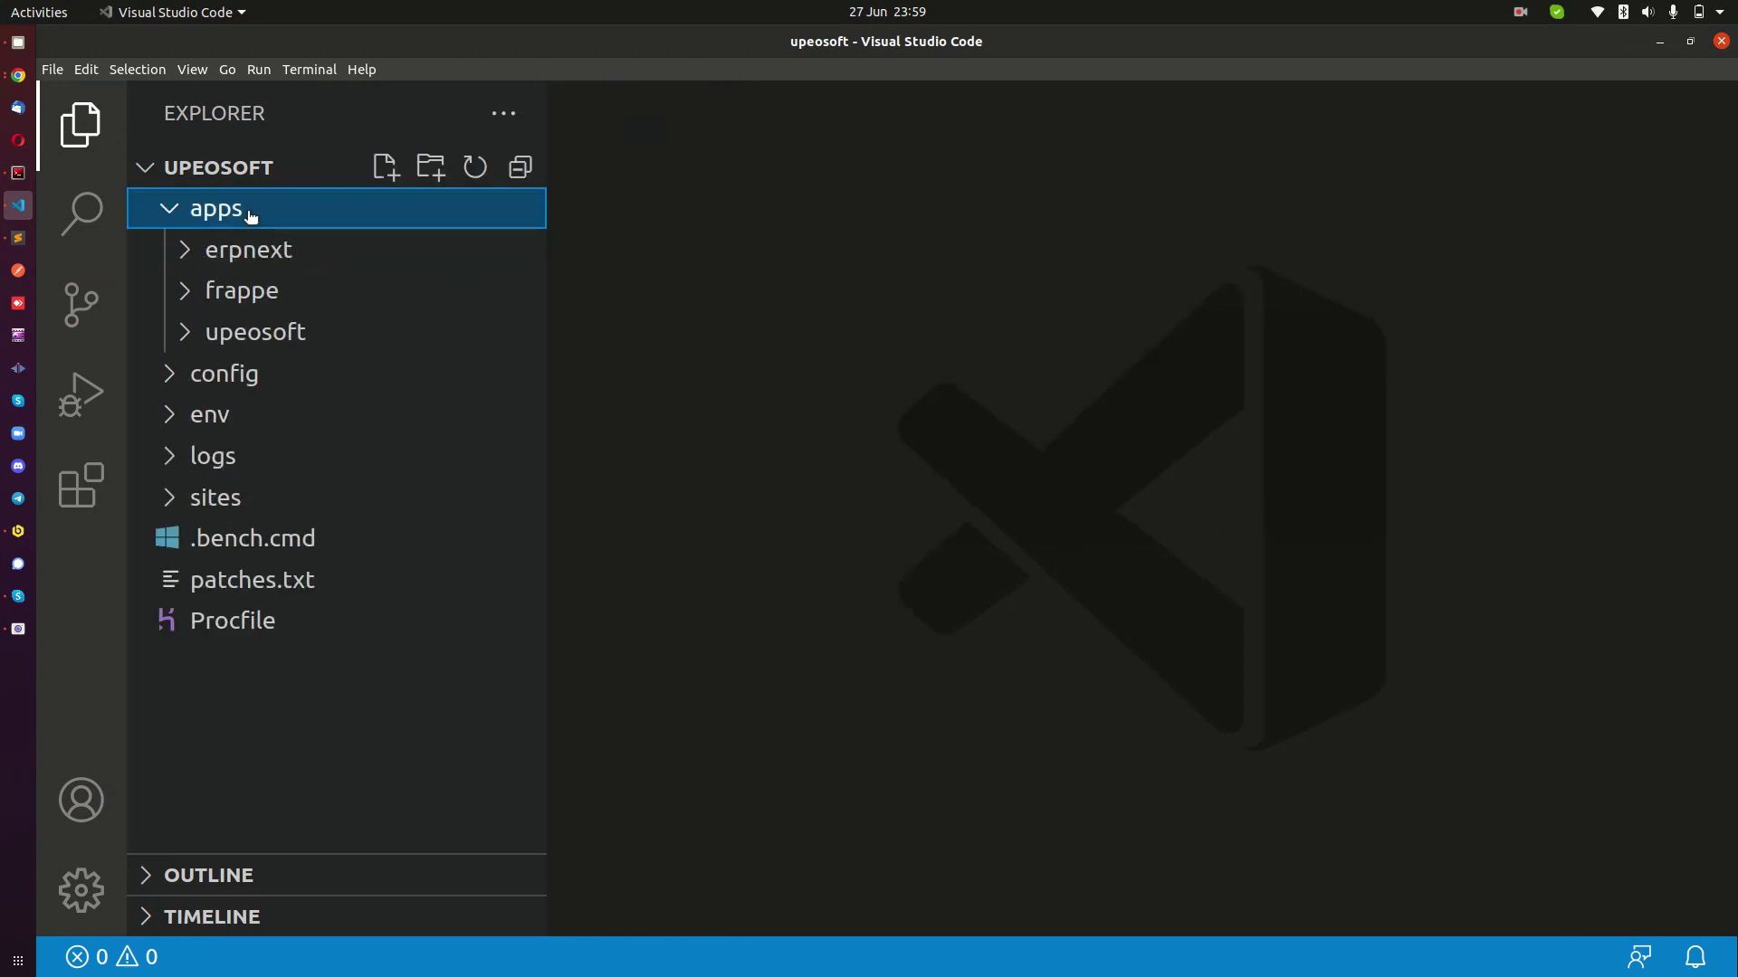
click(246, 331)
scroll(338, 323, down, 2)
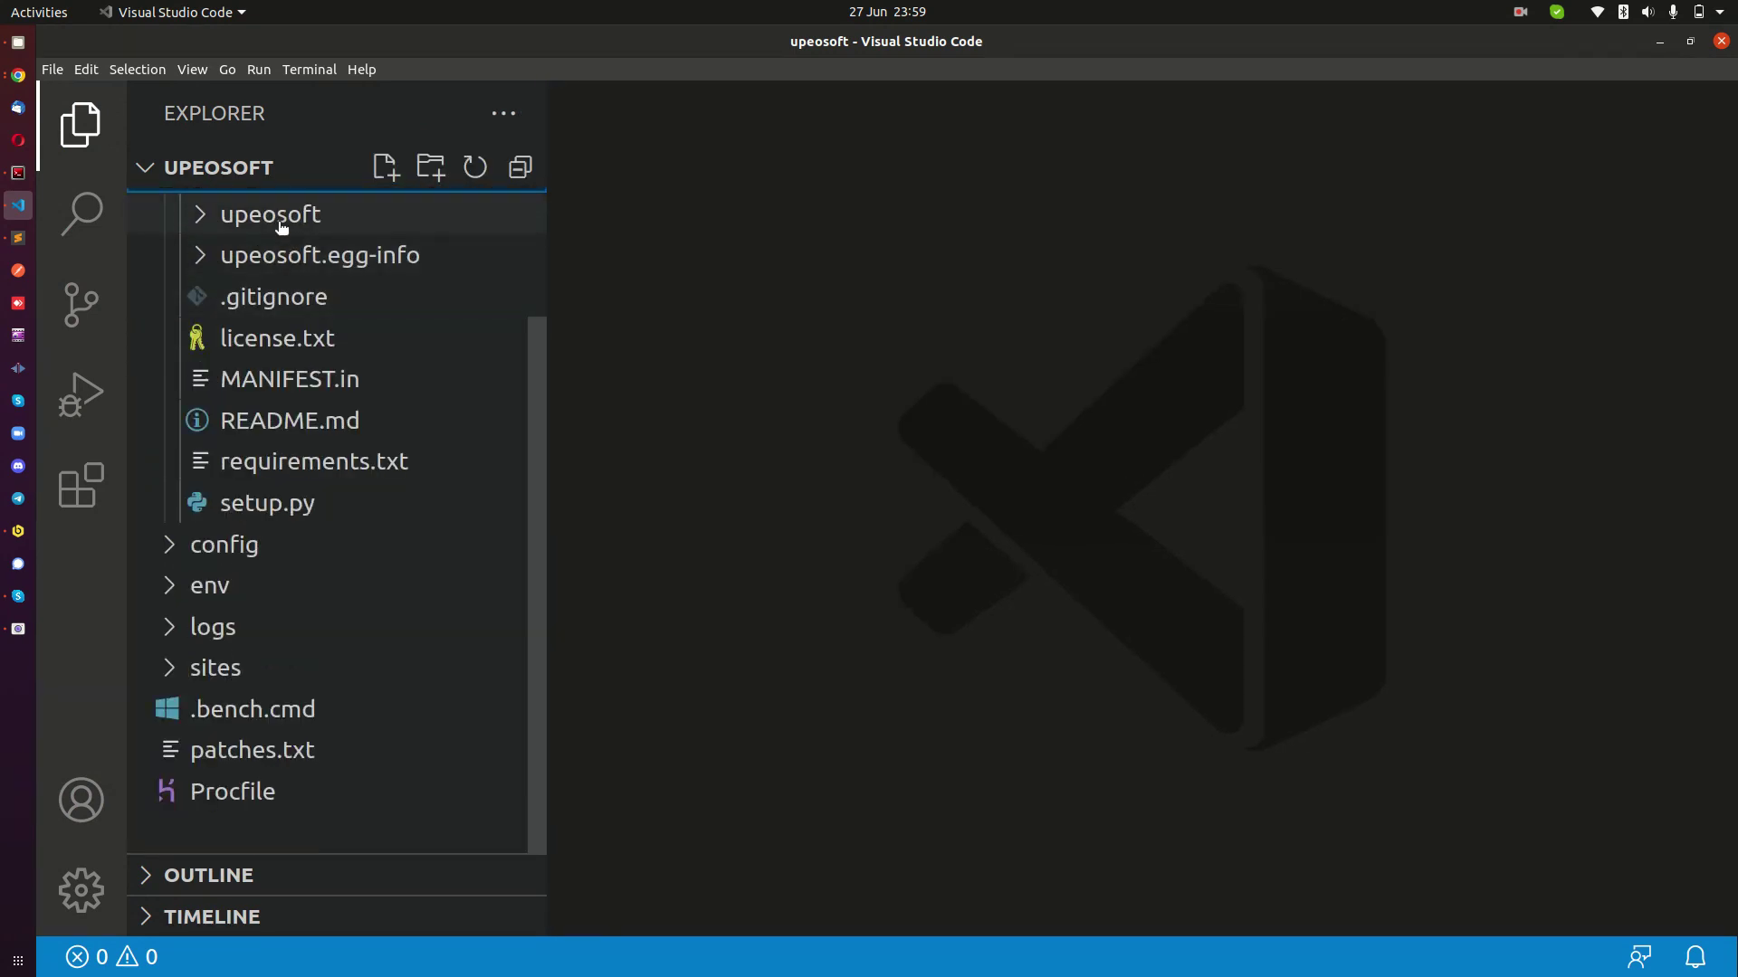
click(280, 222)
scroll(362, 407, up, 1)
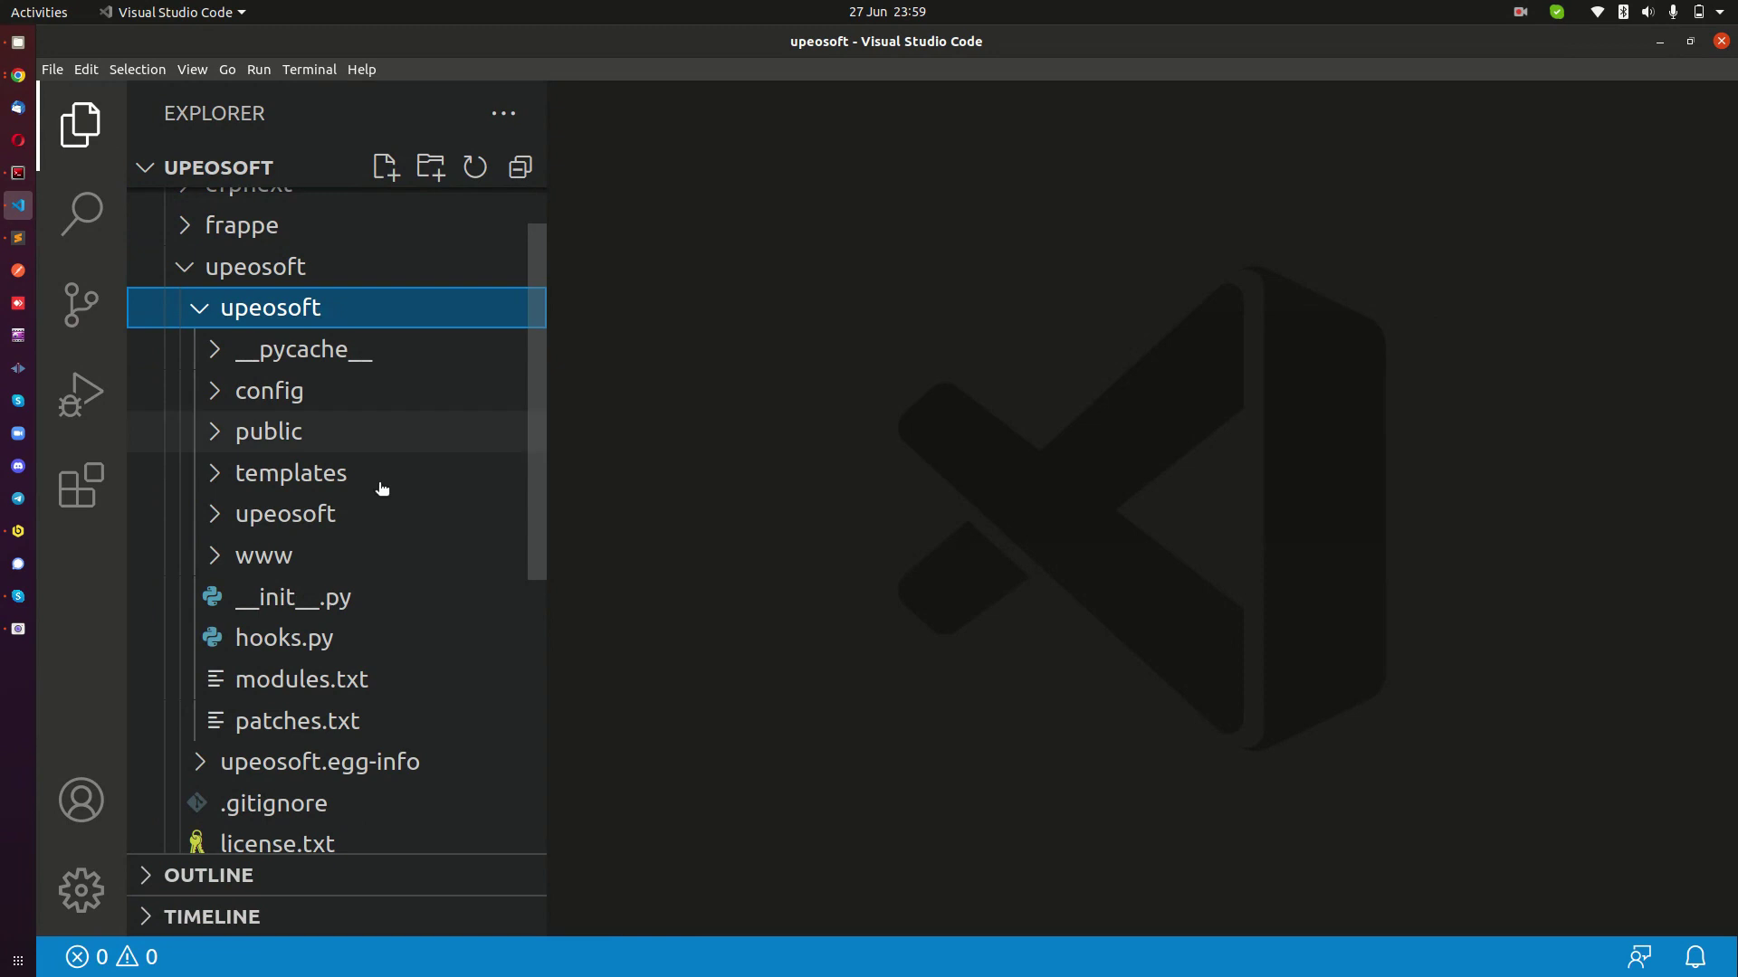
click(283, 639)
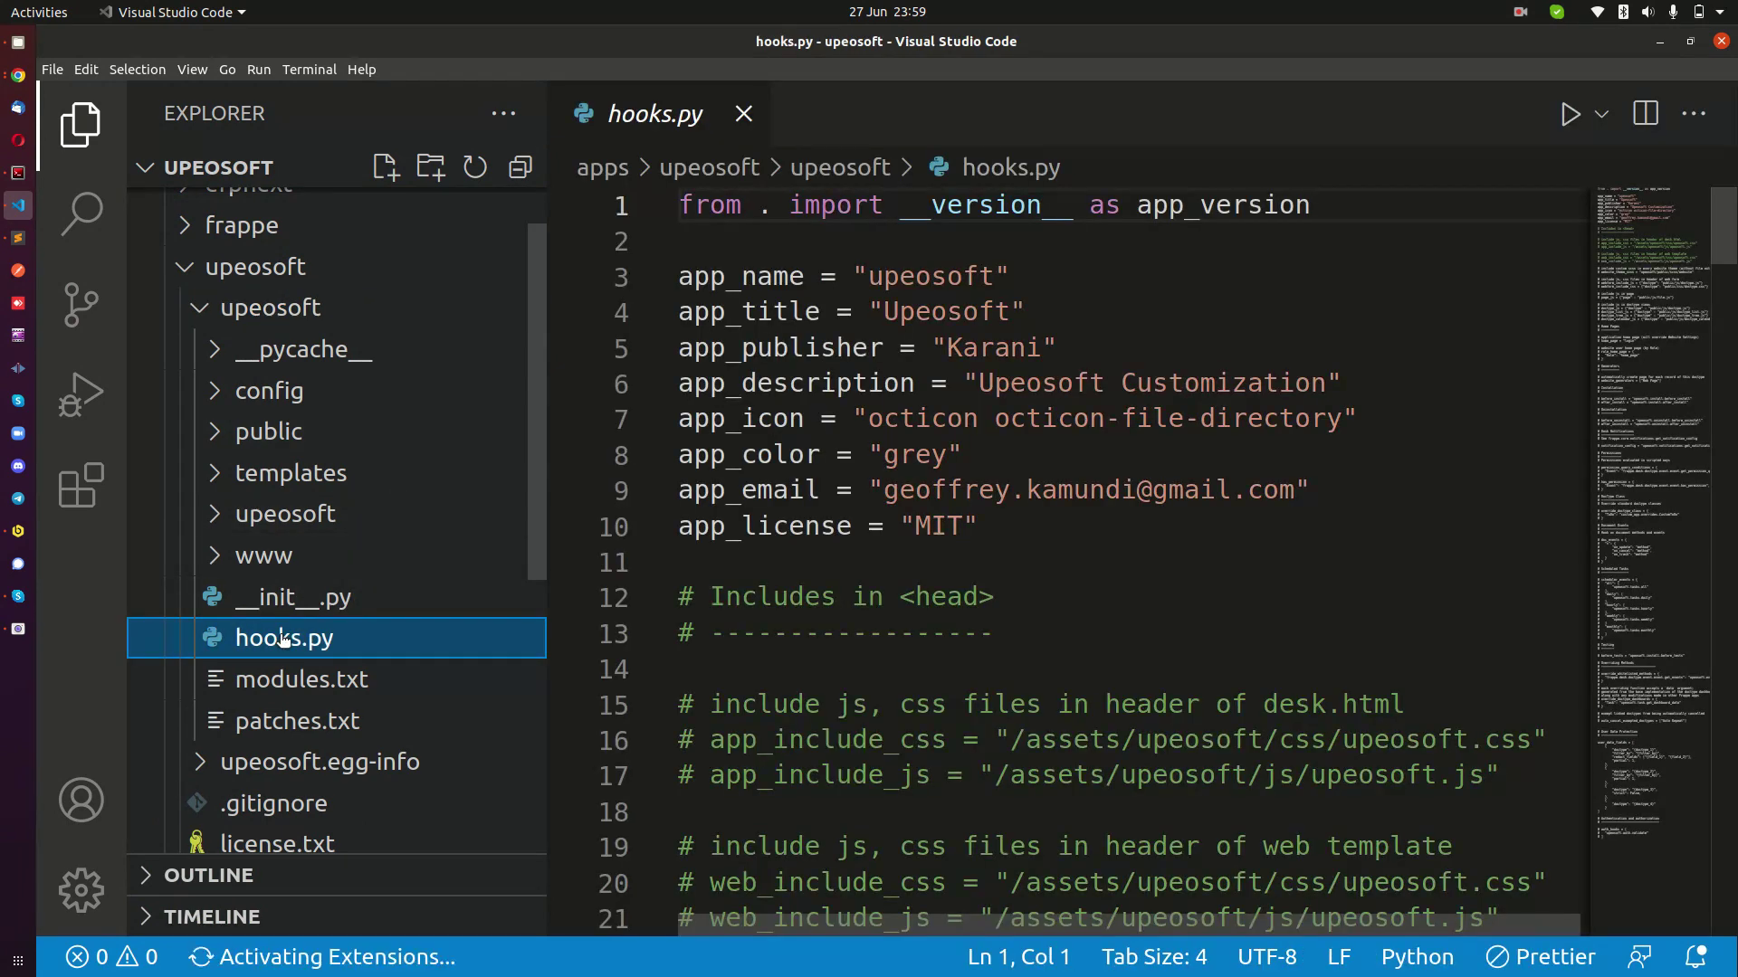
Narrow the Explorer panel and shrink the editor interface back to normal size.
click(743, 454)
drag(555, 458, 506, 457)
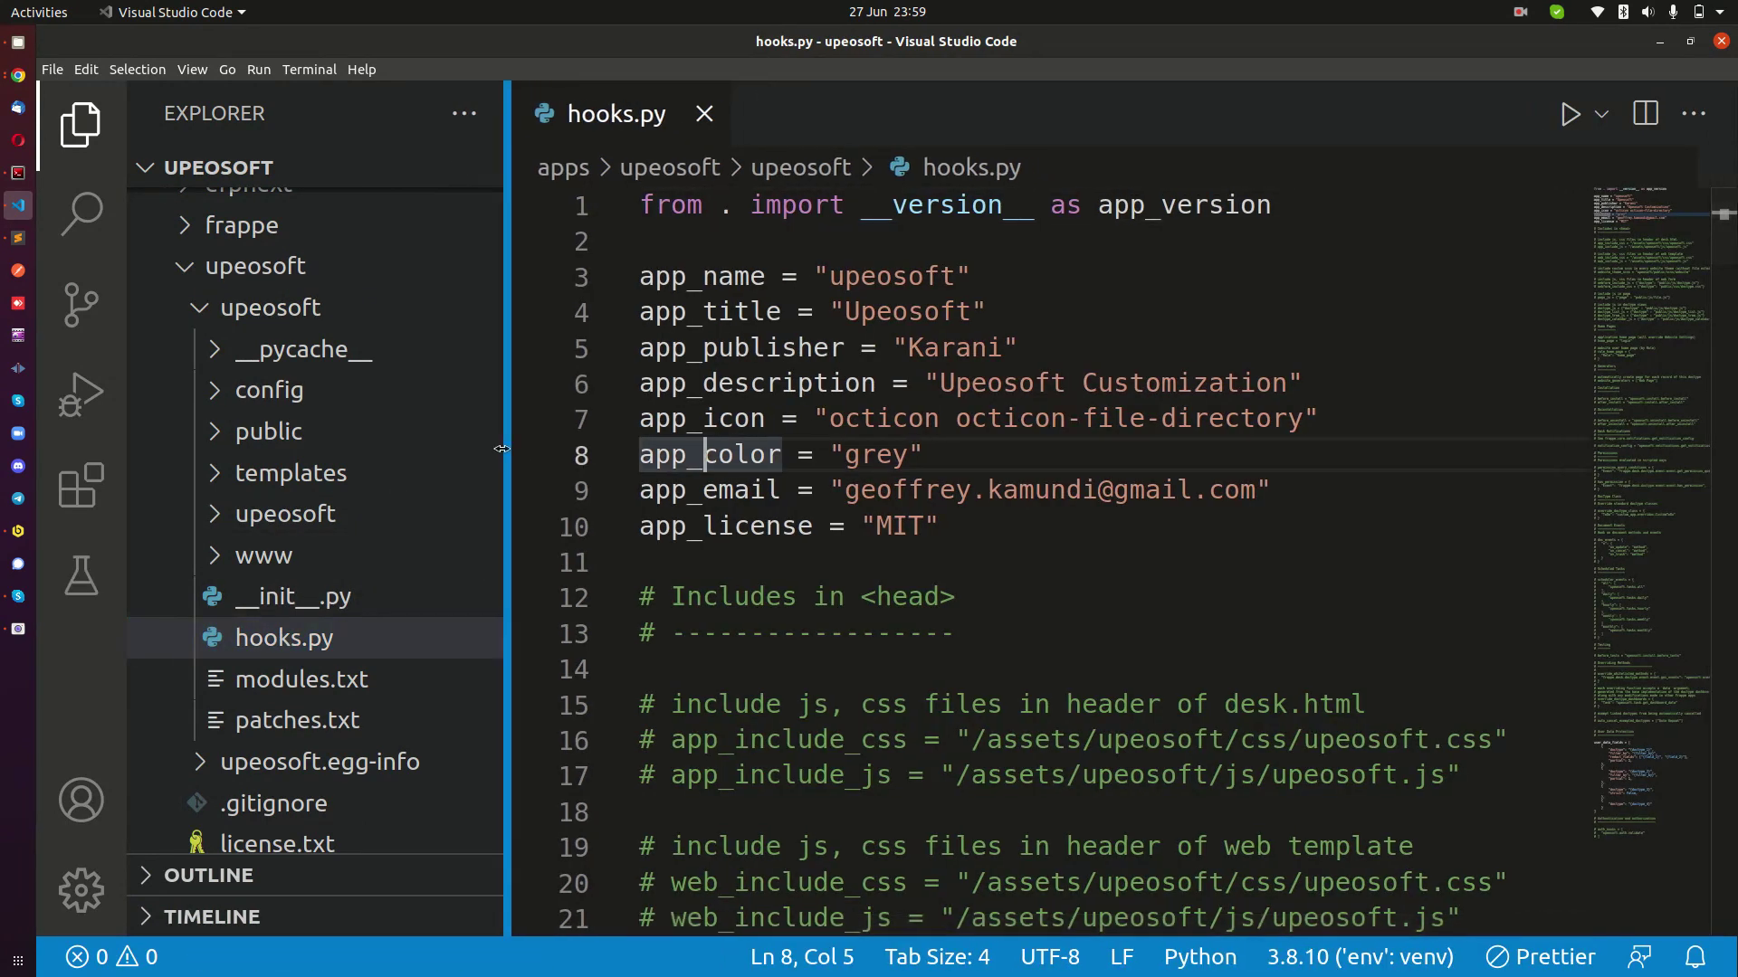
click(880, 362)
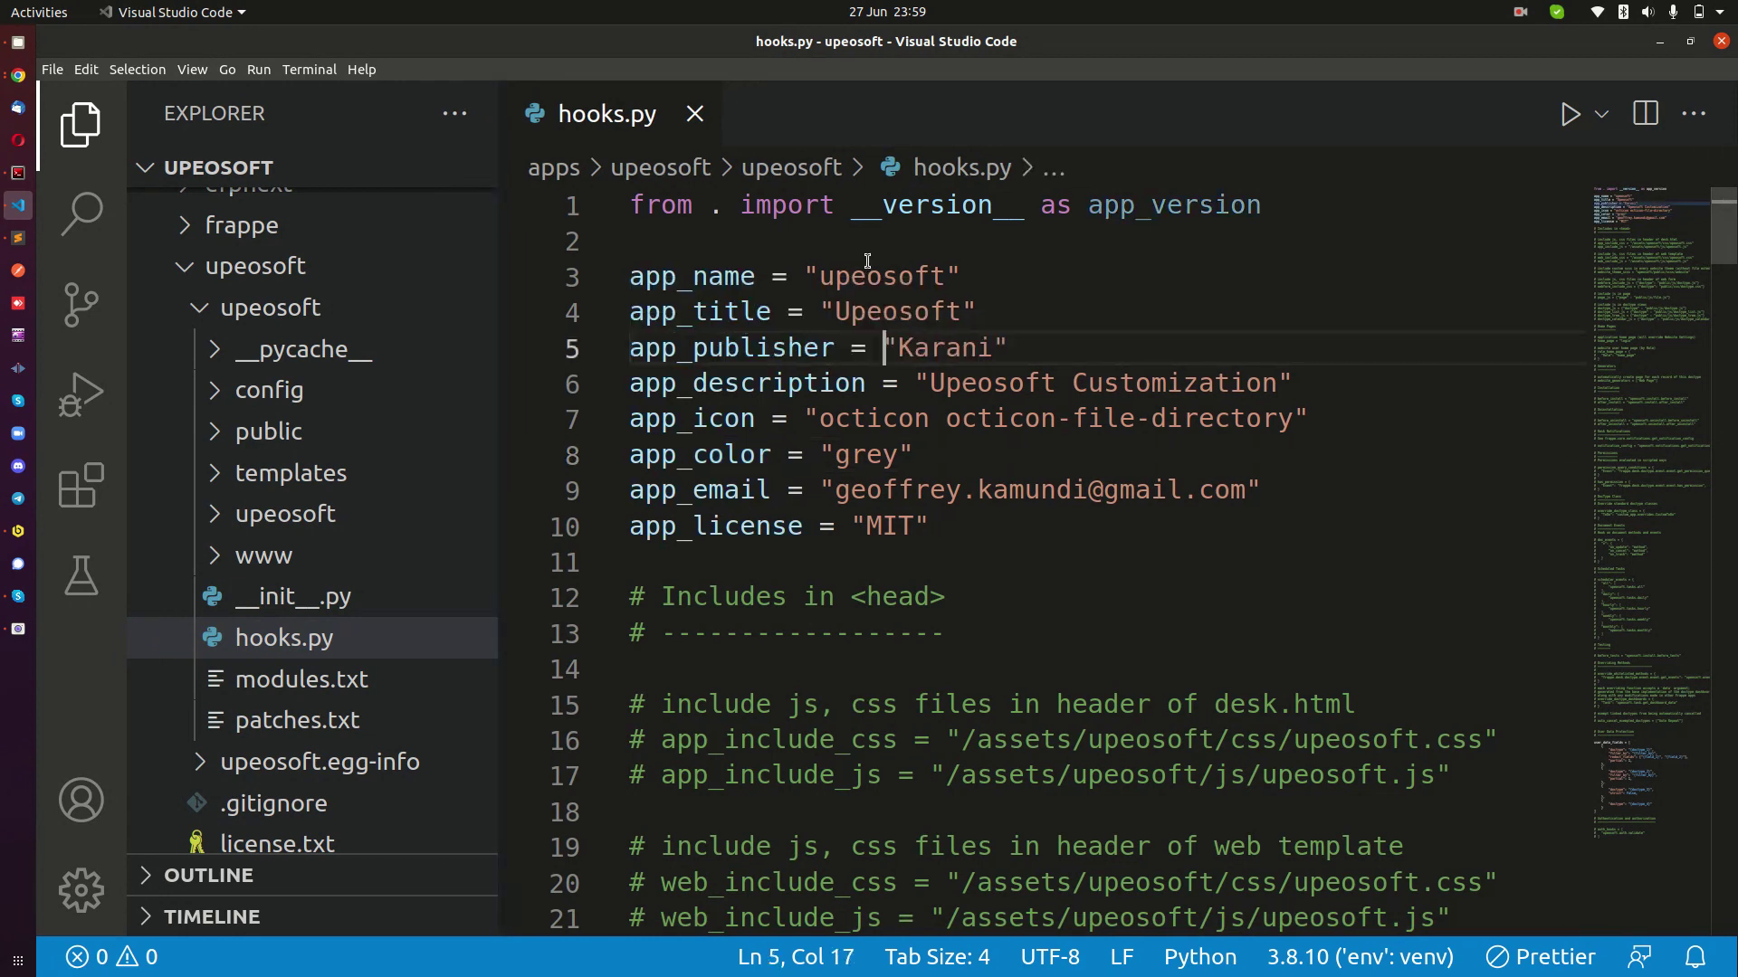
scroll(940, 396, down, 2)
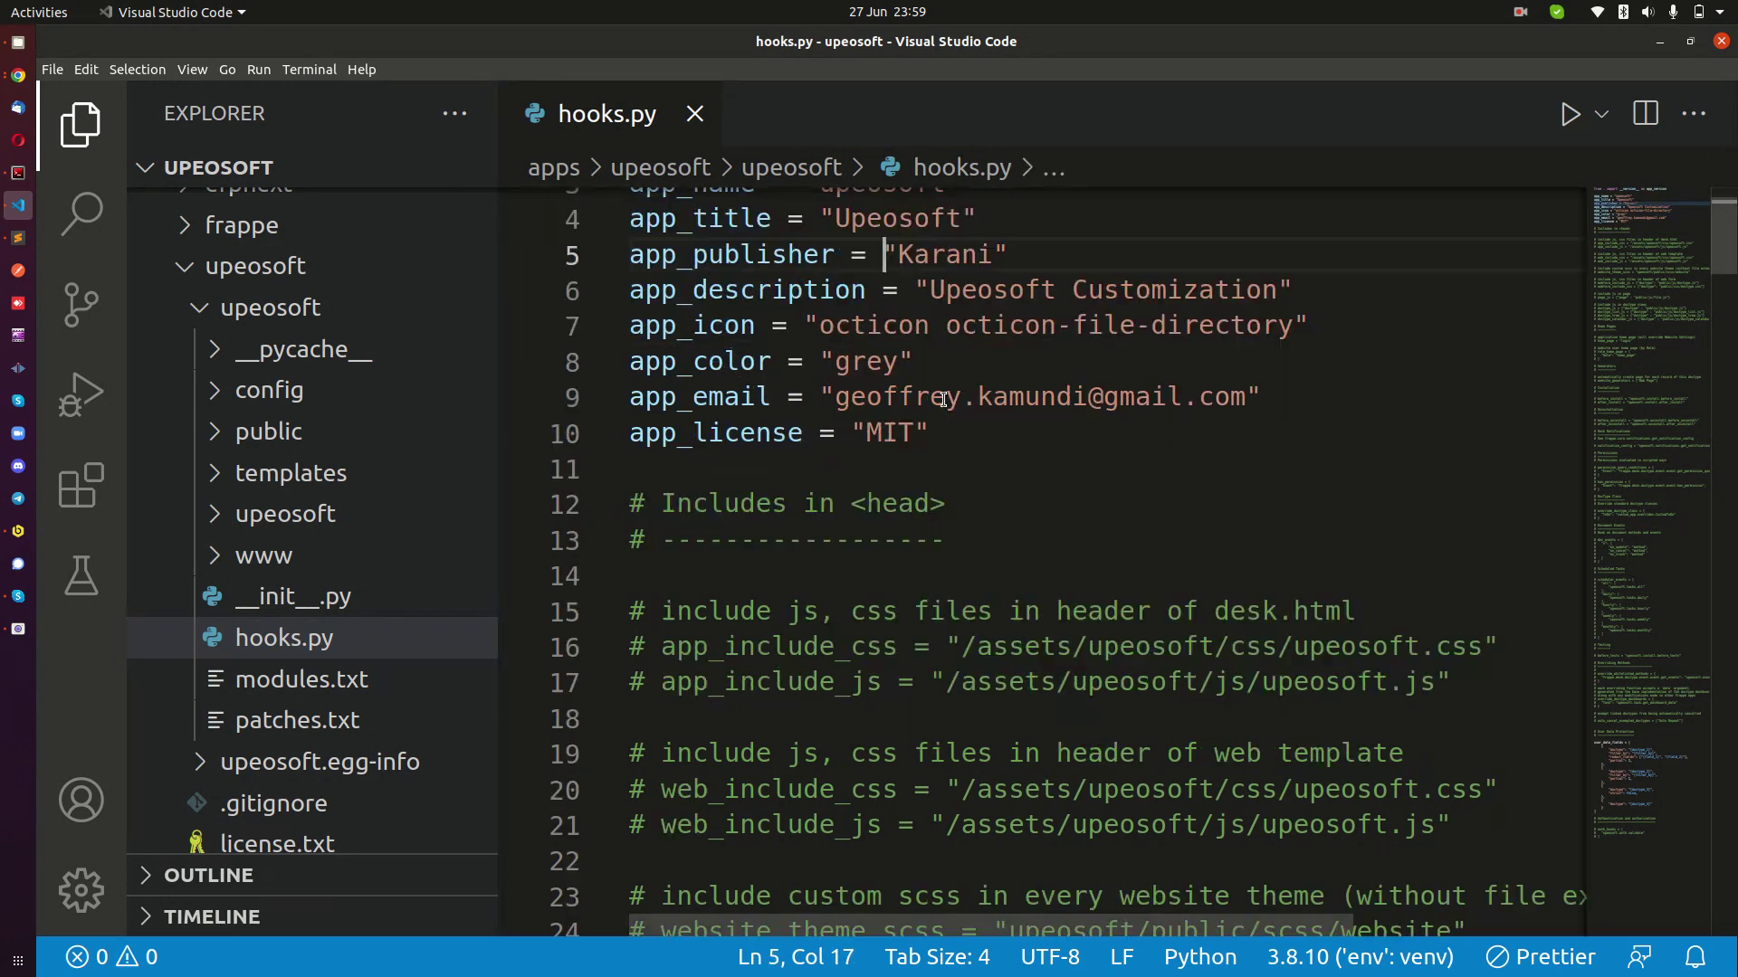
scroll(993, 416, up, 2)
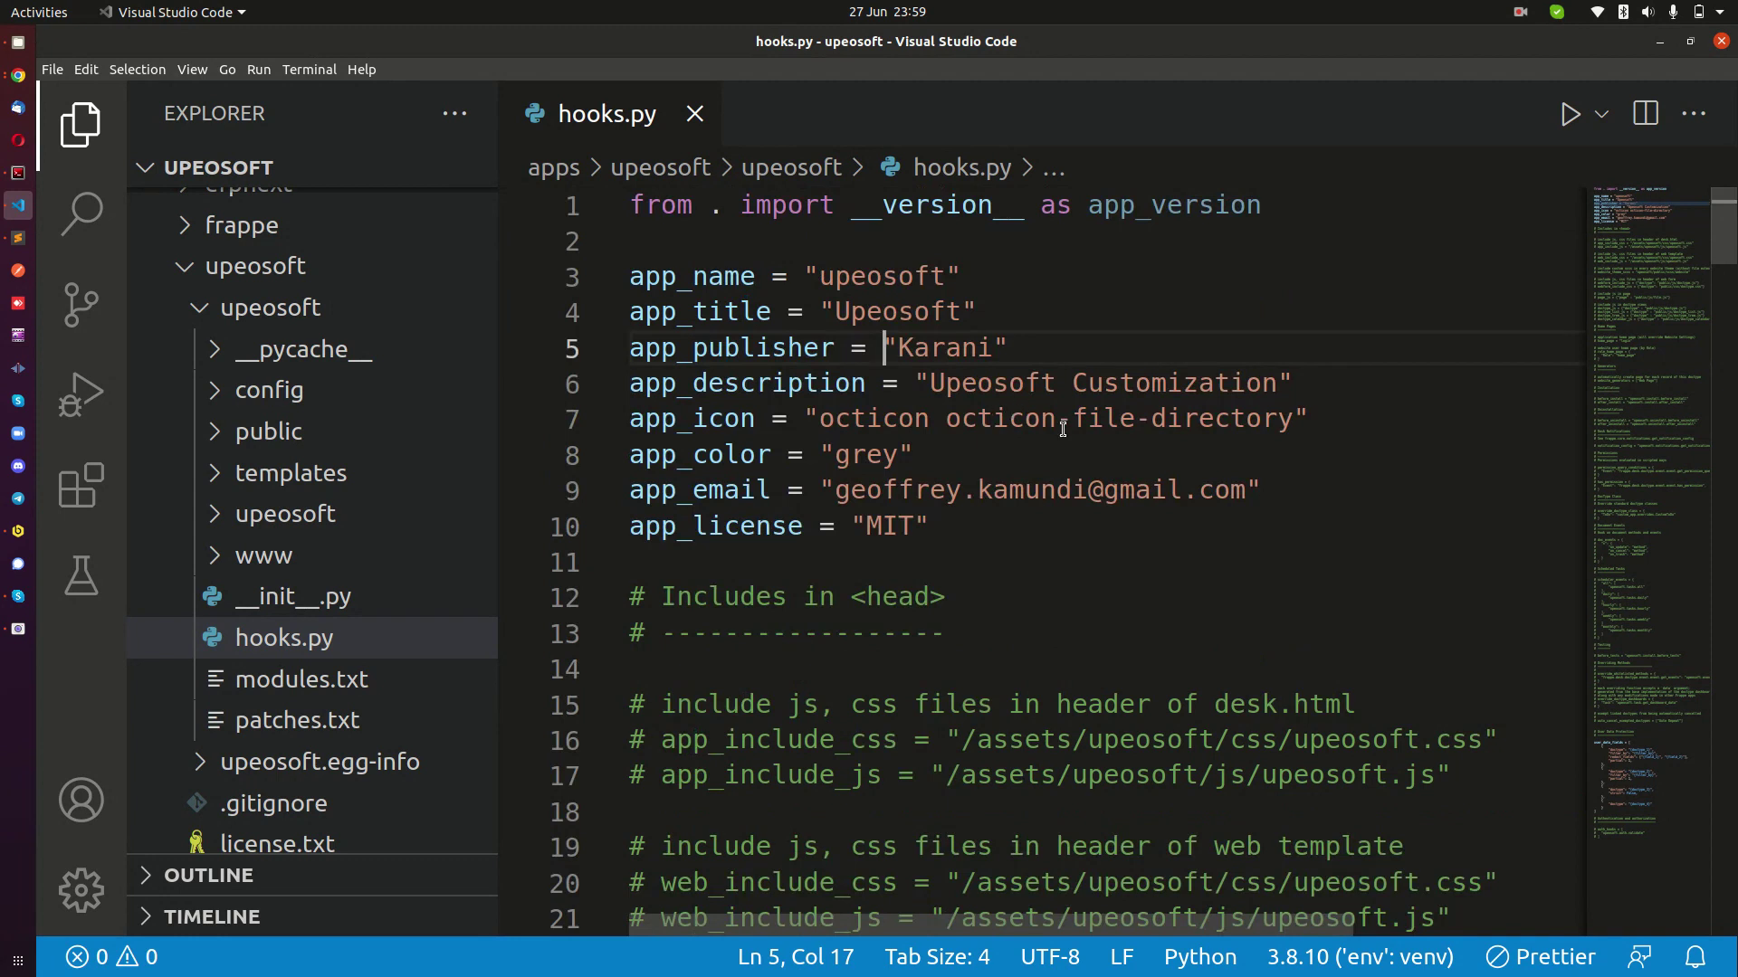
drag(499, 520, 467, 521)
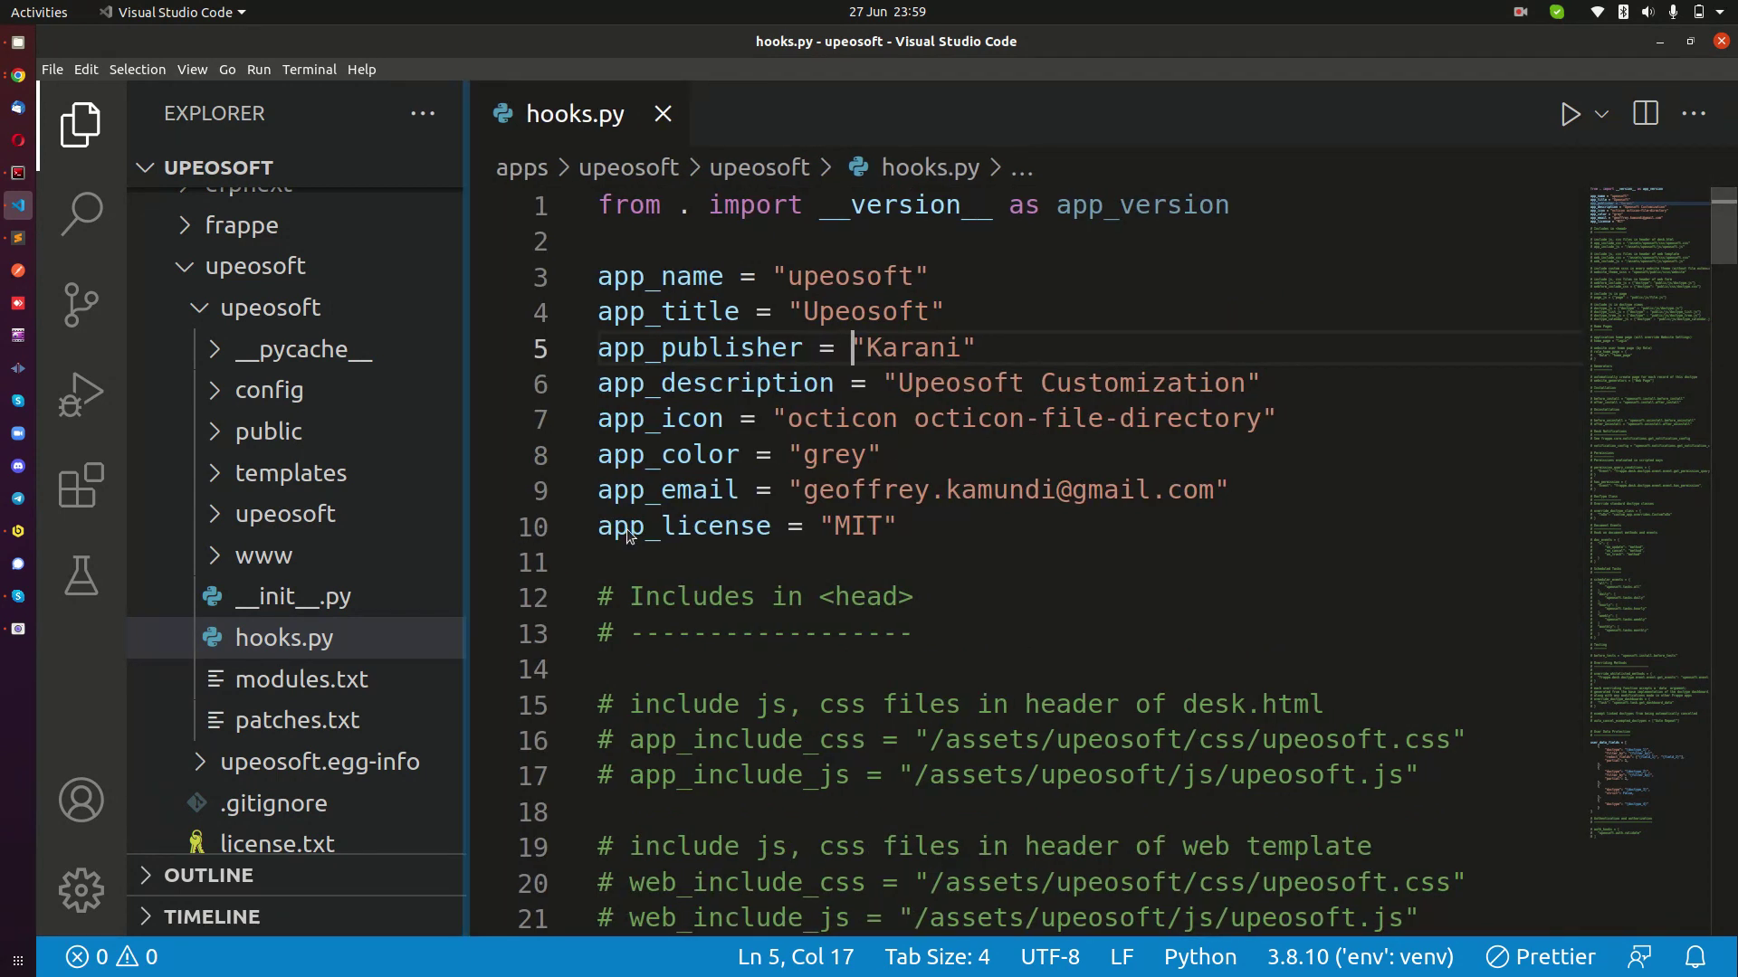
key(ctrl+minus)
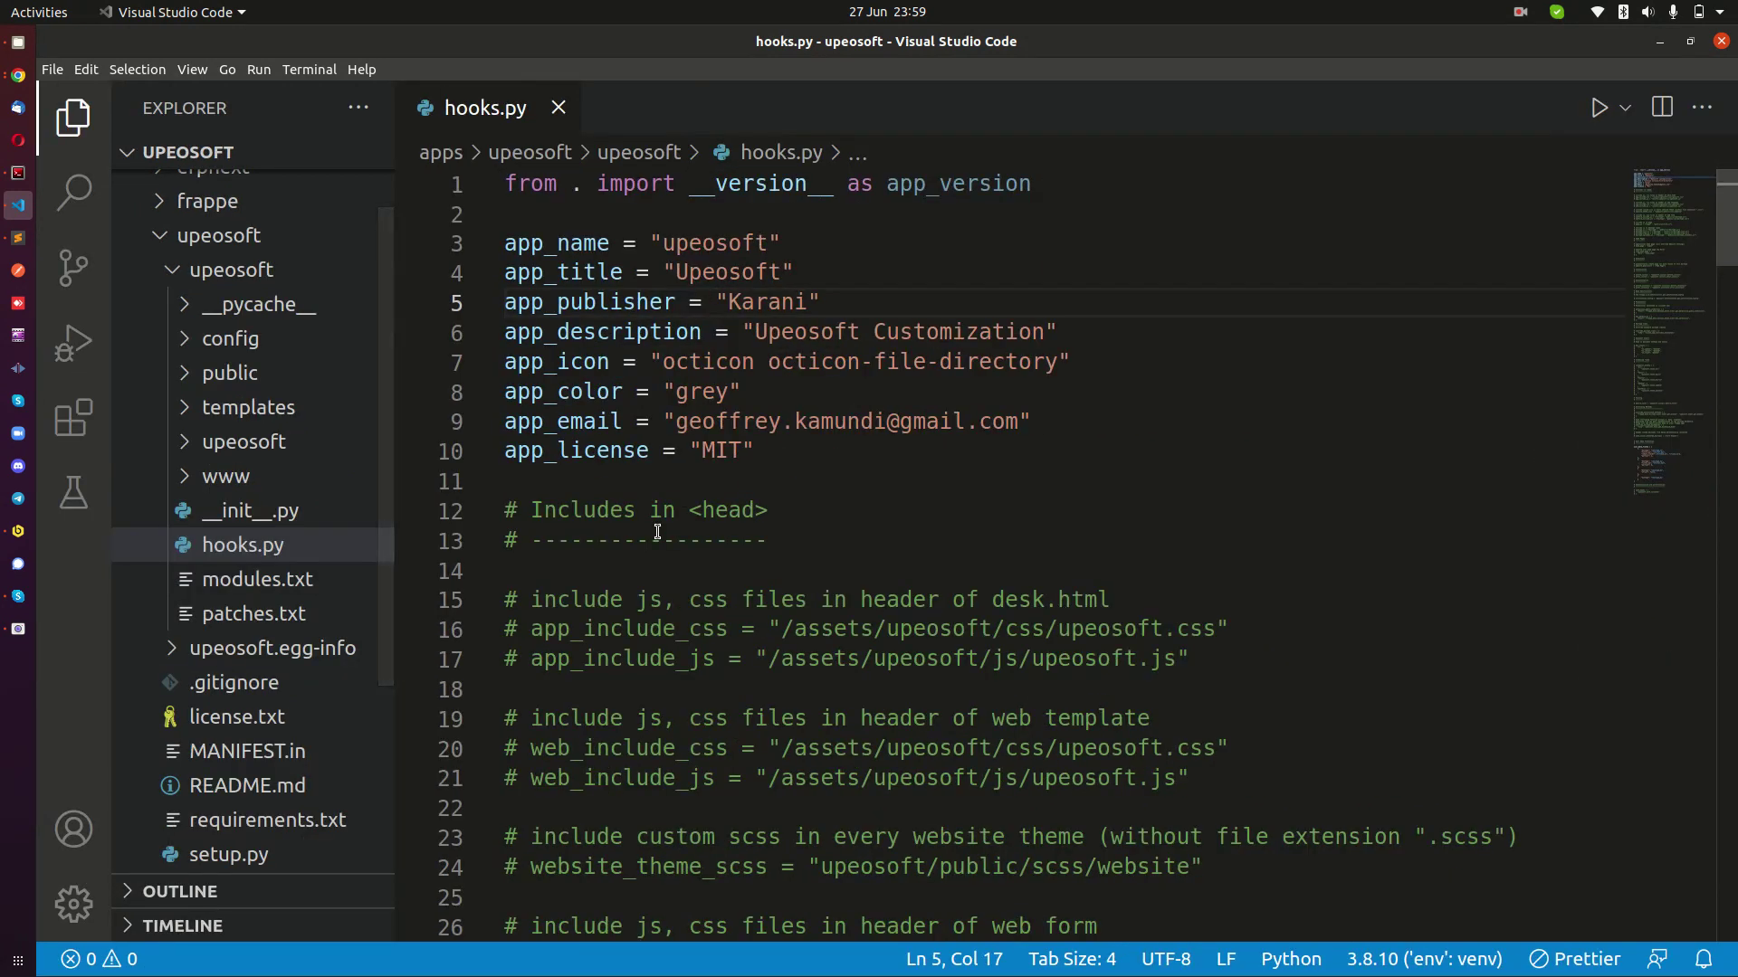
scroll(836, 534, down, 1)
scroll(836, 534, down, 5)
scroll(961, 526, up, 6)
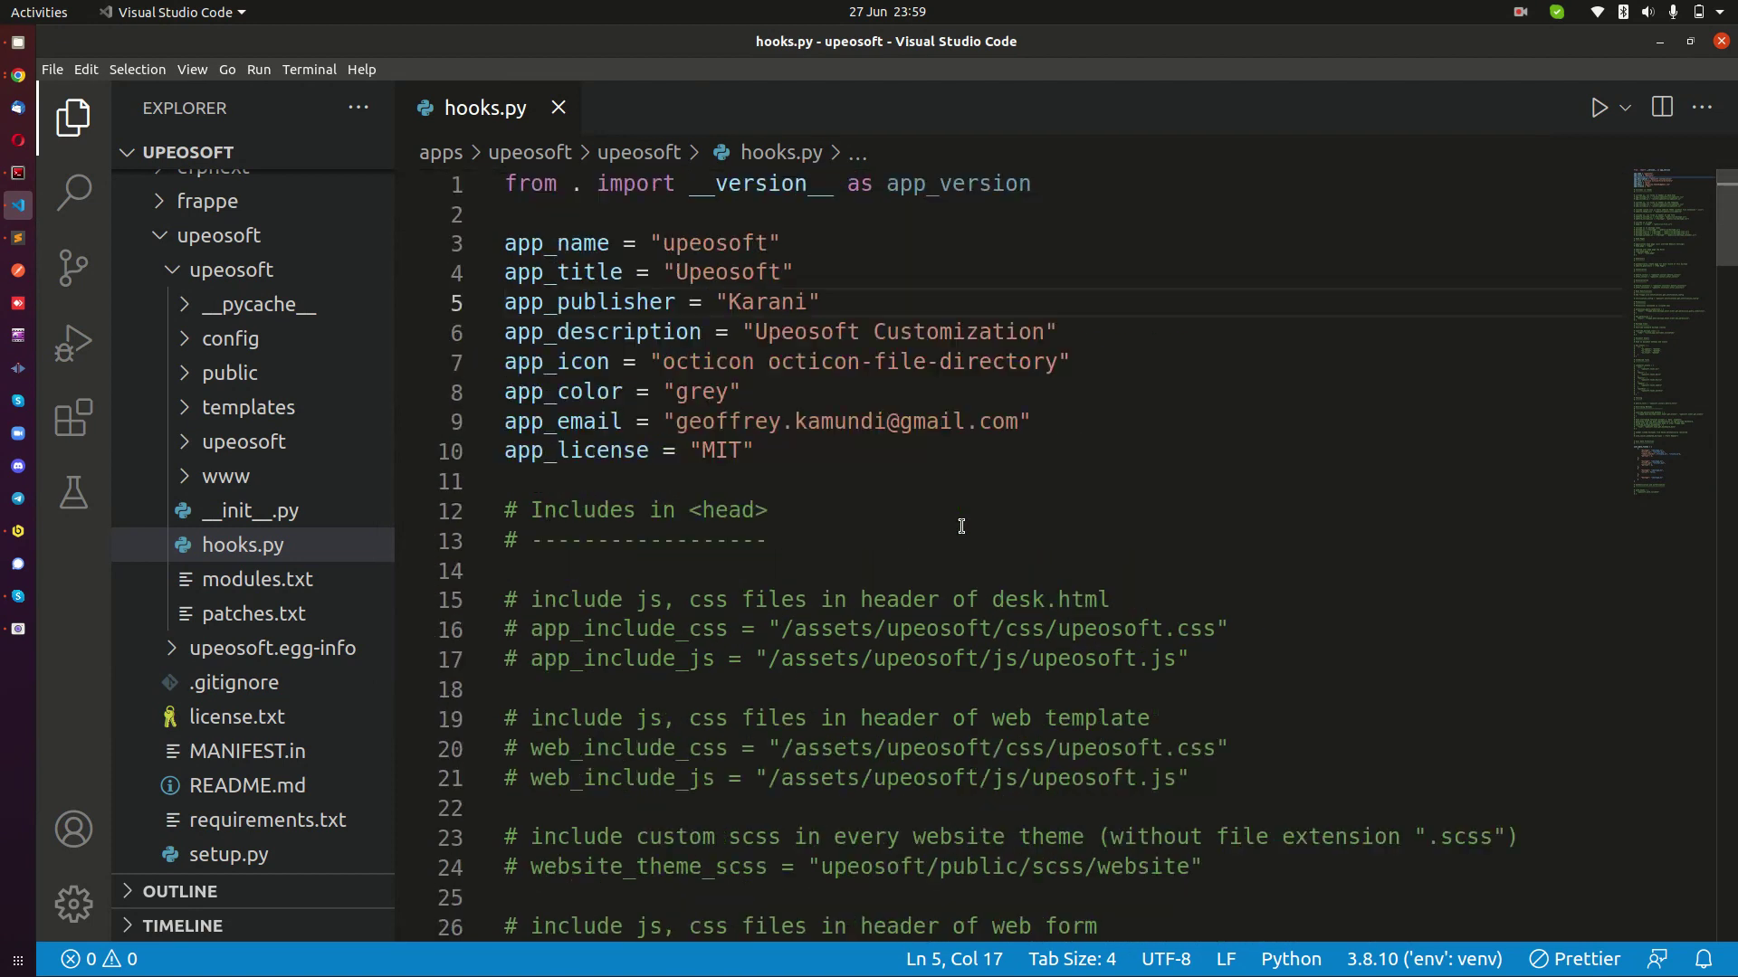
Scroll to the end of hooks.py and place the caret after the commented auth_hooks block.
click(1119, 367)
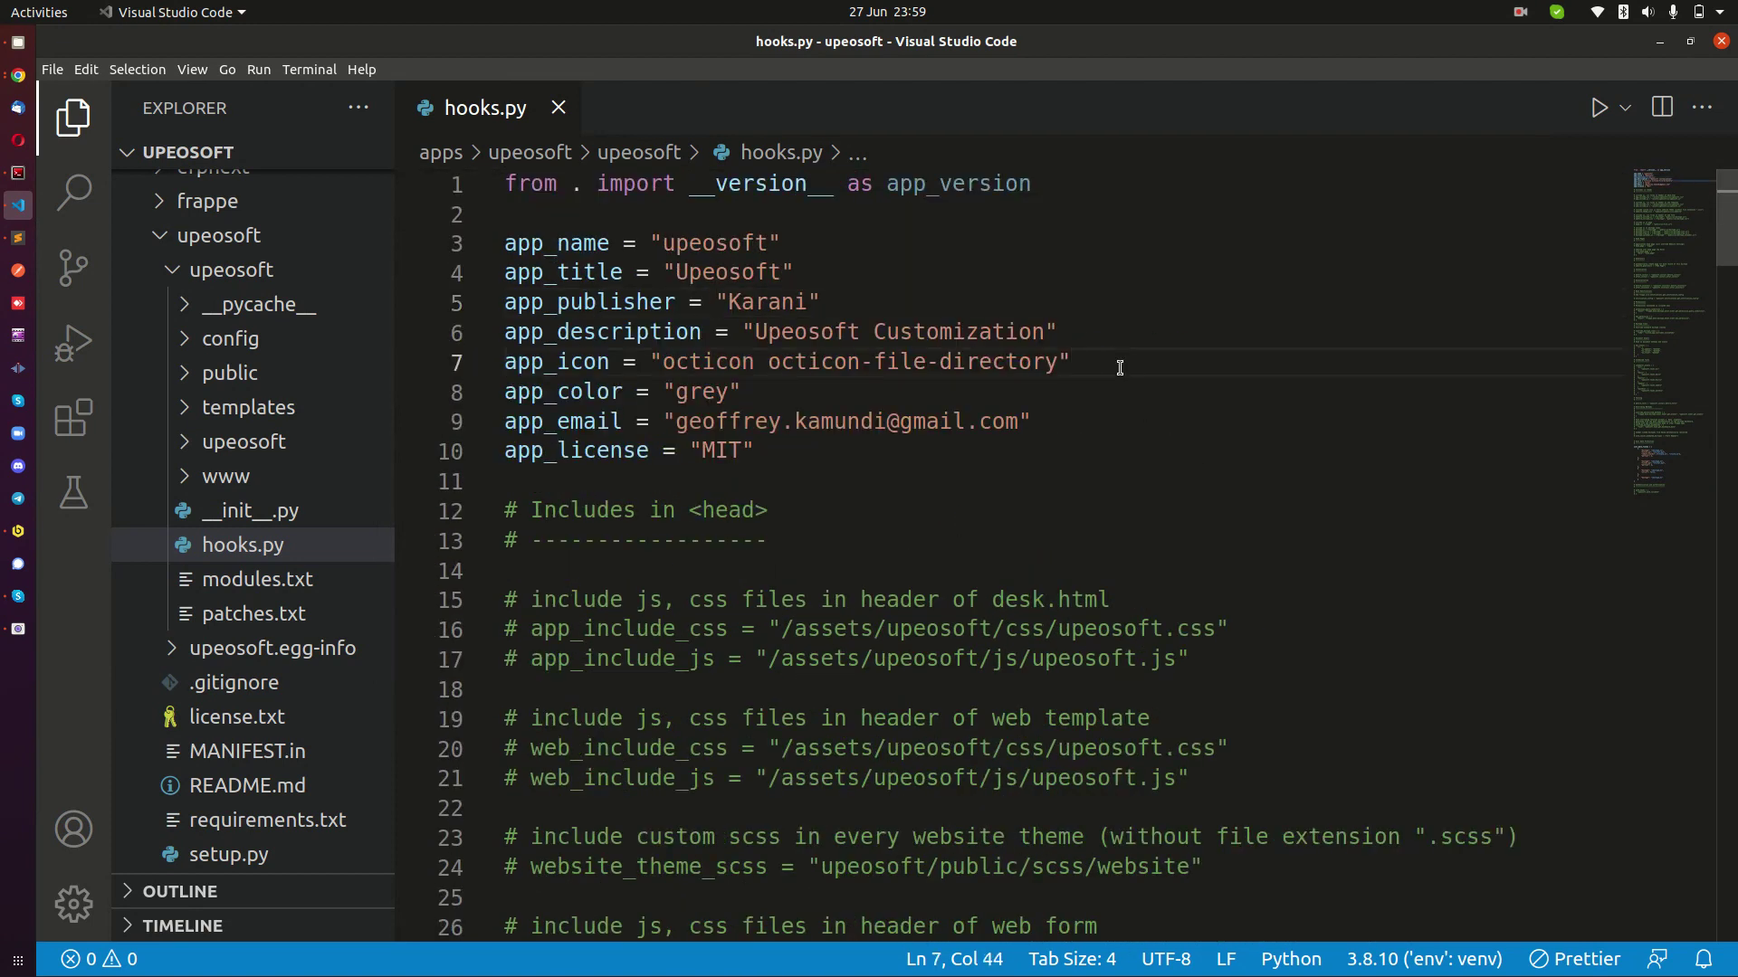
scroll(1119, 367, down, 20)
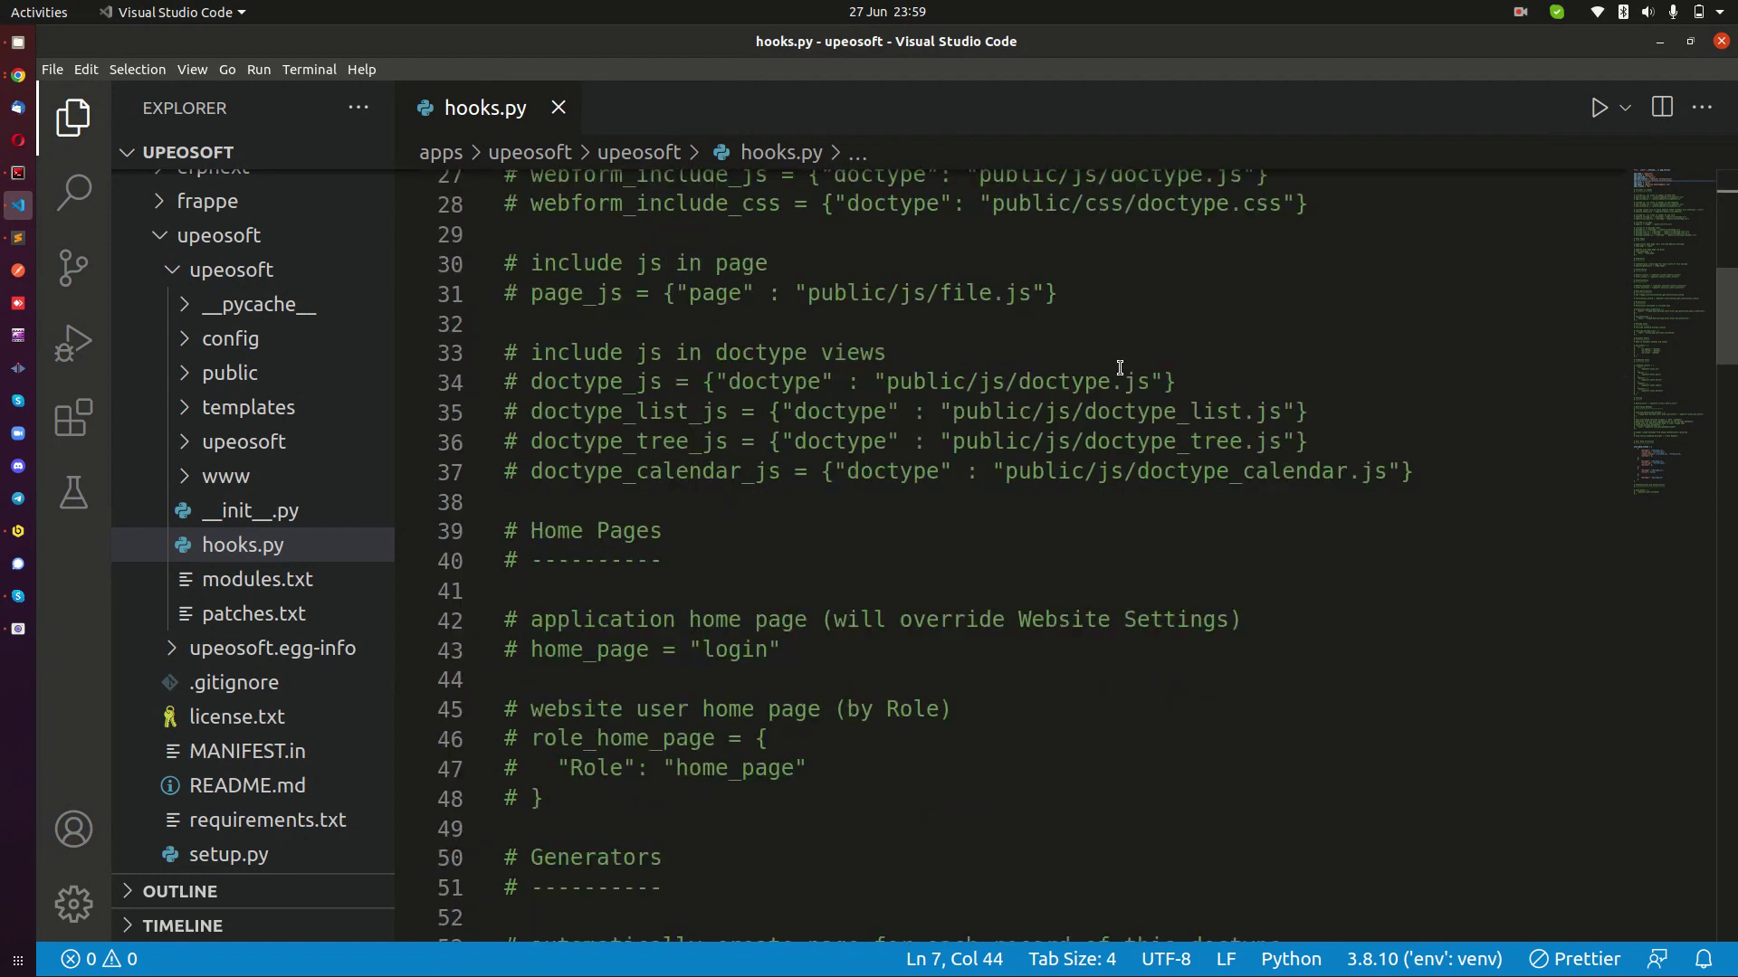
scroll(1155, 404, down, 20)
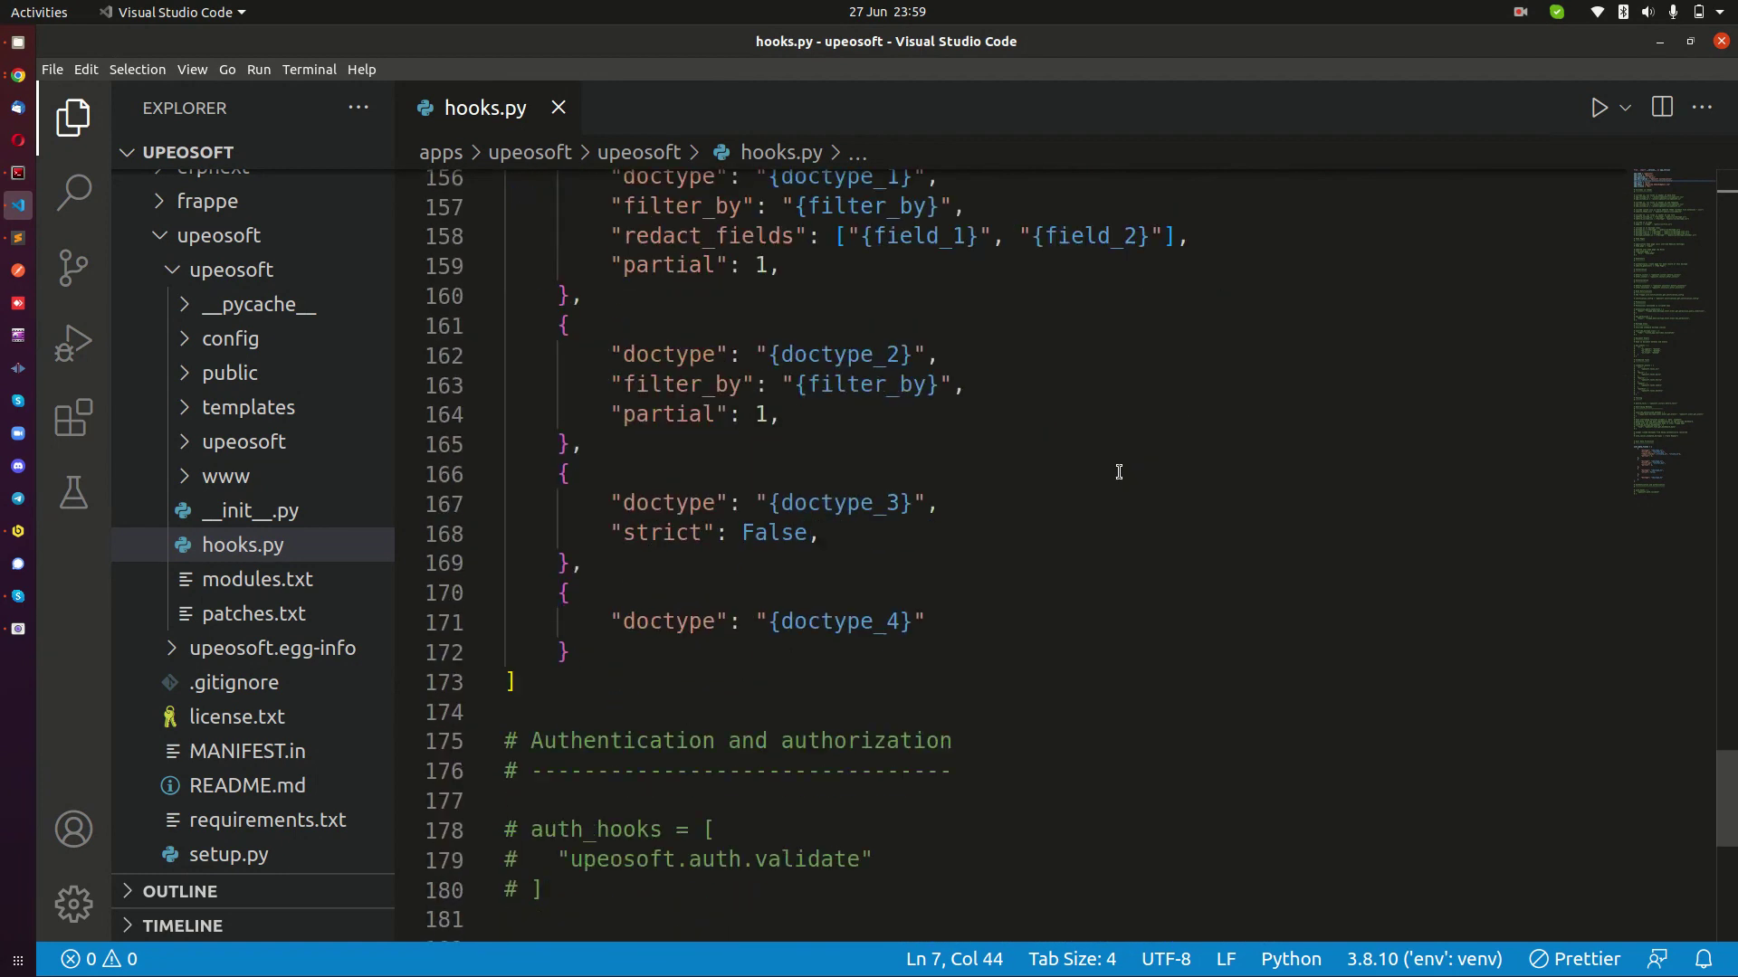
scroll(1120, 471, up, 6)
scroll(1120, 471, up, 5)
scroll(1120, 471, down, 10)
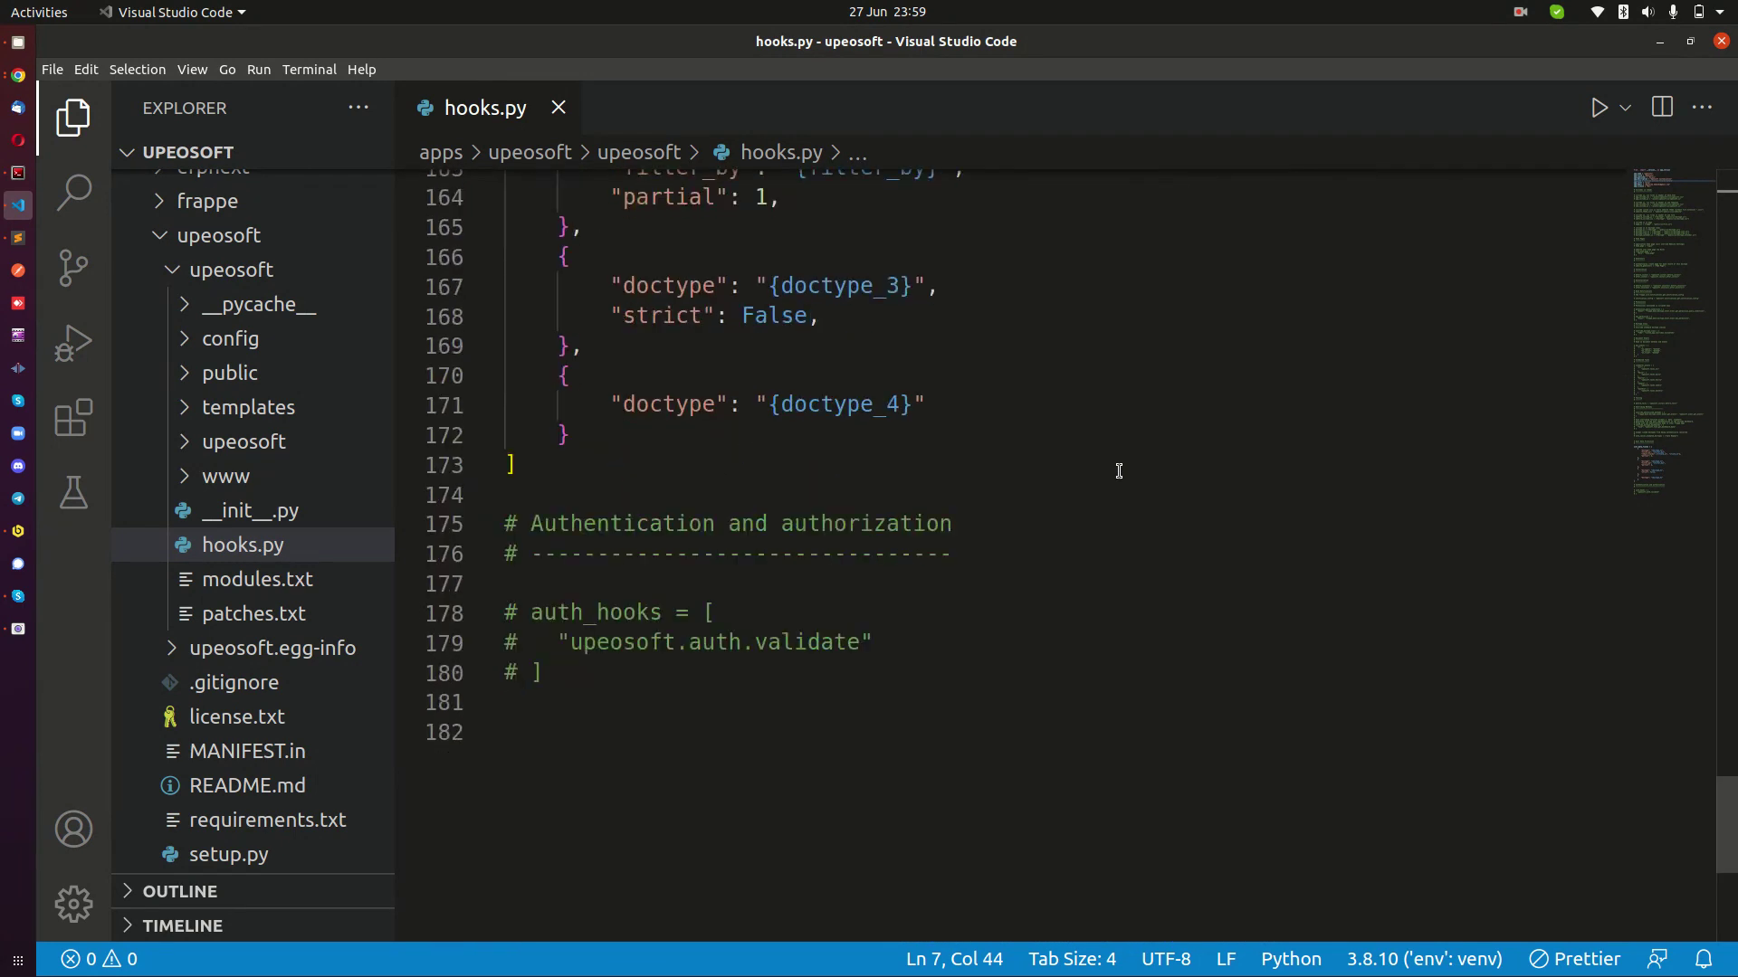
scroll(775, 404, up, 3)
drag(535, 356, 597, 471)
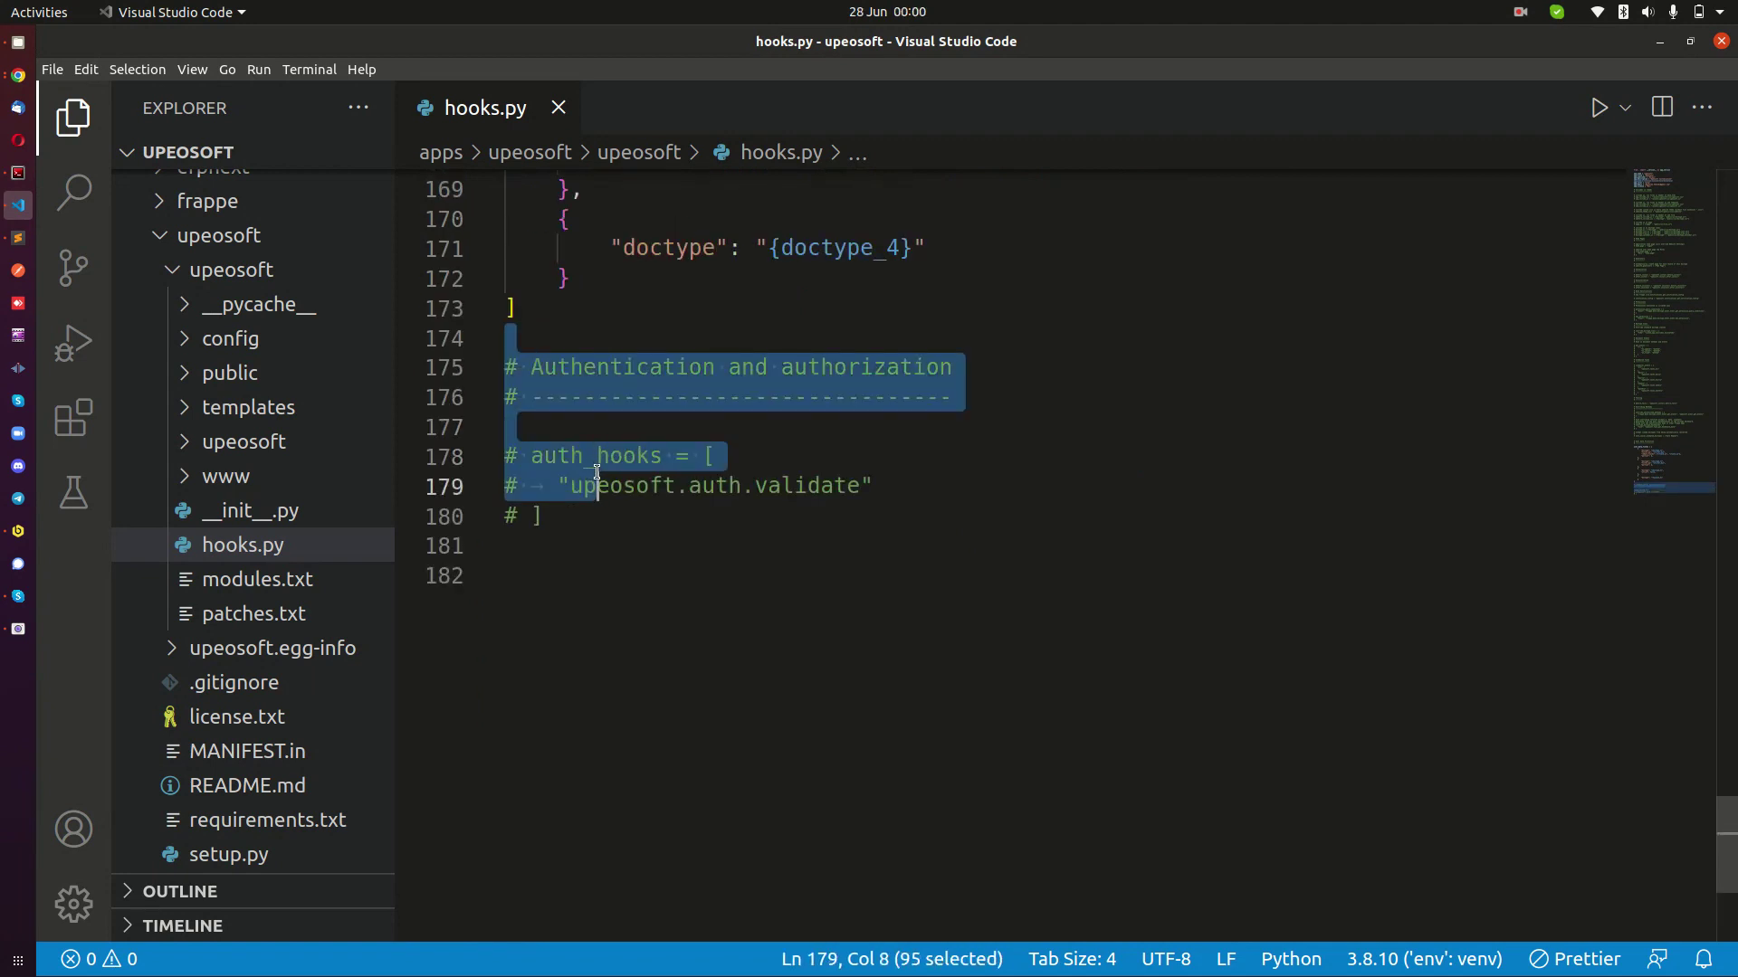
click(754, 375)
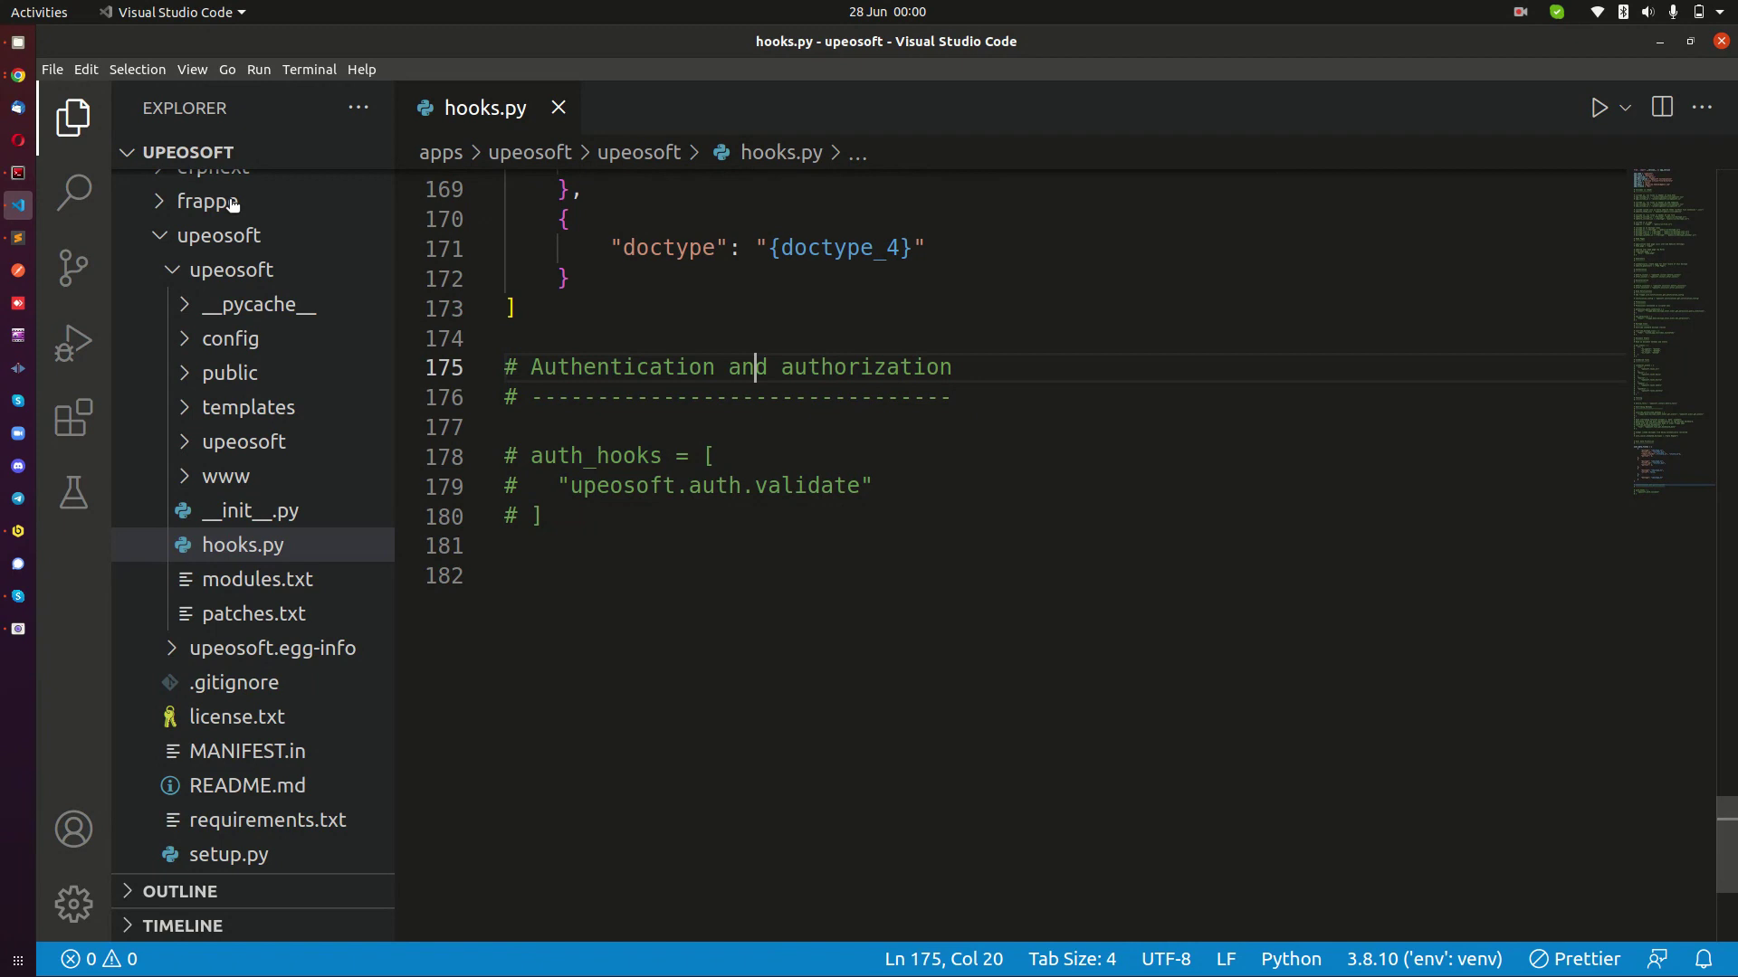
click(607, 508)
scroll(1010, 524, up, 4)
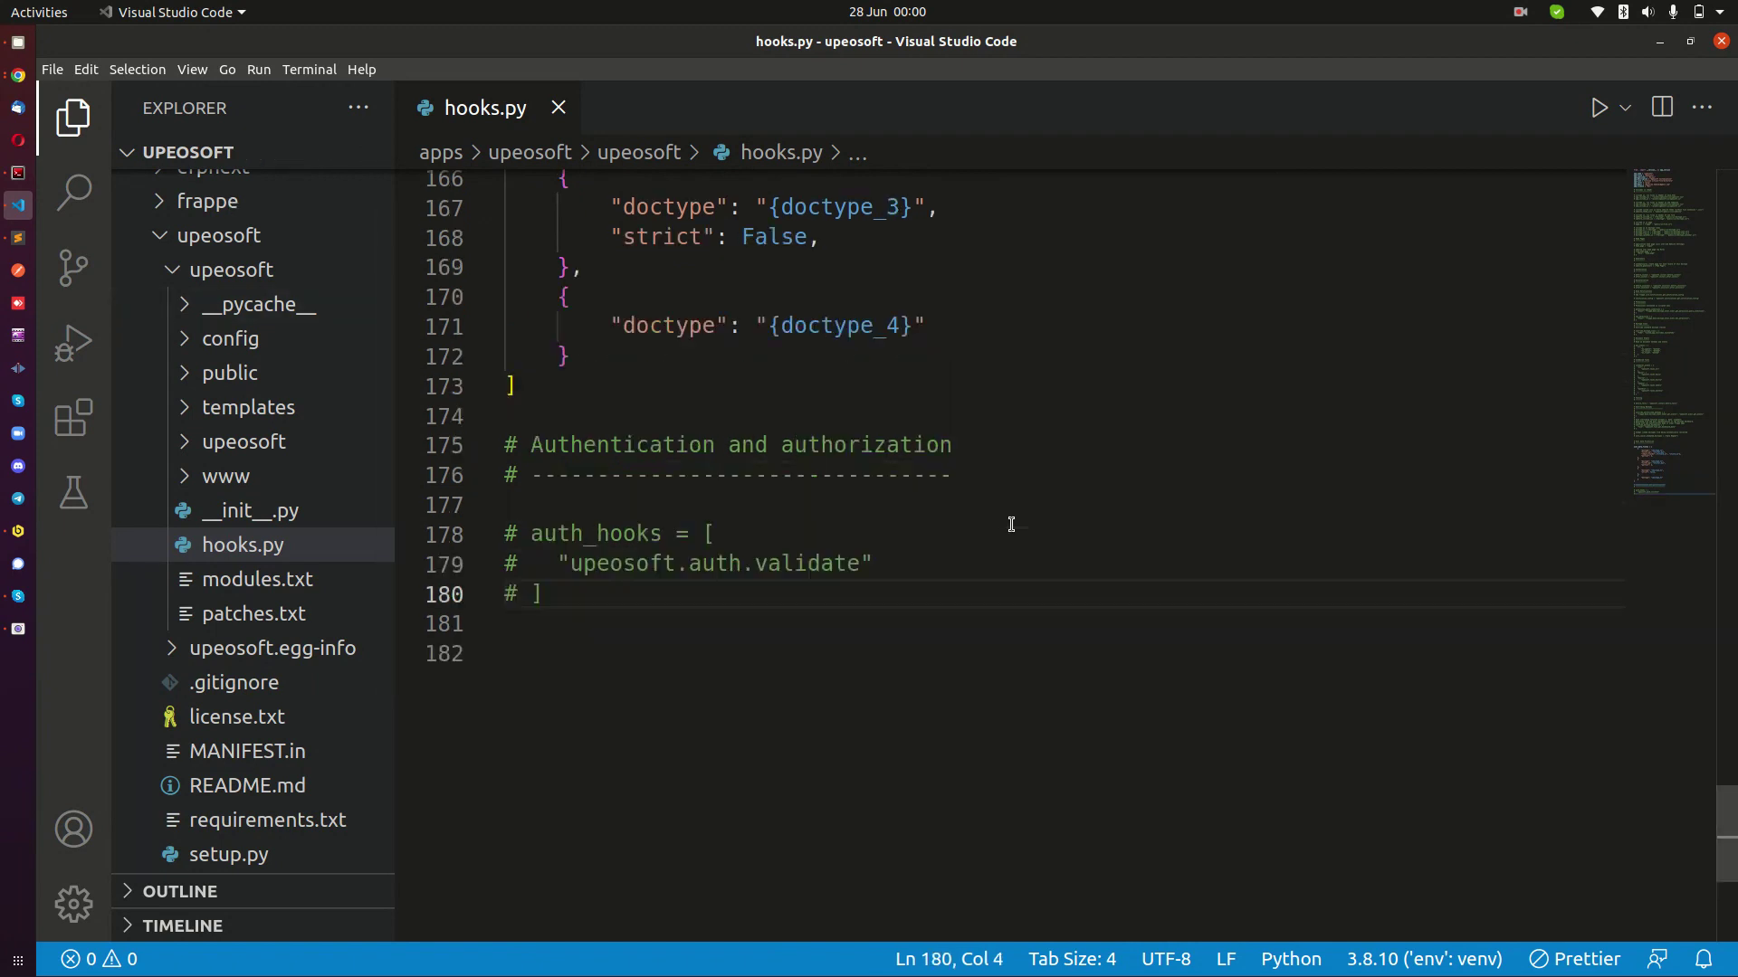
scroll(1011, 524, down, 3)
Add a fixtures = [ ] list at the end of hooks.py containing "Custom Field".
key(Return)
key(Return)
key(Return)
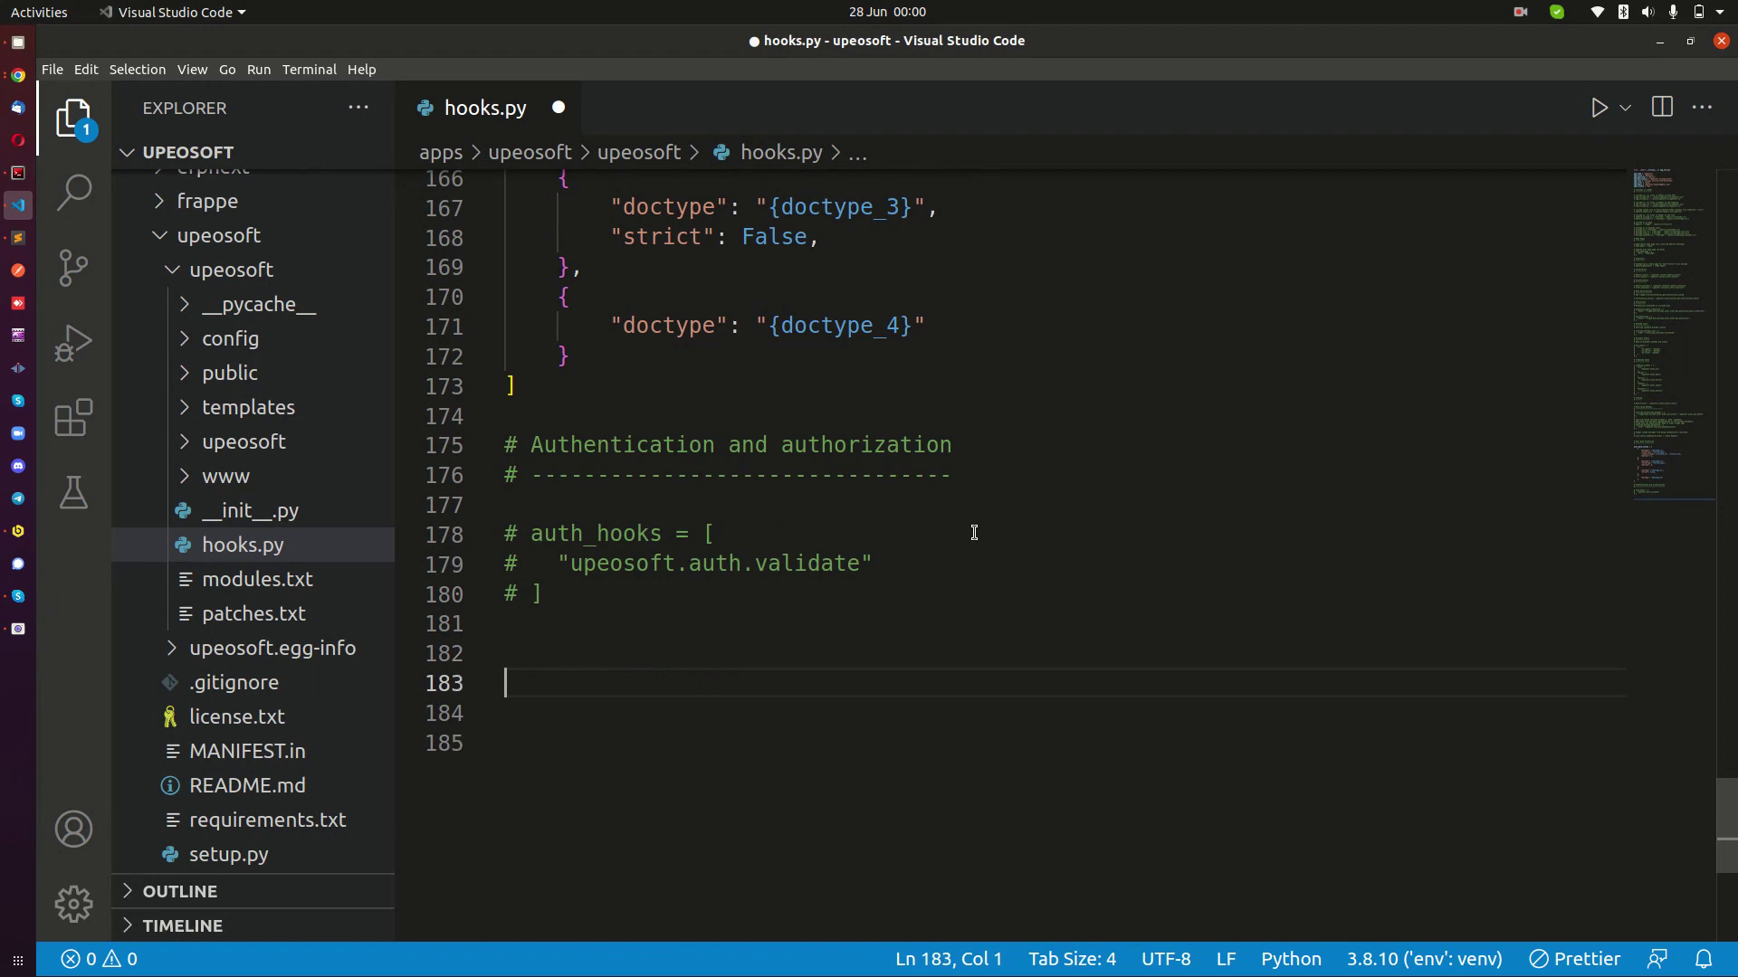
text(fixtures = [)
key(ctrl+space)
key(Return)
key(ctrl+BackSpace)
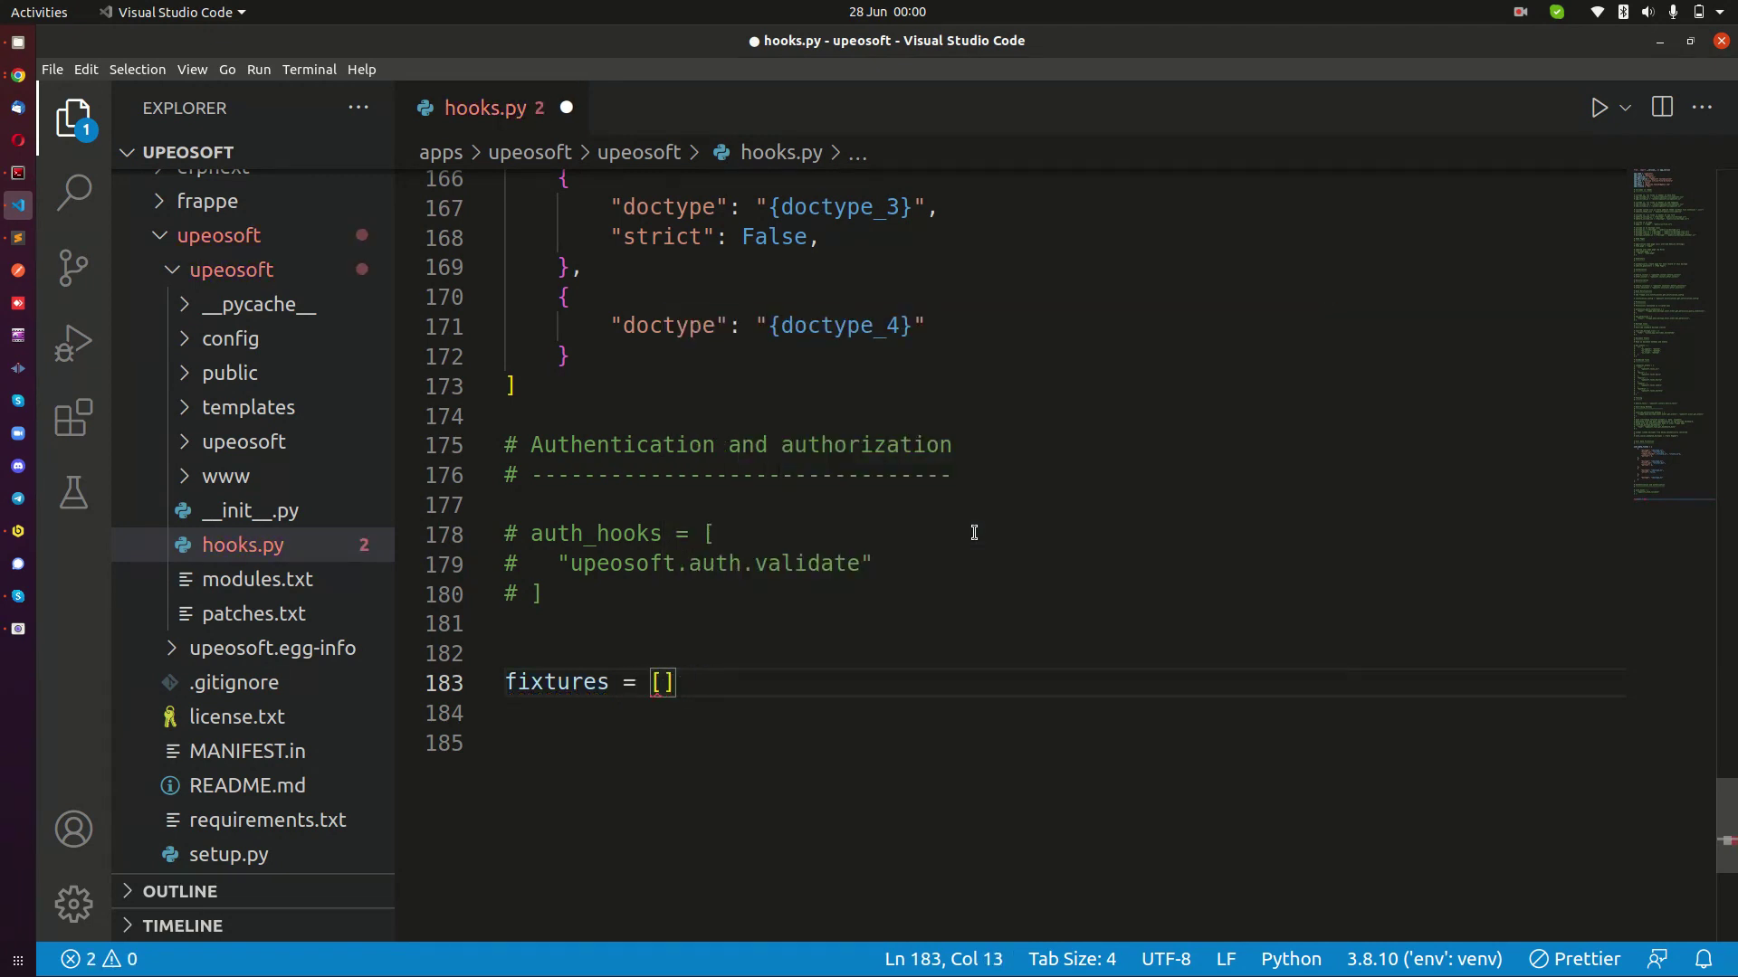
key(Return)
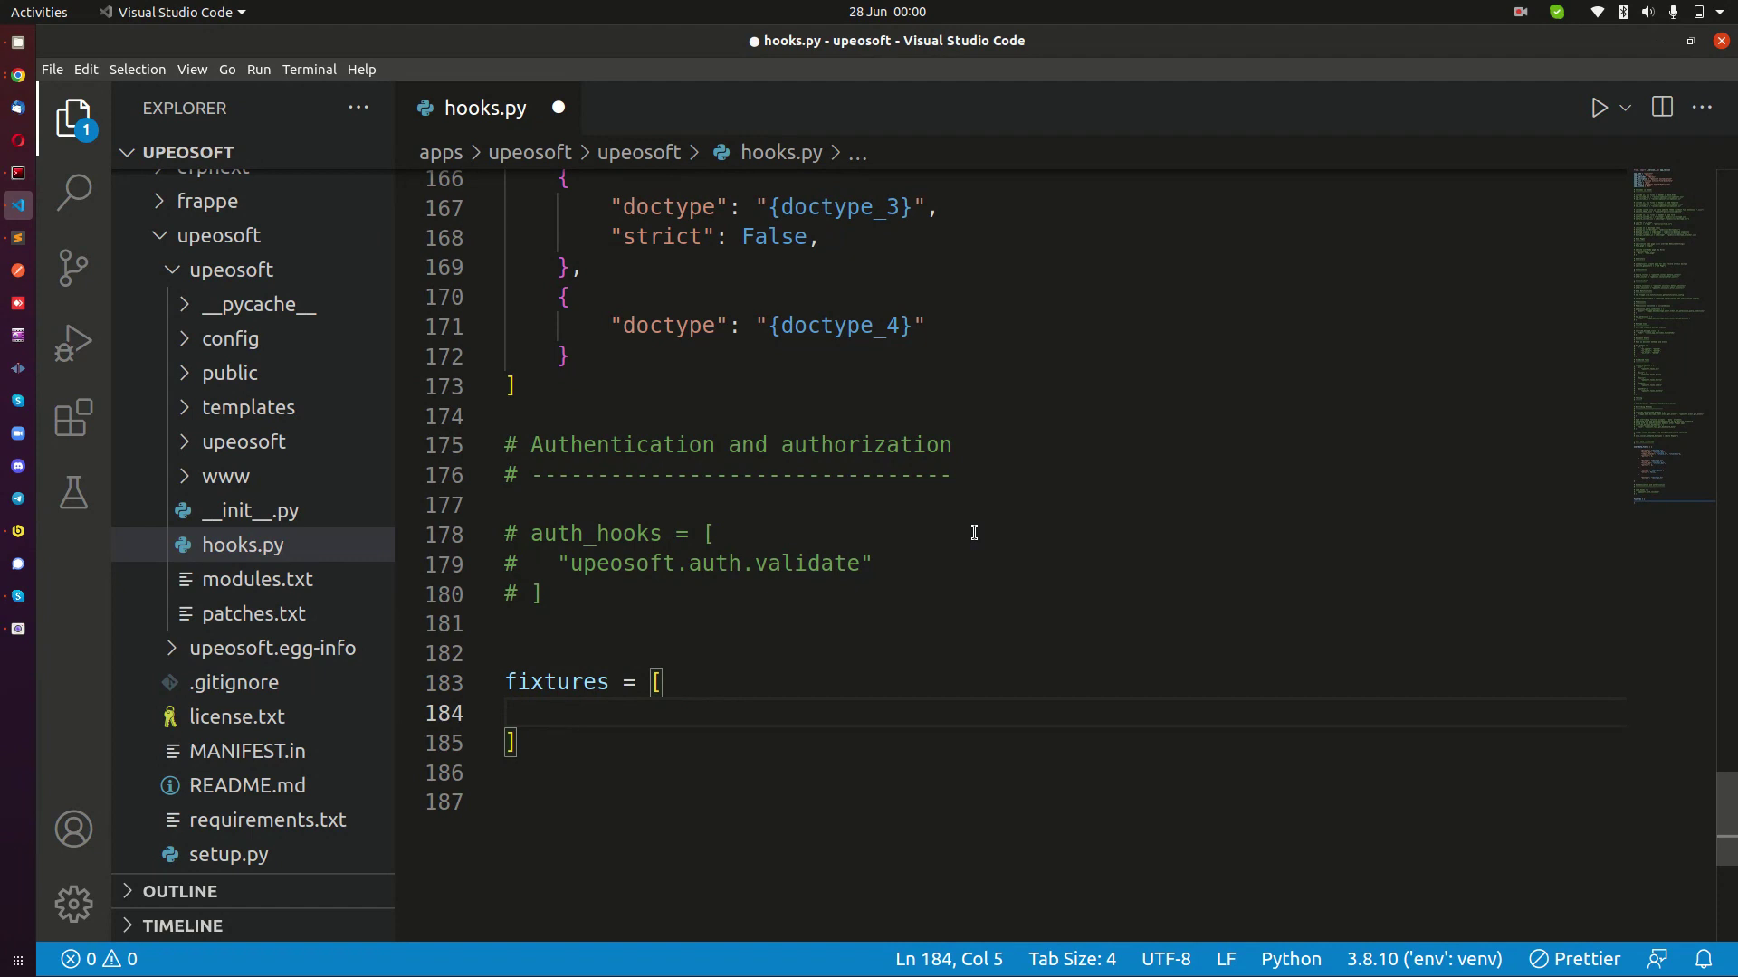
text(")
text(Custom )
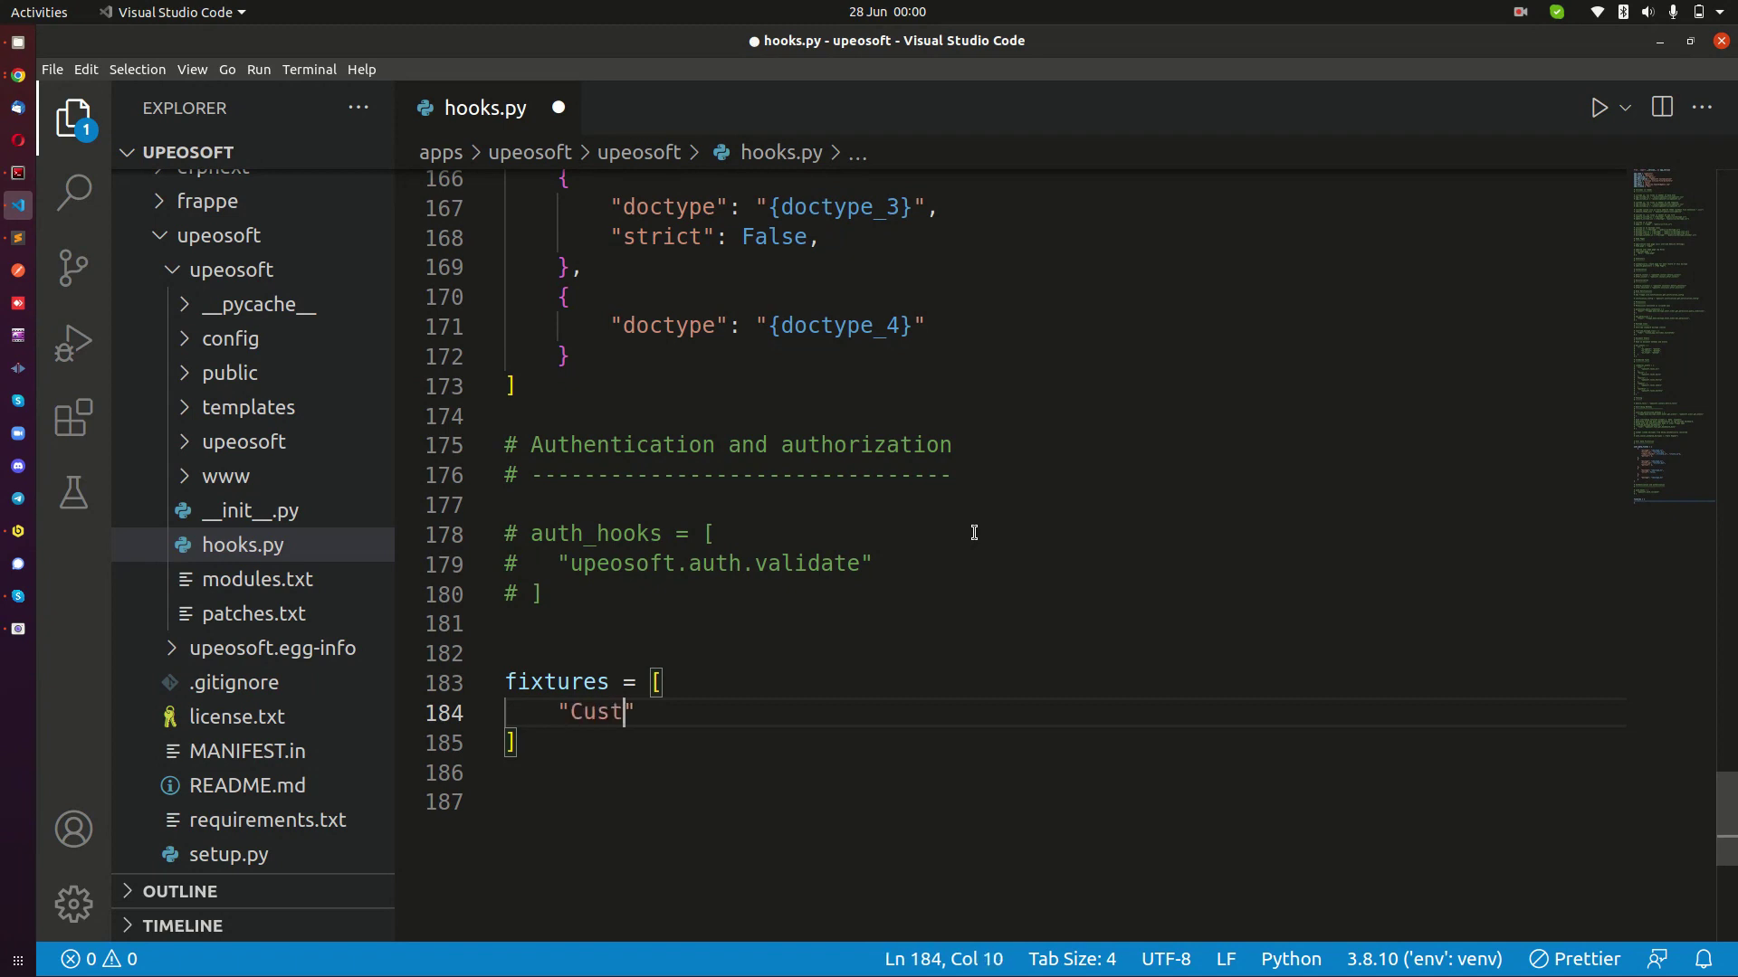
text(Field)
Check the new fixtures block entry and dismiss the pop-up notification.
drag(571, 713, 738, 710)
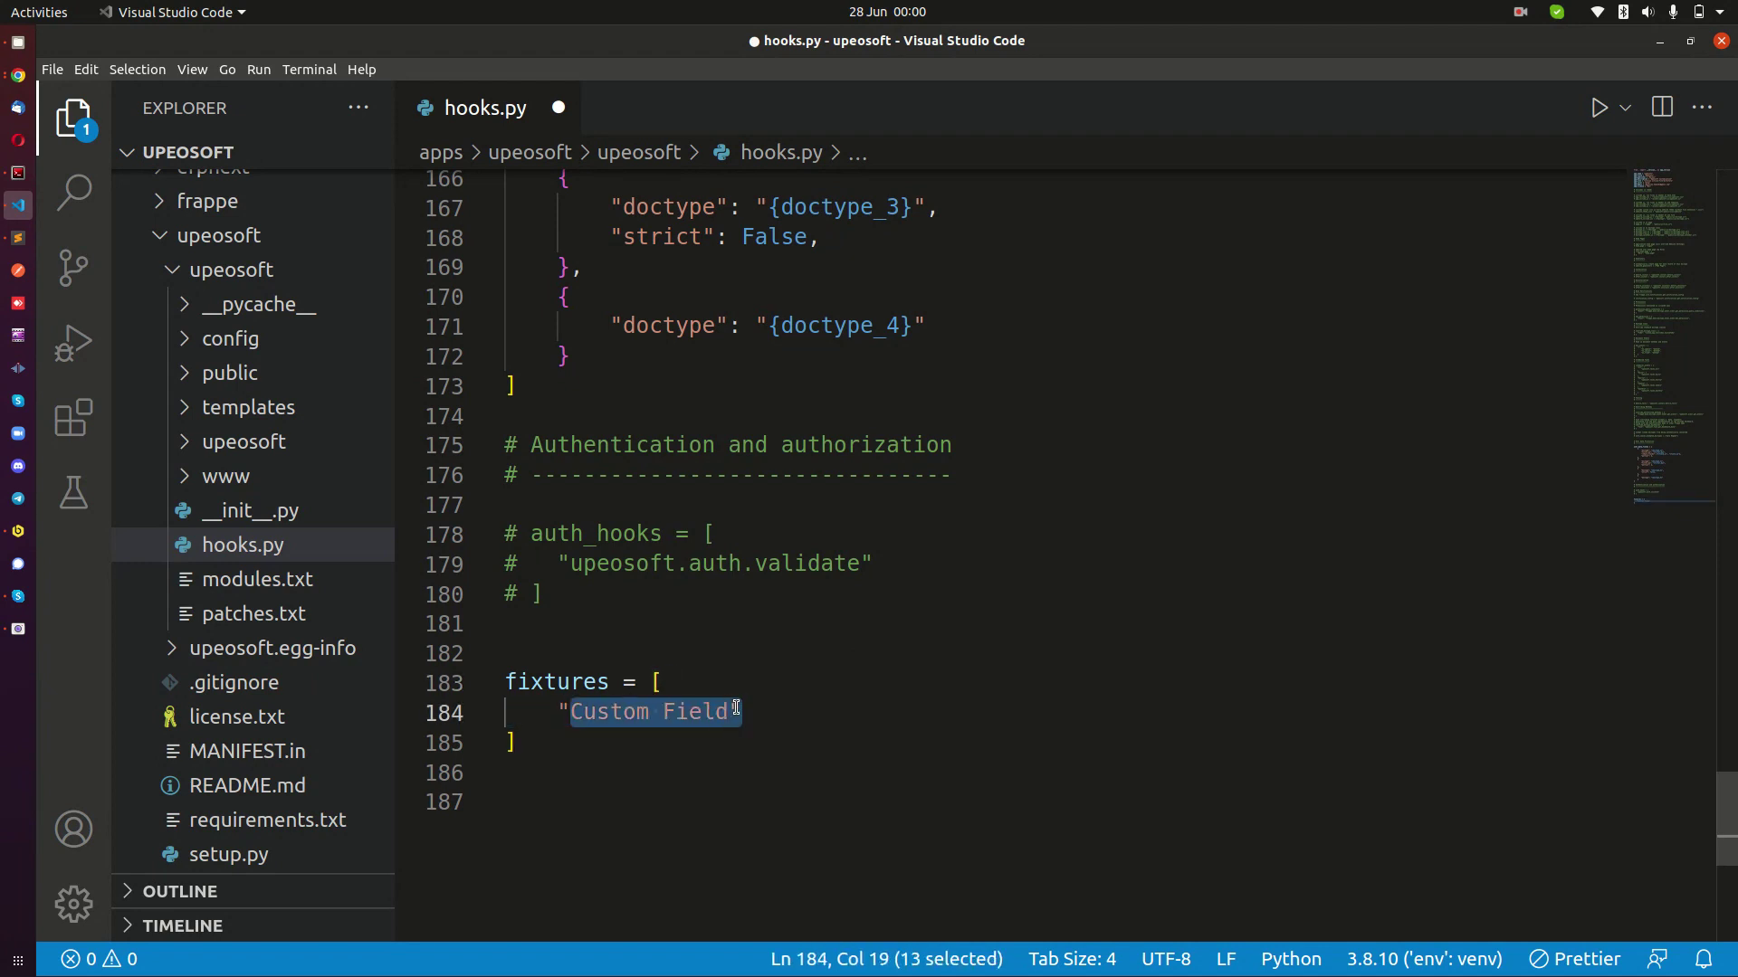
click(736, 711)
click(559, 715)
drag(571, 713, 729, 712)
click(582, 720)
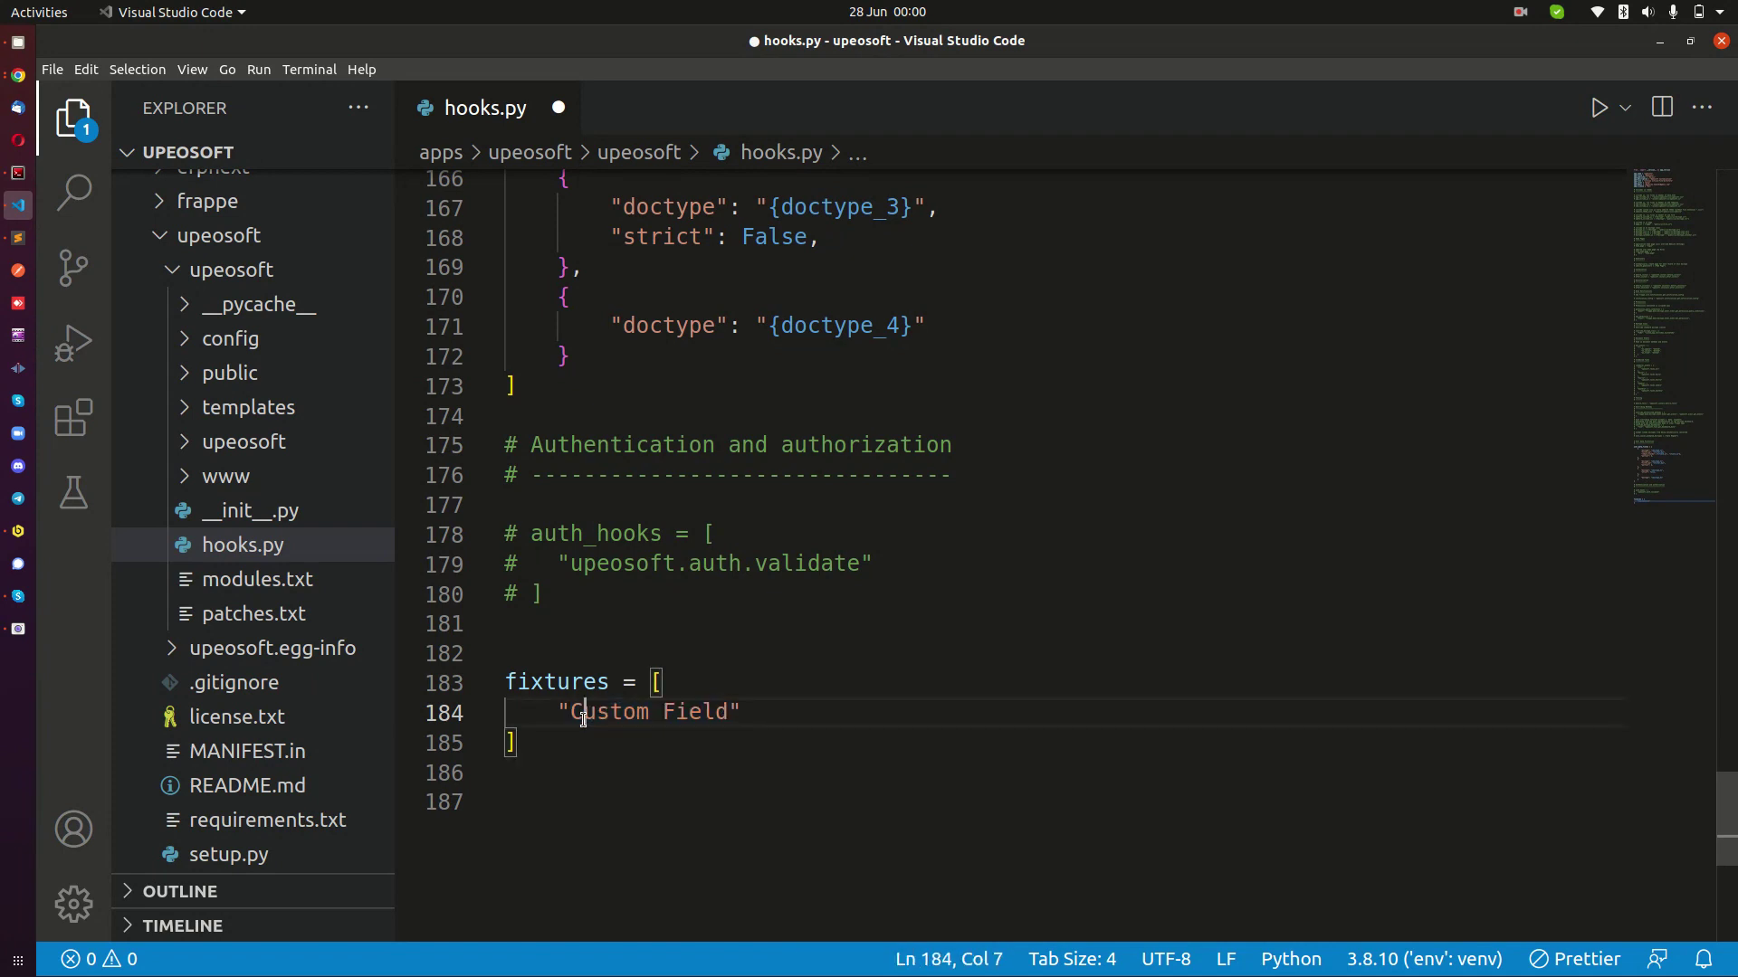
drag(547, 650, 614, 732)
click(661, 632)
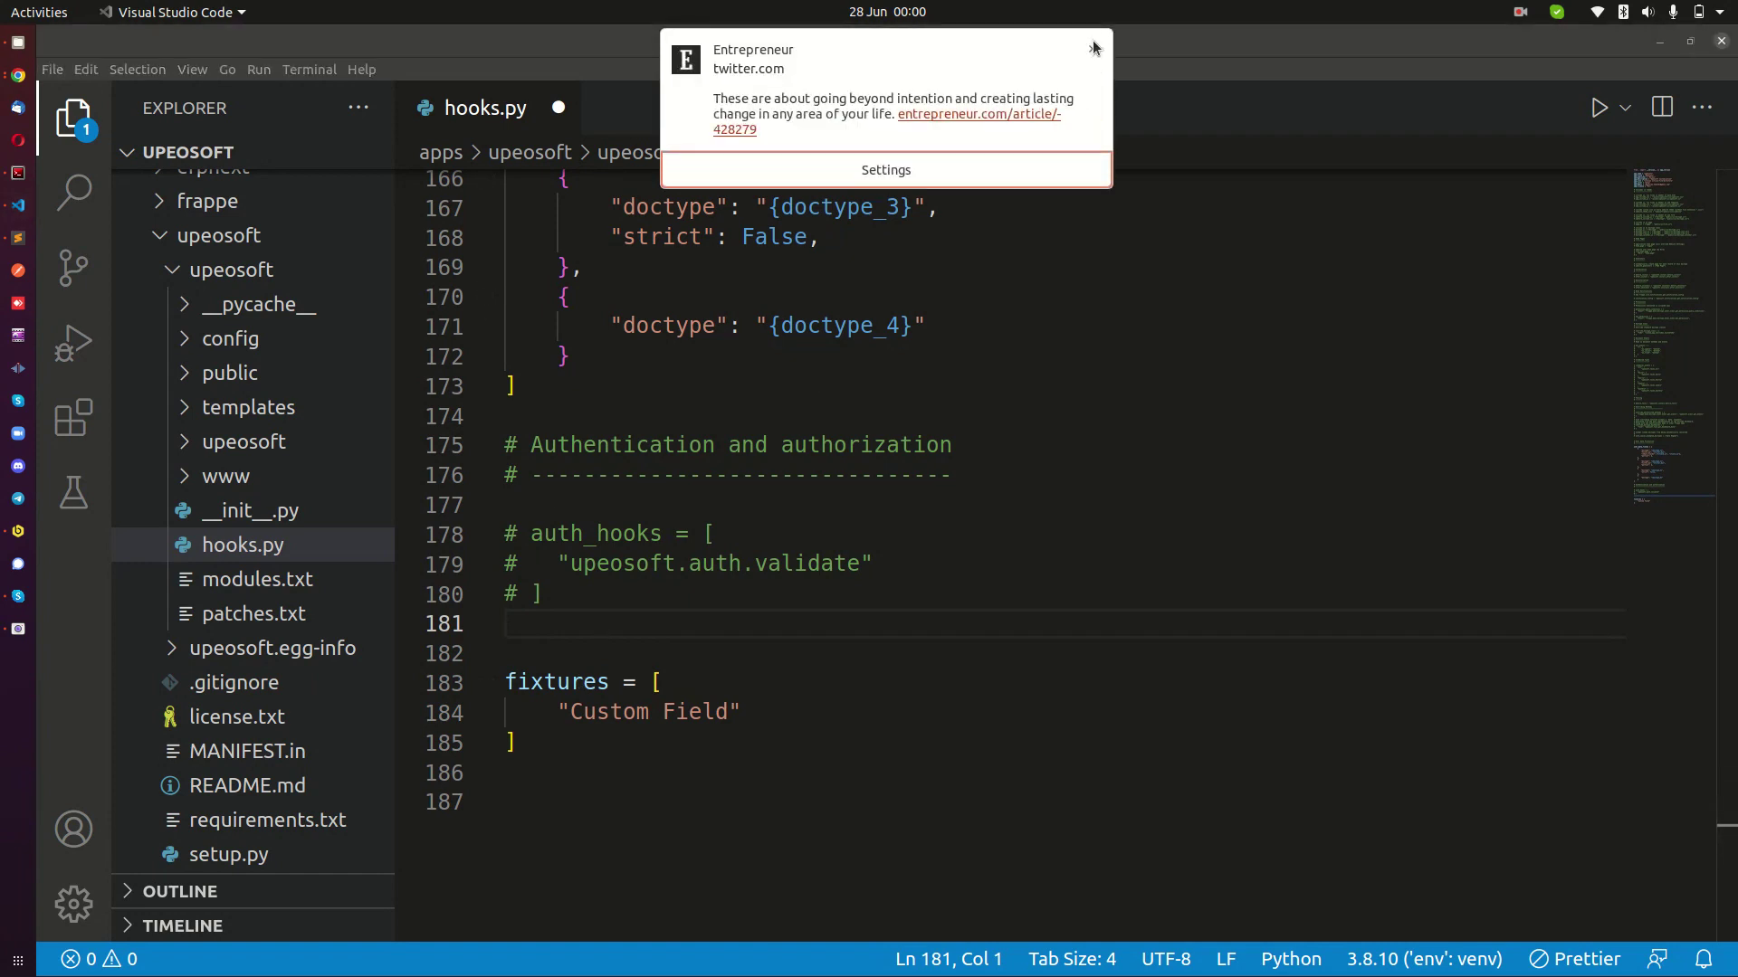
click(1093, 52)
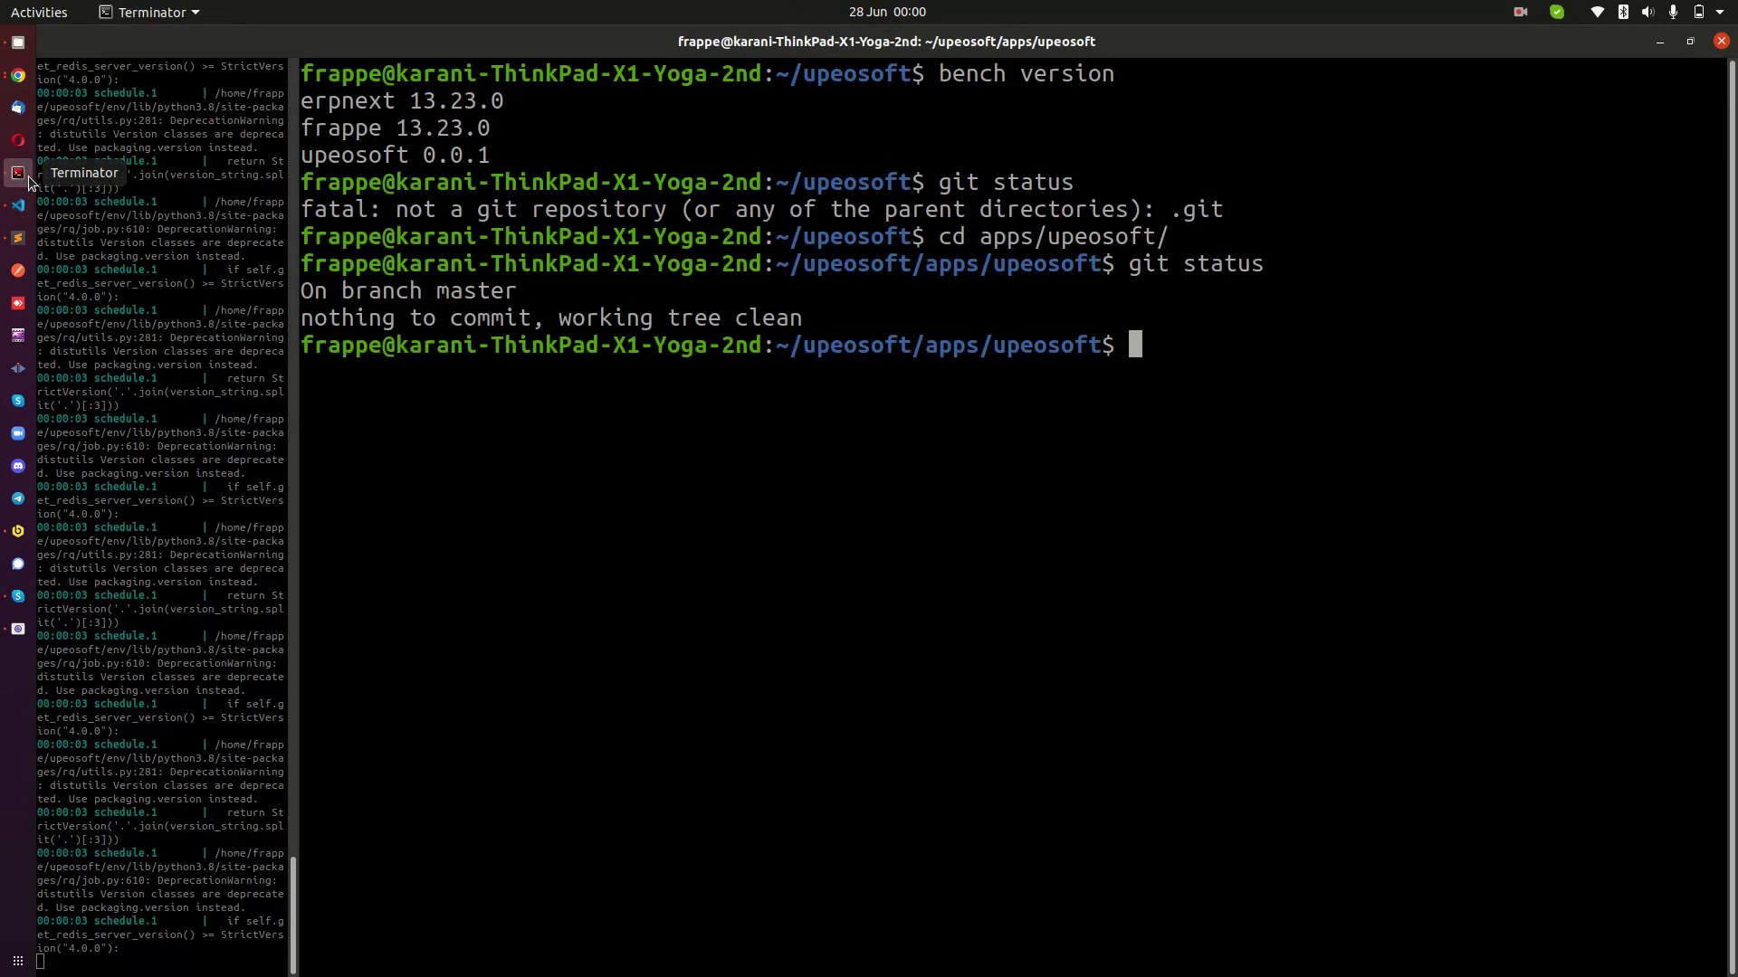
Run bench export-fixtures in Terminator inside apps/upeosoft, then return to the code editor.
click(18, 172)
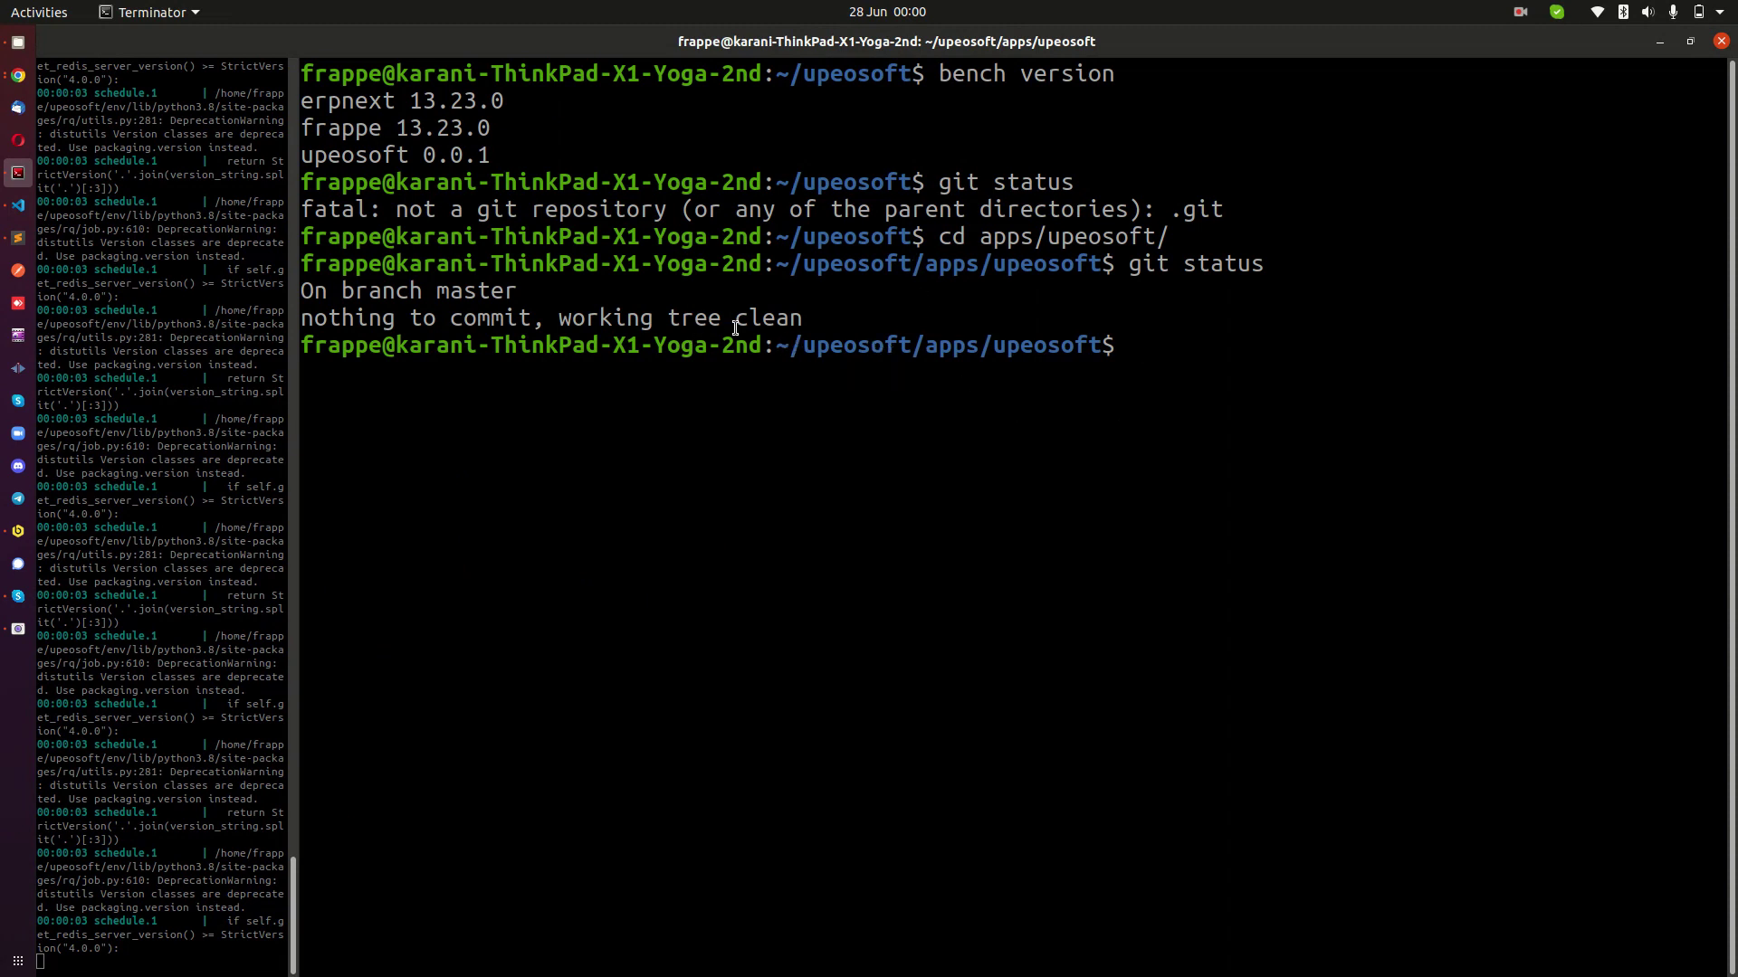
text(bench export)
key(BackSpace)
text(rt-fixtures)
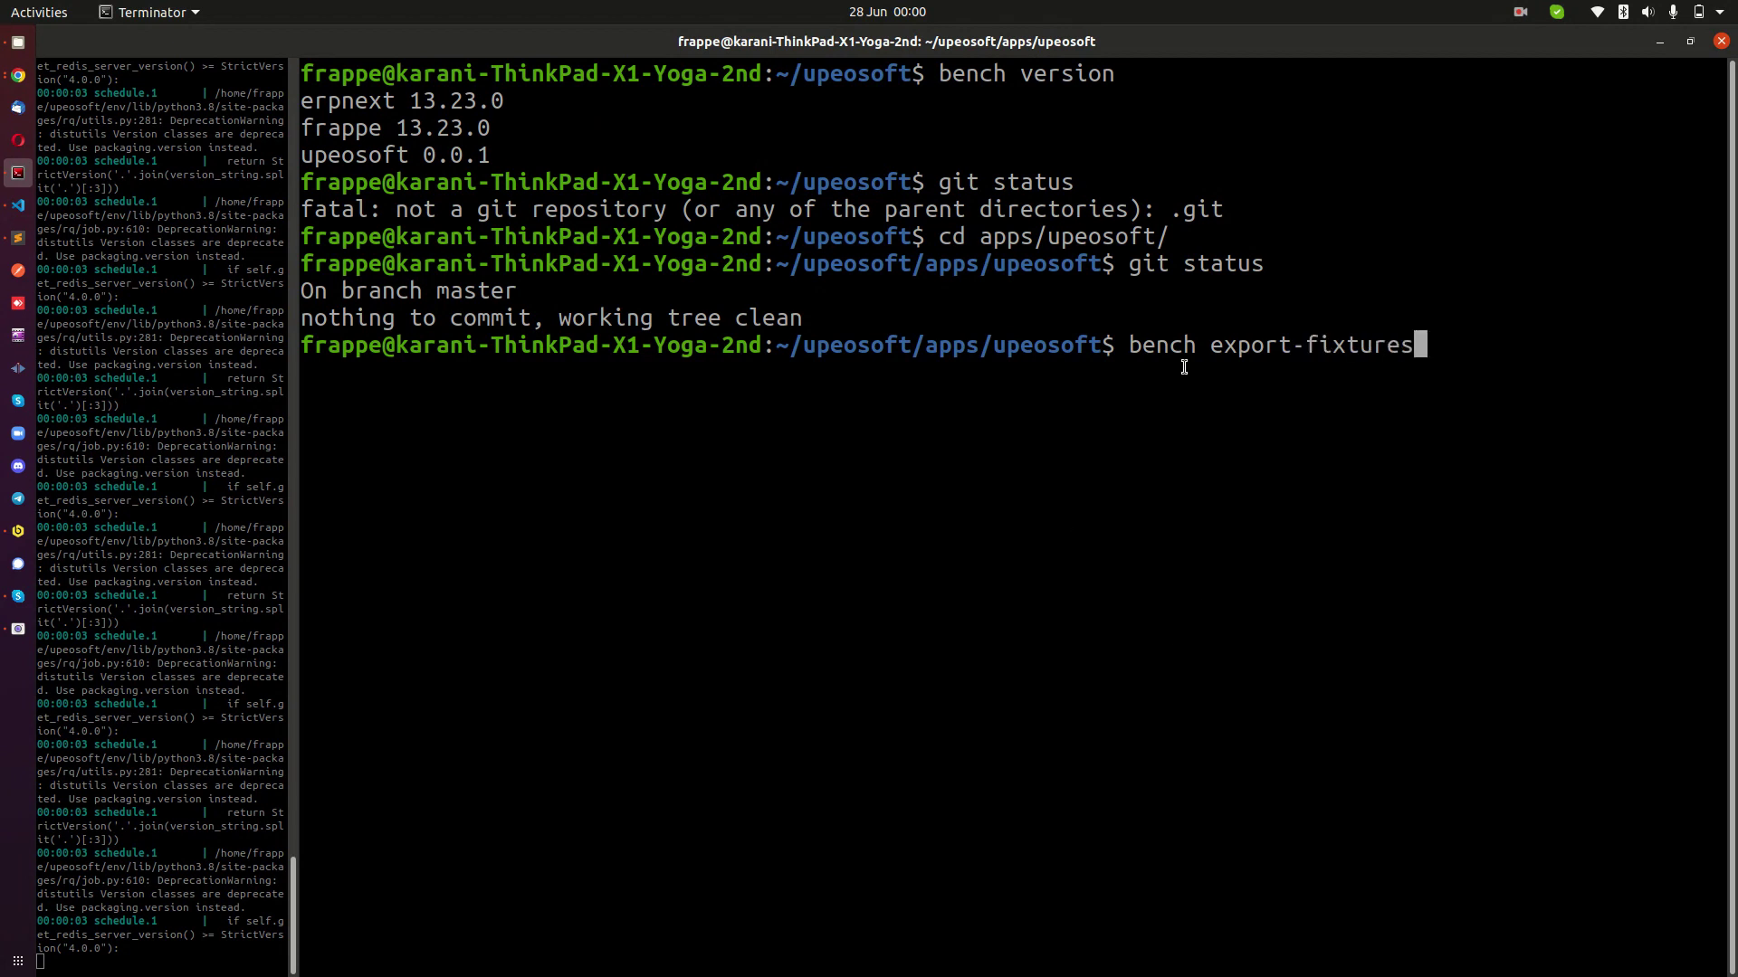
key(Return)
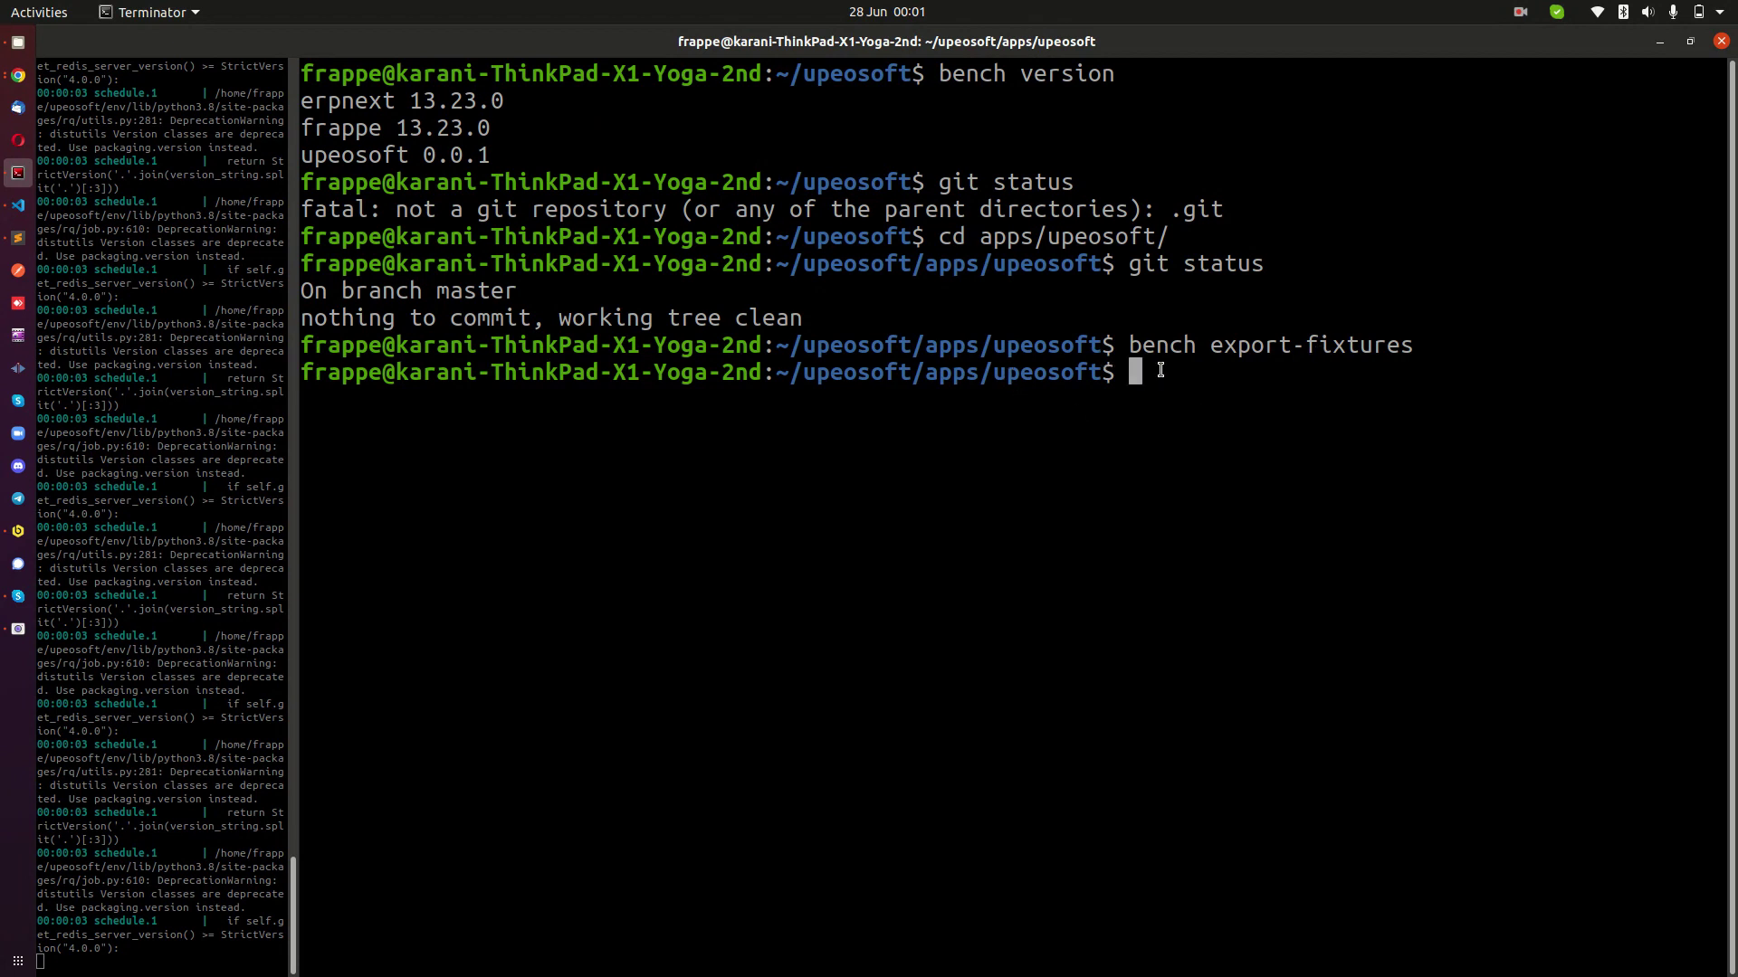
click(18, 204)
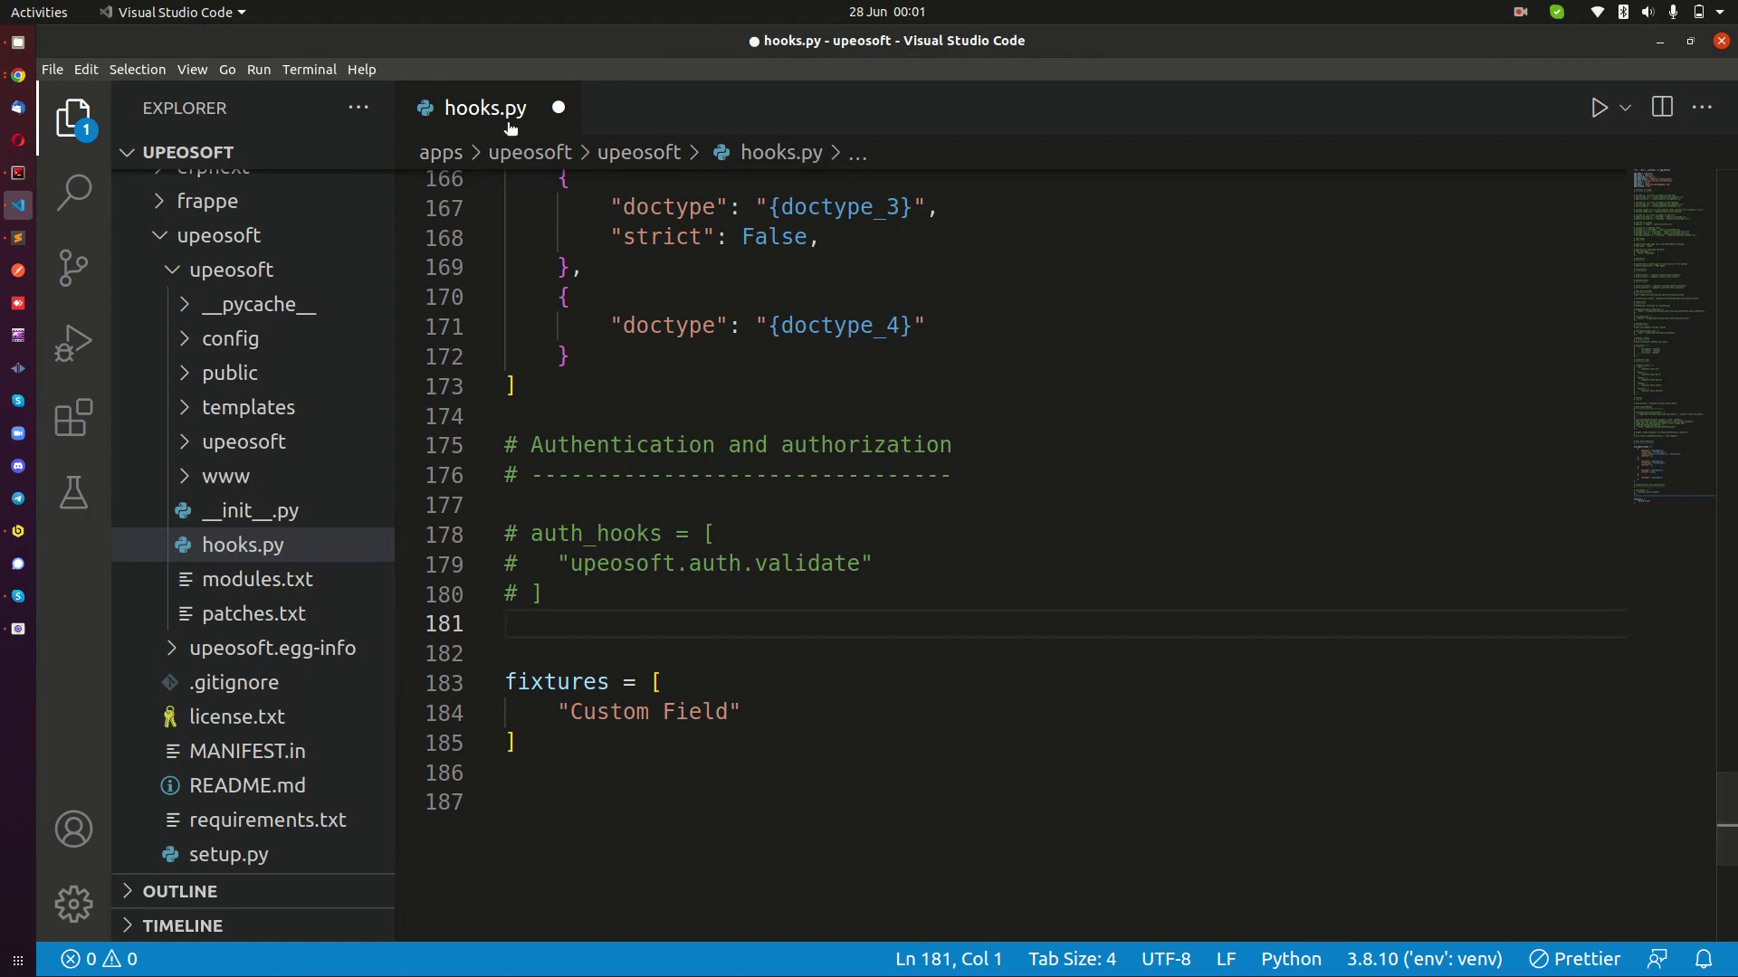
Rerun git status in Terminator, which still reports a clean working tree.
drag(537, 737, 507, 674)
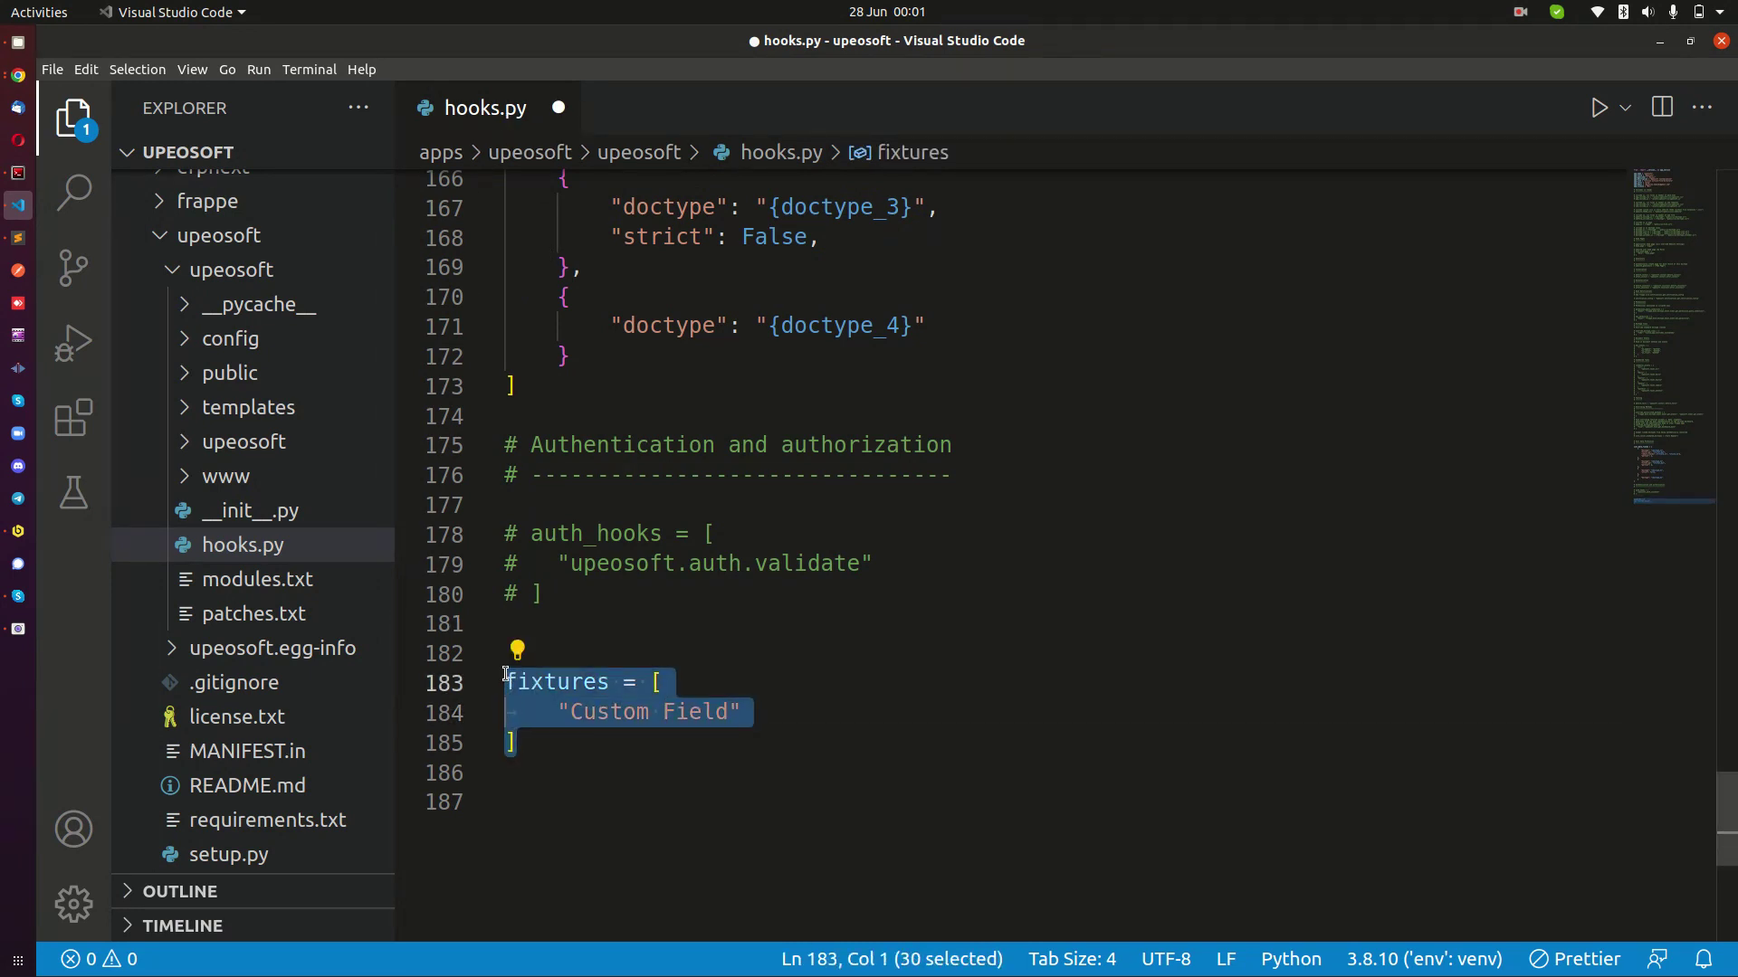
click(19, 171)
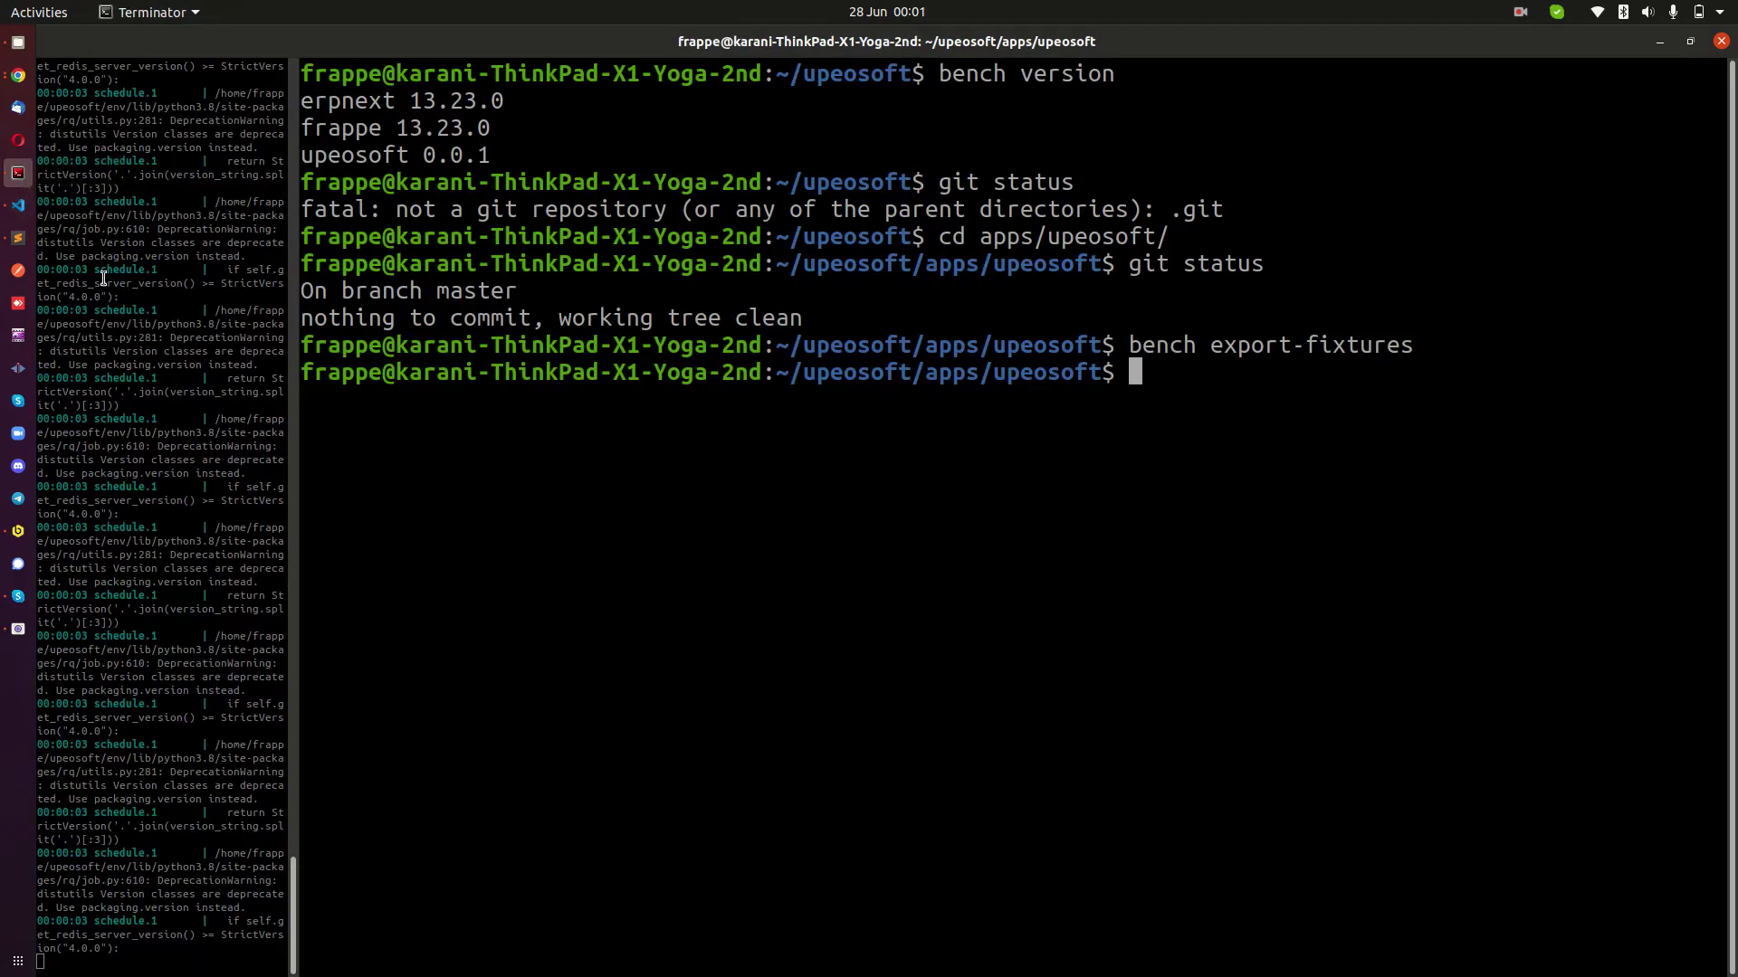
key(Up)
key(Up)
key(Return)
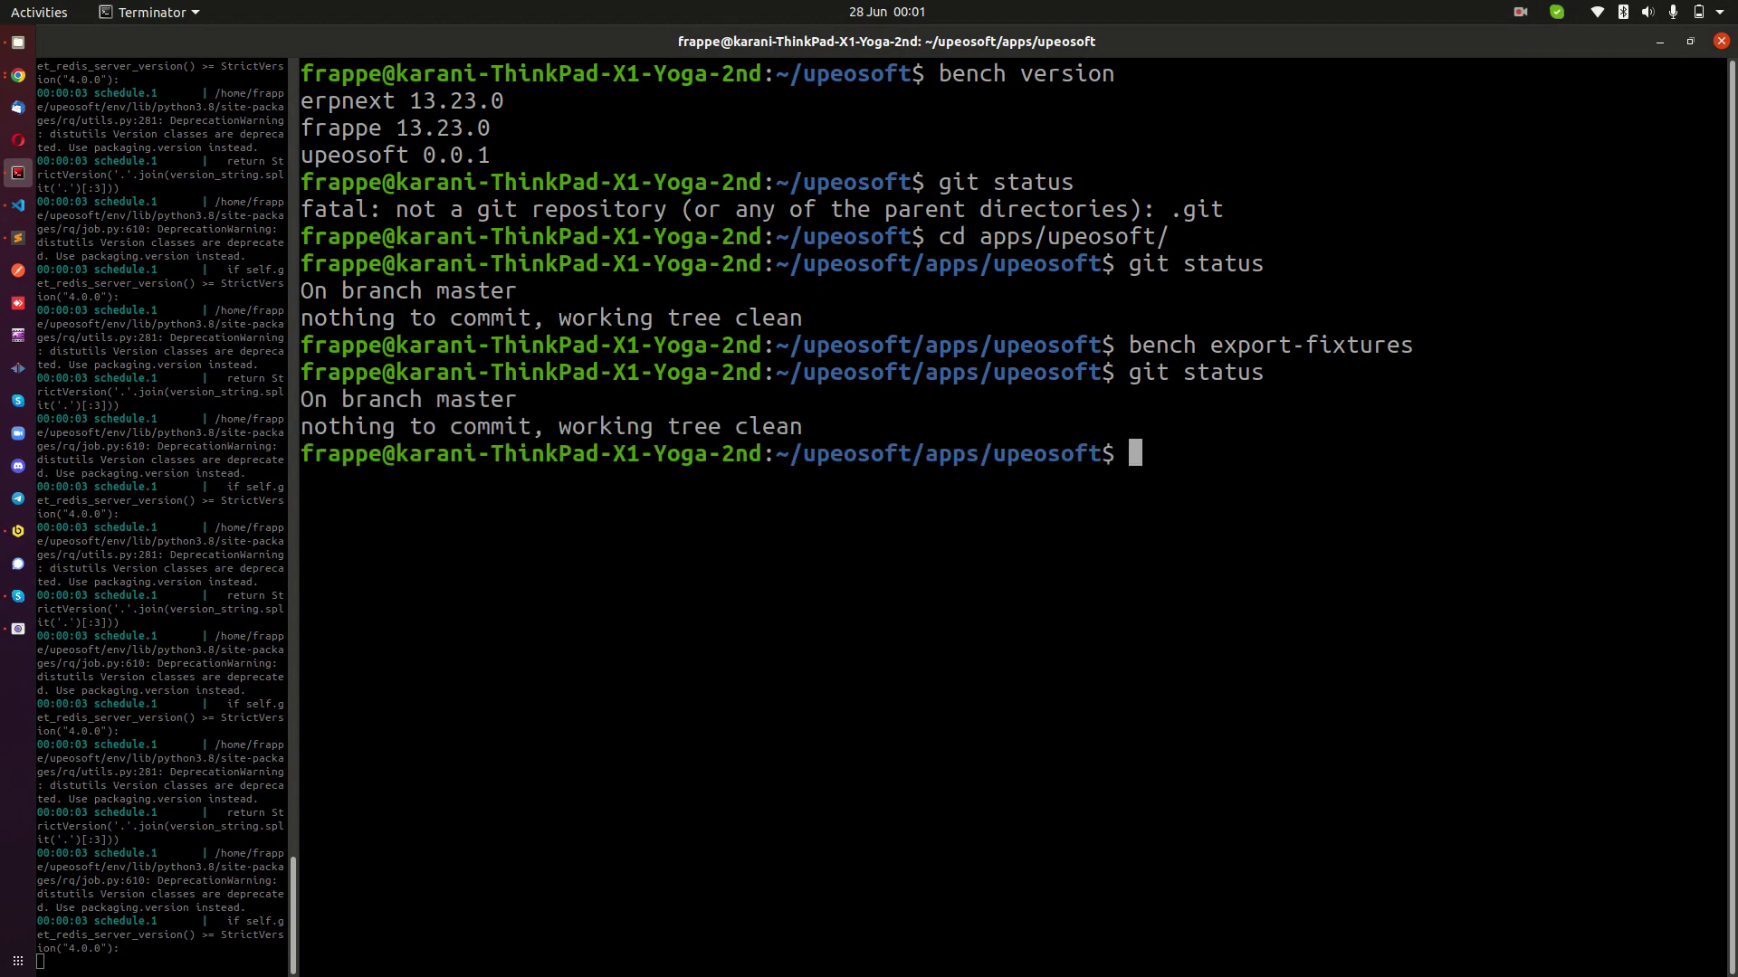
drag(315, 424, 860, 425)
click(861, 421)
Save hooks.py with Retry as Sudo, entering the account password to authorize it.
click(17, 204)
click(820, 593)
key(ctrl+s)
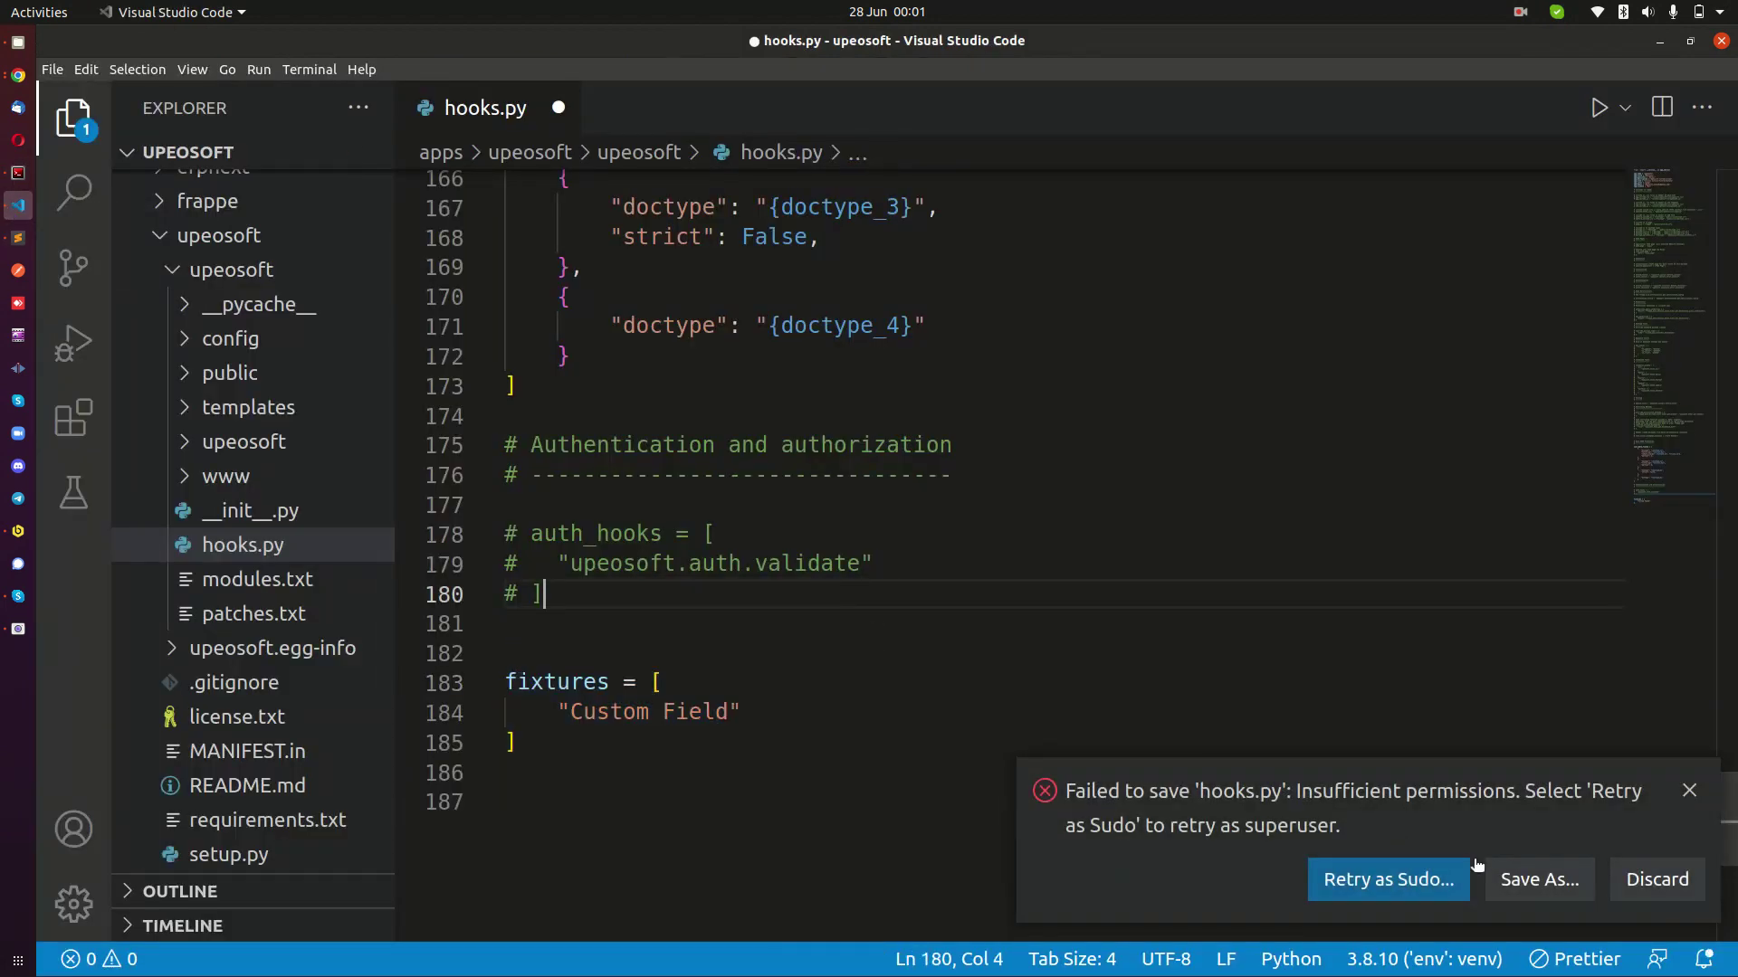
click(1387, 879)
text(****)
key(Return)
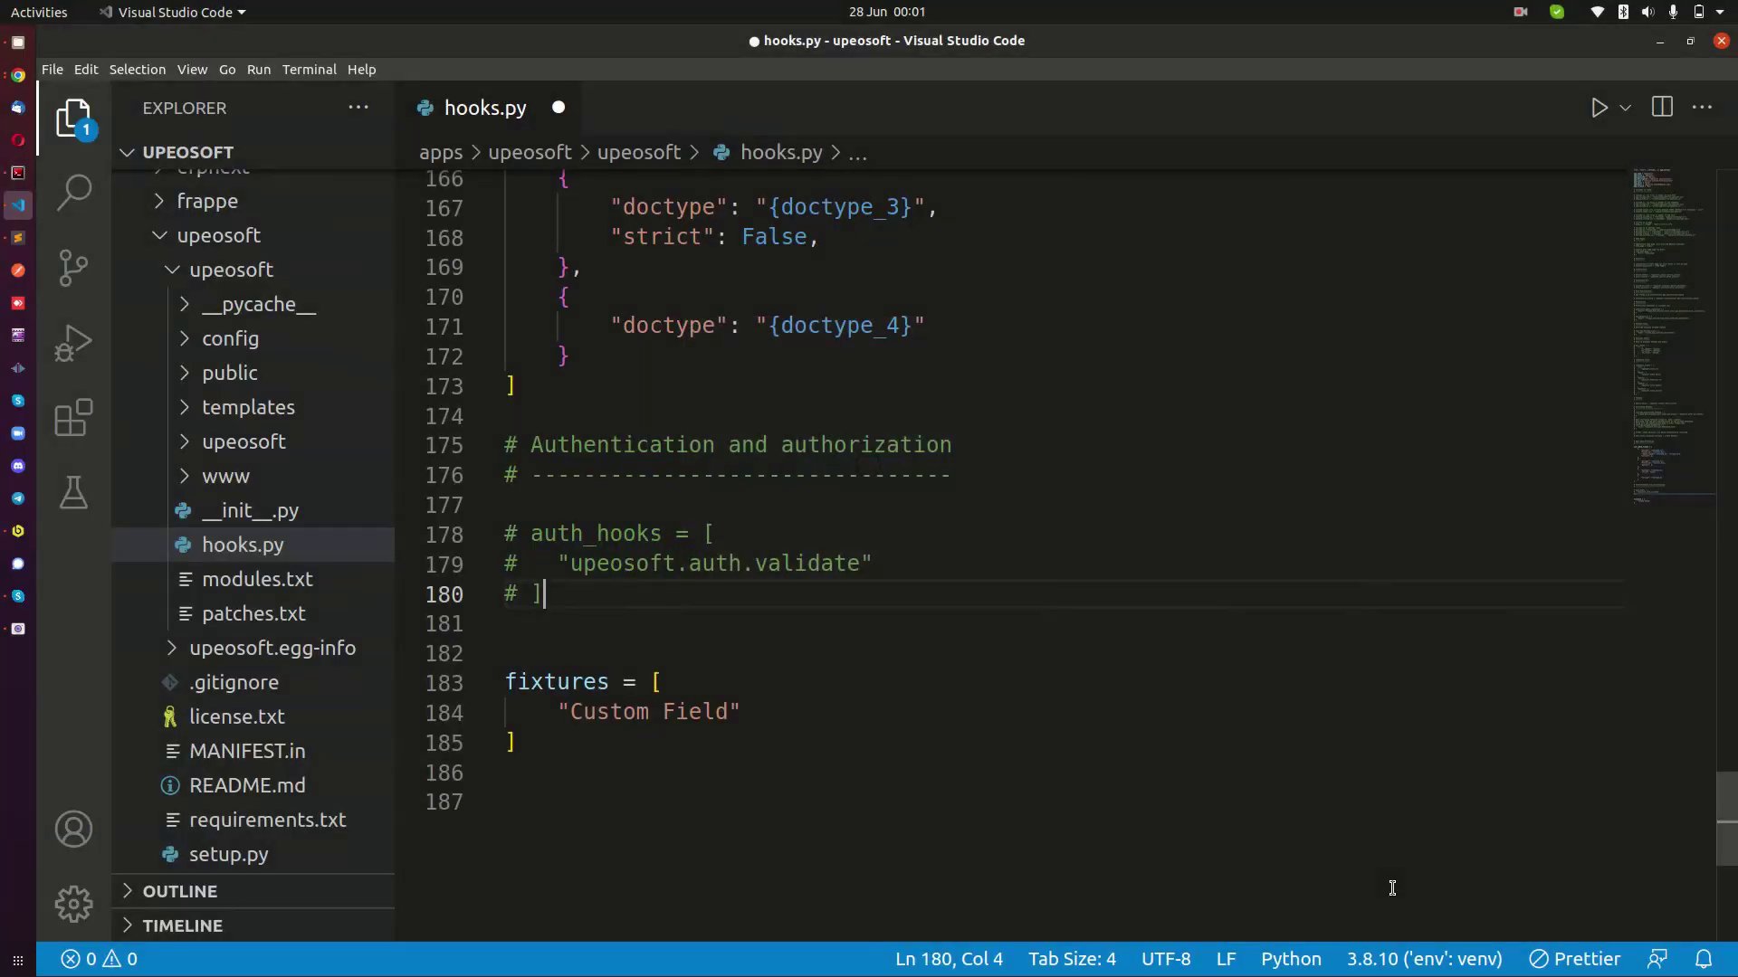
drag(742, 712, 503, 594)
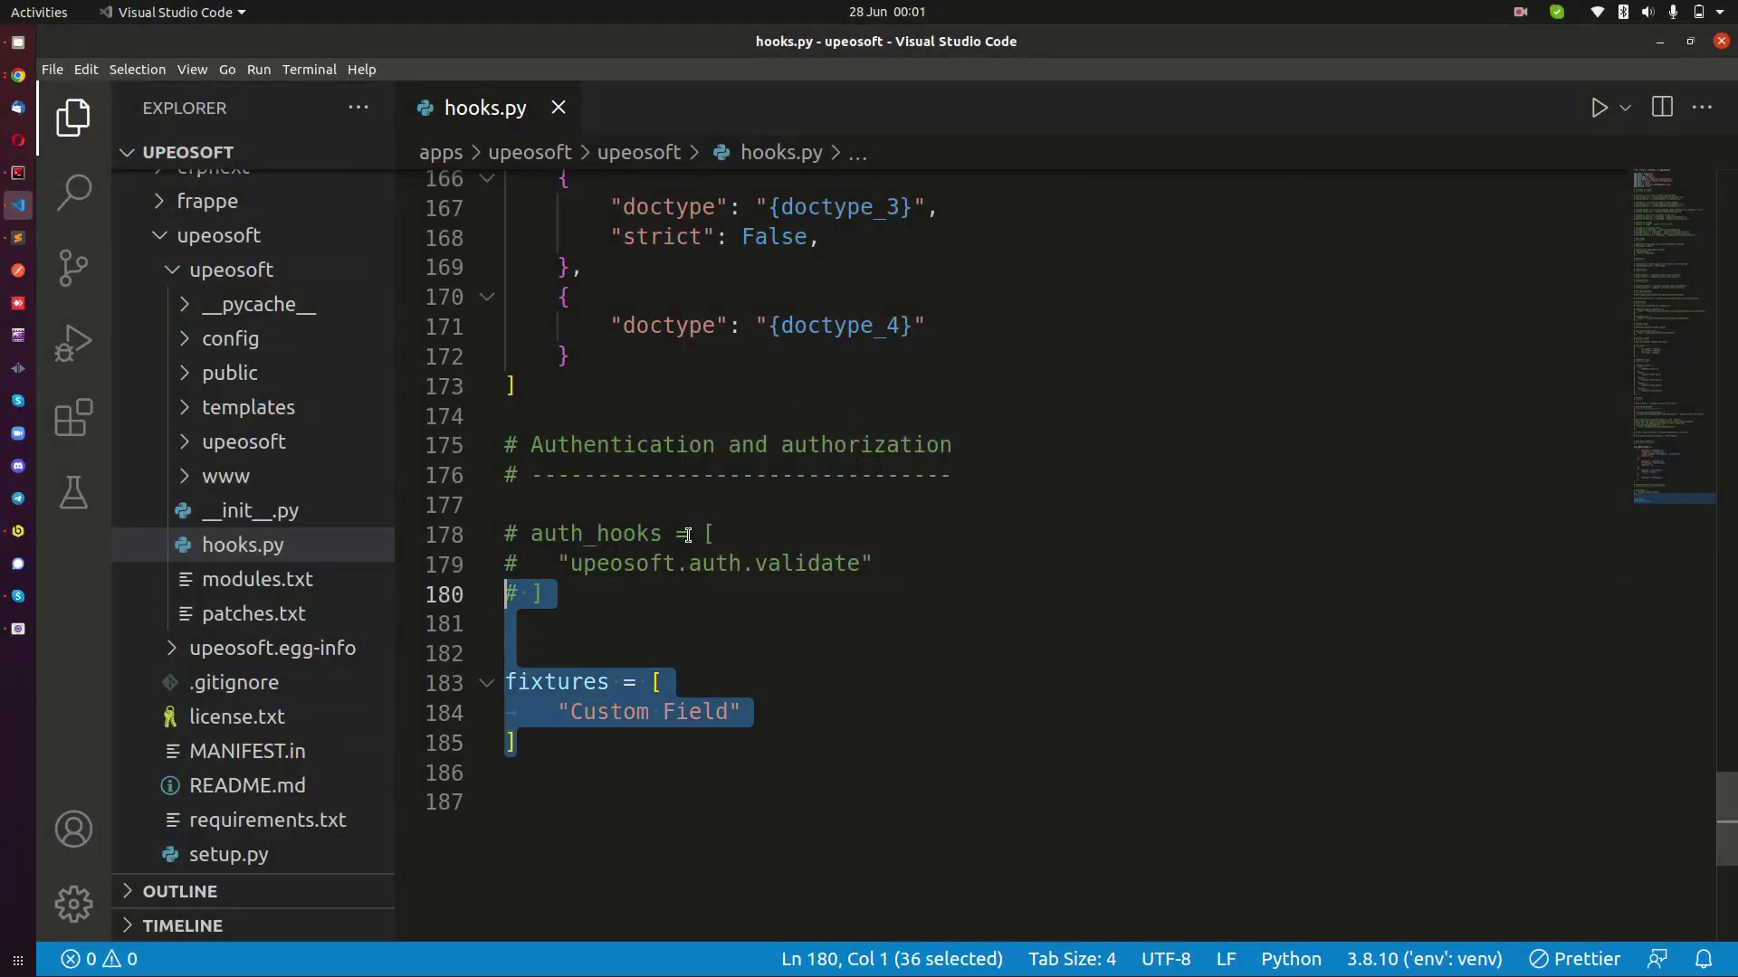
click(719, 534)
click(21, 175)
Rerun bench export-fixtures, which now exports Custom Field for upeosoft.
key(Up)
key(Up)
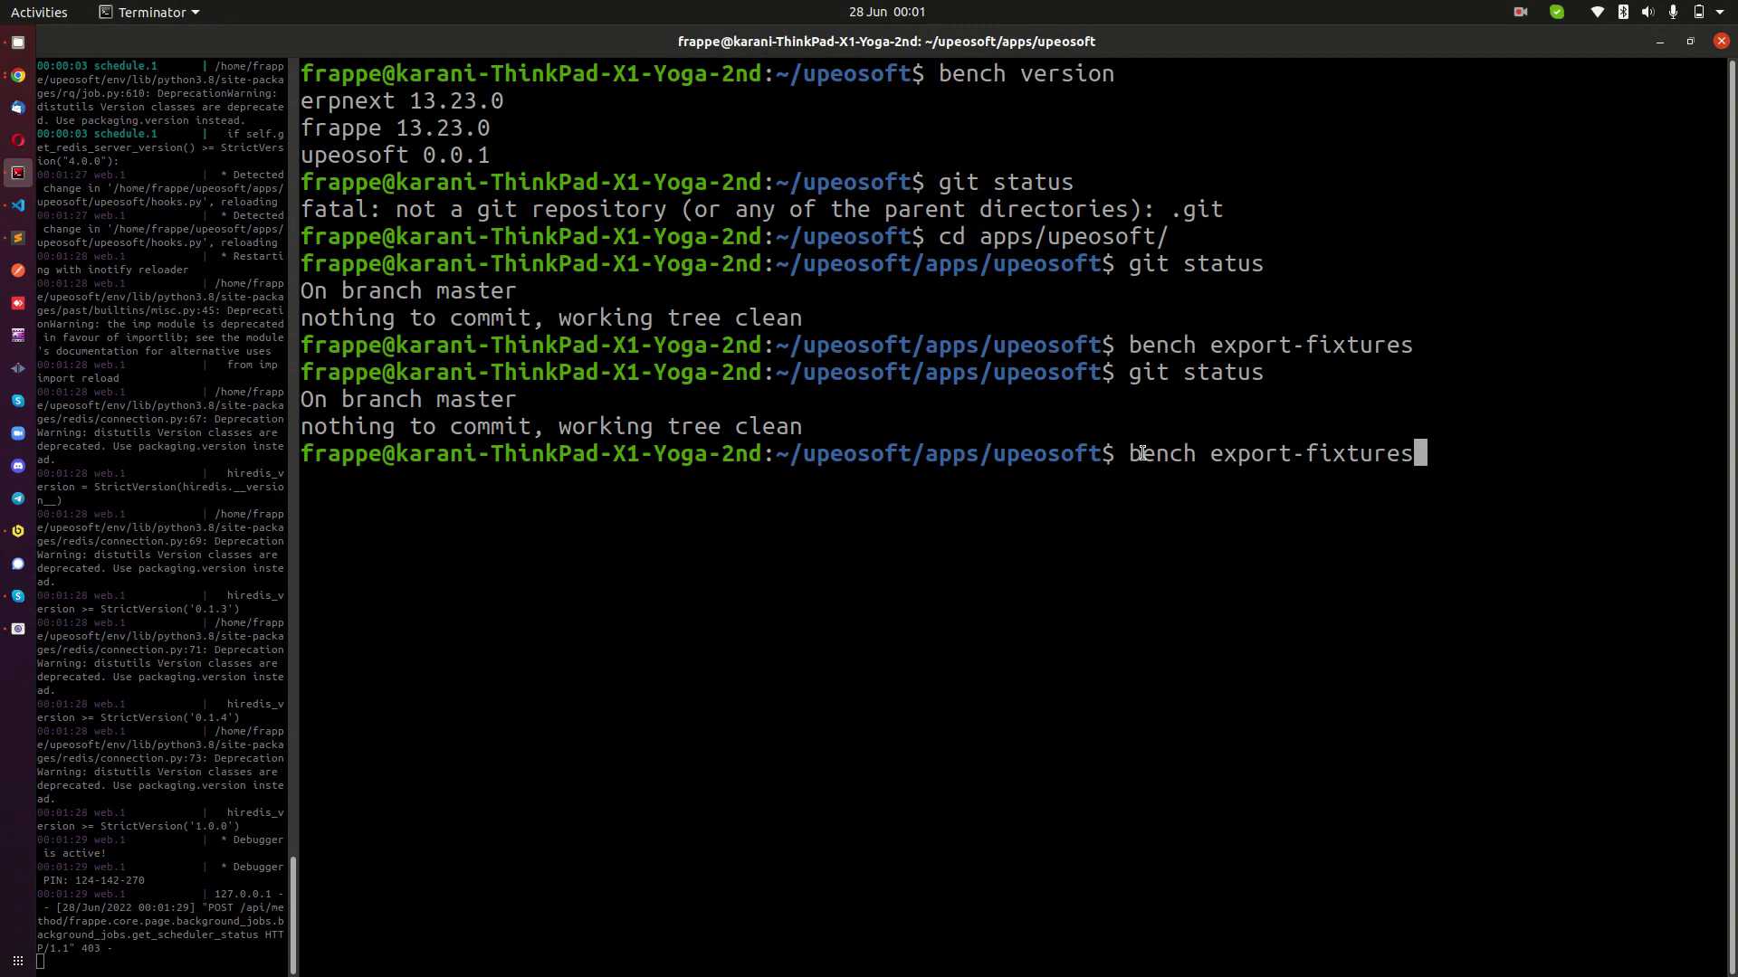
key(Return)
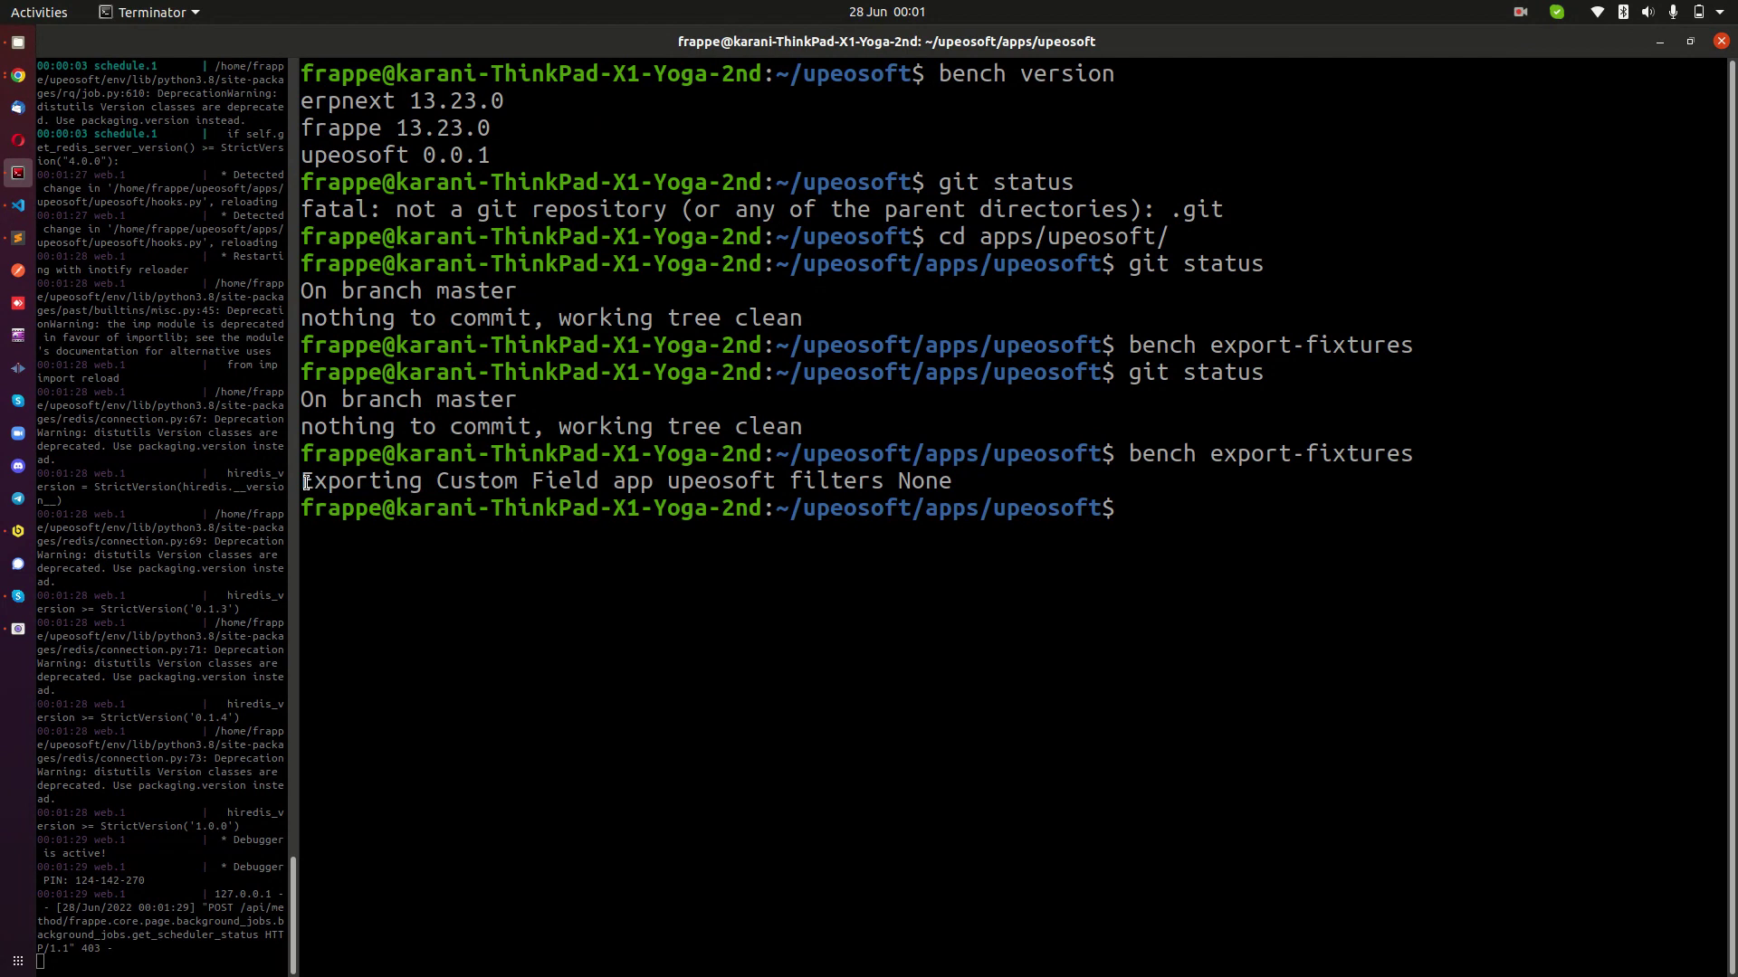
drag(685, 507, 719, 484)
click(767, 491)
Run git status, showing hooks.py modified and upeosoft/fixtures/ untracked, cross-checking hooks.py's fixtures block.
key(Up)
key(Up)
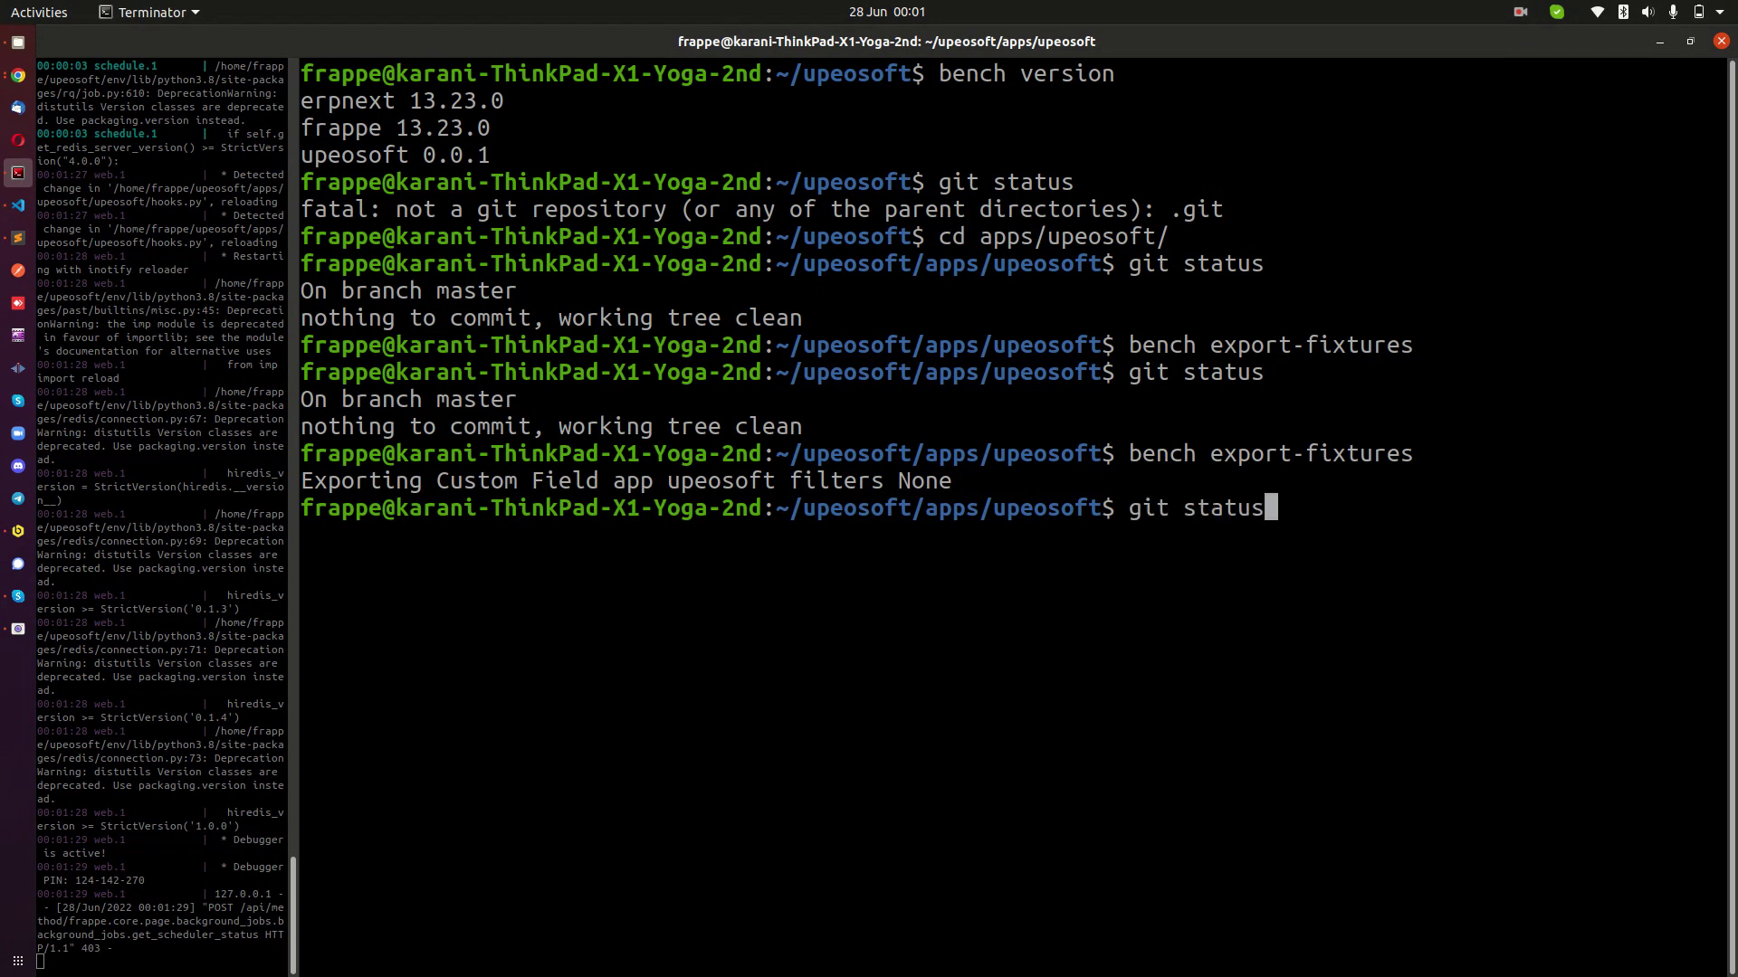
key(Return)
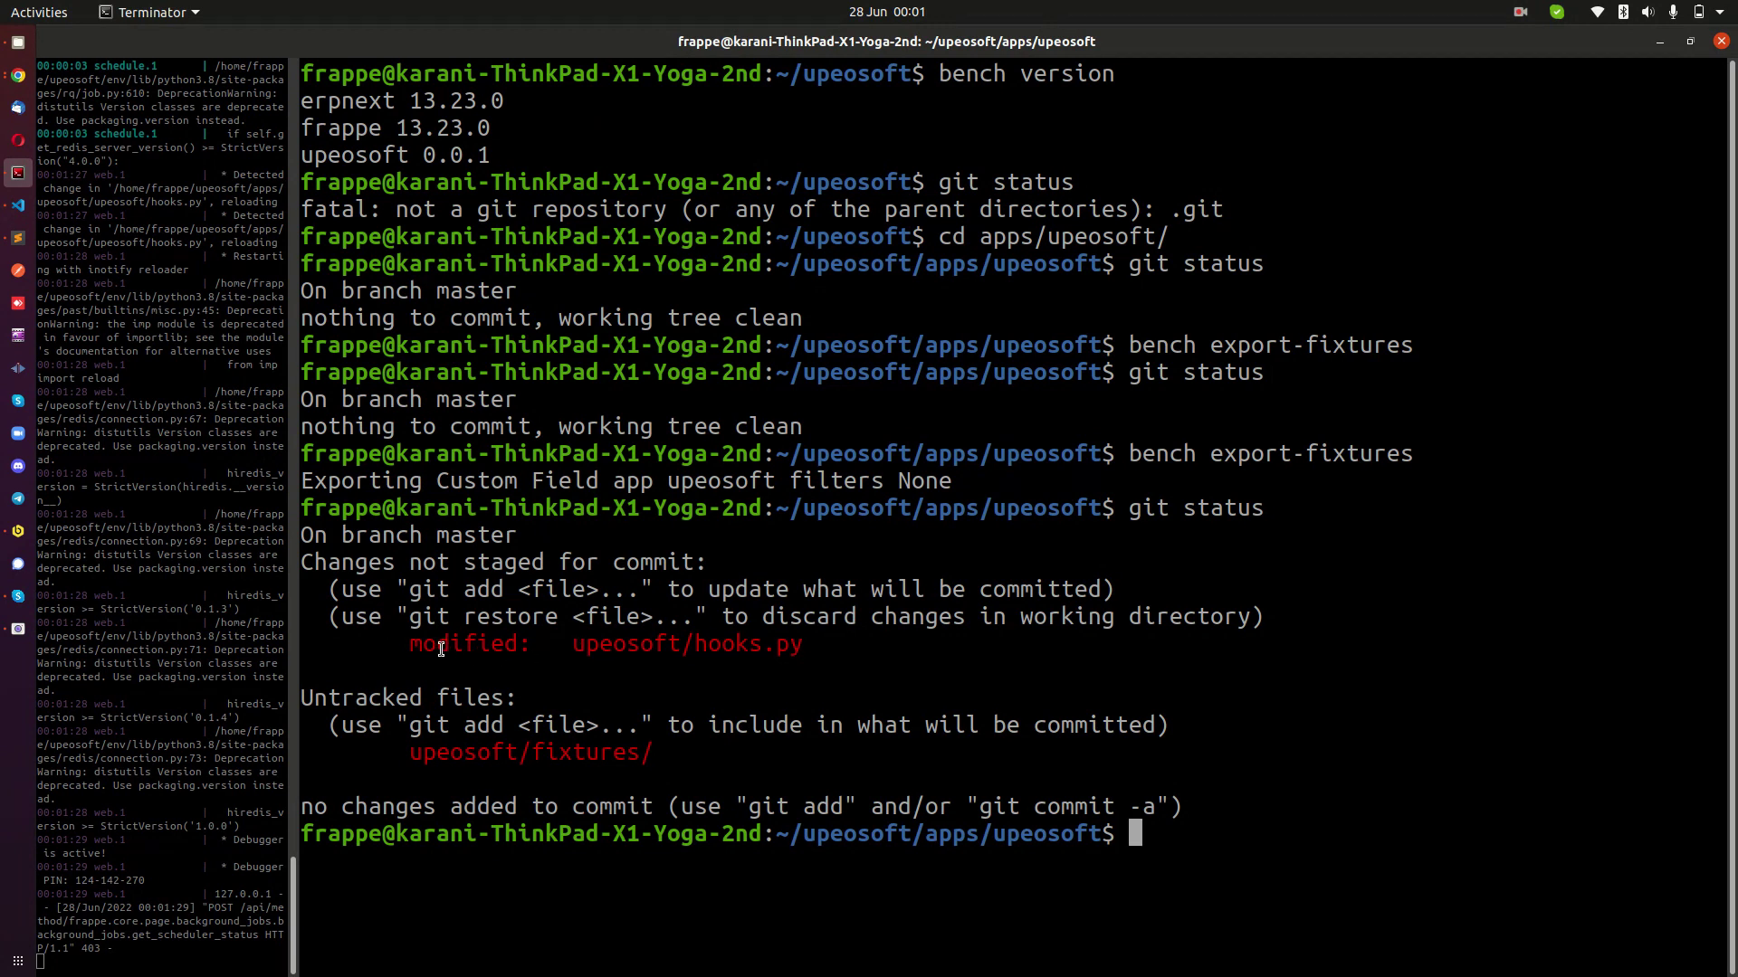
drag(695, 644, 790, 645)
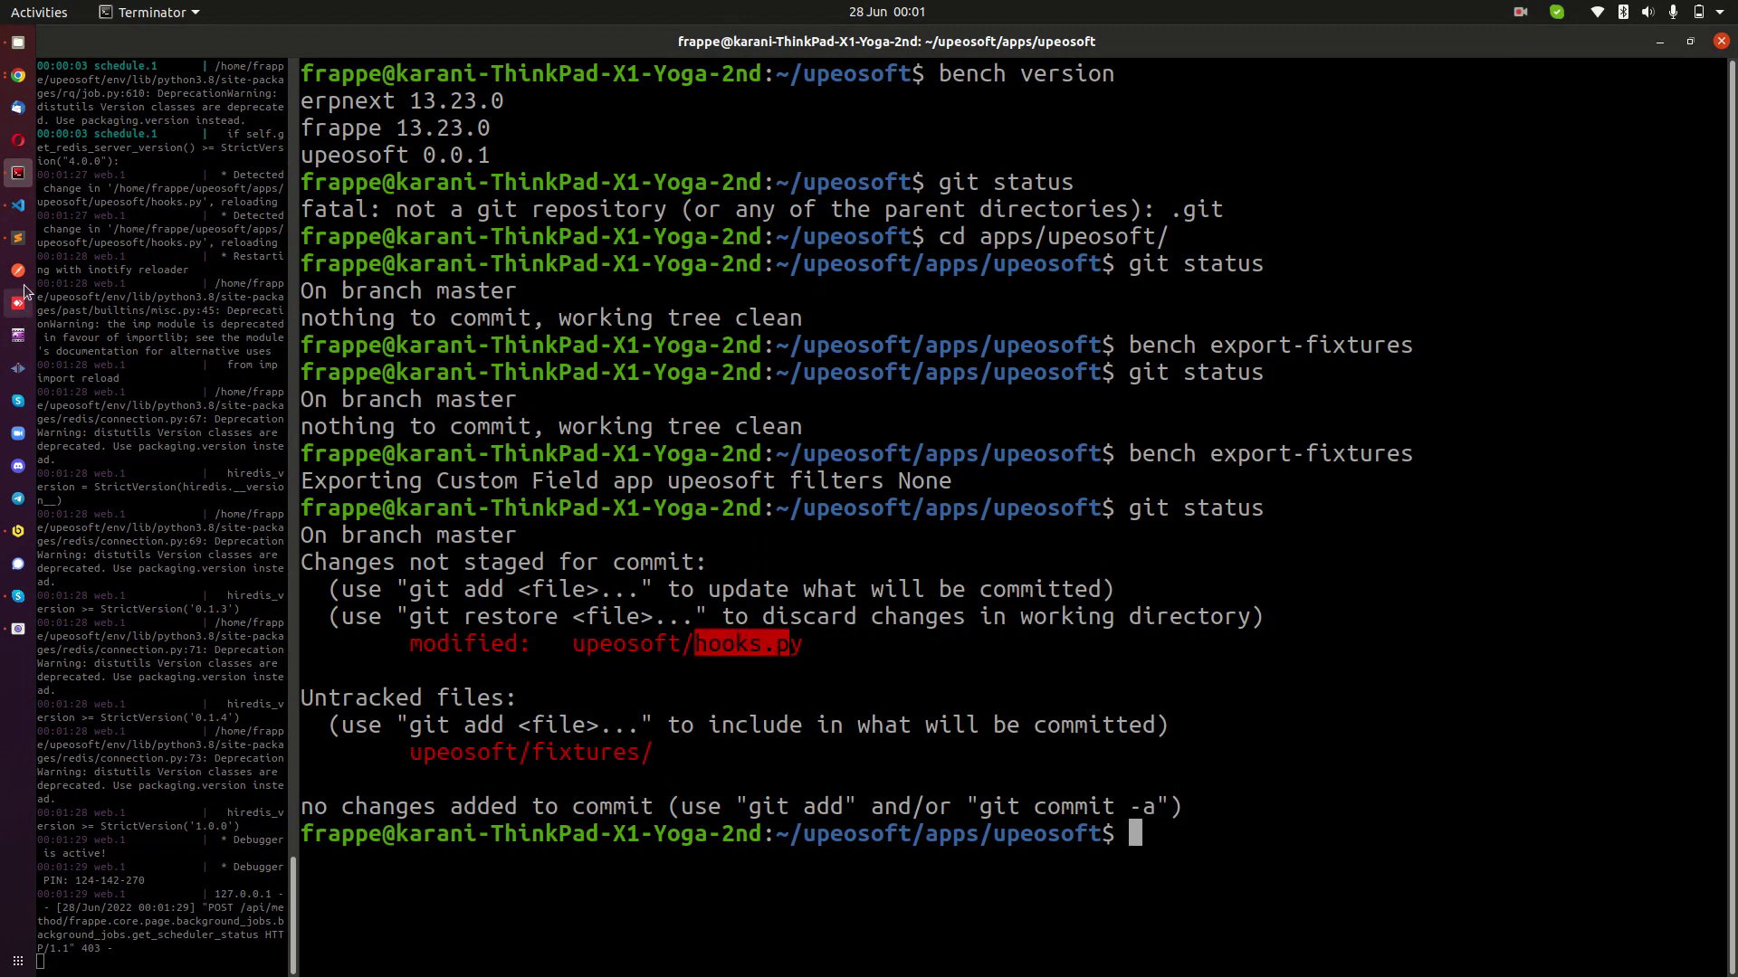
click(18, 205)
drag(504, 654, 533, 749)
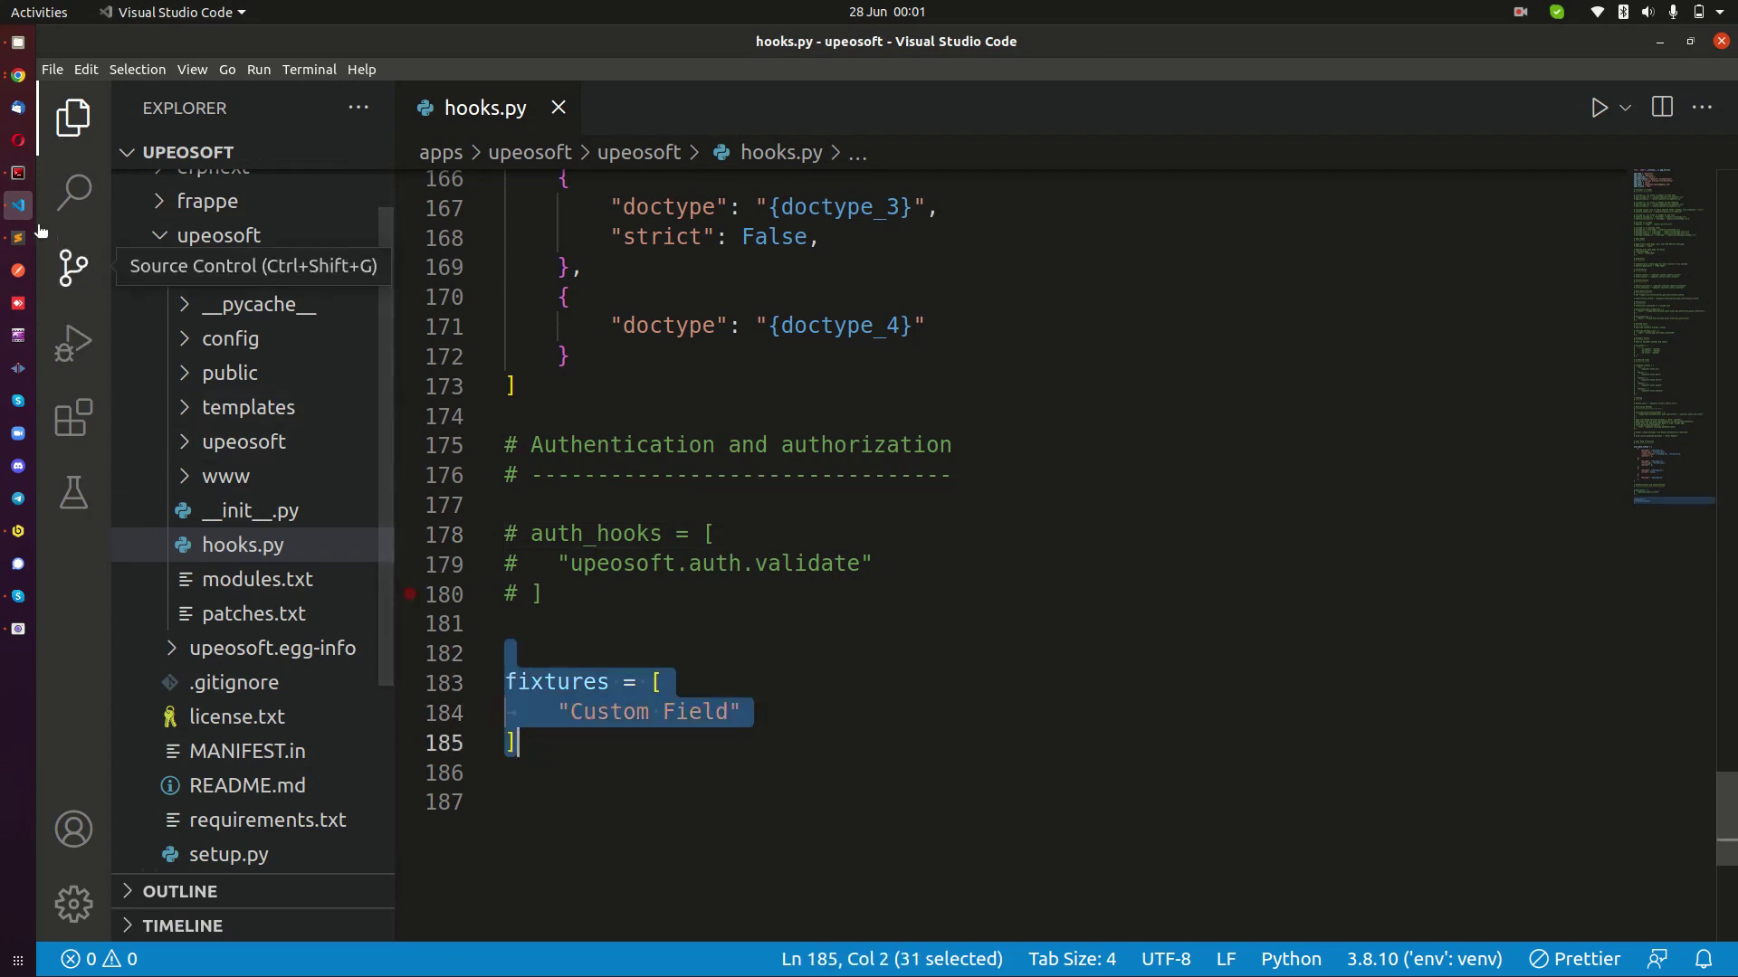
click(18, 172)
drag(411, 757, 646, 756)
click(554, 760)
Expand upeosoft's fixtures folder in the VS Code Explorer, widen the sidebar, and select custom_field.json.
drag(424, 756, 620, 752)
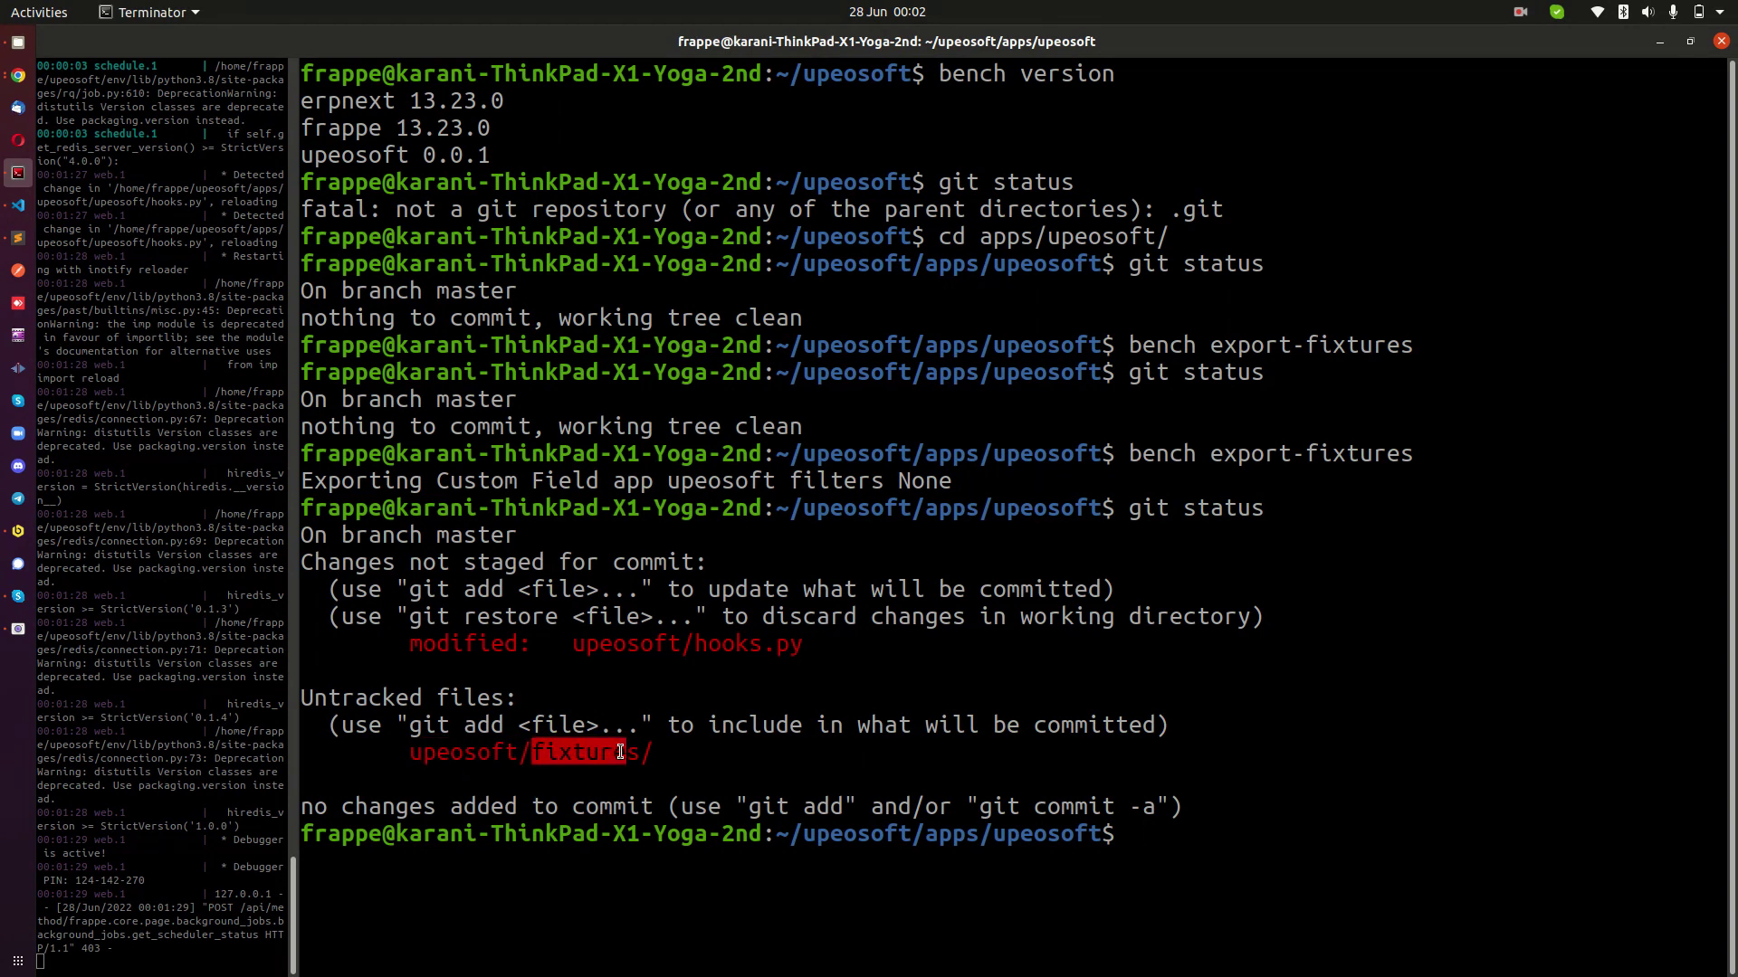
click(18, 205)
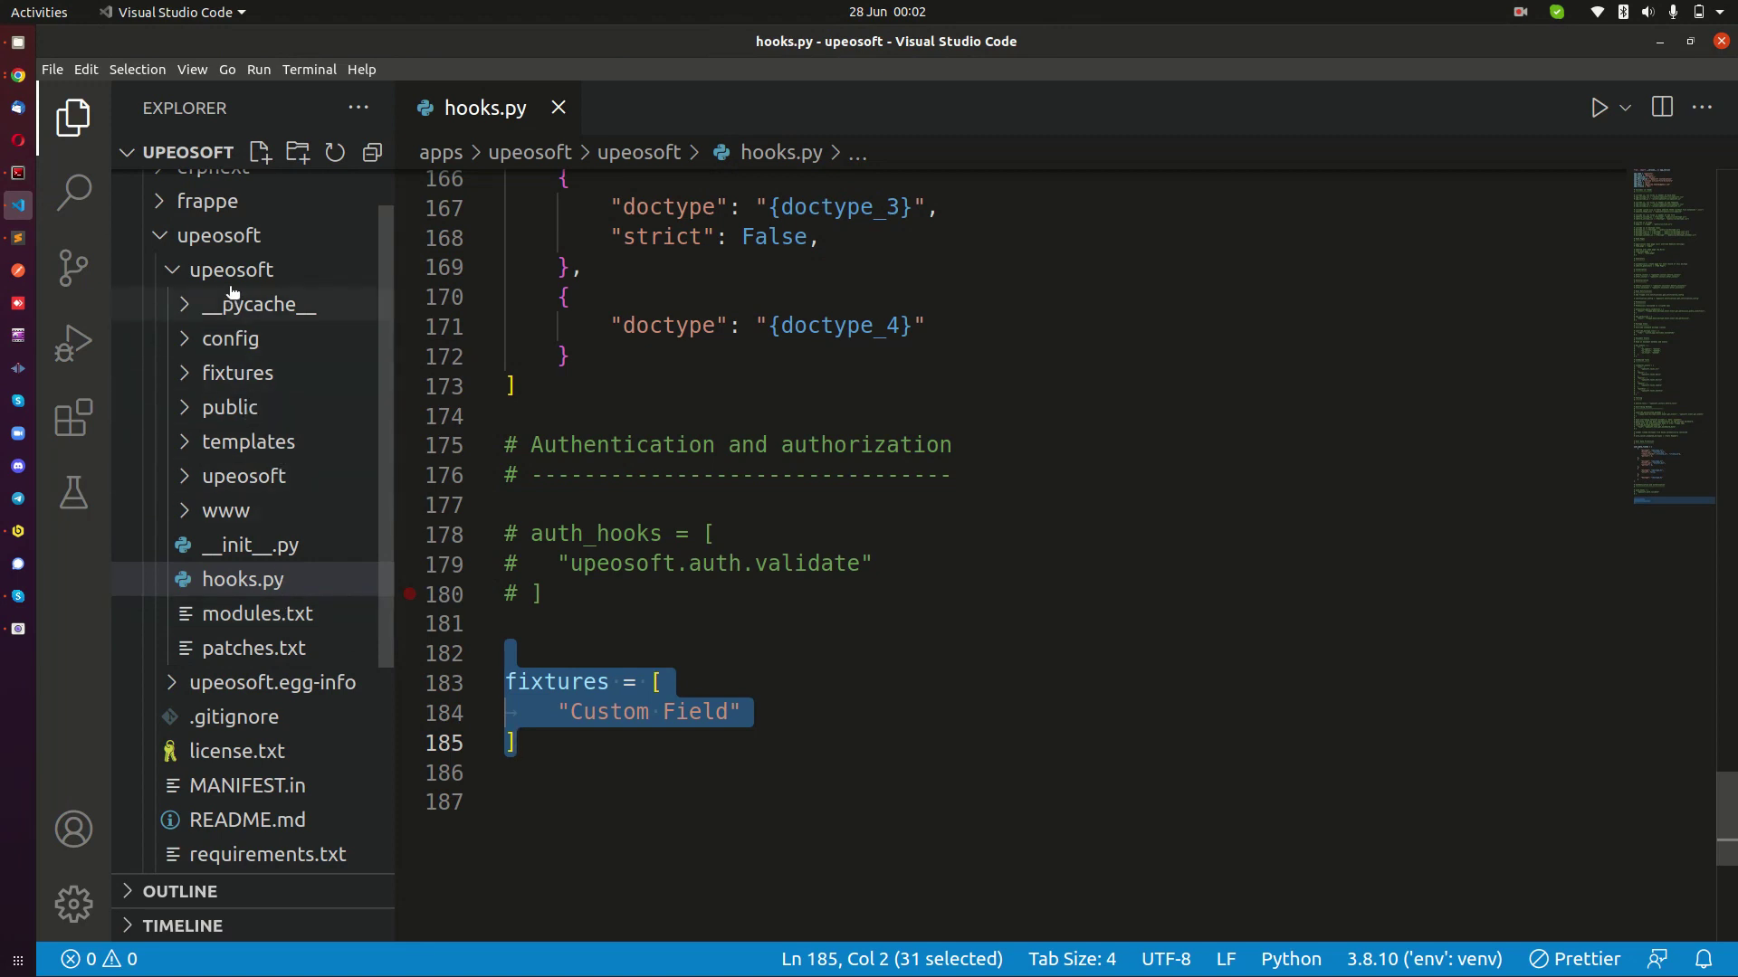
click(219, 375)
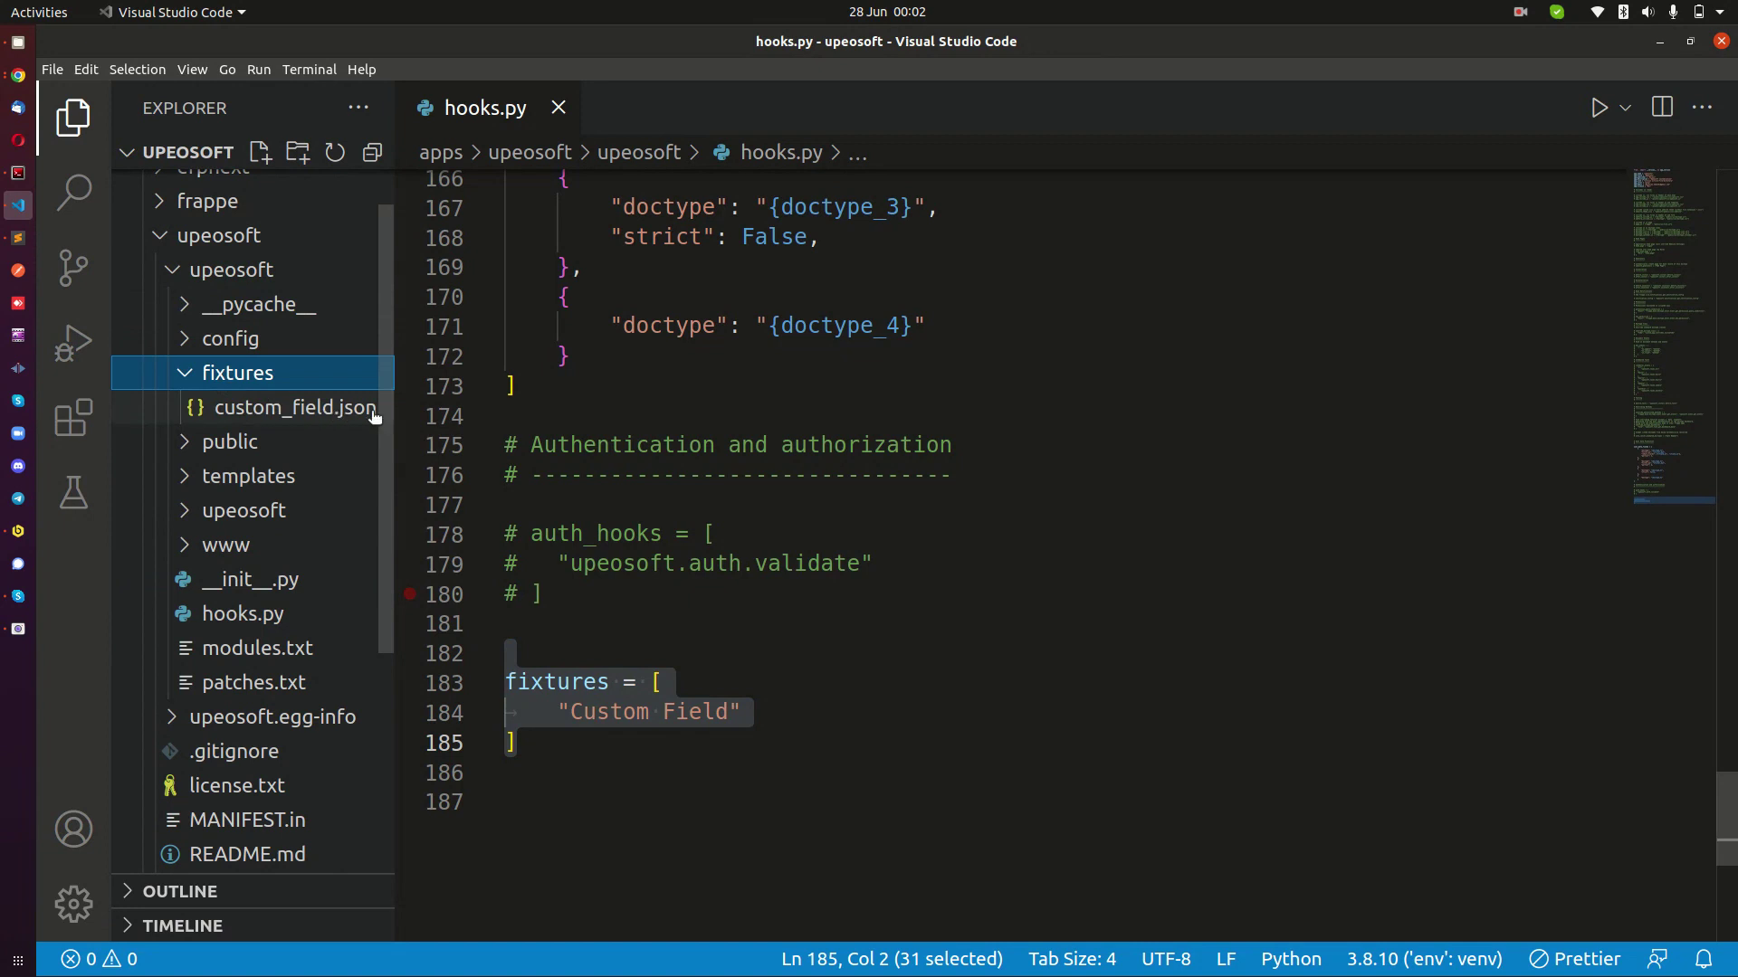
drag(391, 413, 473, 412)
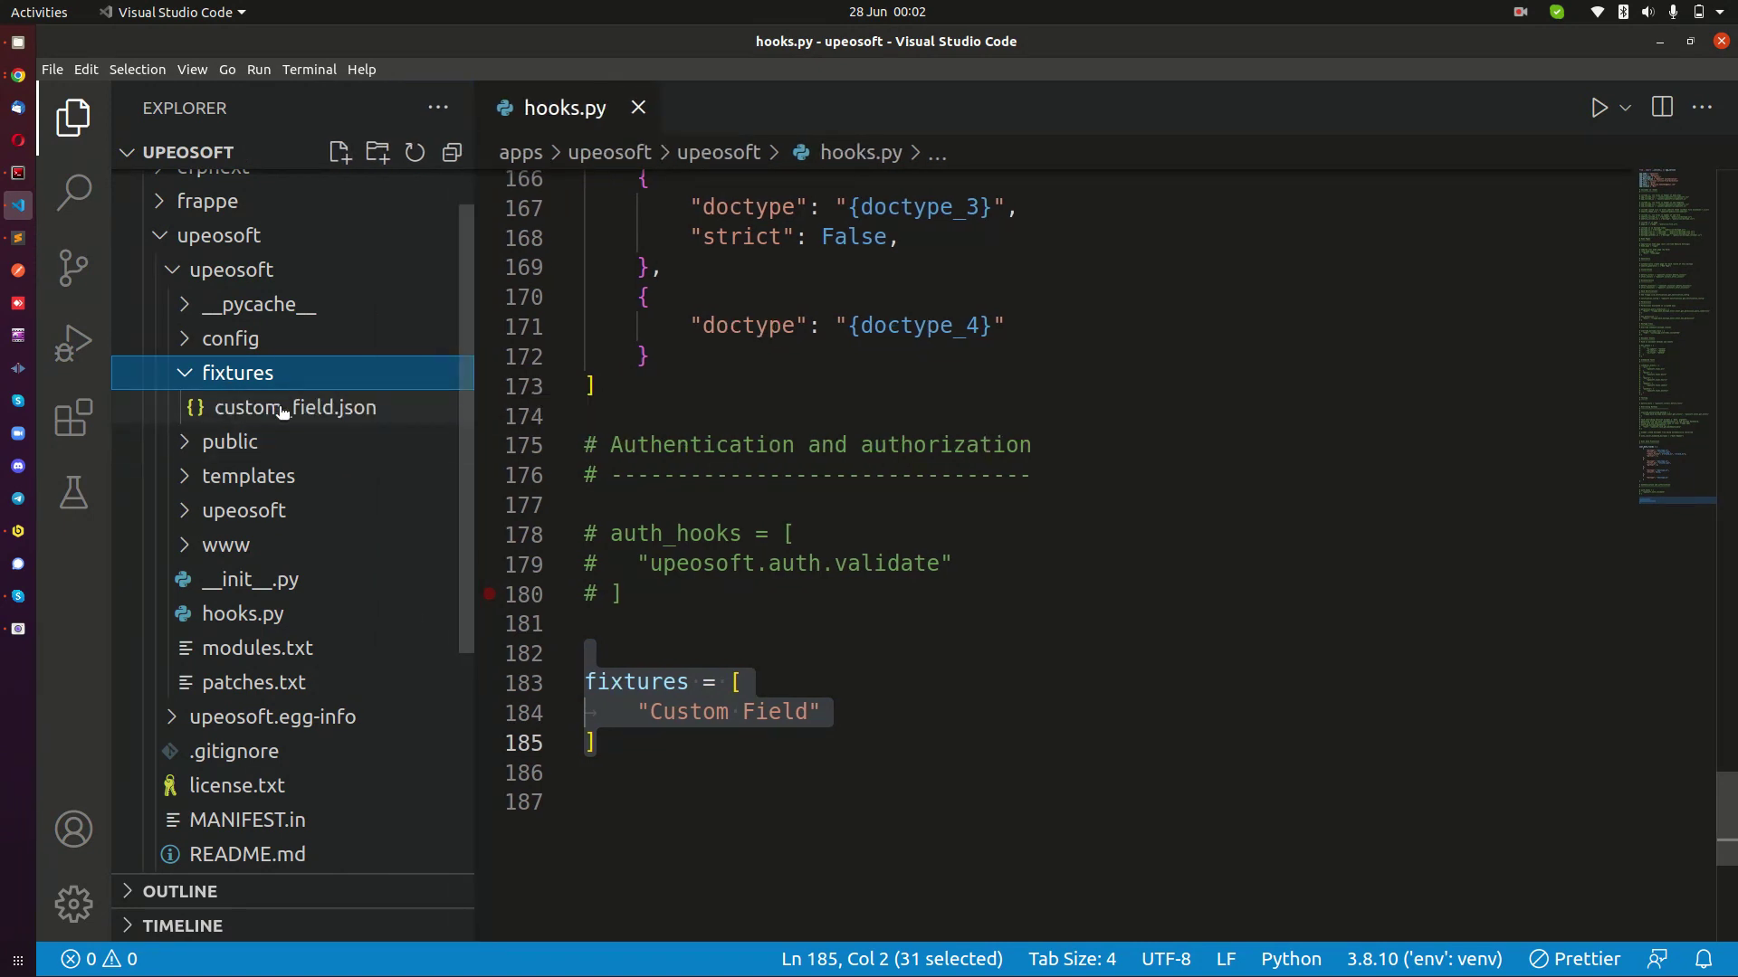
click(283, 412)
Keep custom_field.json open as a regular tab and inspect its first Custom Field records.
click(836, 332)
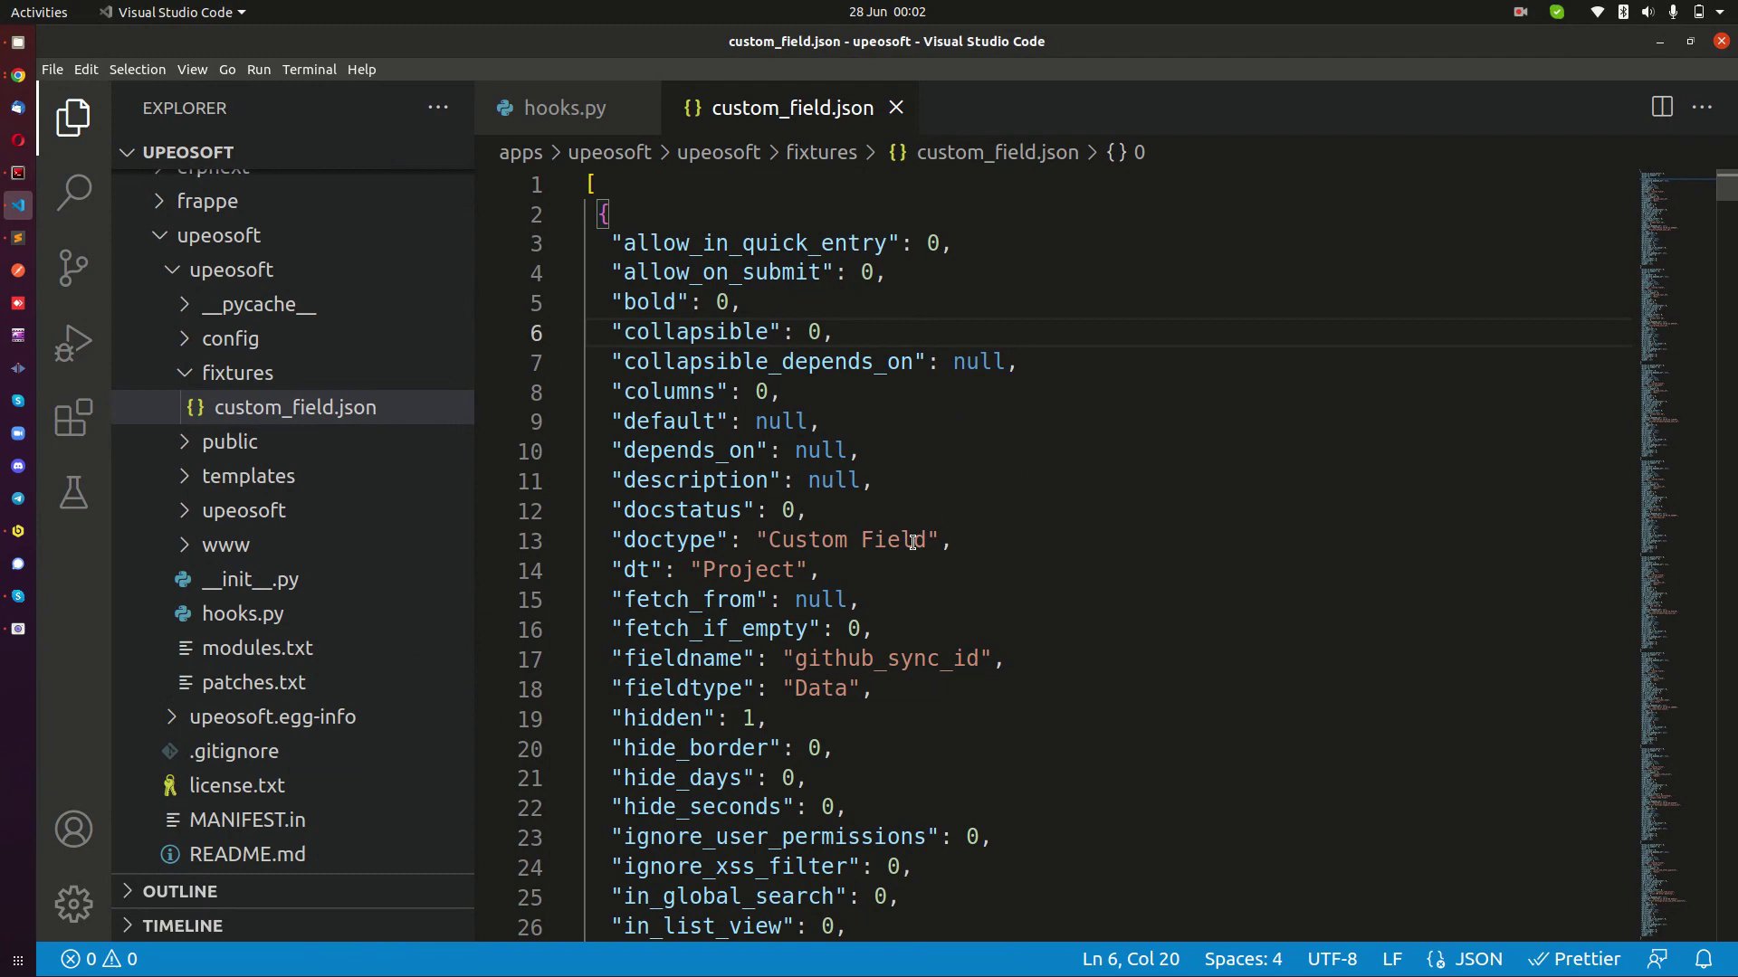
scroll(831, 547, down, 2)
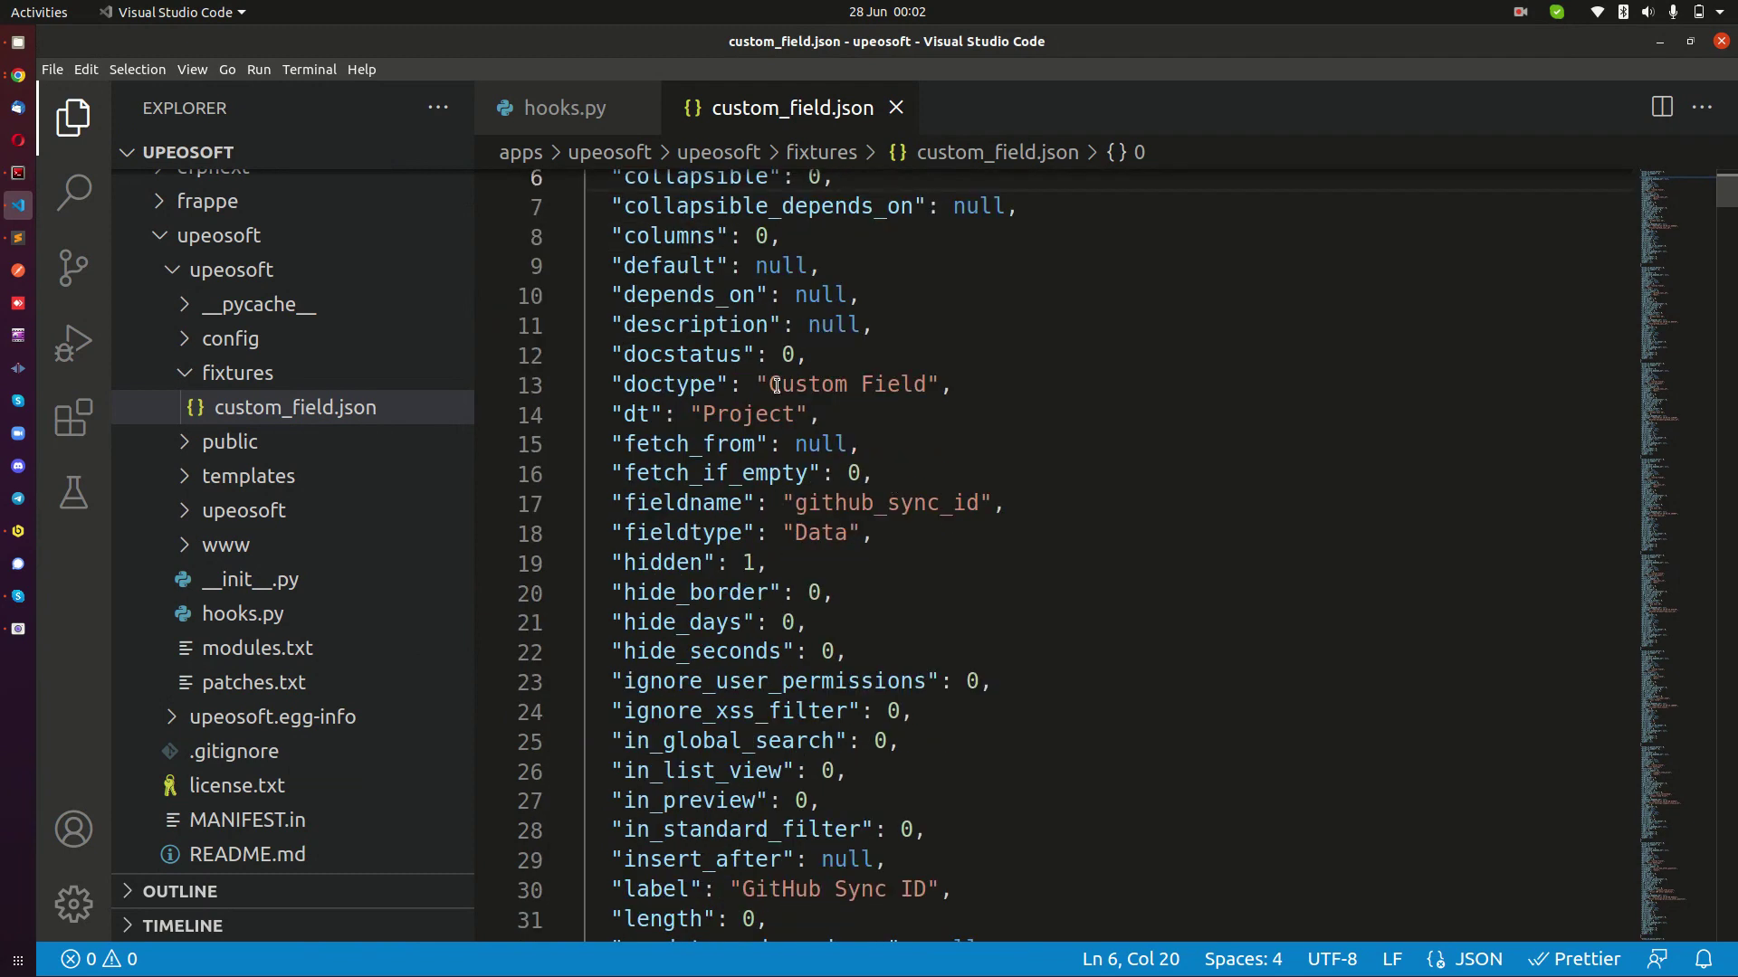
double_click(647, 391)
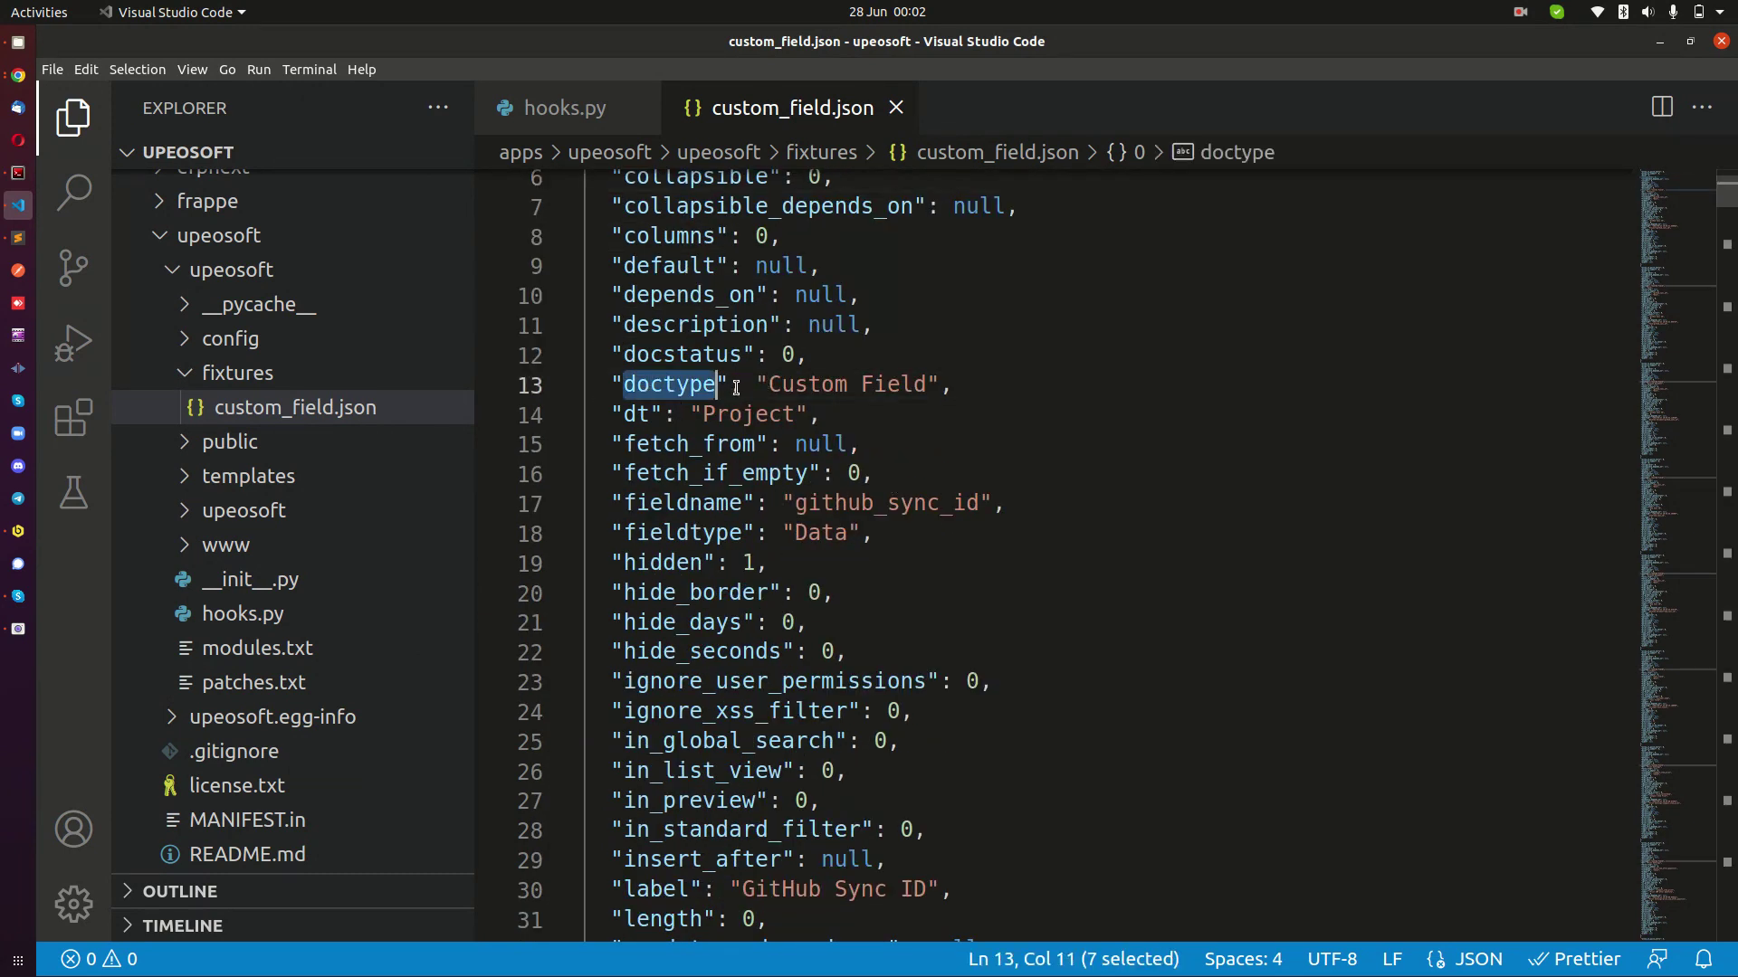
drag(769, 384, 860, 384)
scroll(970, 552, down, 6)
scroll(970, 552, down, 5)
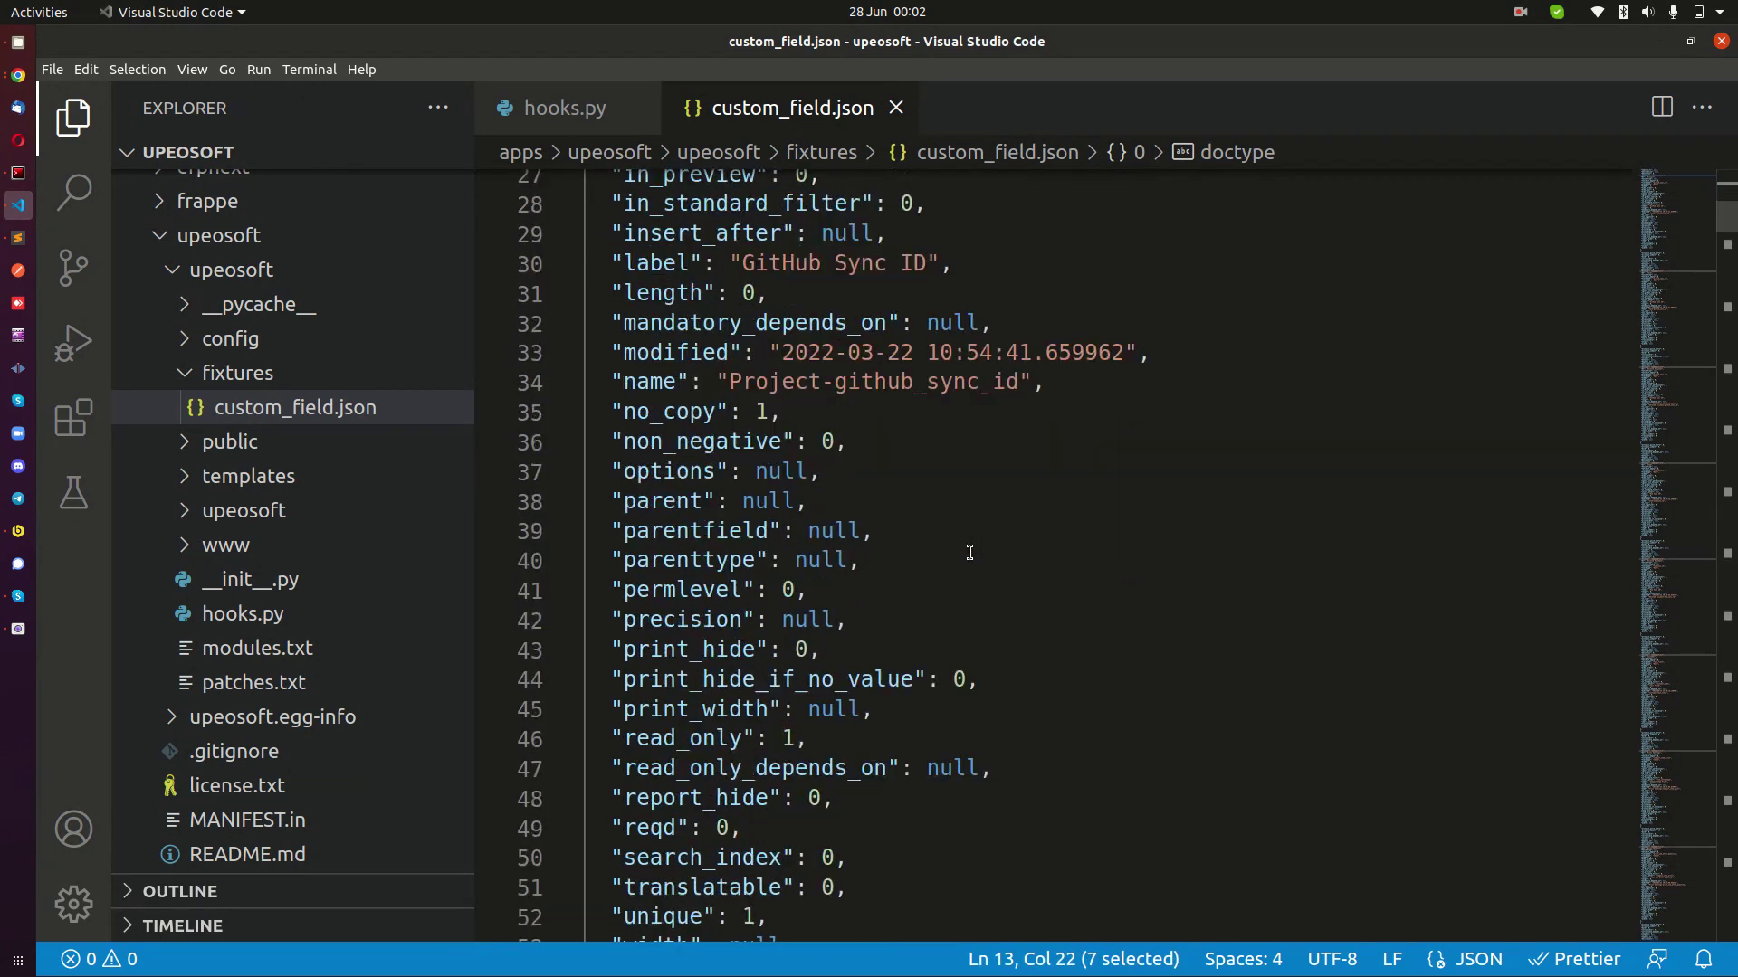
scroll(871, 570, down, 8)
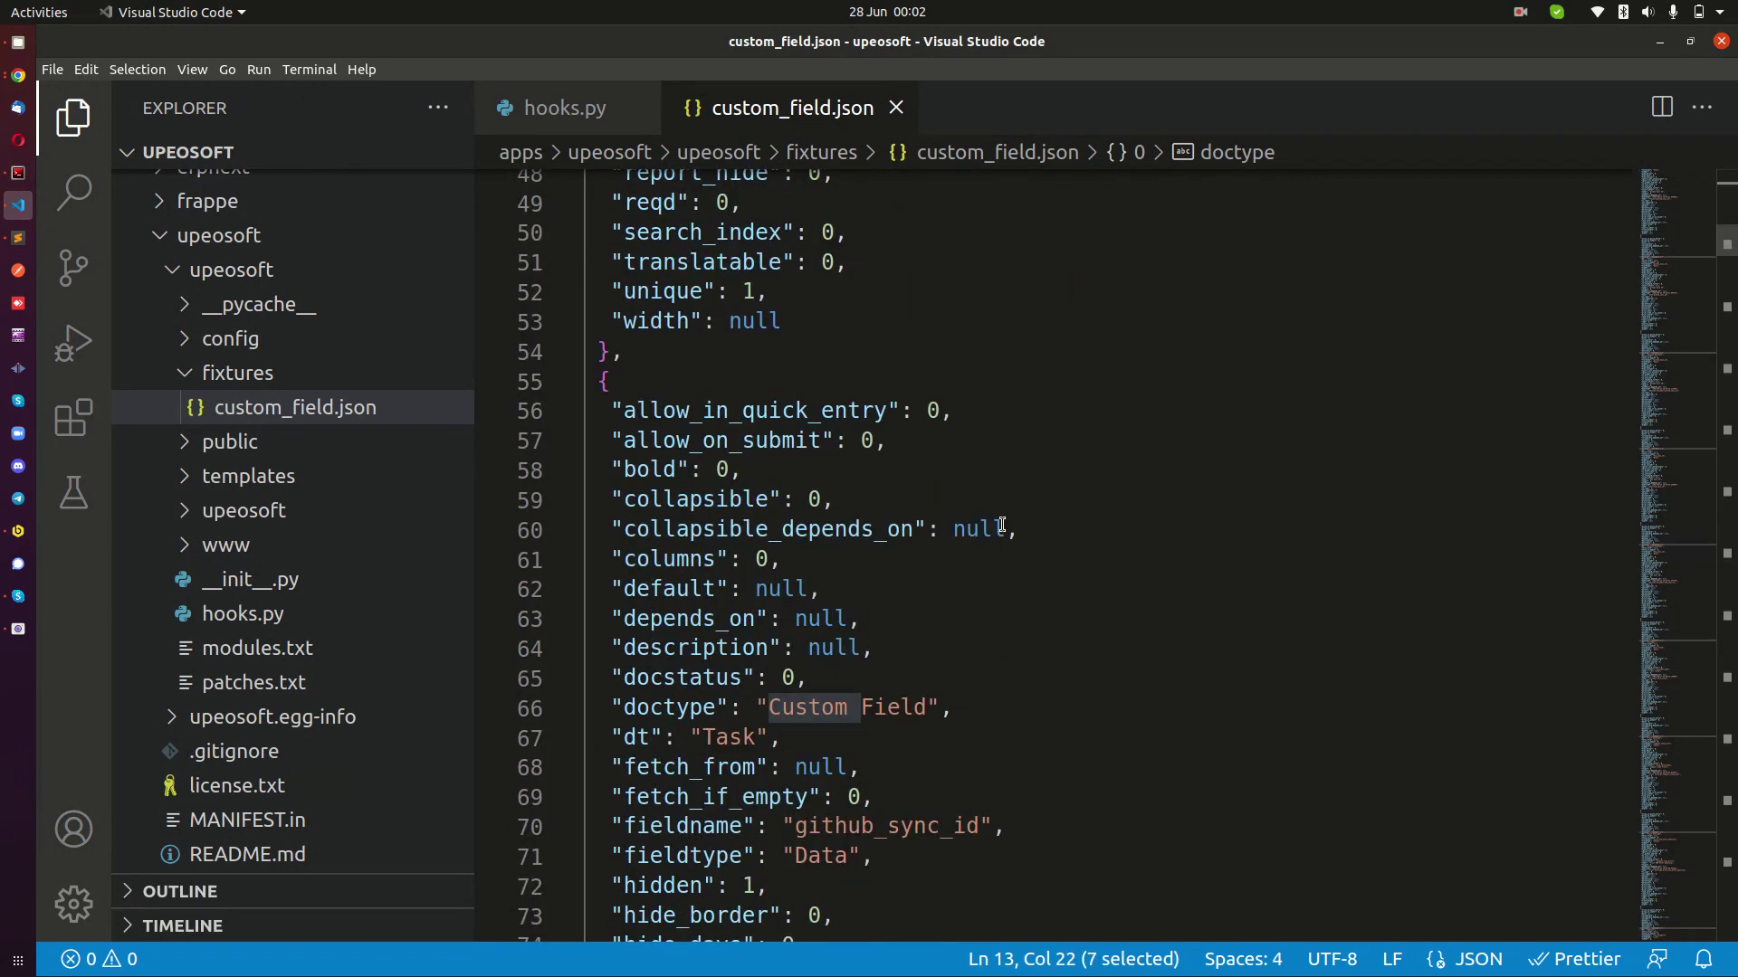
click(1002, 521)
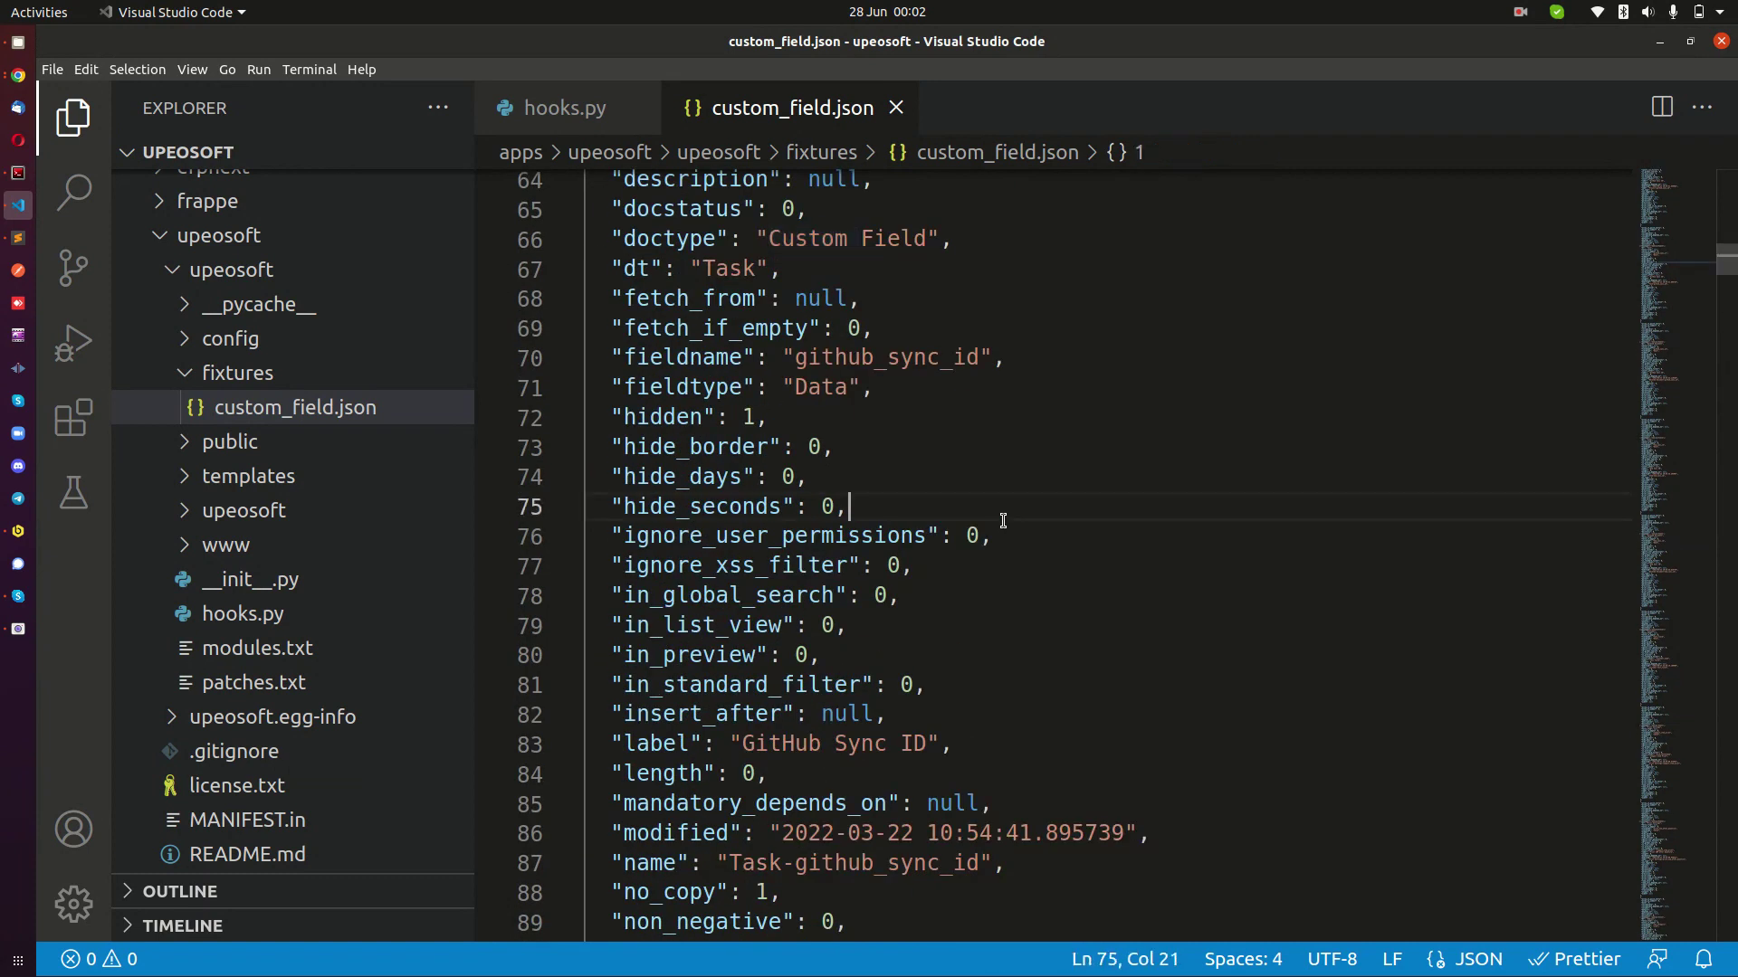
Scroll through the remaining exported Custom Field entries to the end of custom_field.json.
scroll(1002, 521, down, 13)
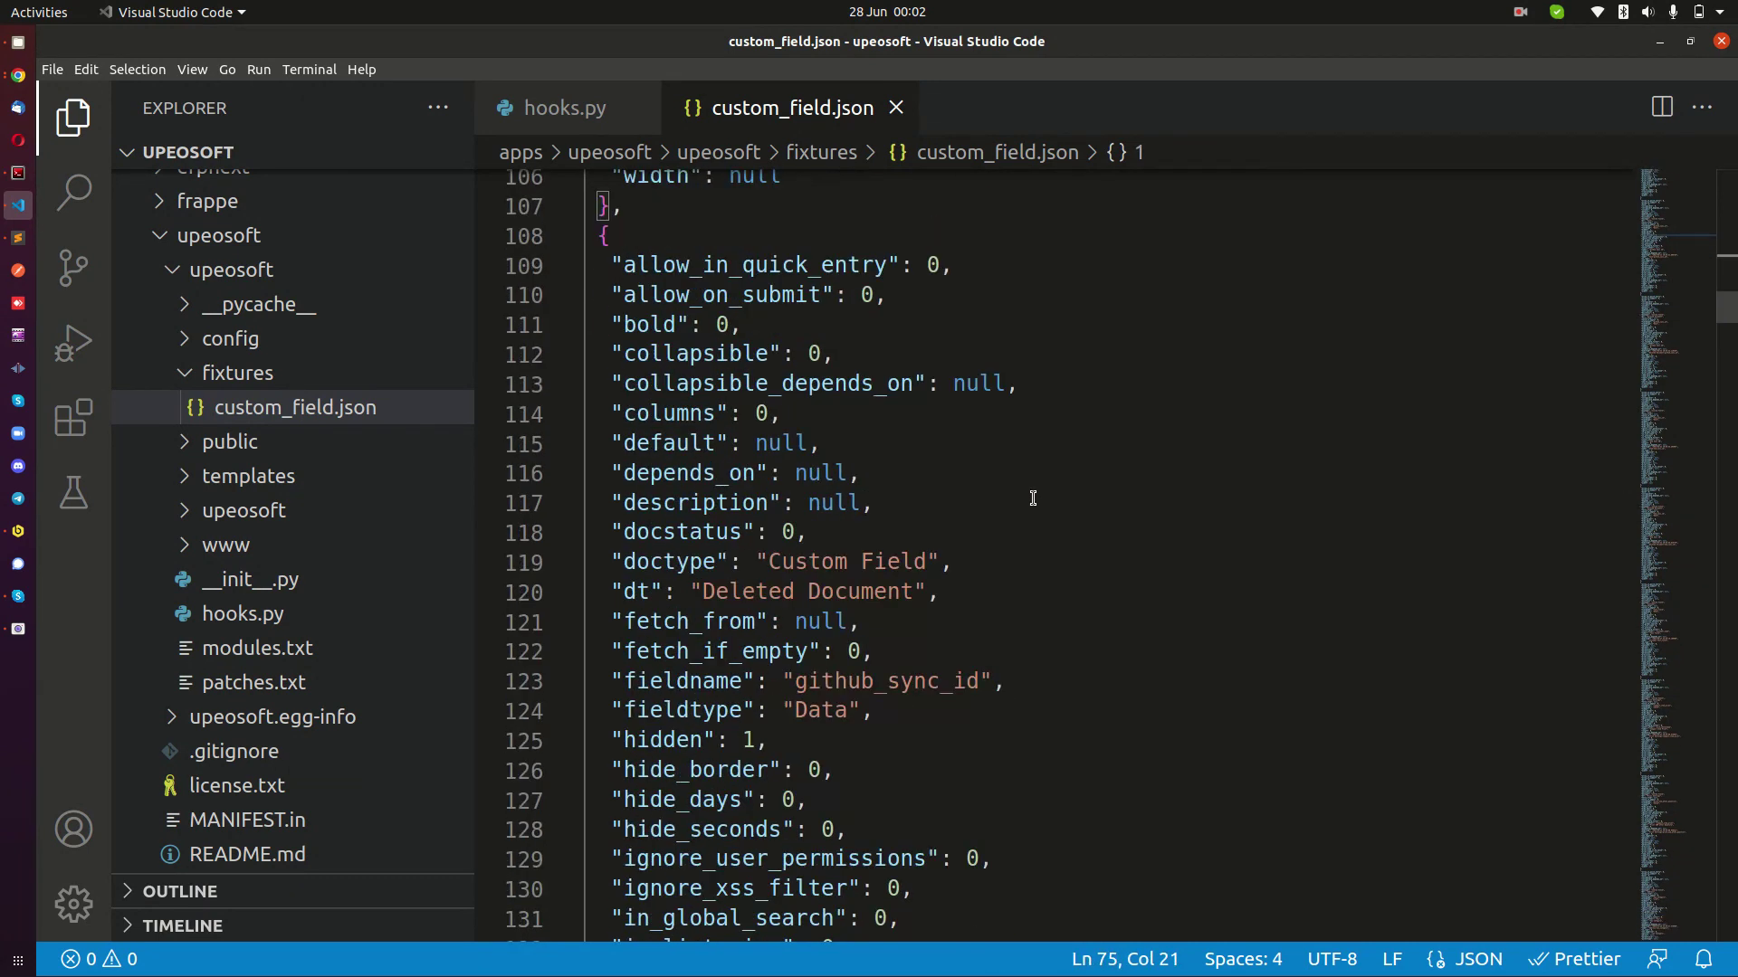
scroll(1032, 498, down, 10)
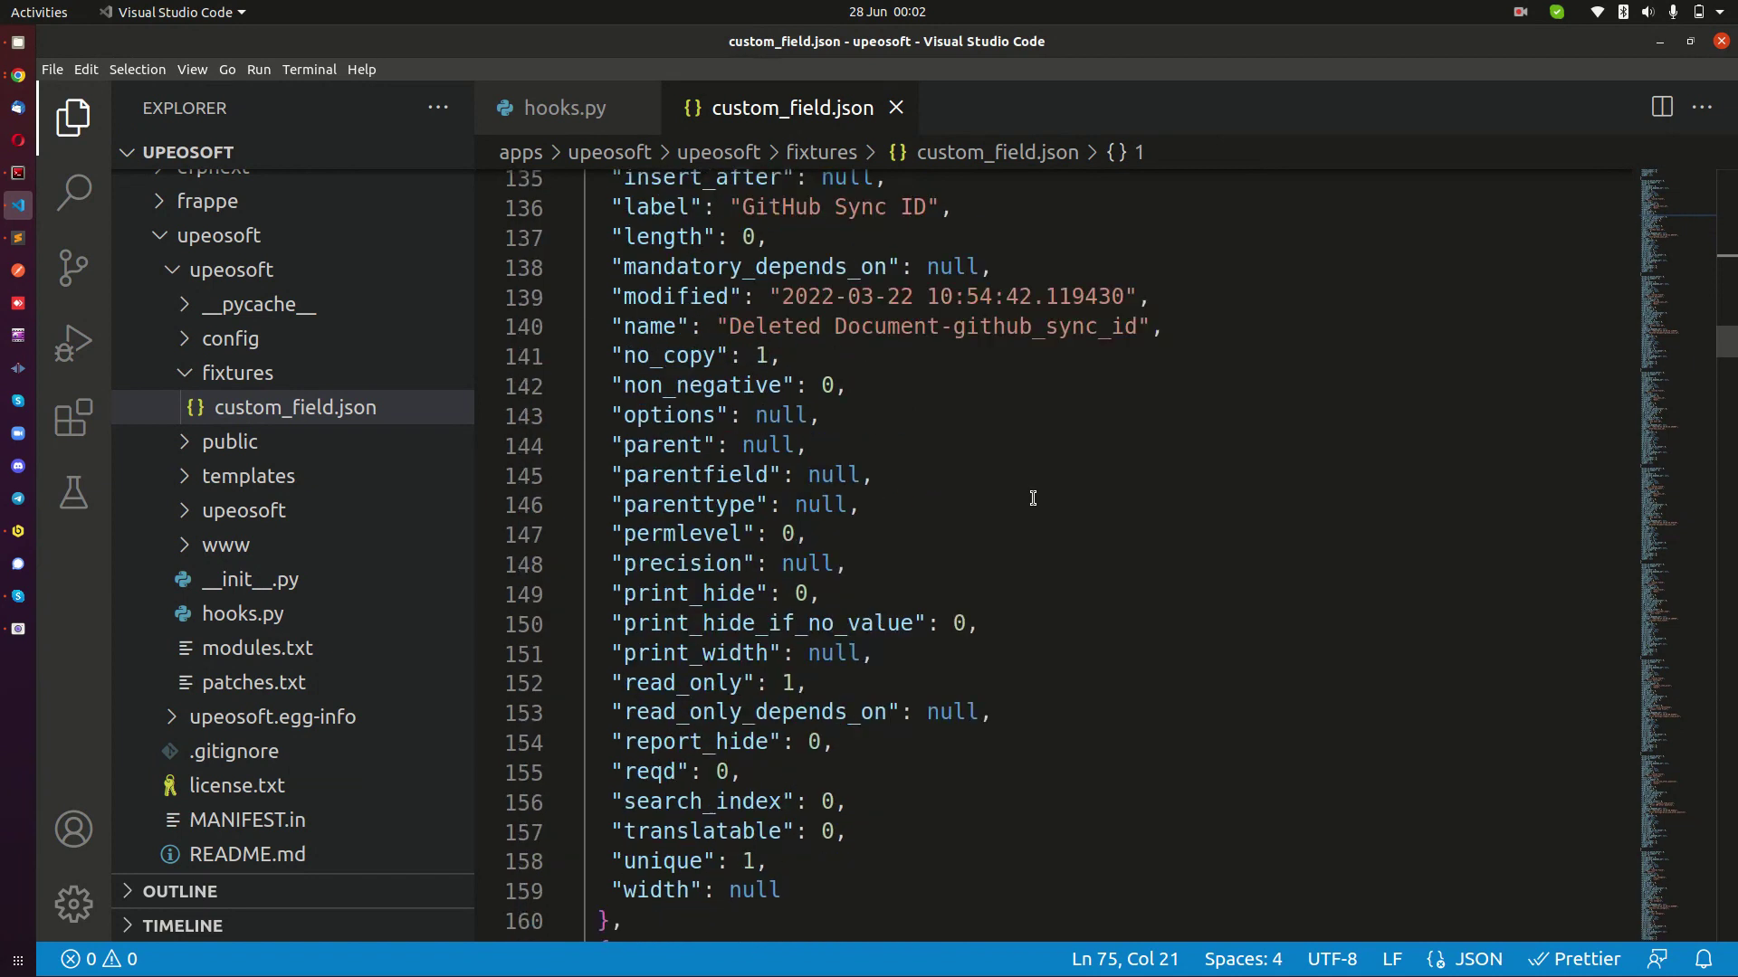
scroll(1033, 497, down, 10)
scroll(1032, 498, down, 4)
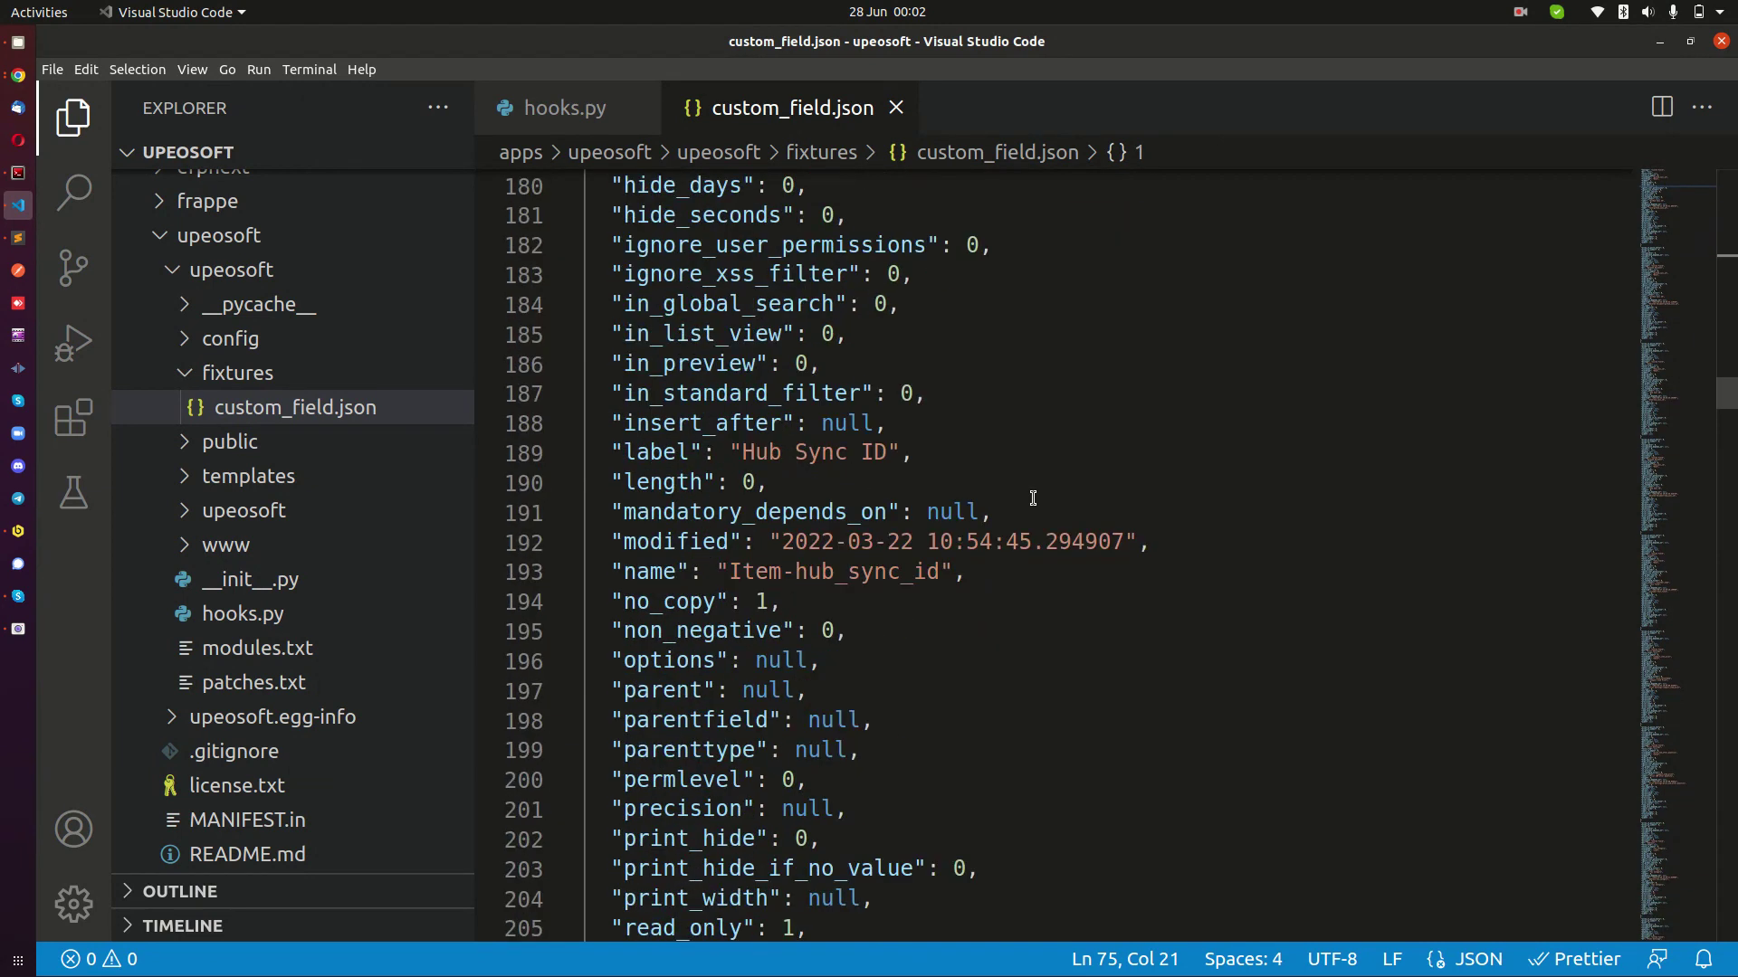
scroll(1033, 498, down, 17)
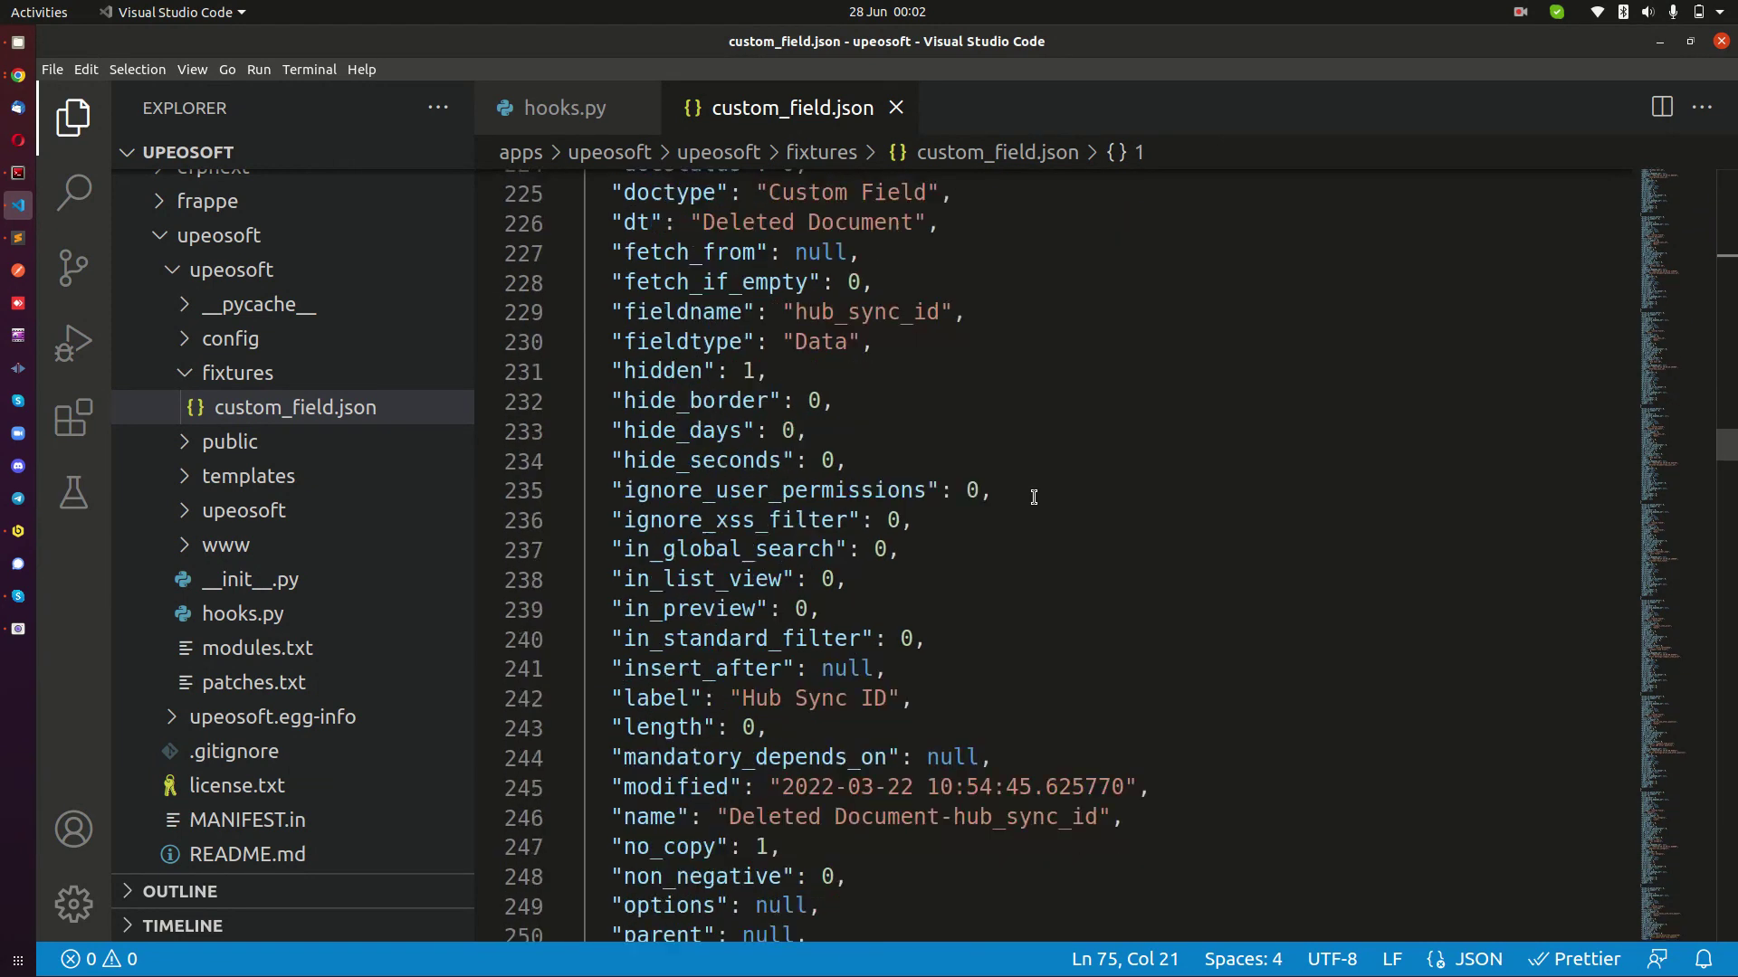
scroll(1032, 497, down, 18)
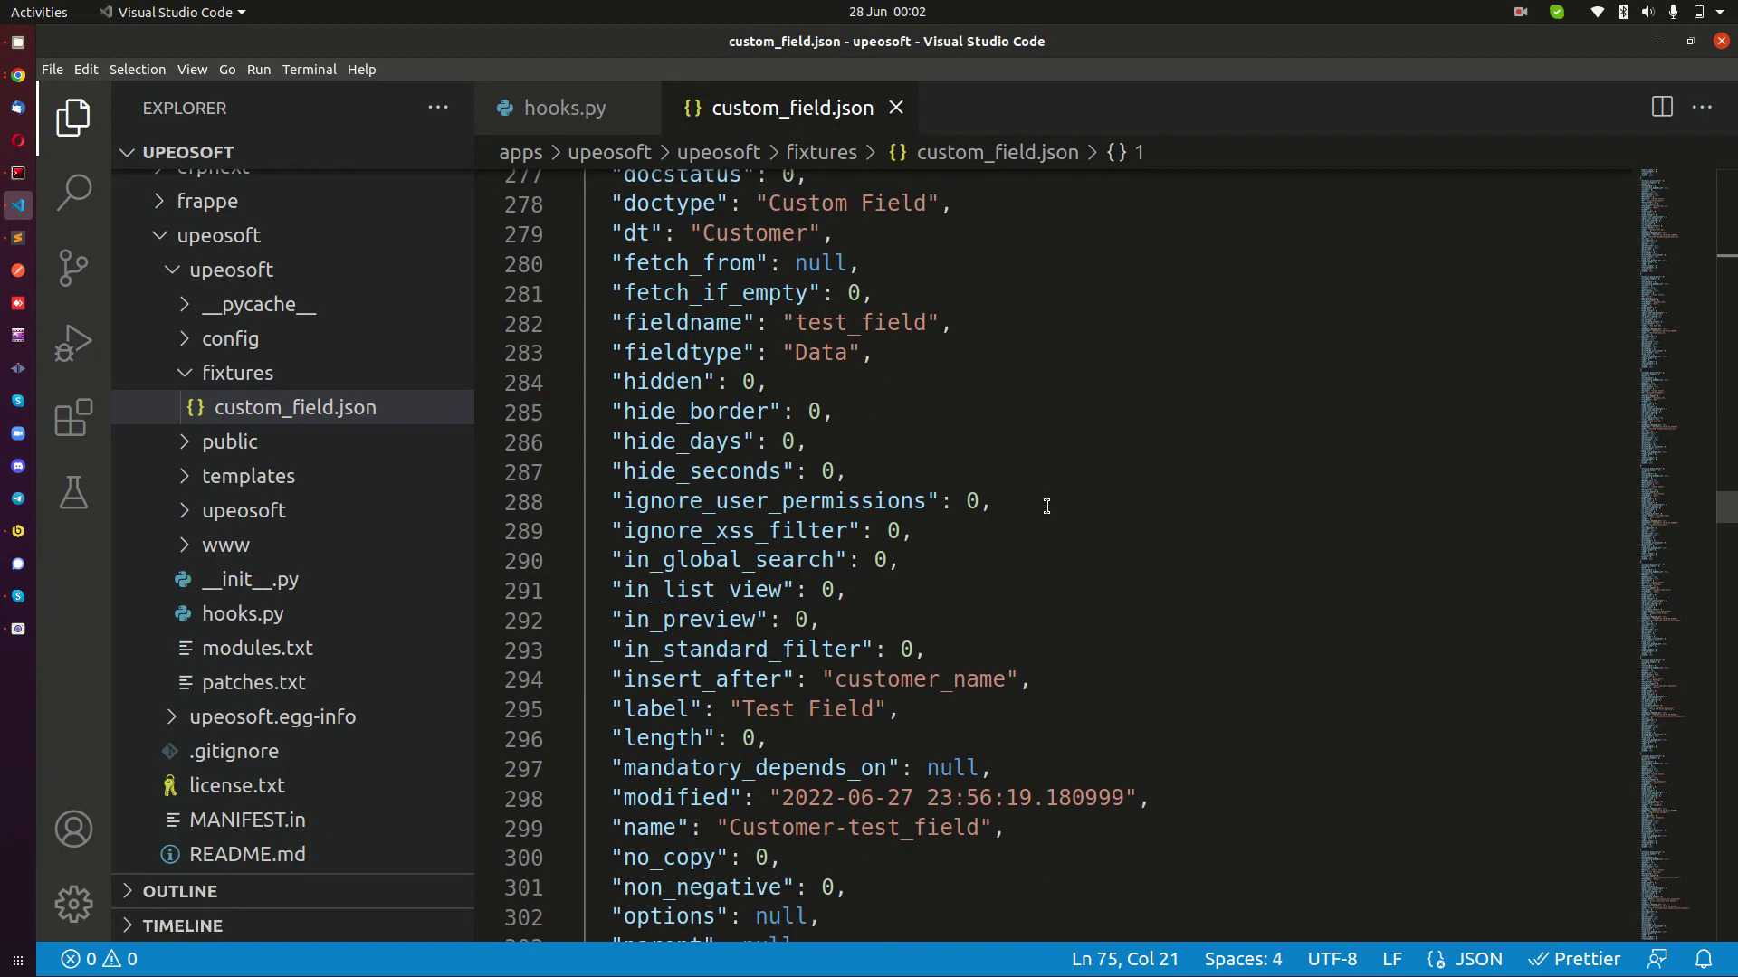
scroll(1046, 507, down, 11)
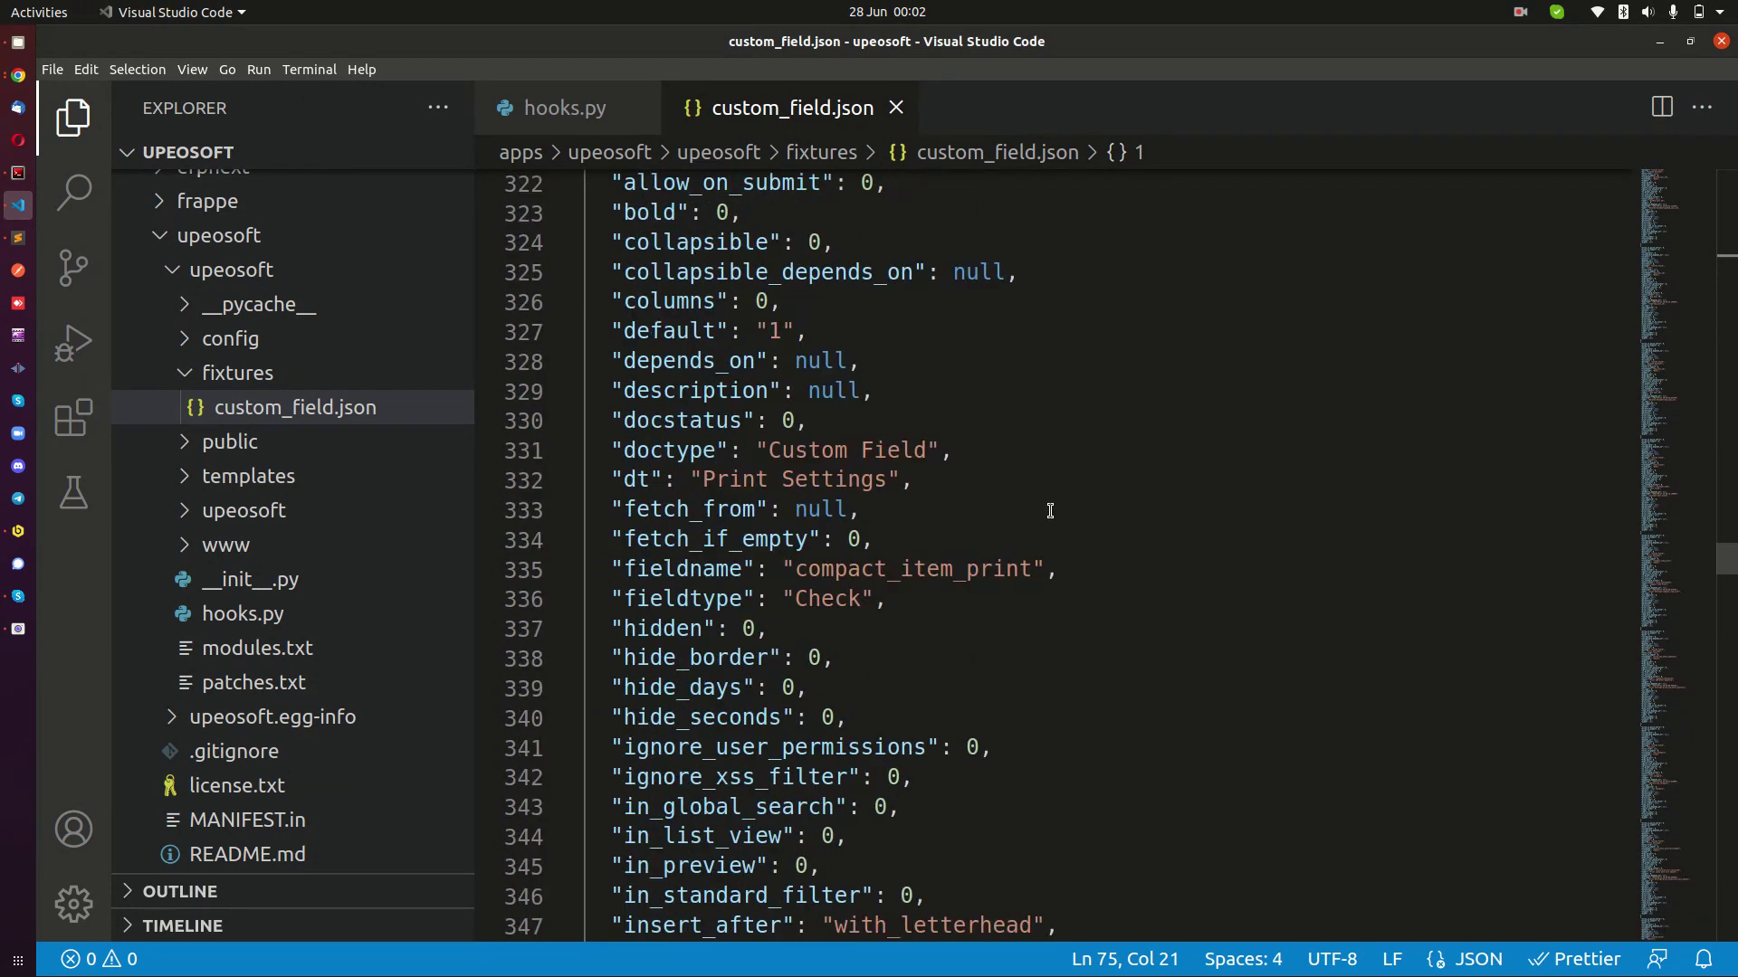
scroll(1051, 511, down, 11)
drag(1673, 595, 1688, 955)
scroll(1140, 567, up, 12)
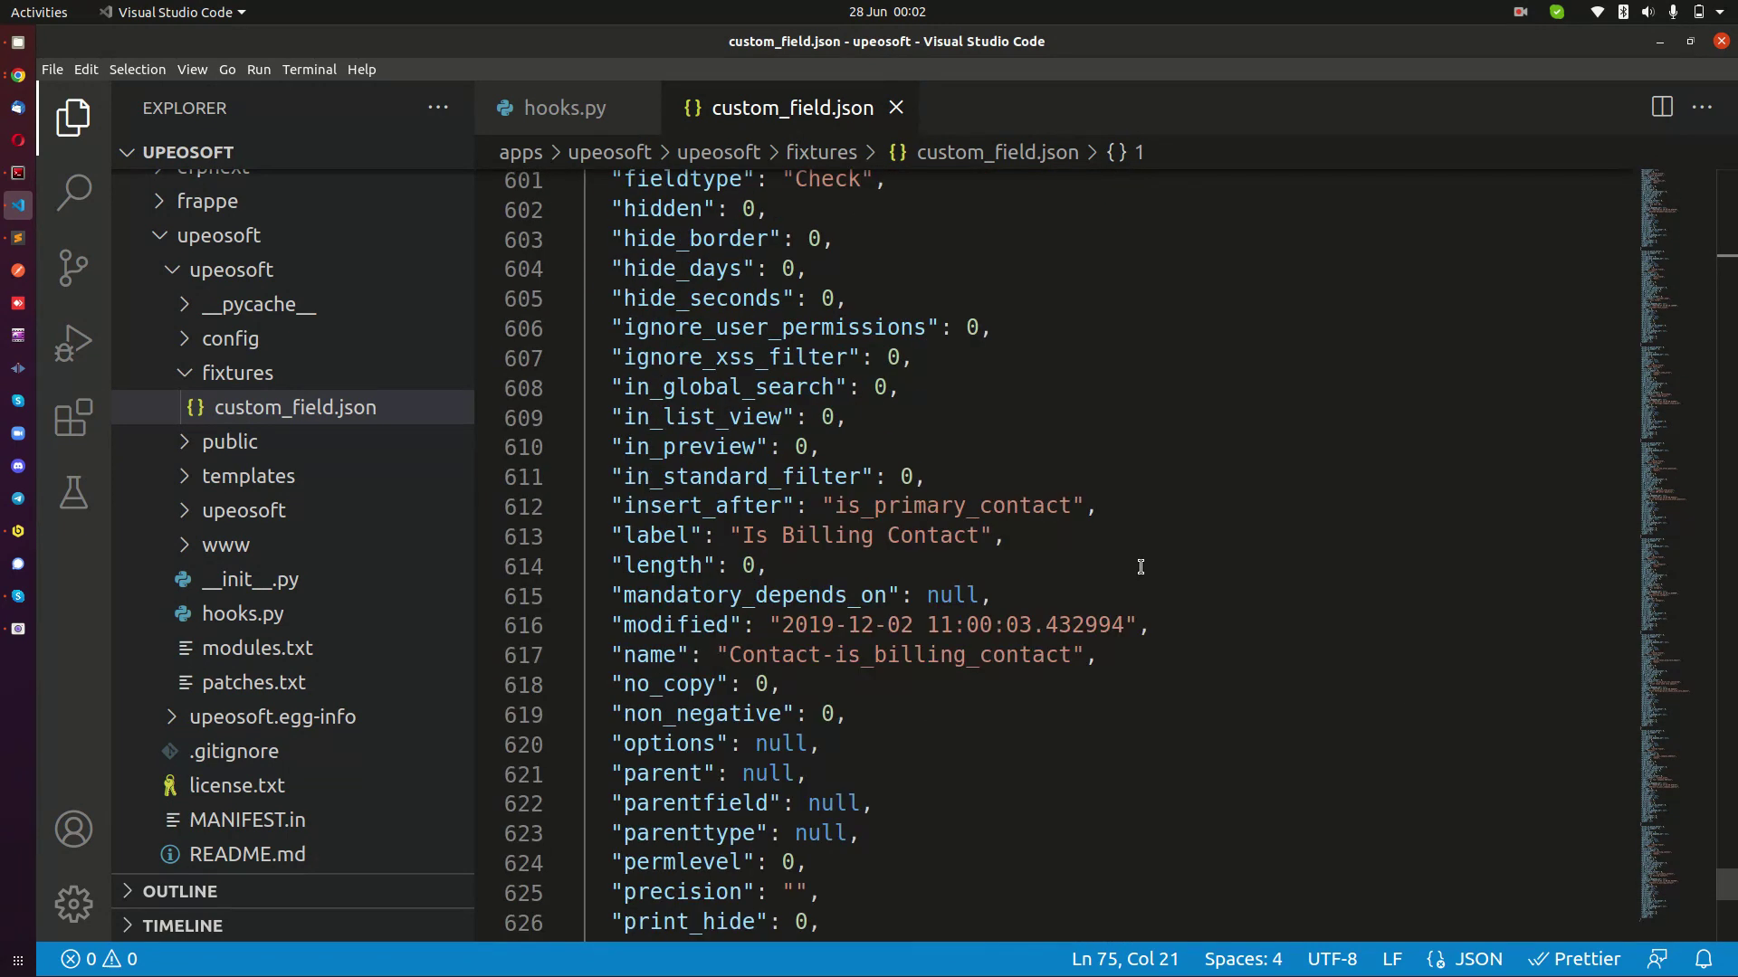
scroll(1141, 567, up, 11)
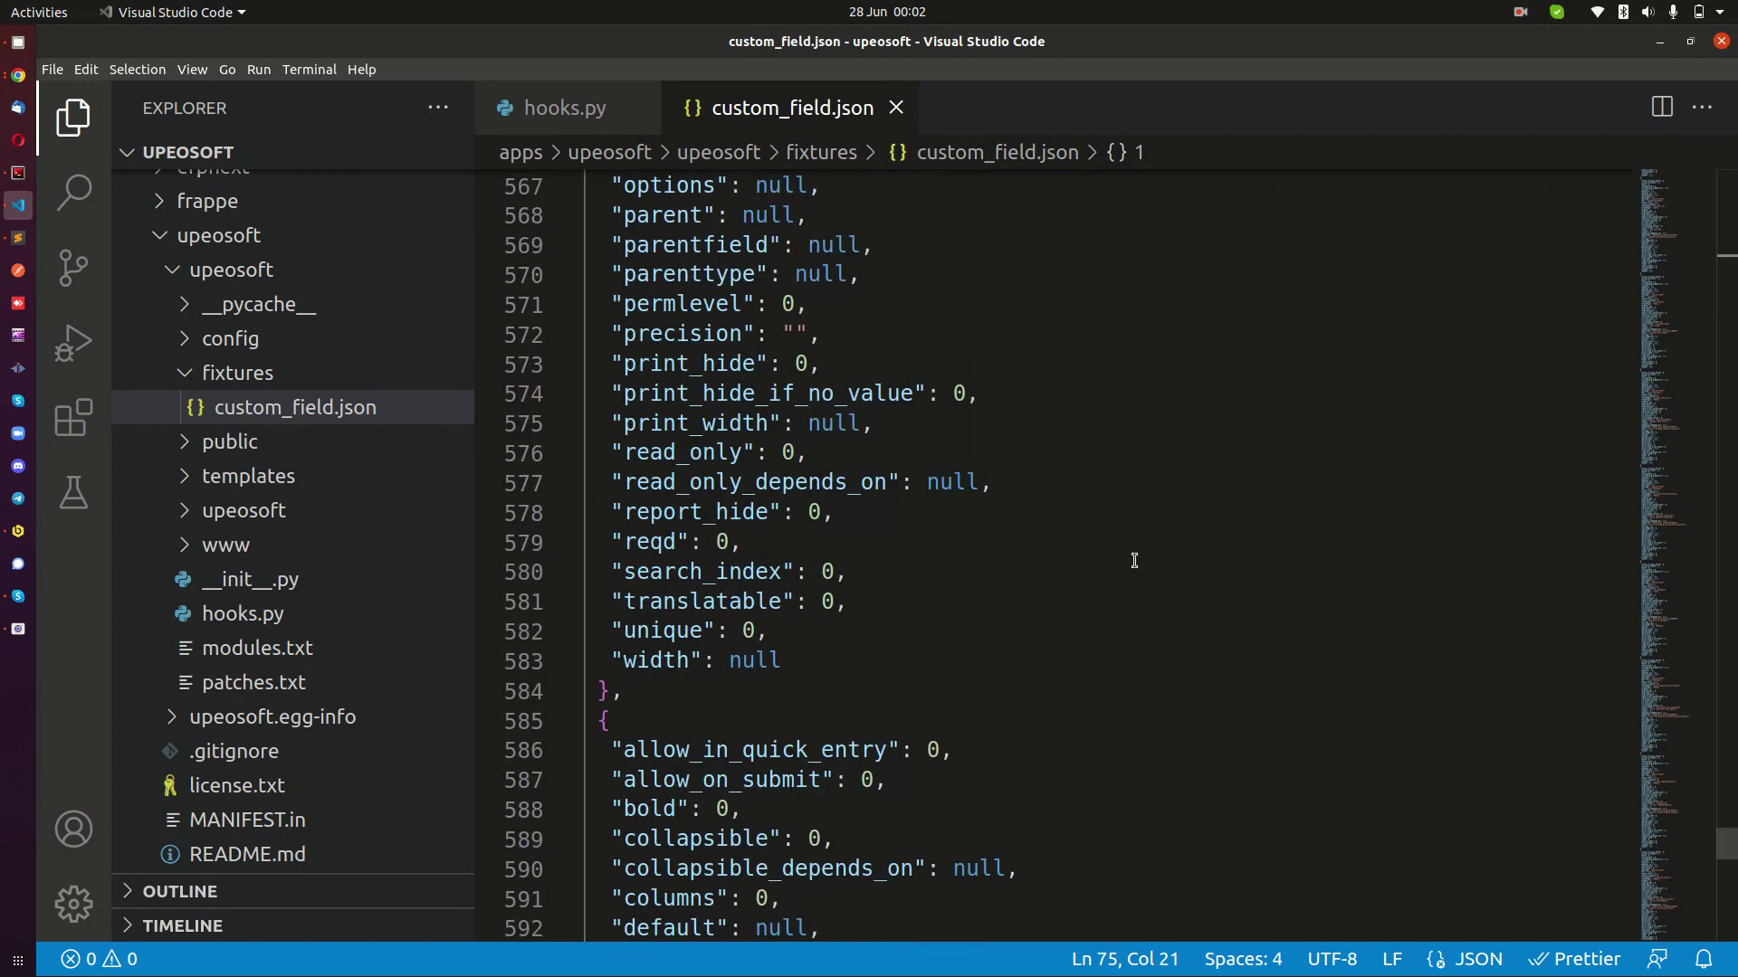
key(ctrl+f)
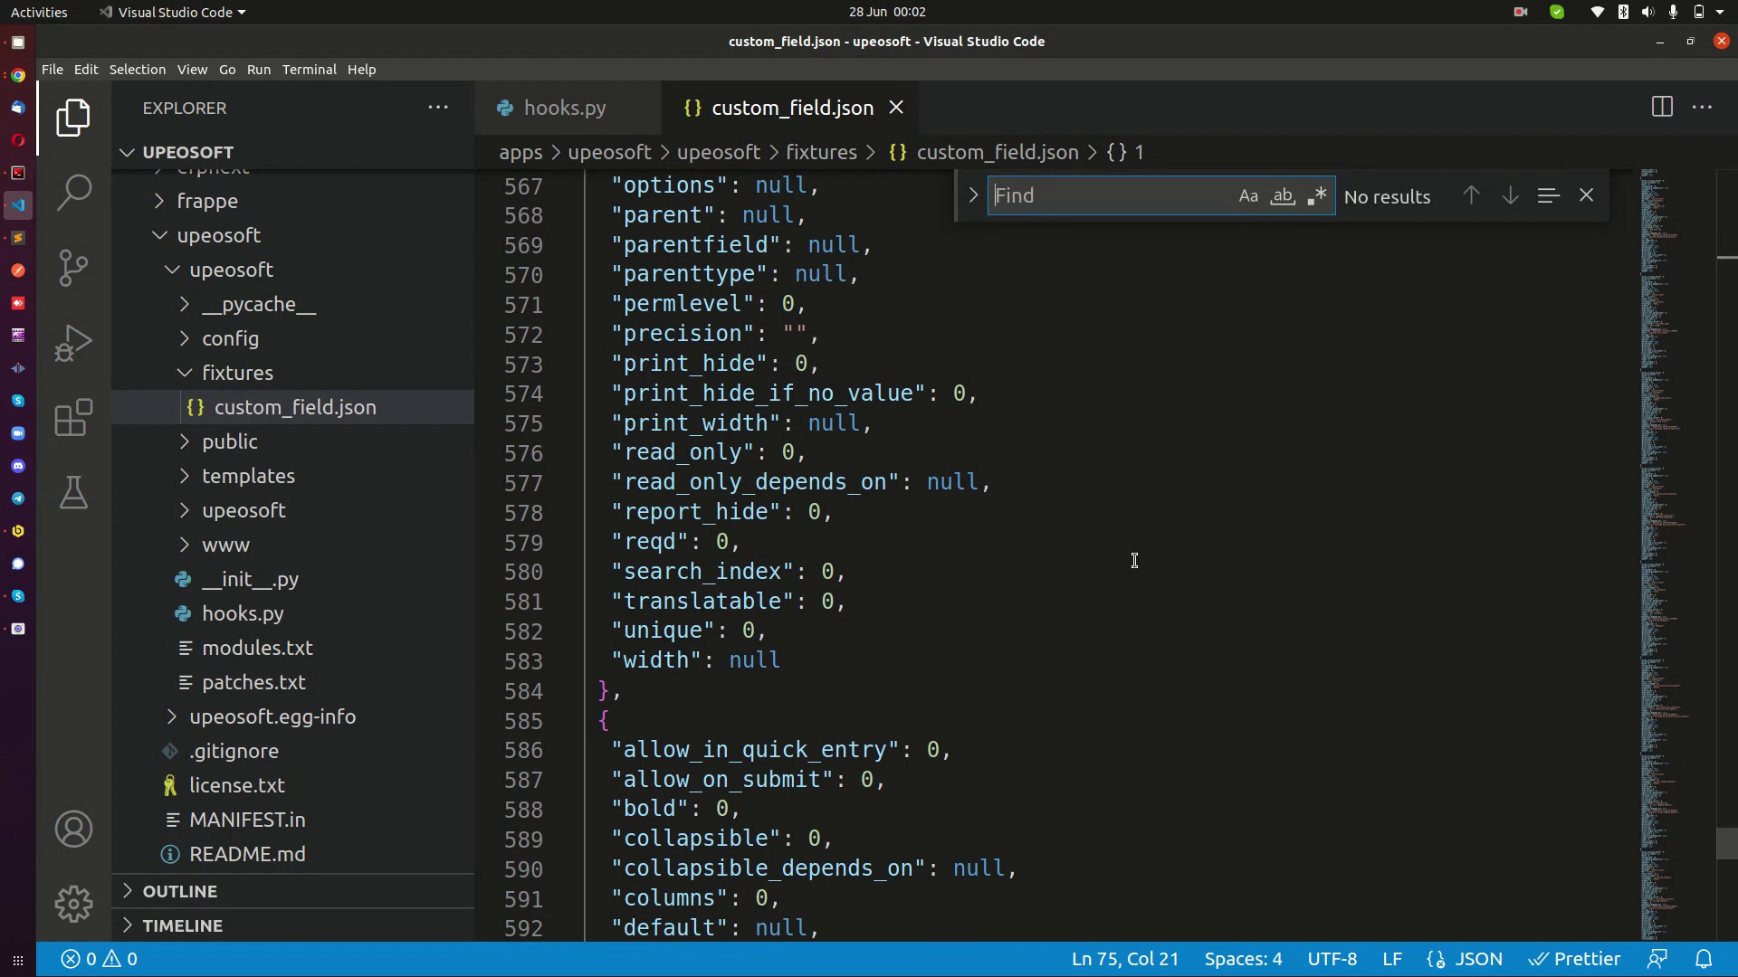
Search 'test' and verify the Customer test_field entry: Data type, Test Field label, after customer_name.
text(test)
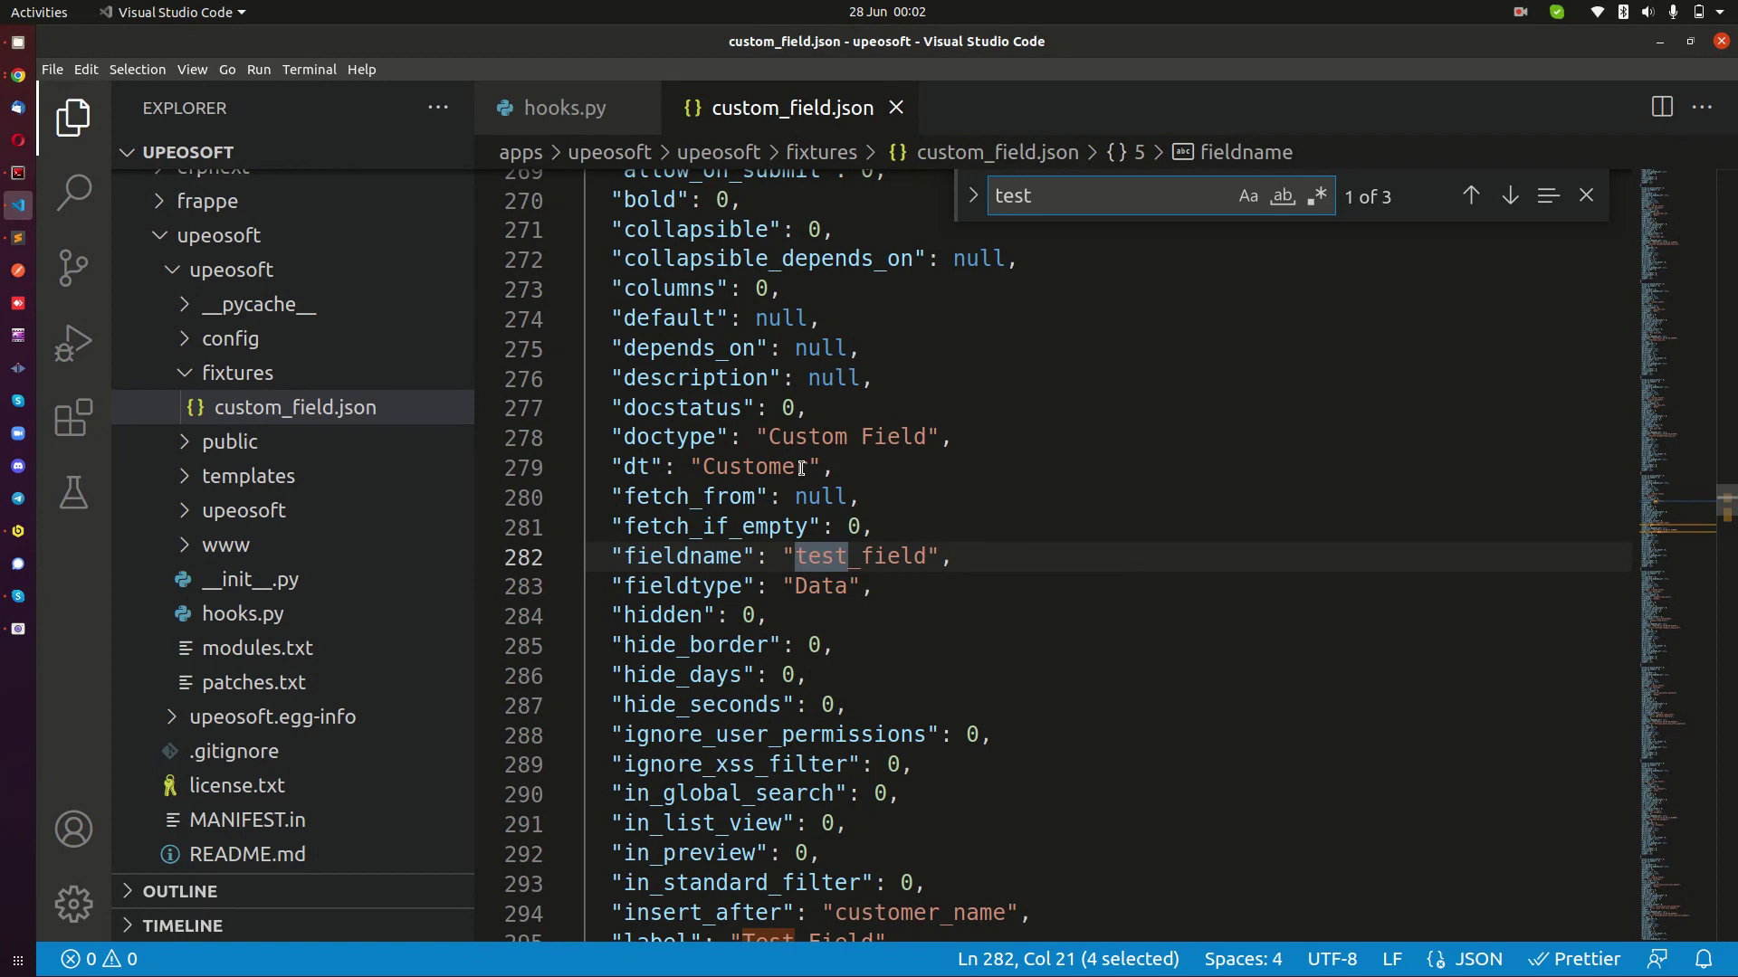
click(775, 434)
double_click(778, 436)
key(shift+Up)
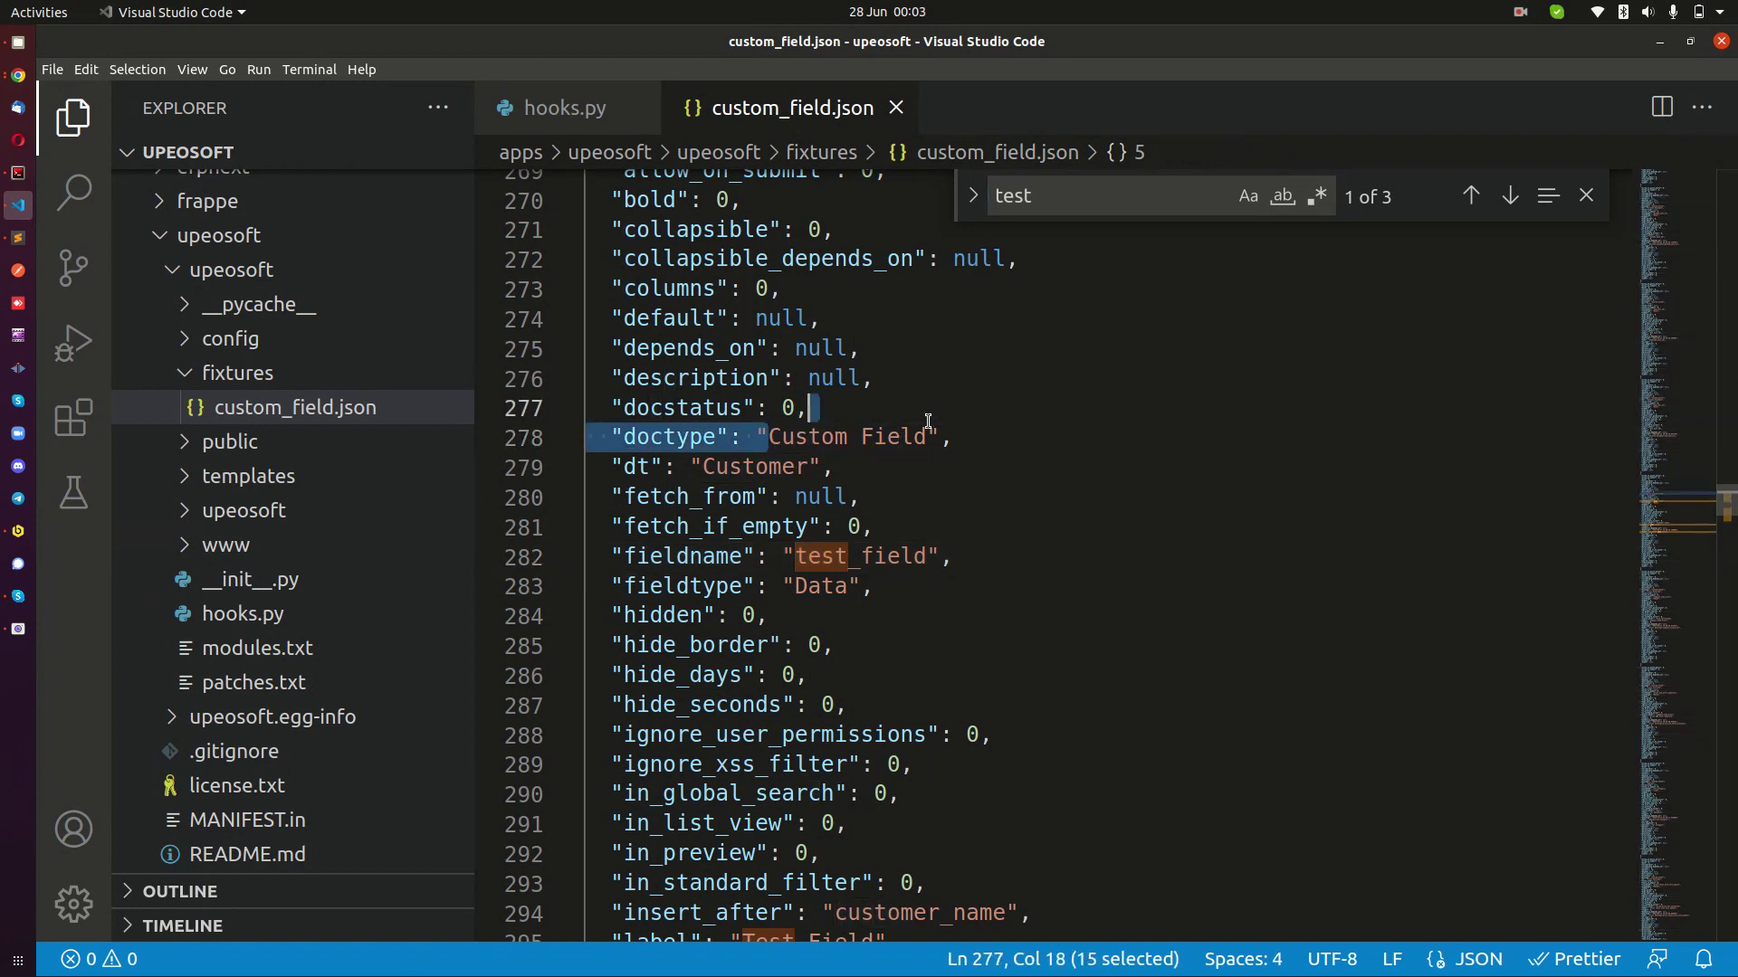
double_click(749, 467)
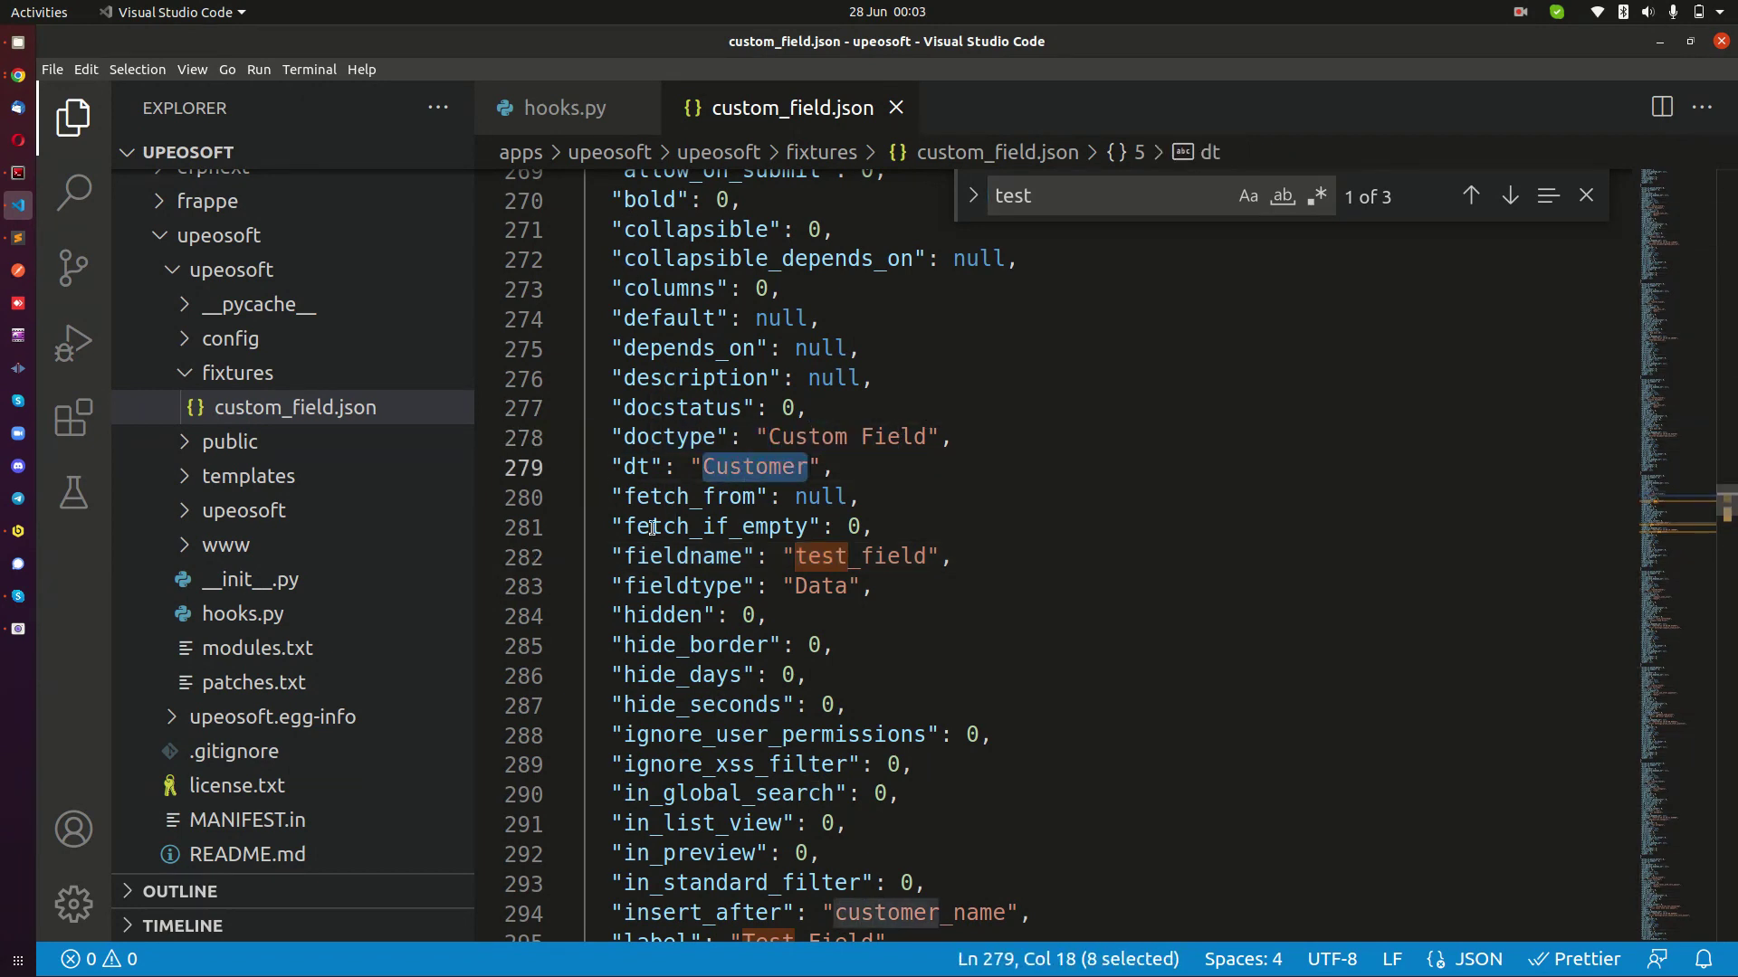
double_click(703, 557)
click(854, 557)
double_click(854, 556)
scroll(854, 557, down, 1)
double_click(831, 518)
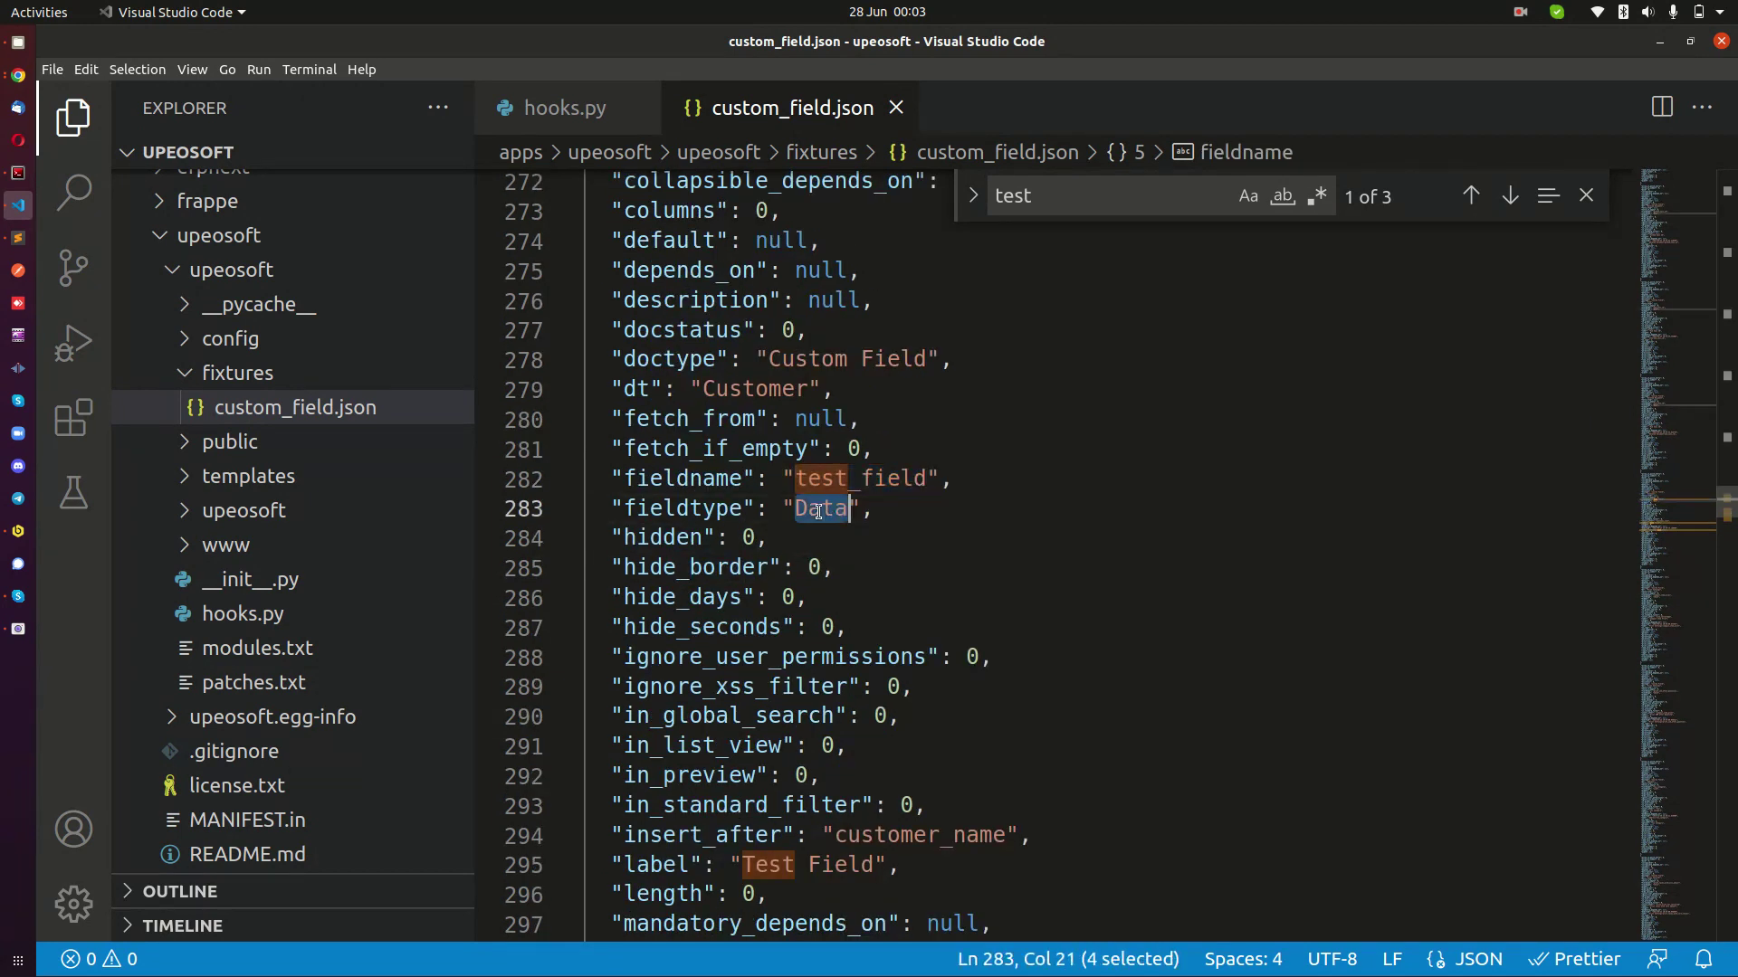
scroll(832, 522, down, 4)
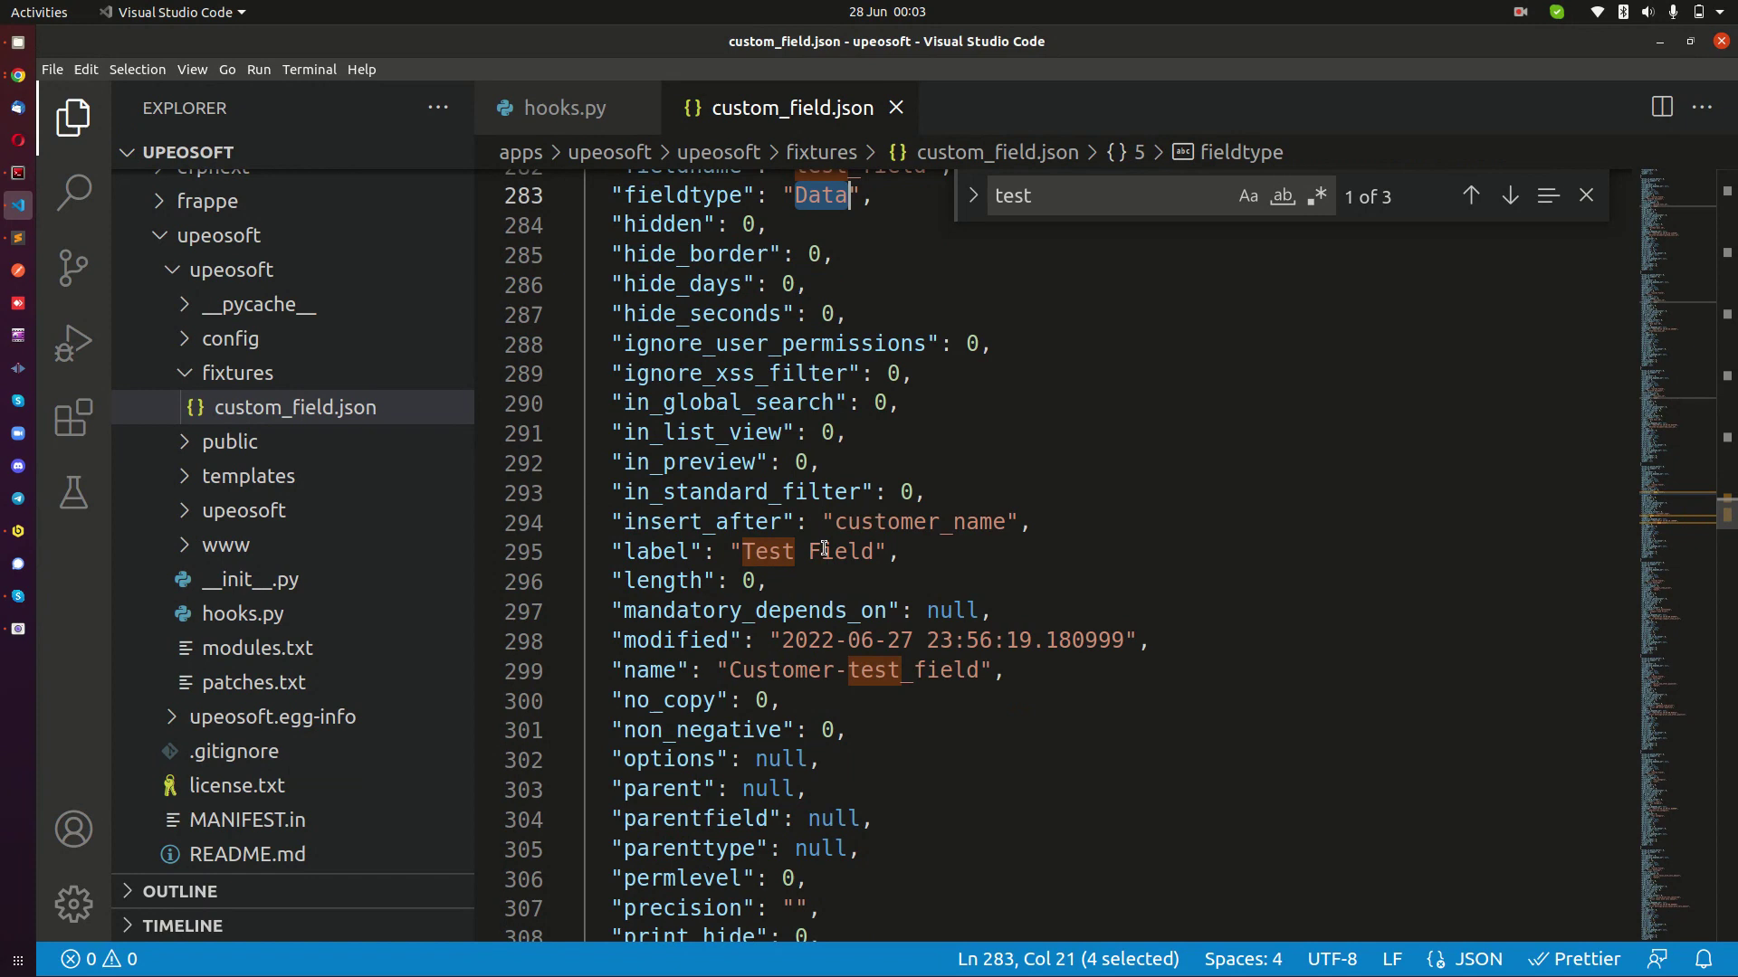
triple_click(826, 549)
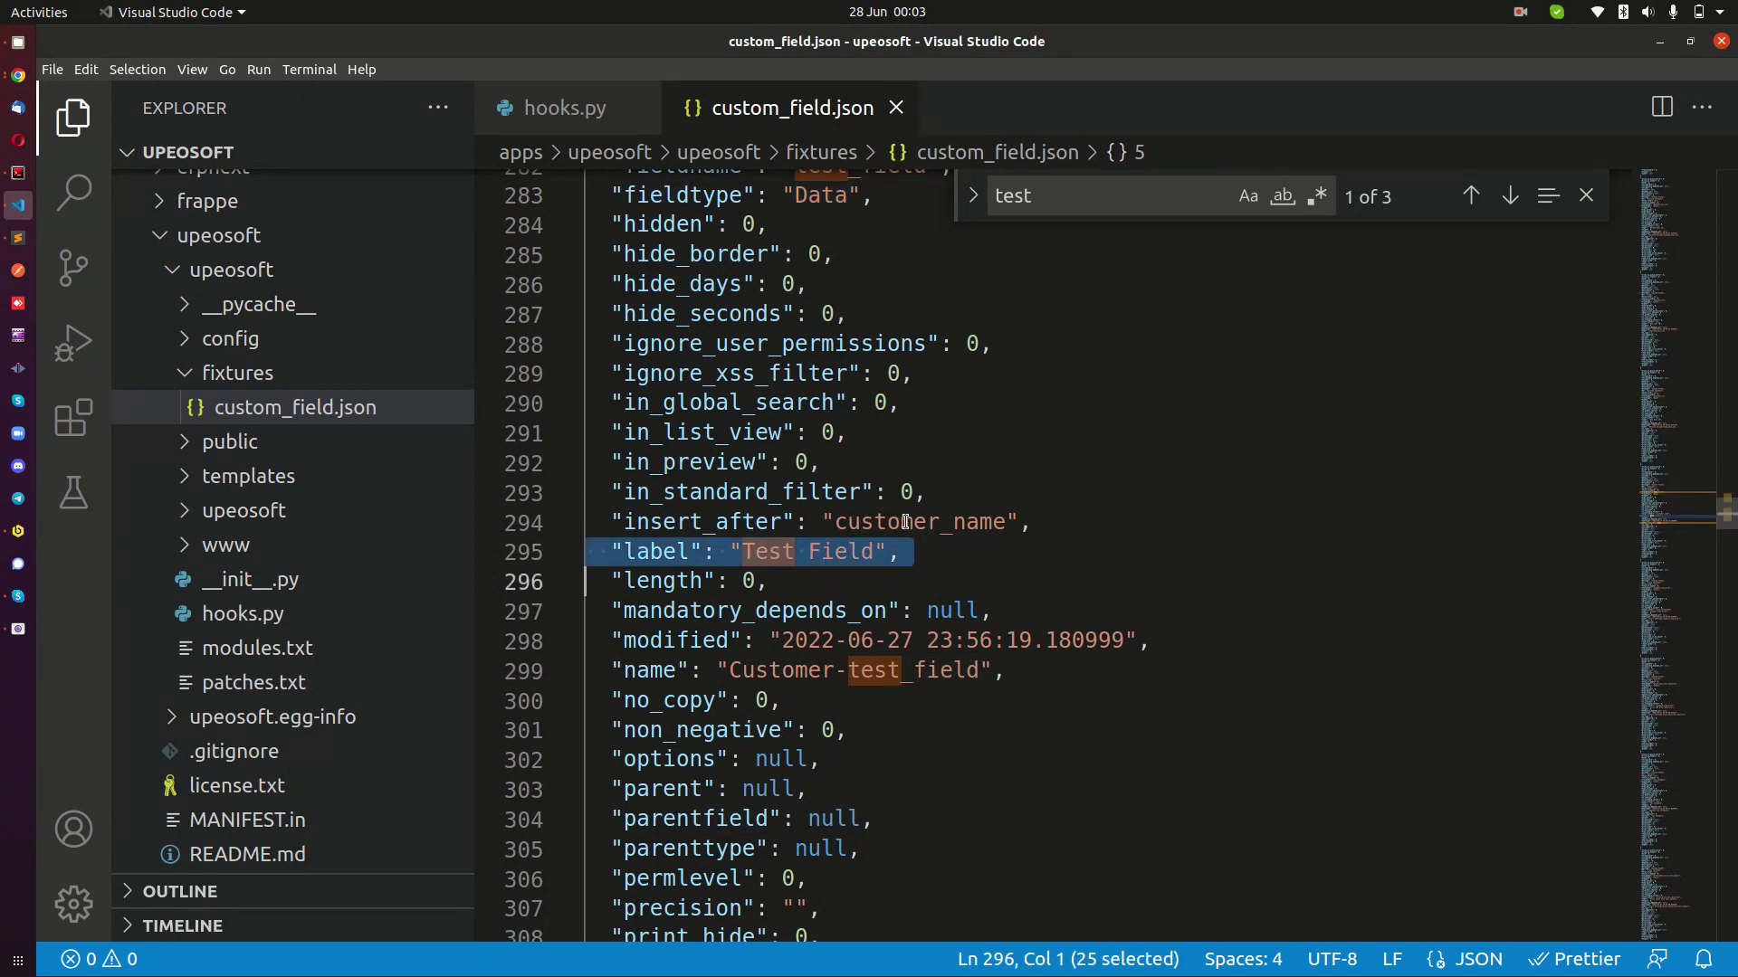
triple_click(905, 522)
Close the search and highlight the whole Customer test_field entry's lines.
click(1586, 196)
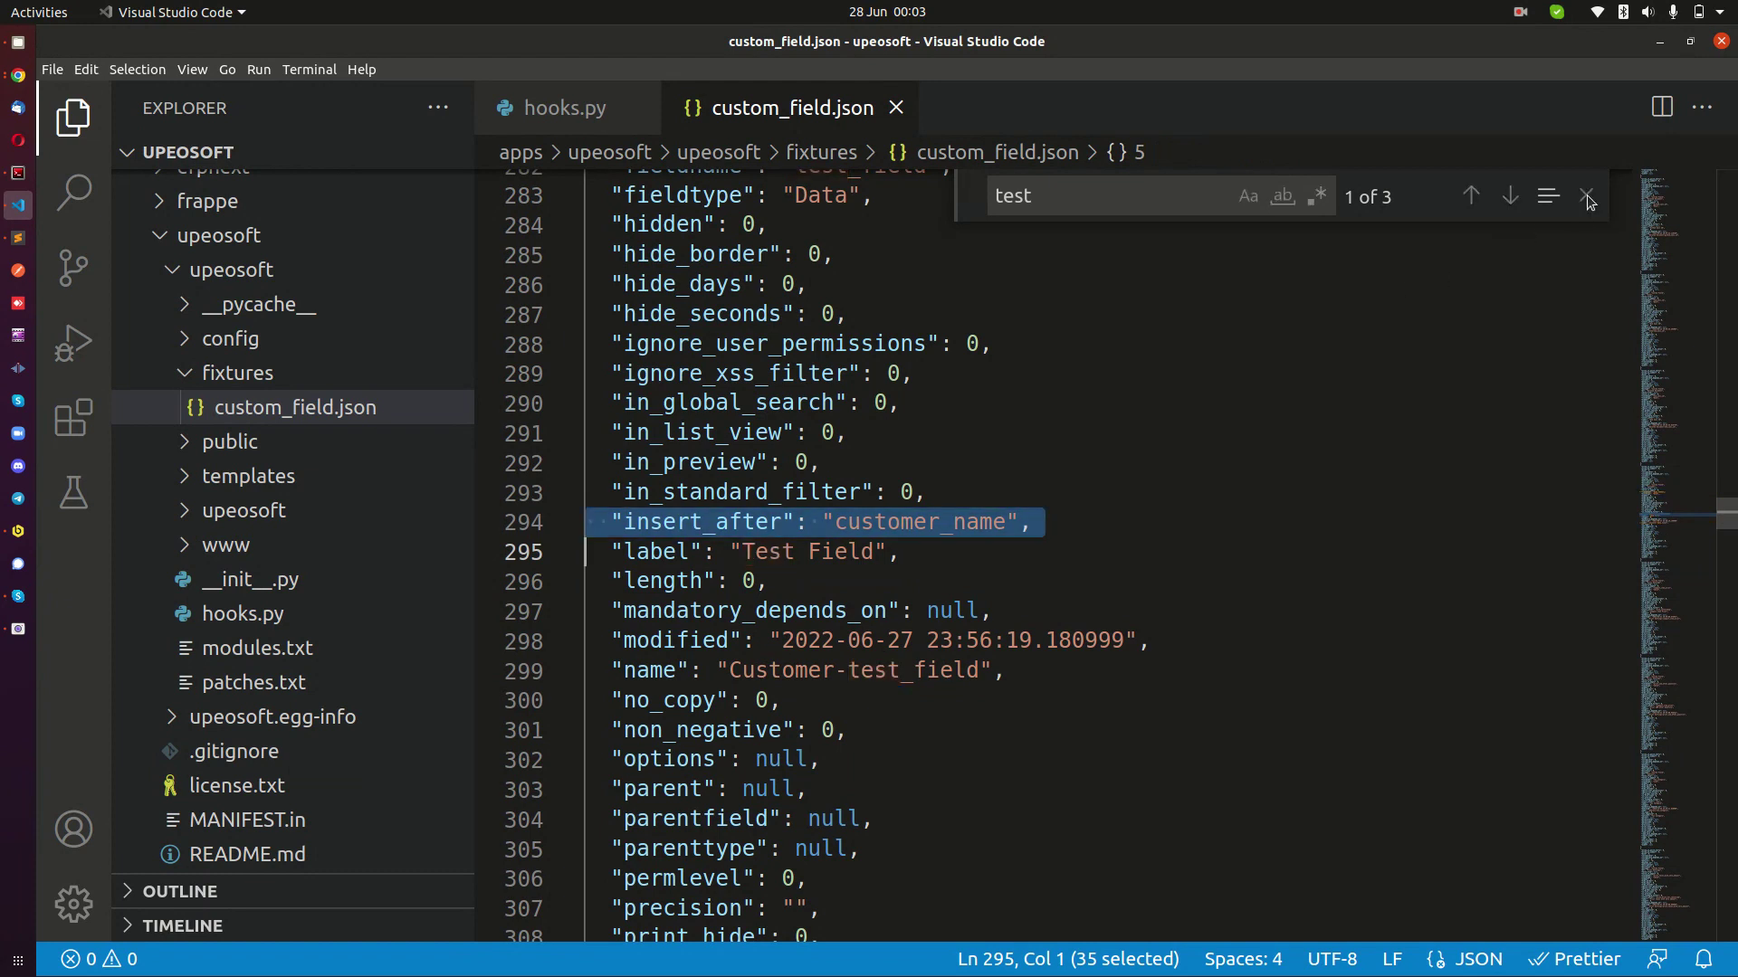
scroll(1049, 480, down, 10)
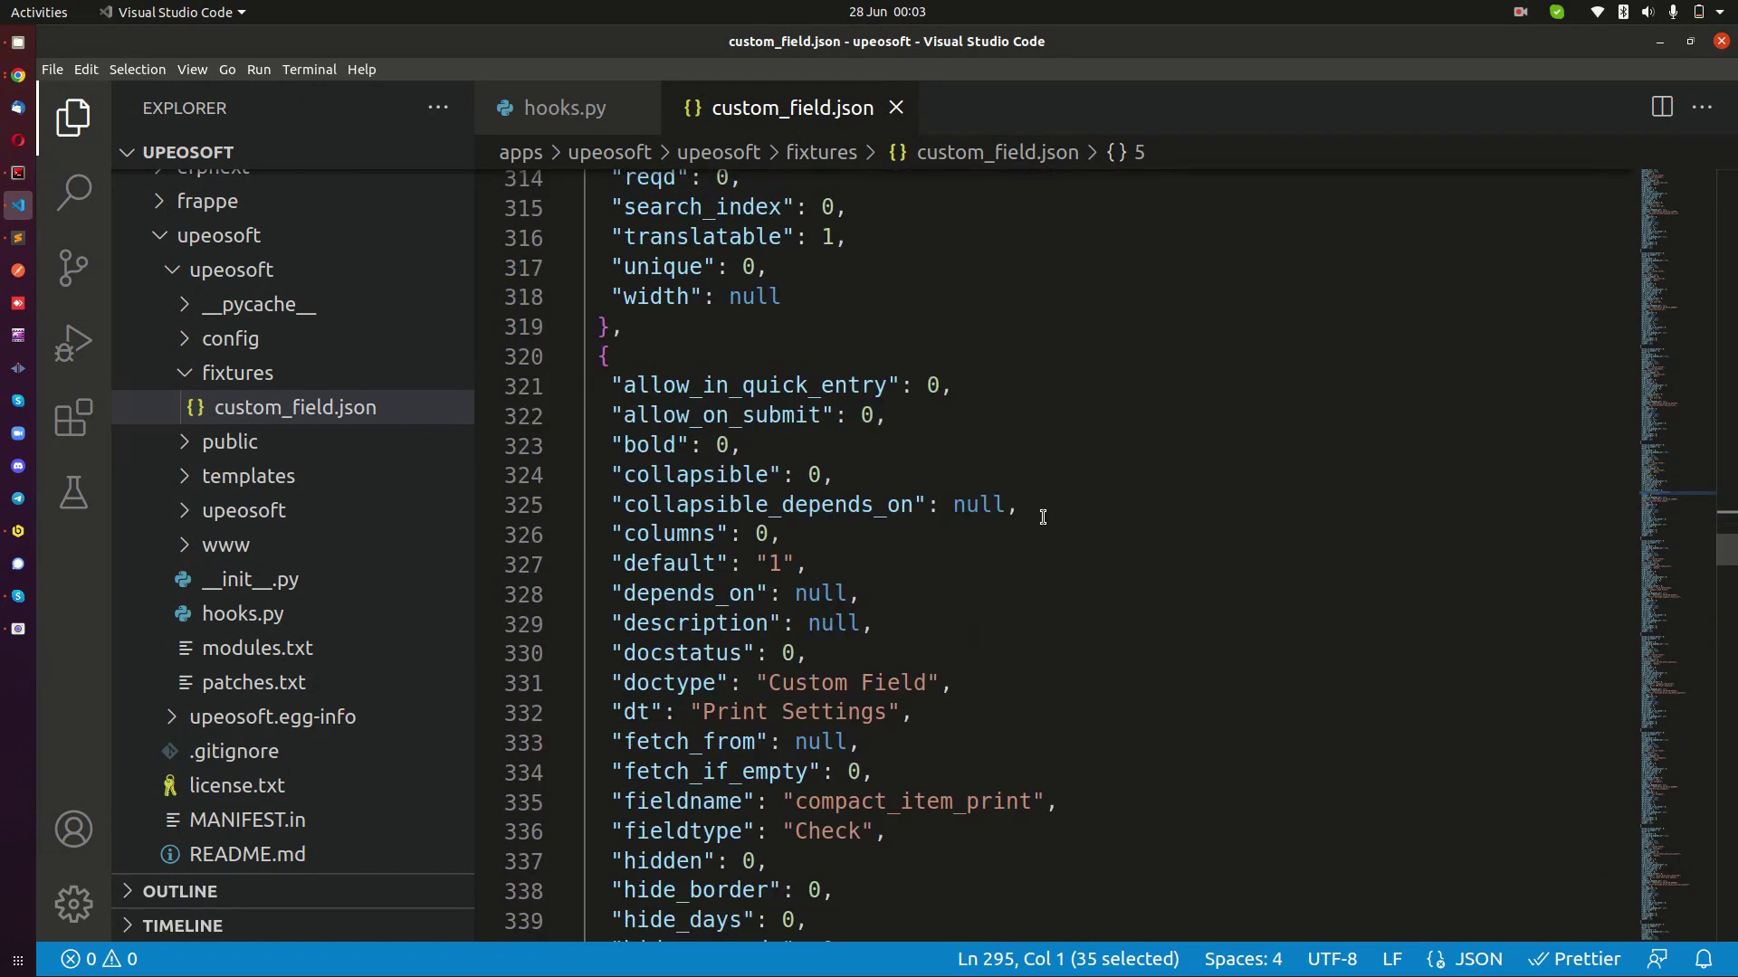
scroll(909, 456, up, 3)
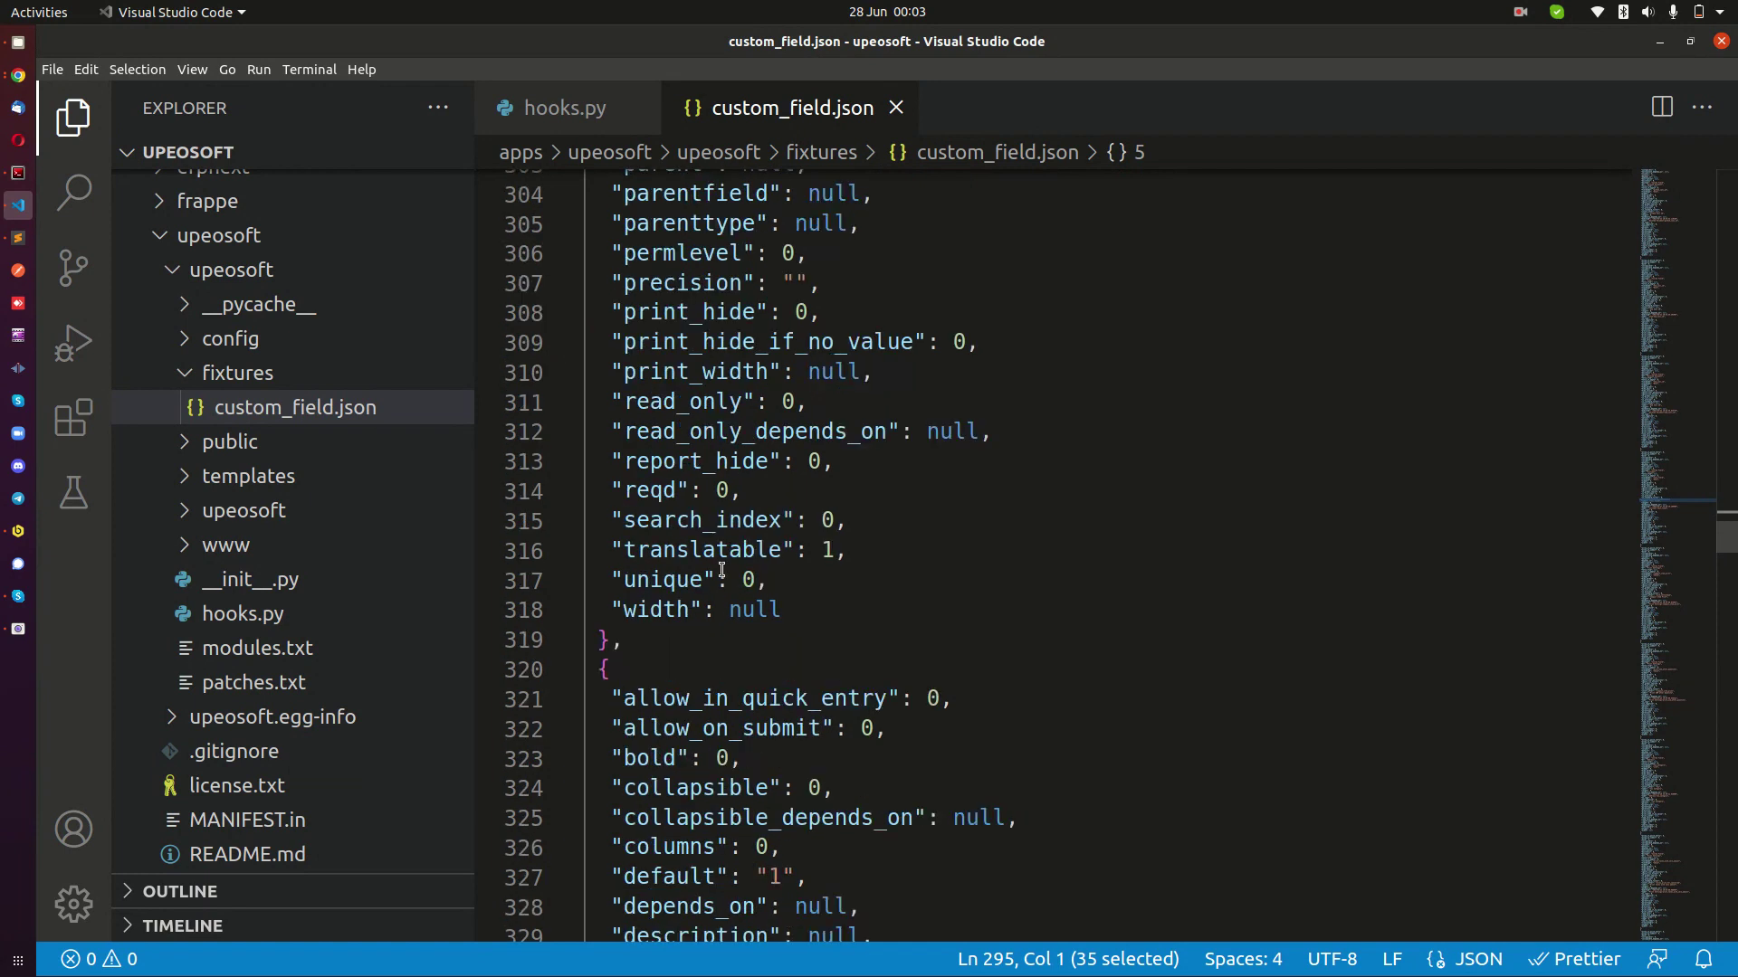
drag(638, 653, 599, 720)
scroll(1004, 588, down, 3)
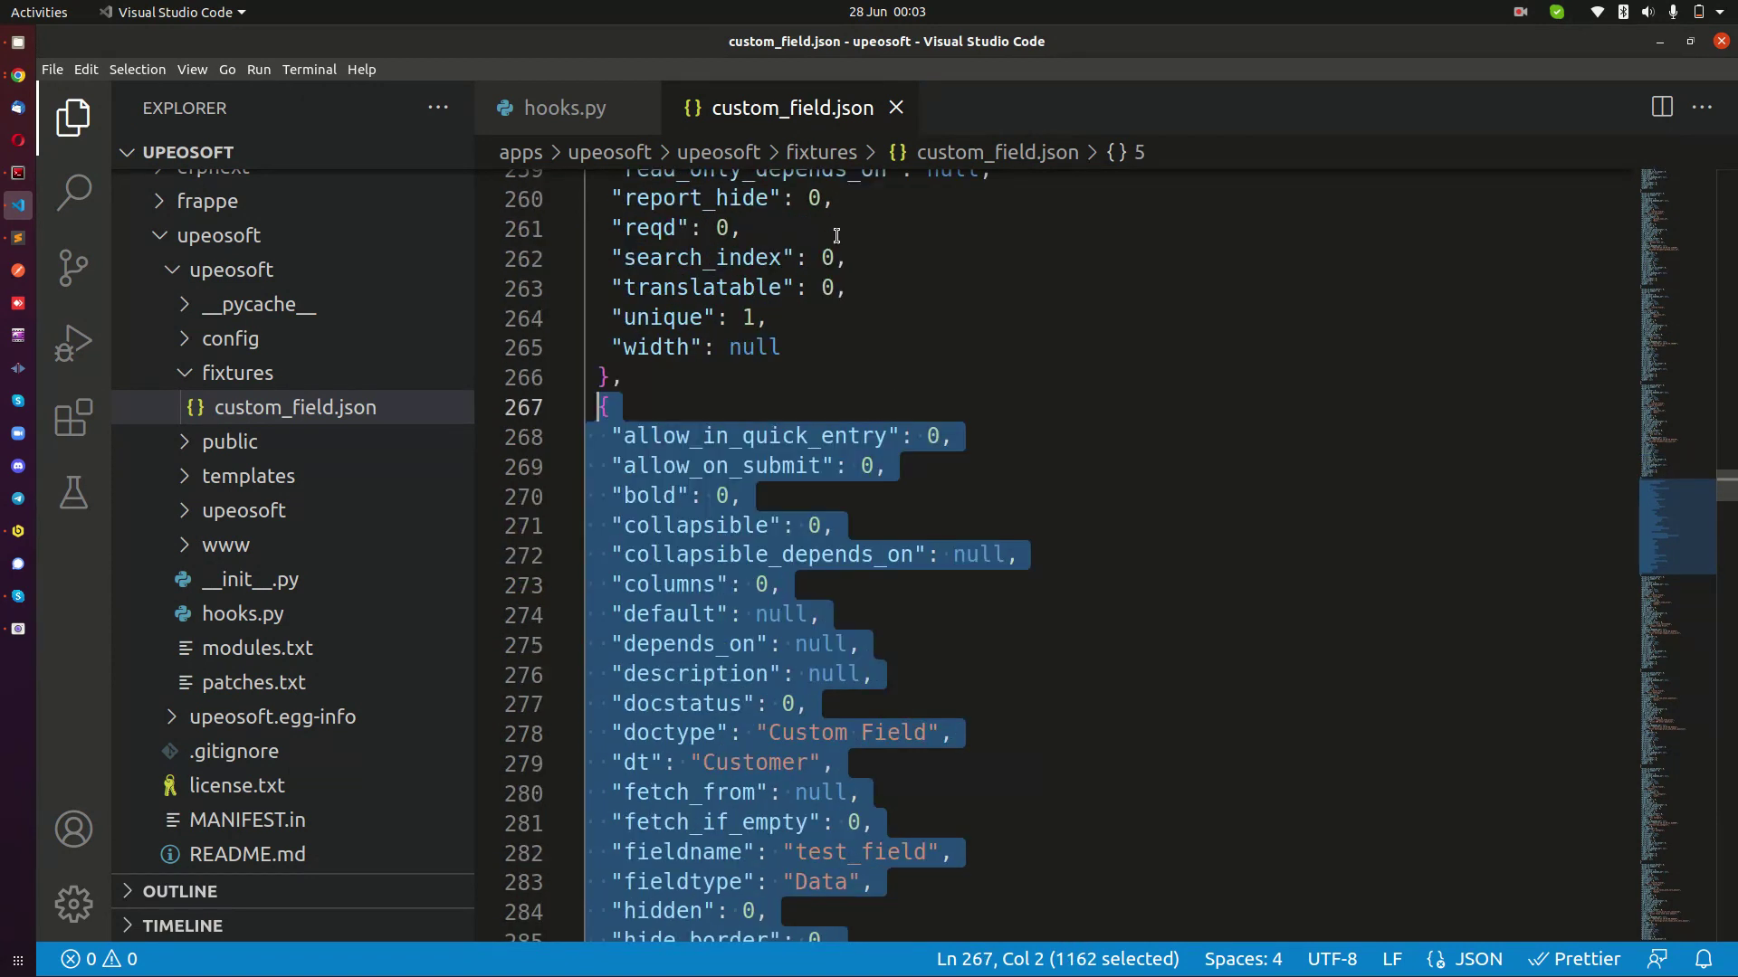
click(30, 178)
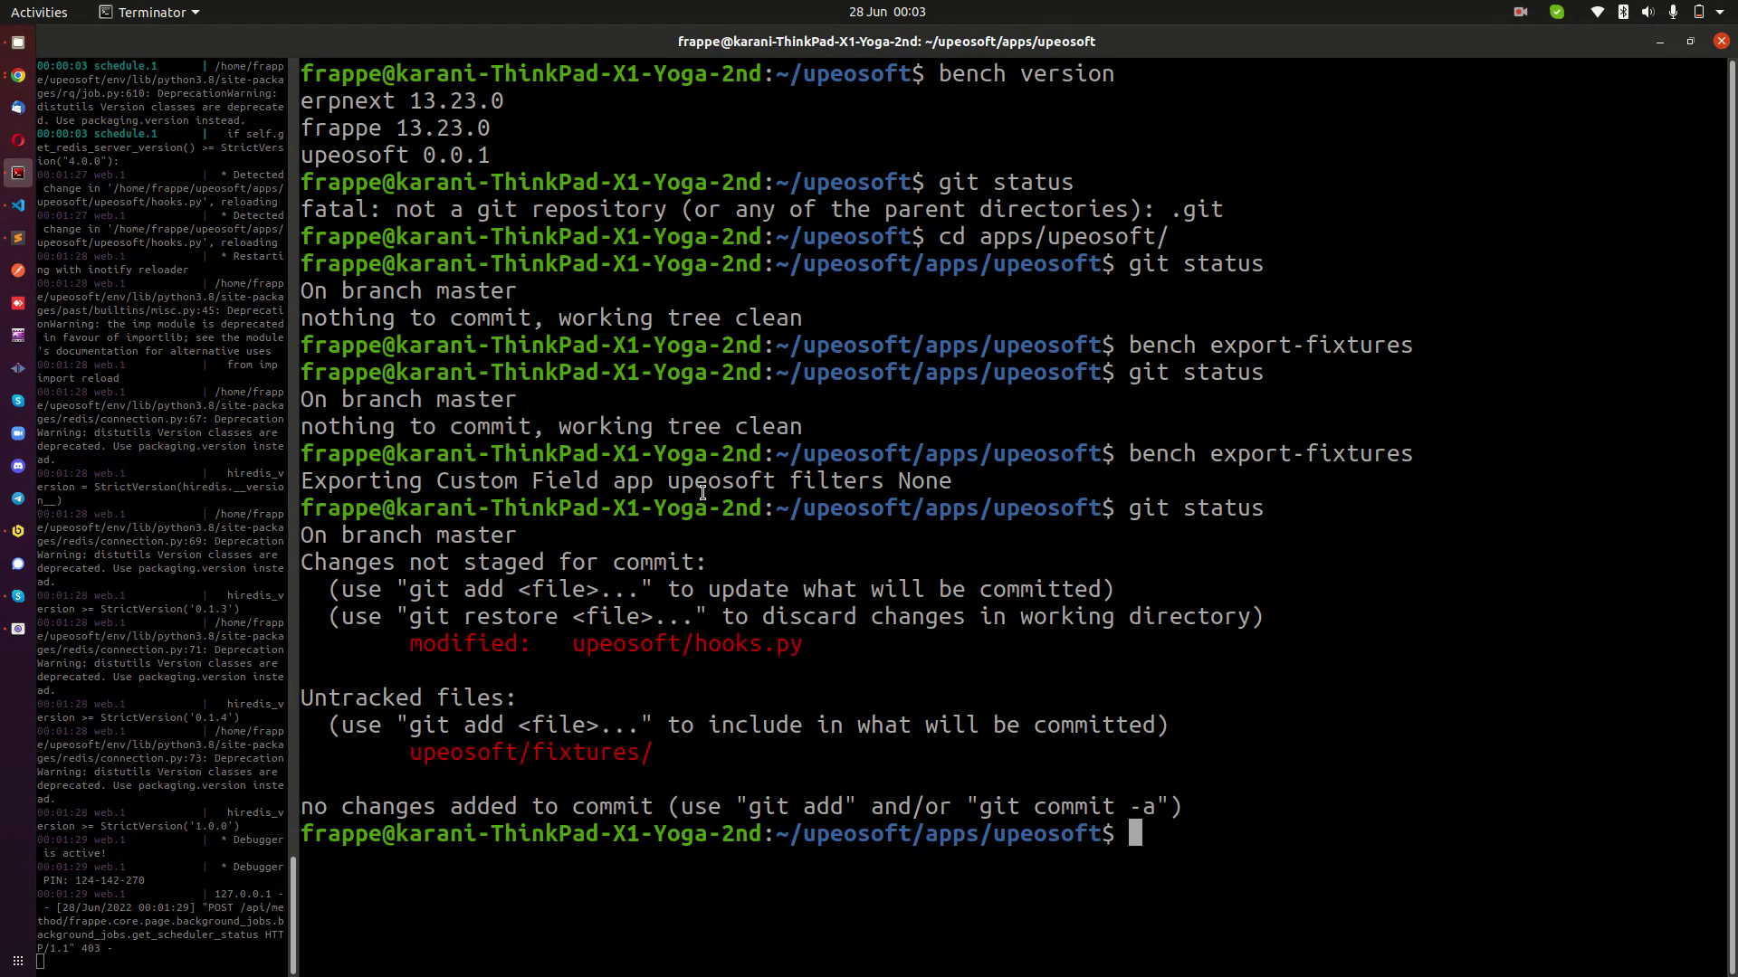
Highlight the untracked upeosoft/fixtures/ path in git status, then bring Chrome's Customer-test_field form forward.
drag(595, 605, 525, 579)
click(665, 769)
click(524, 577)
drag(412, 753, 514, 747)
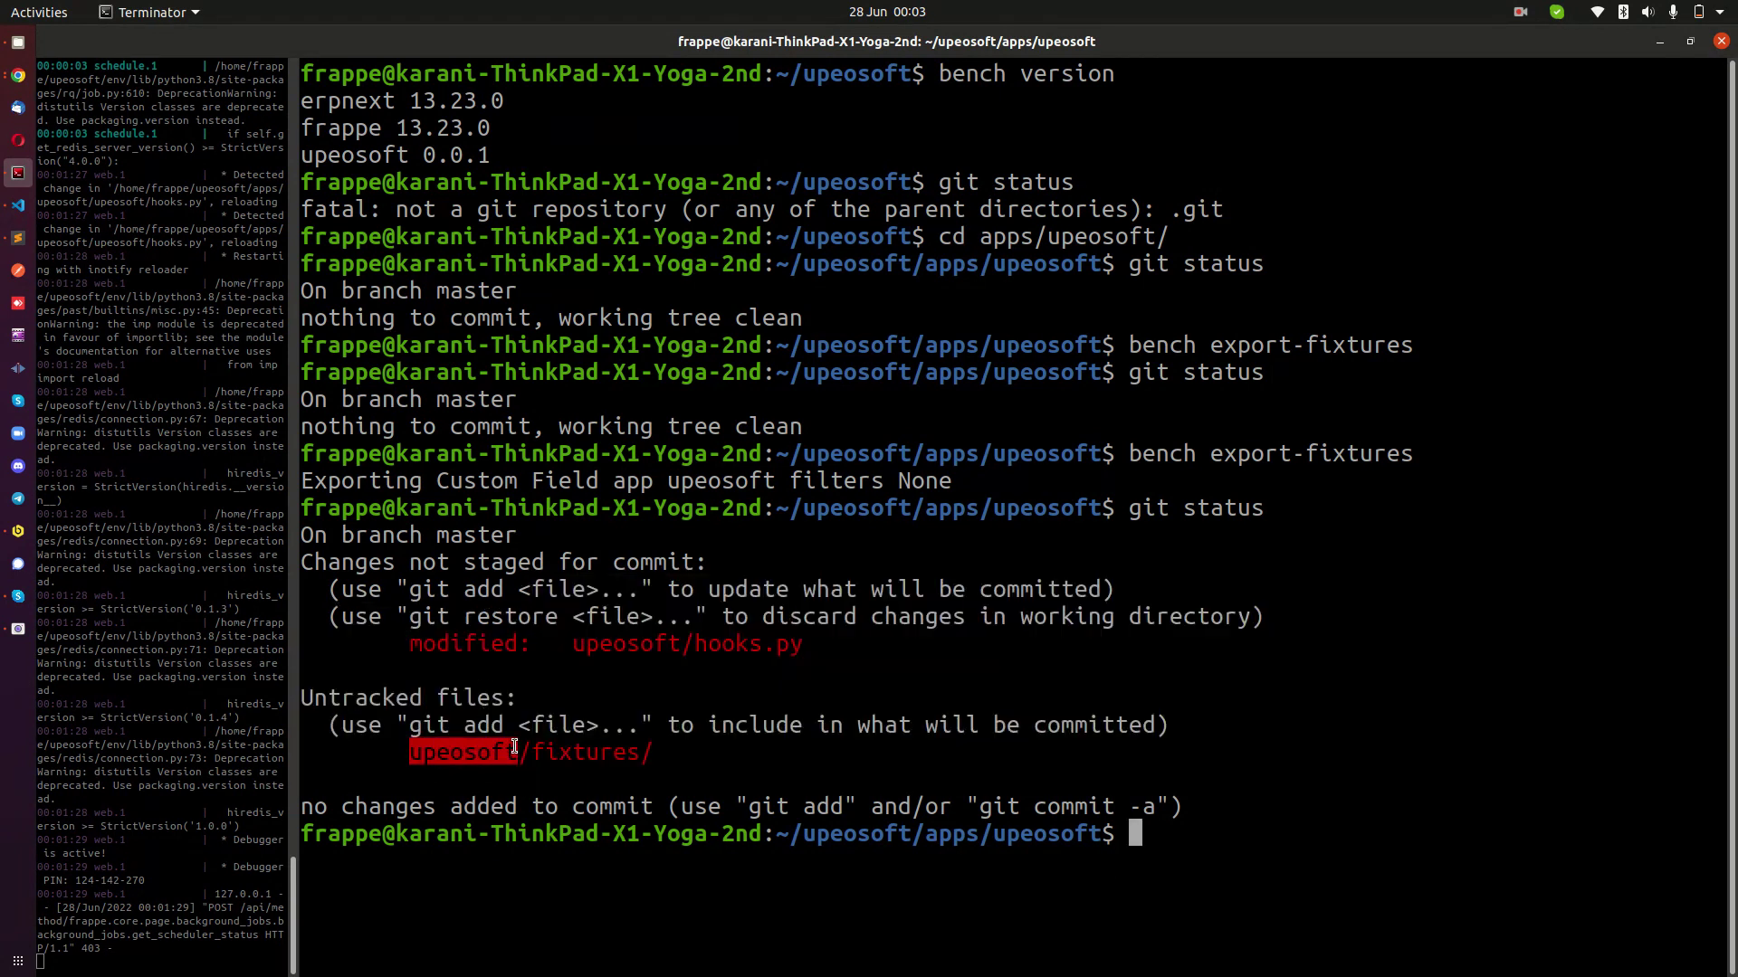
click(576, 756)
double_click(490, 757)
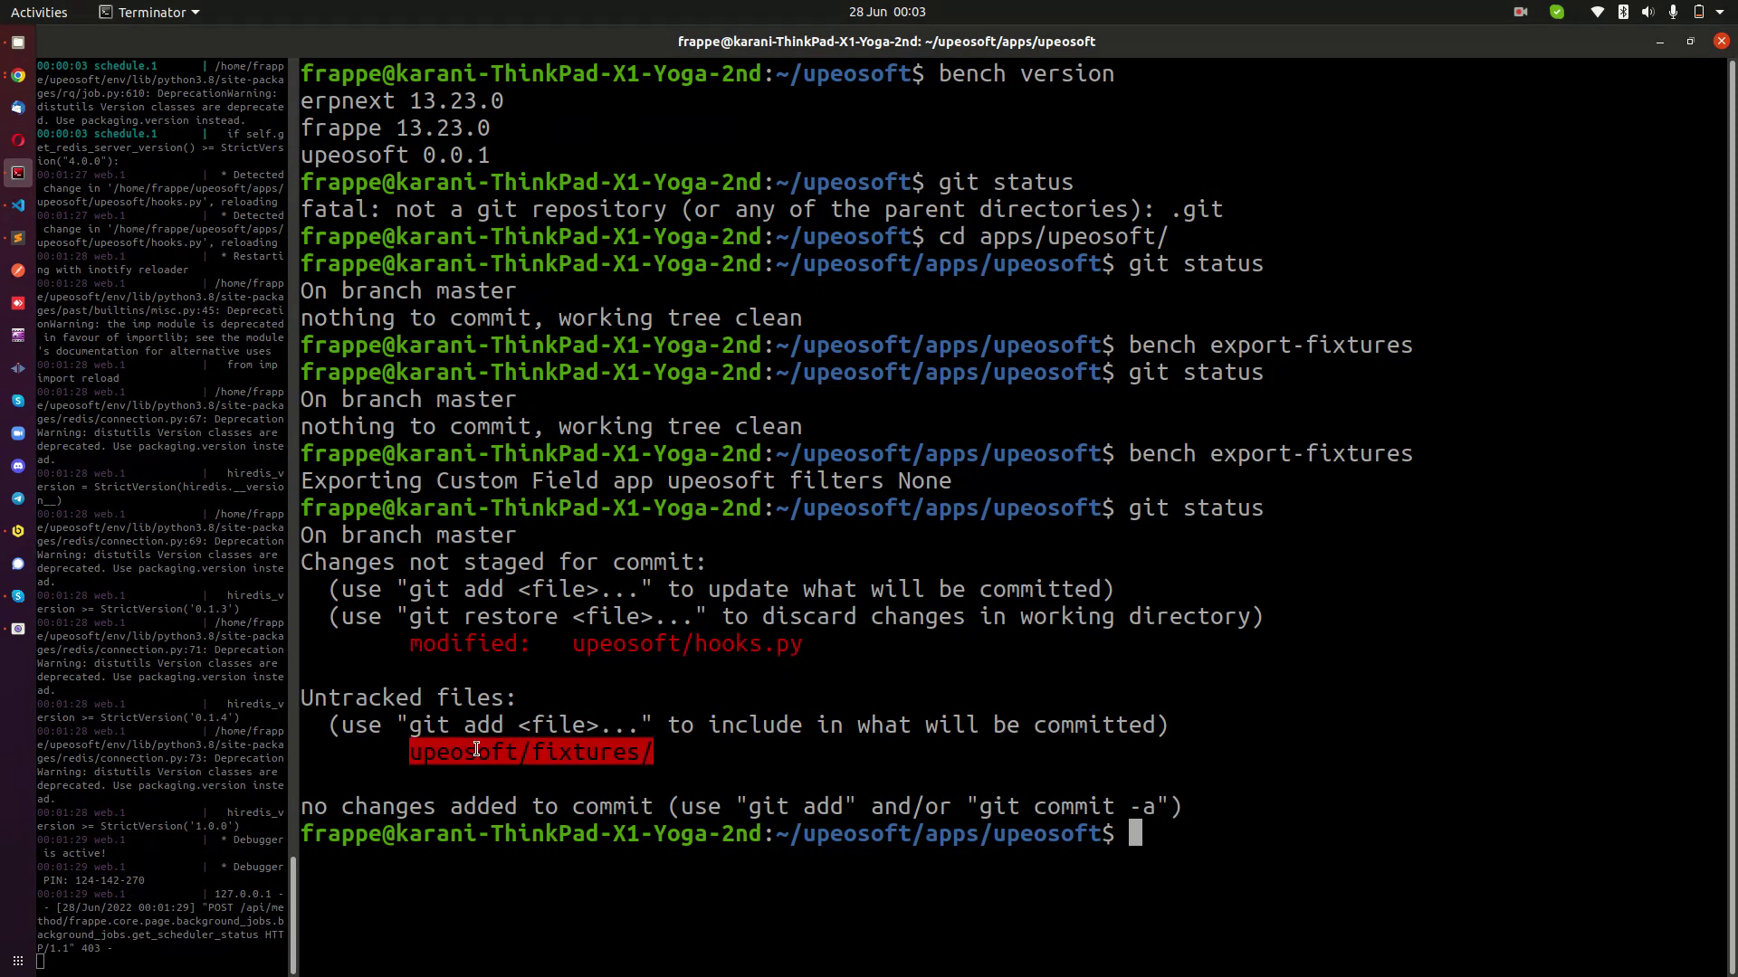
click(616, 618)
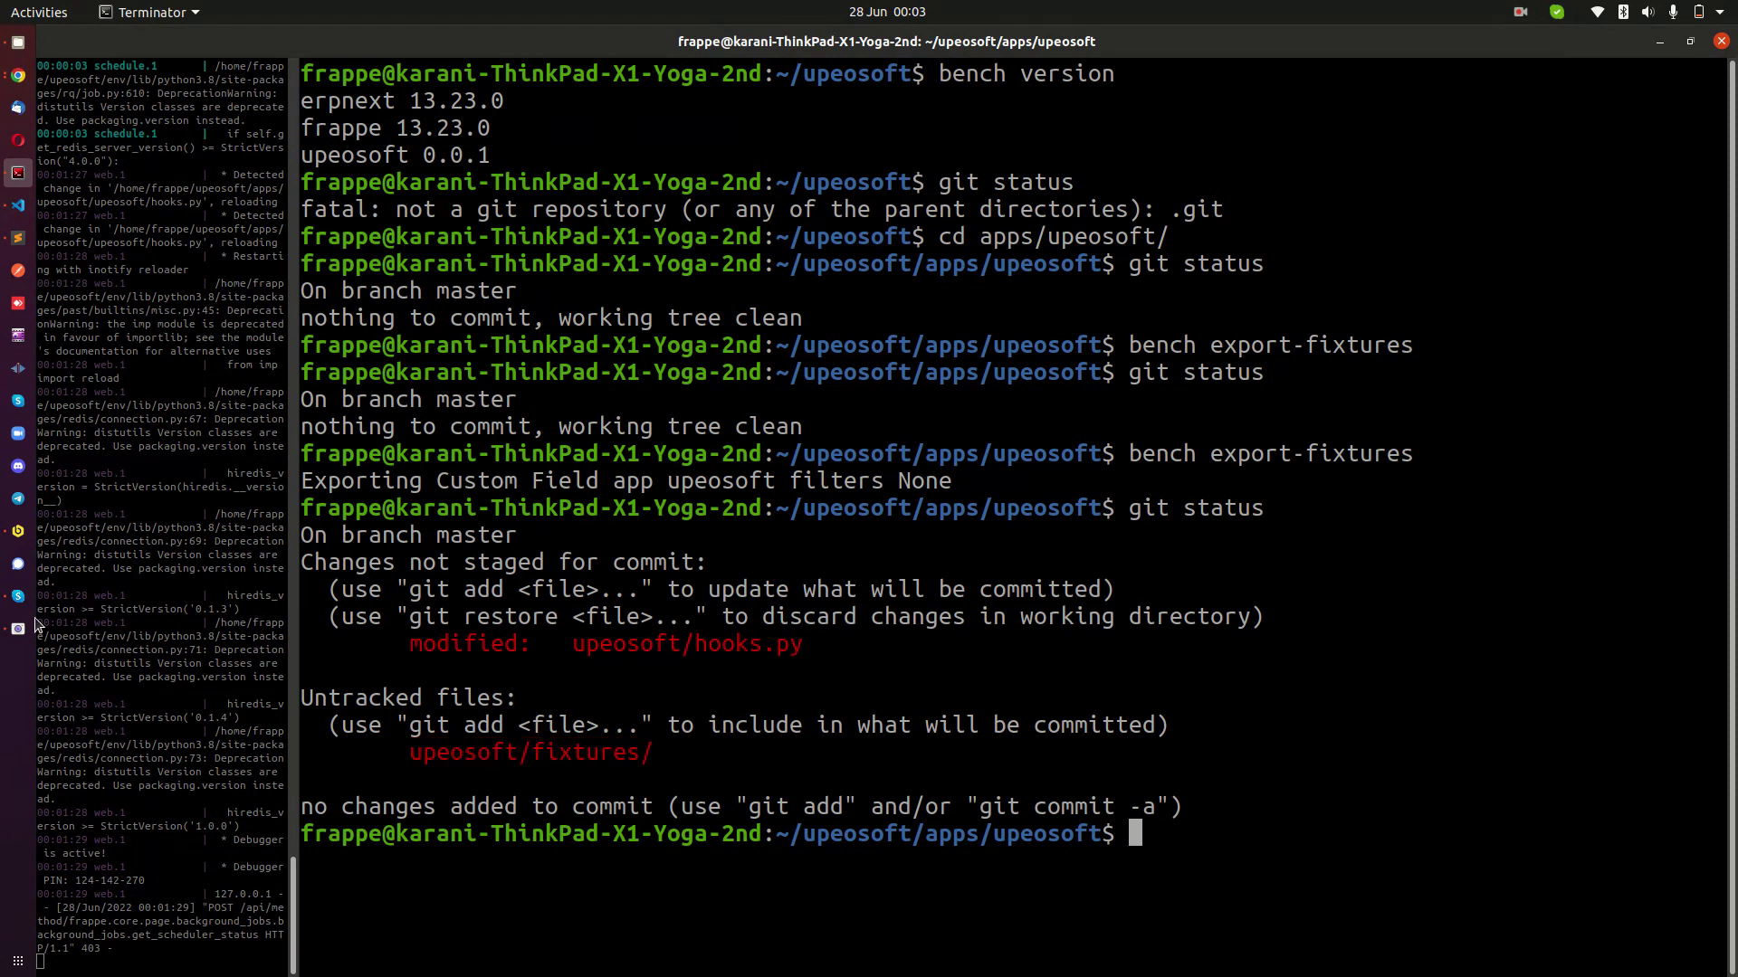
click(18, 629)
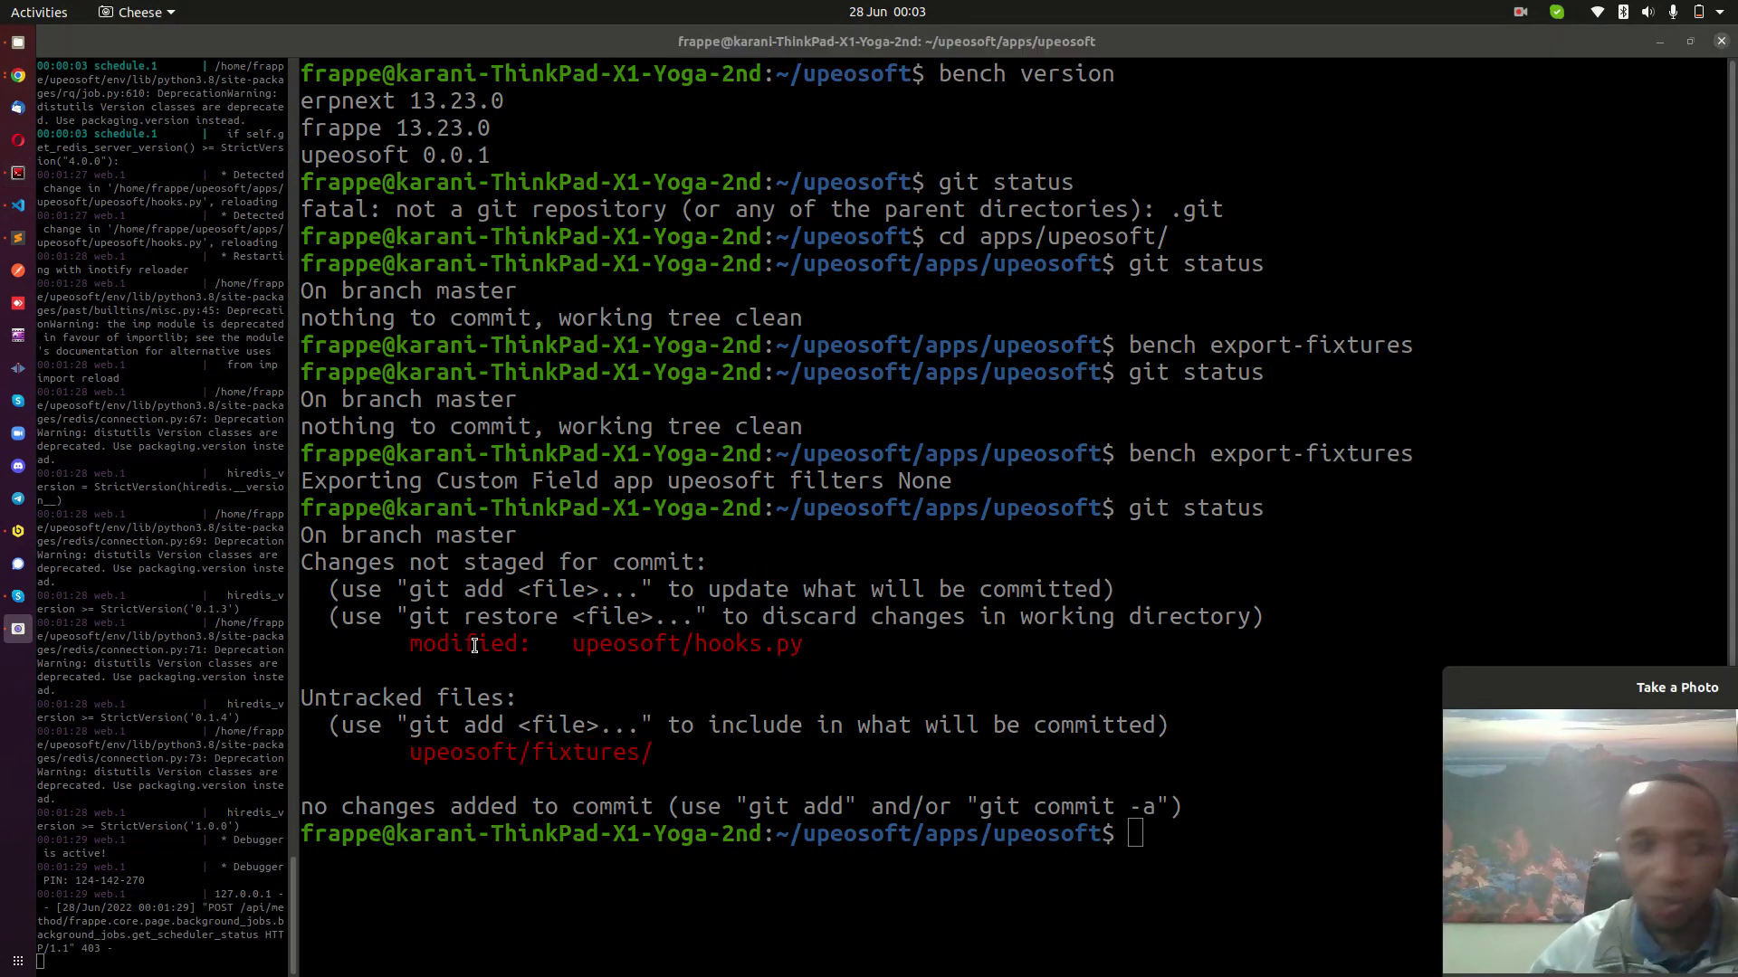
click(26, 81)
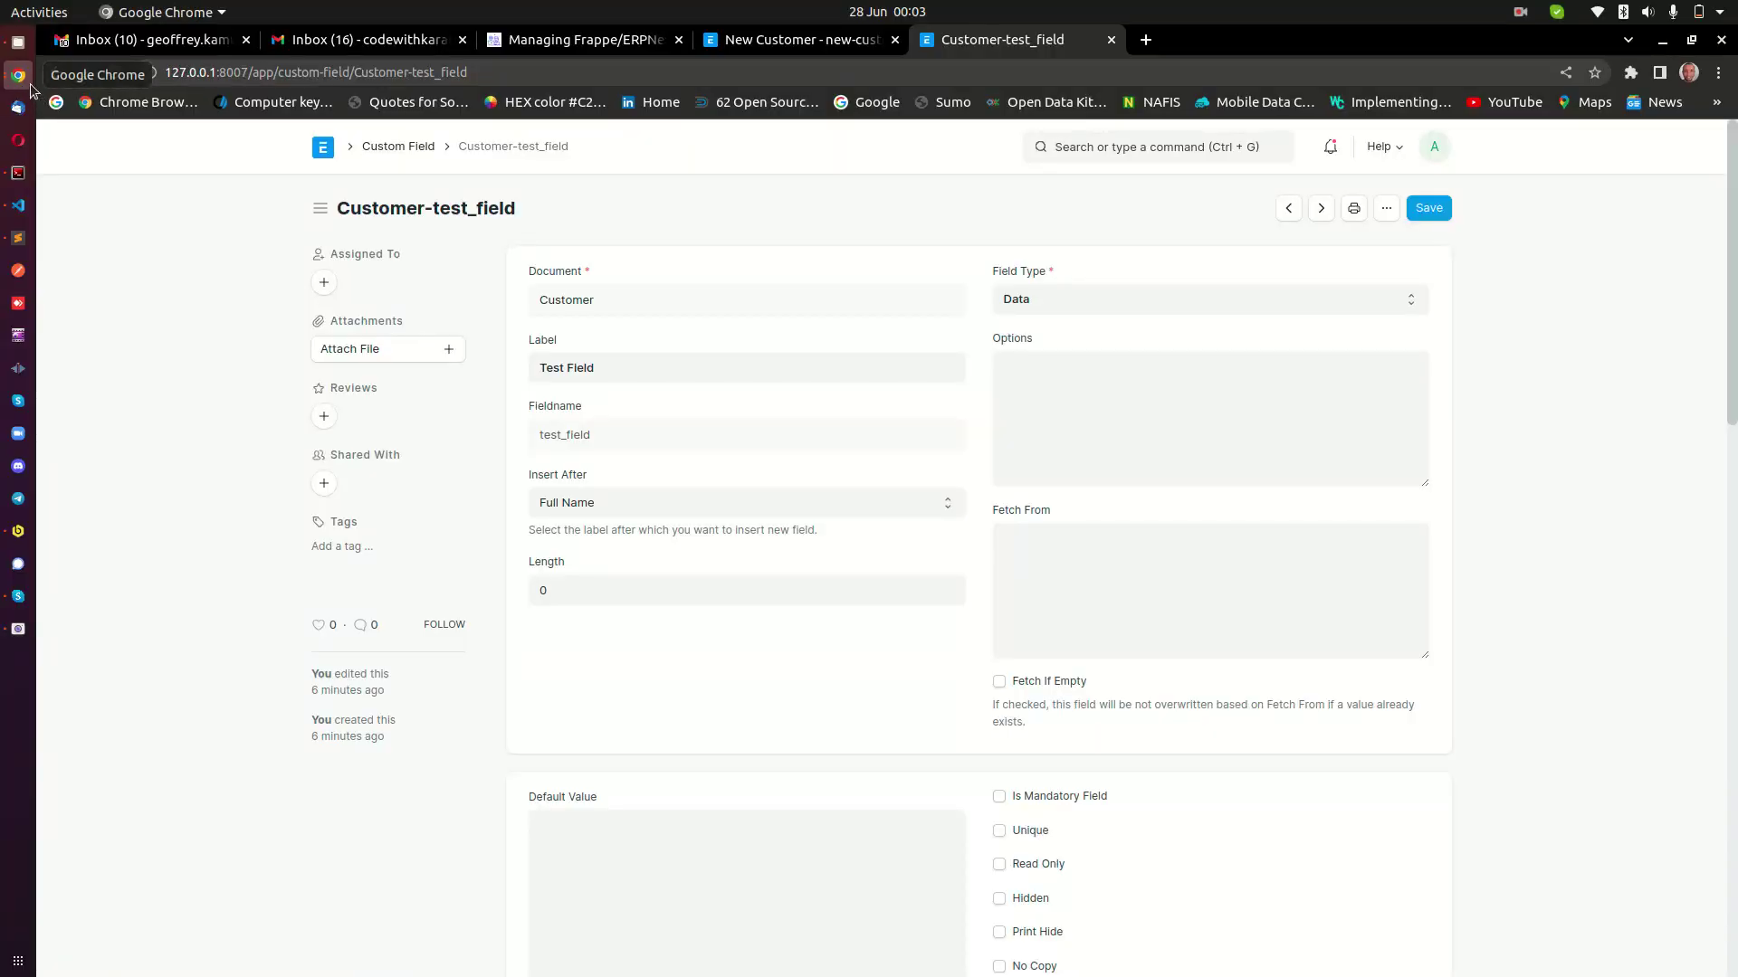
click(27, 86)
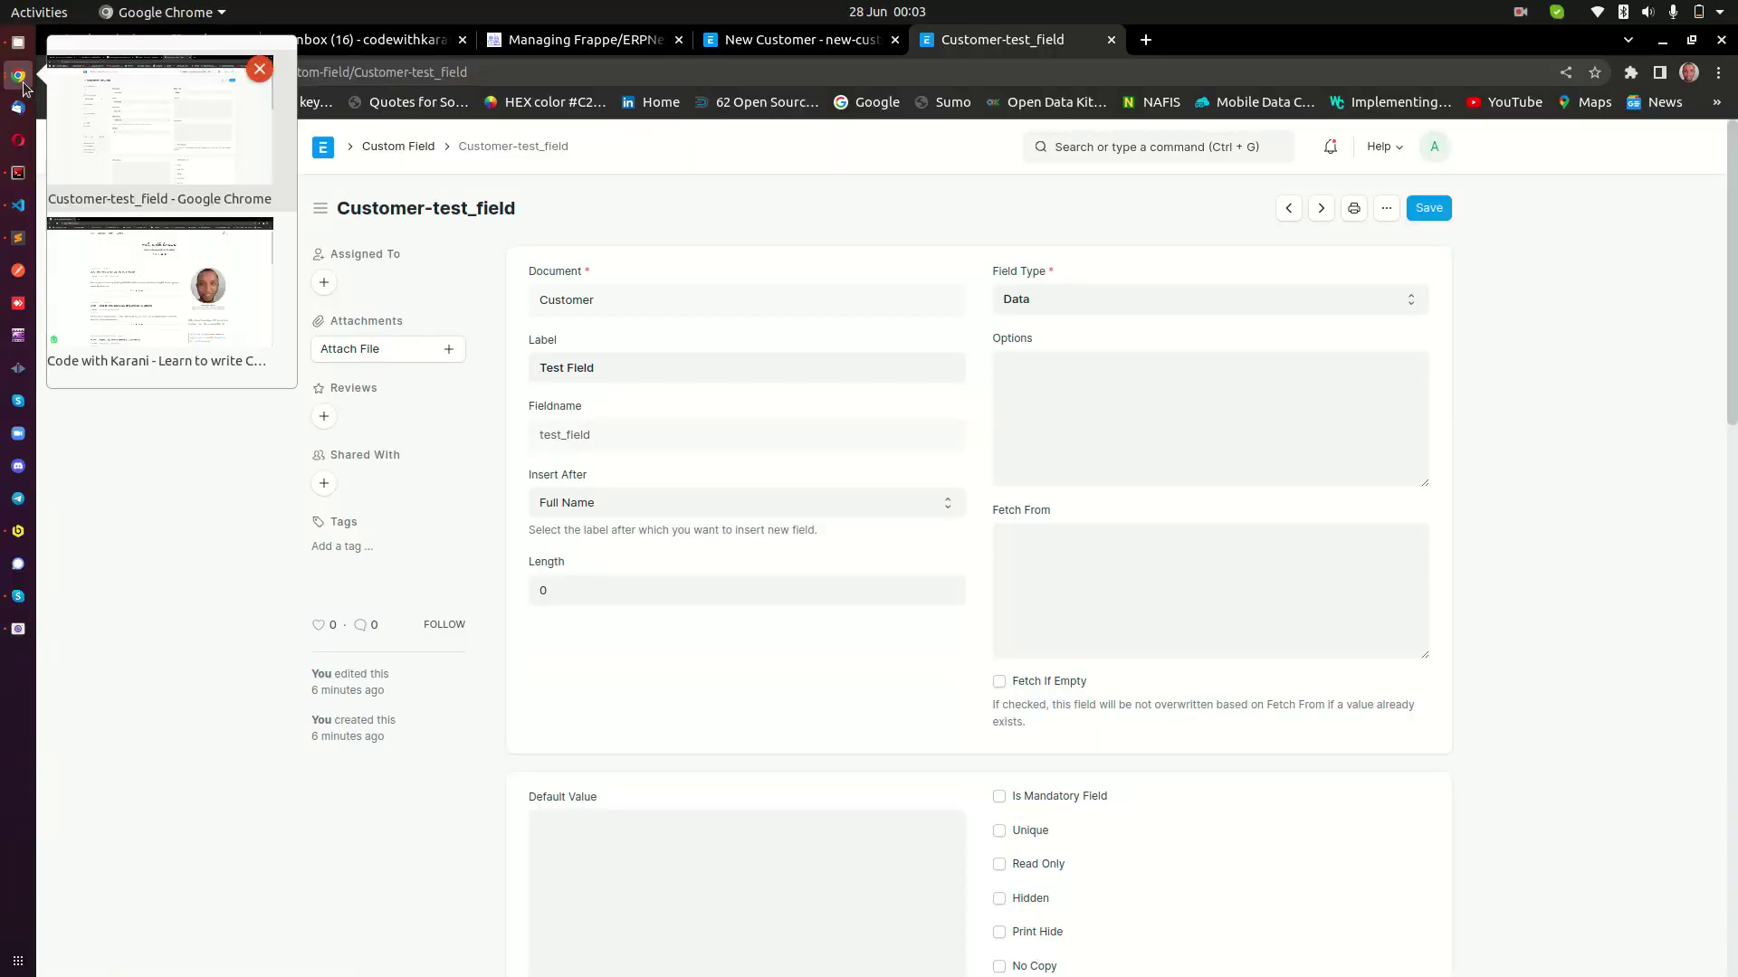
click(13, 639)
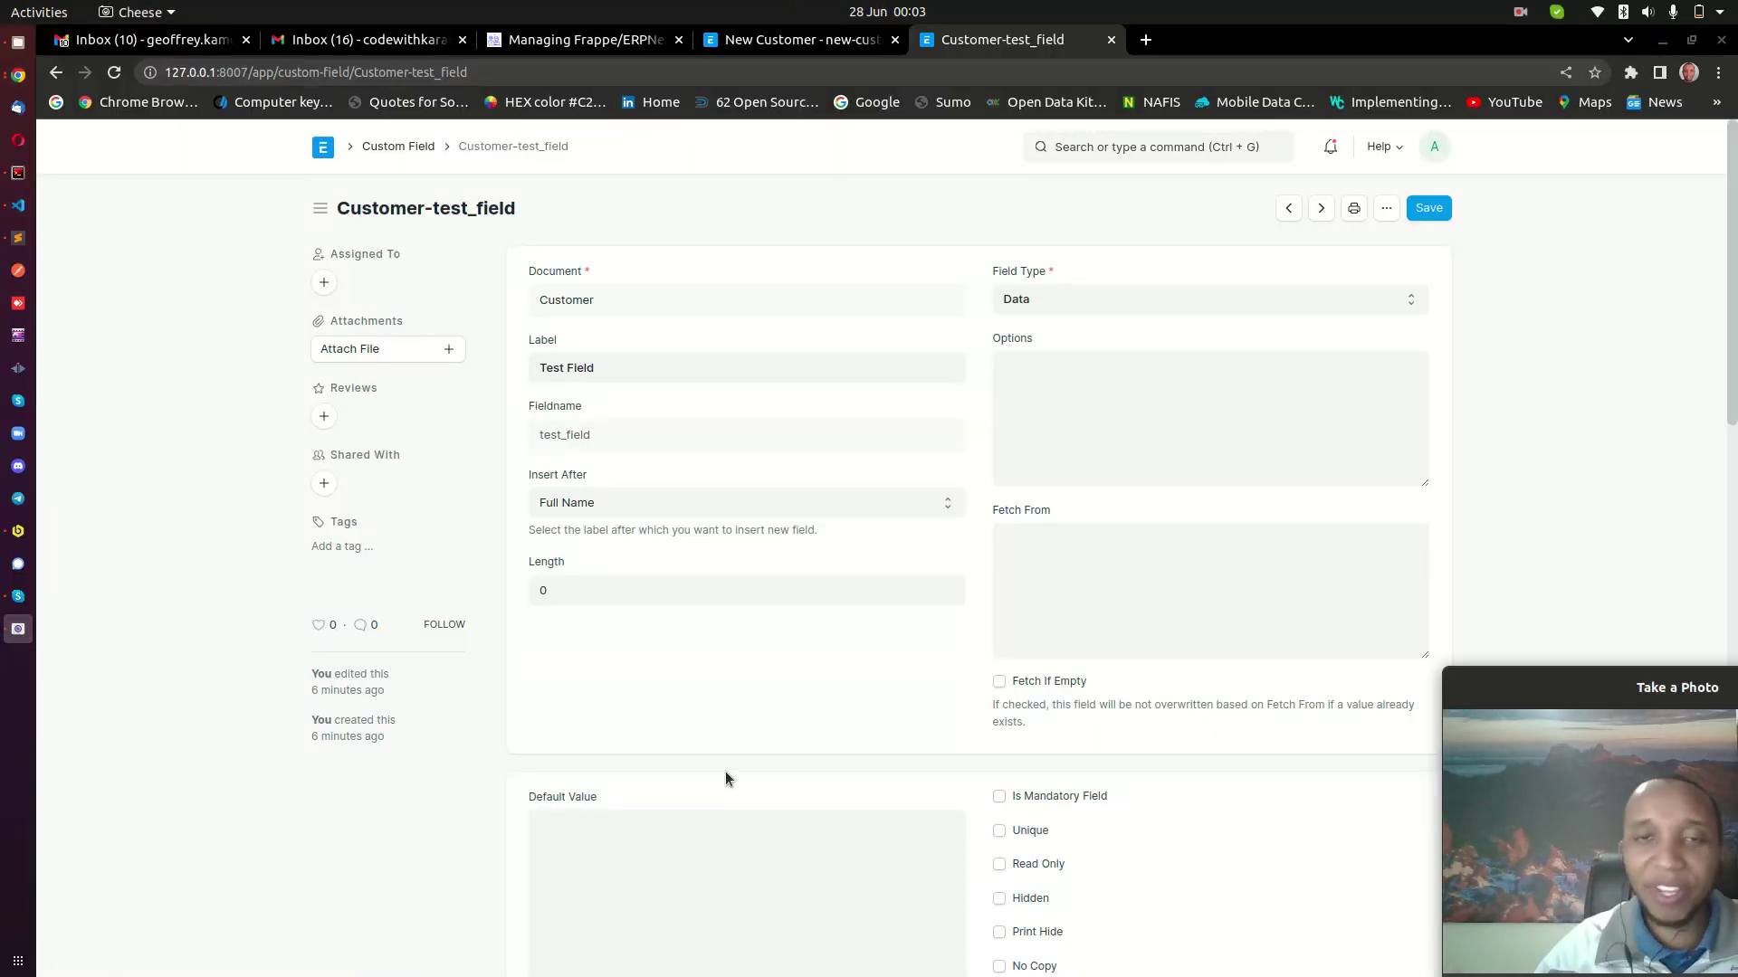